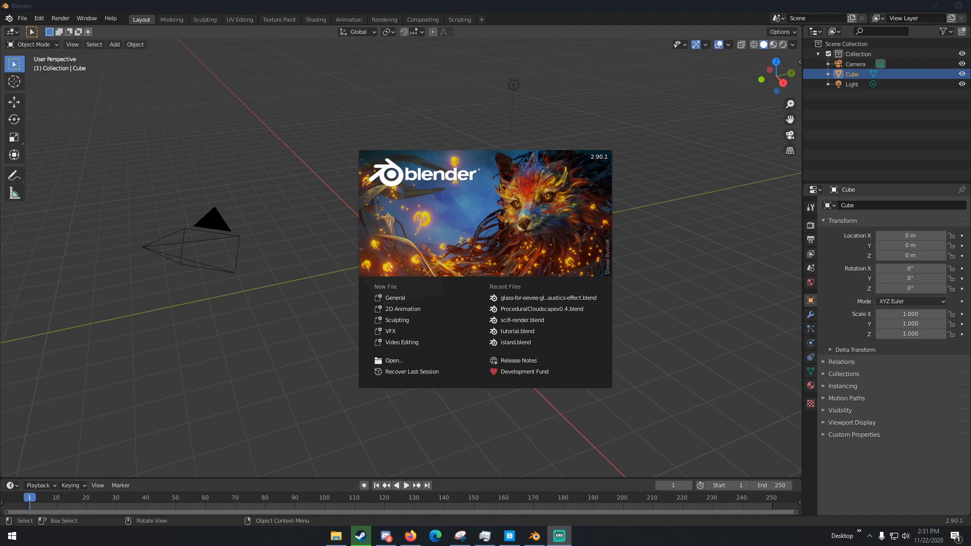
Switch to Quixel Bridge and examine the 3D assets and surfaces in the Wetland environment collection
left_click(509, 535)
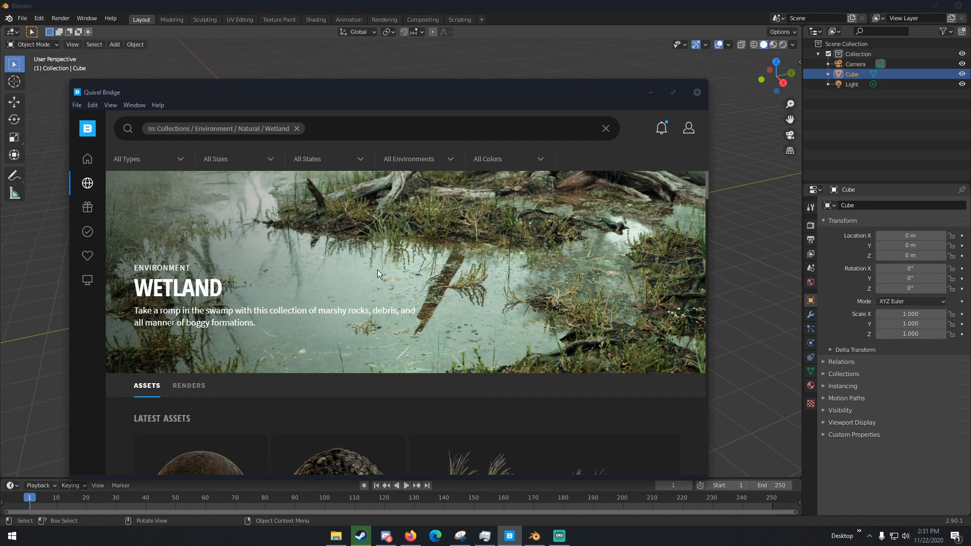
scroll(377, 274, "down", 2)
scroll(372, 270, "up", 2)
left_click_drag(210, 97, 409, 94)
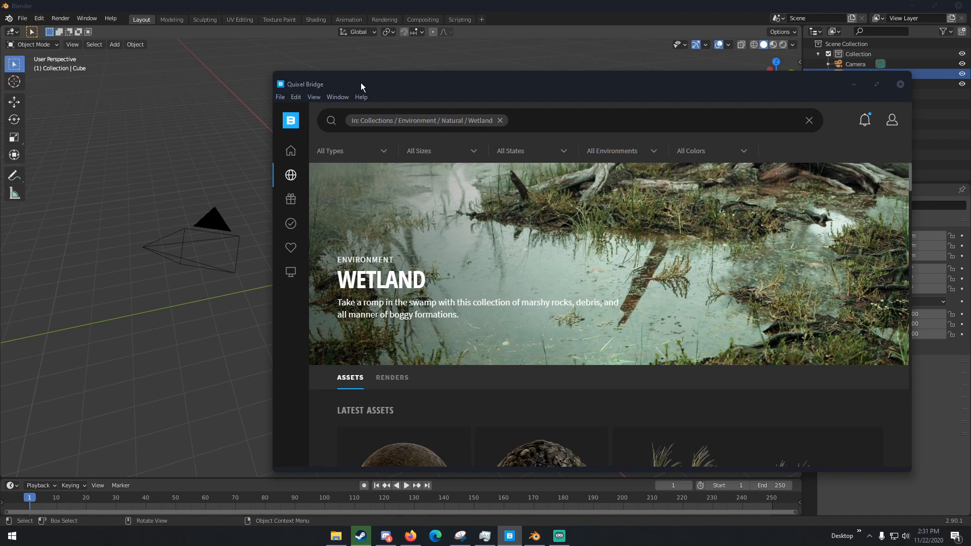
scroll(415, 241, "down", 2)
scroll(414, 241, "down", 3)
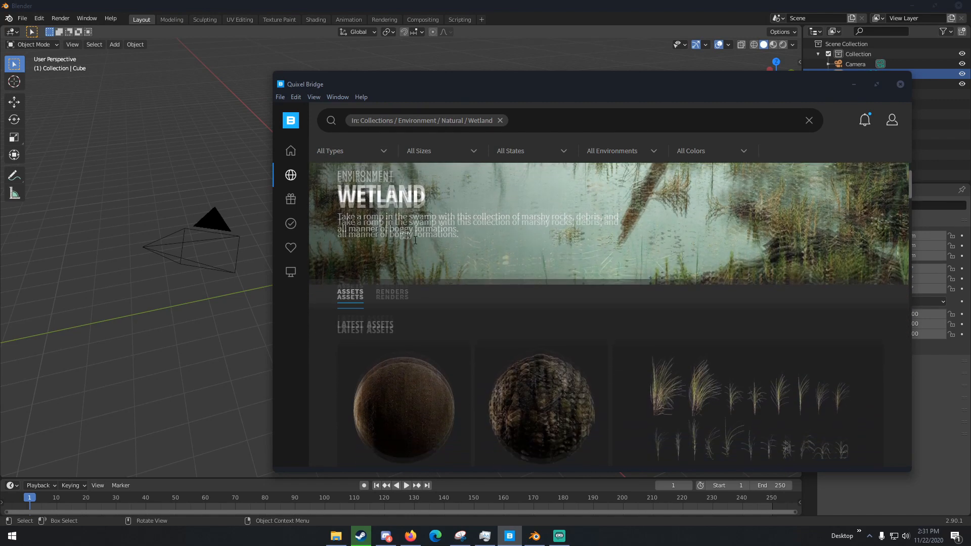
scroll(414, 242, "down", 2)
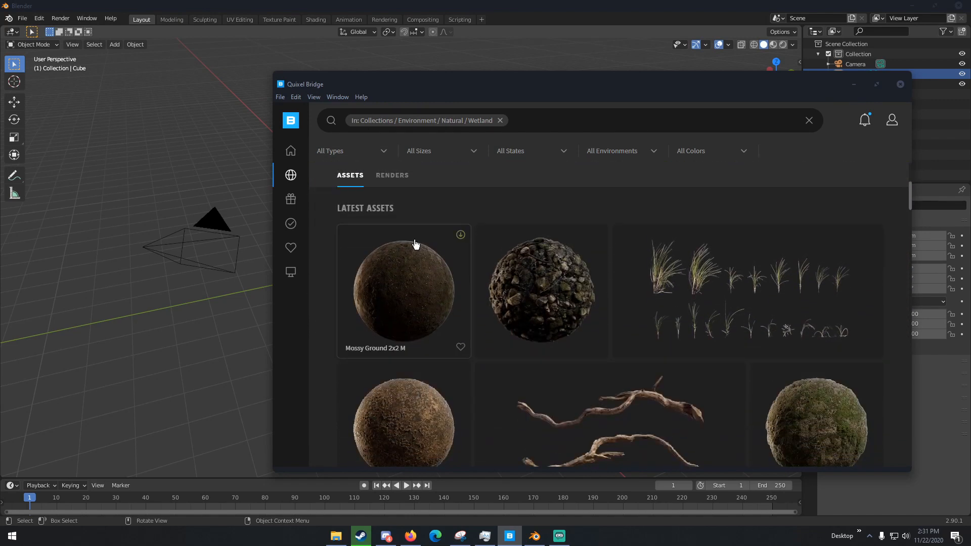
scroll(513, 259, "down", 2)
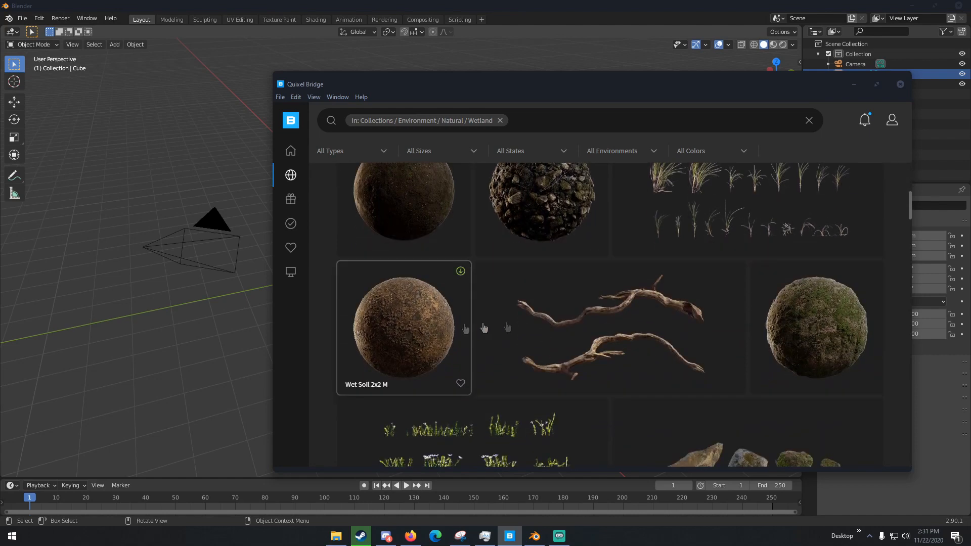
scroll(506, 236, "up", 1)
scroll(506, 236, "up", 2)
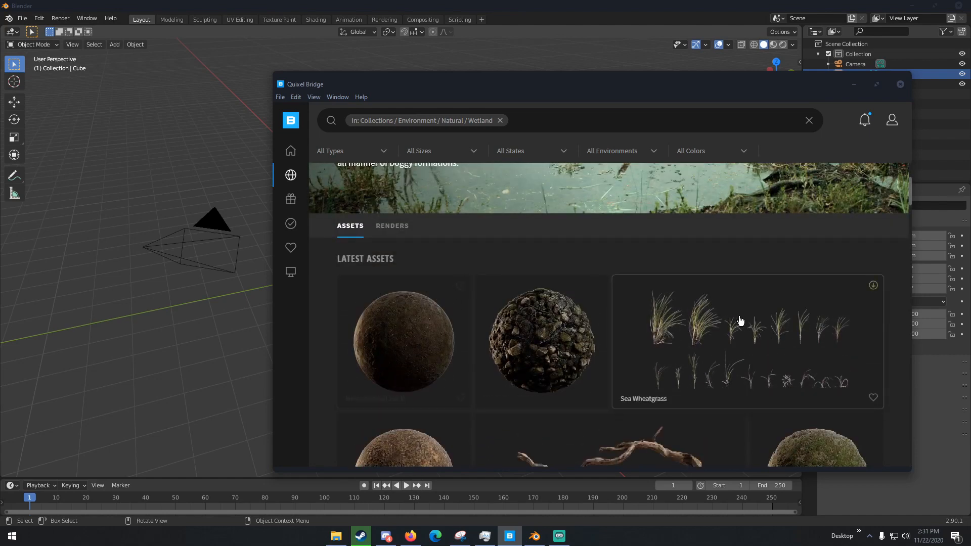
scroll(607, 344, "down", 4)
scroll(532, 329, "down", 8)
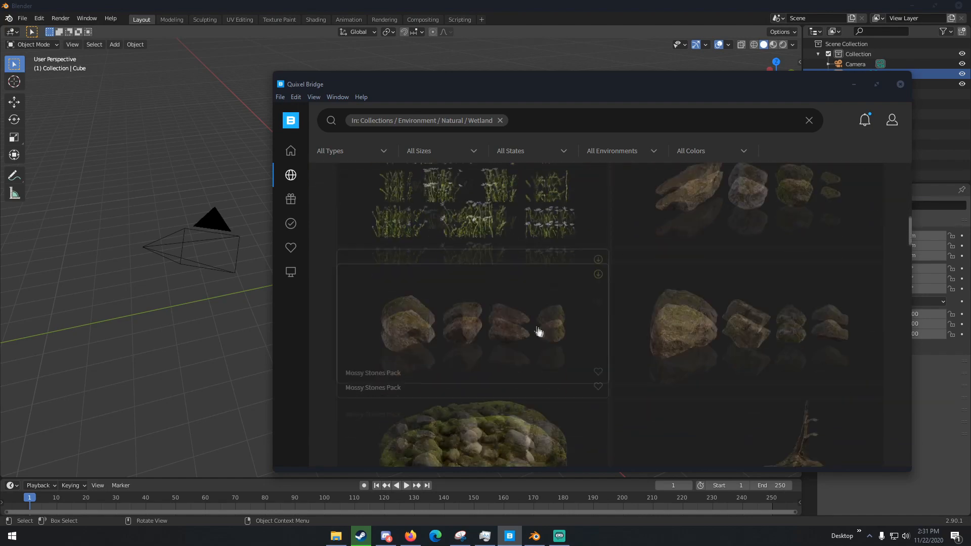
scroll(526, 310, "up", 12)
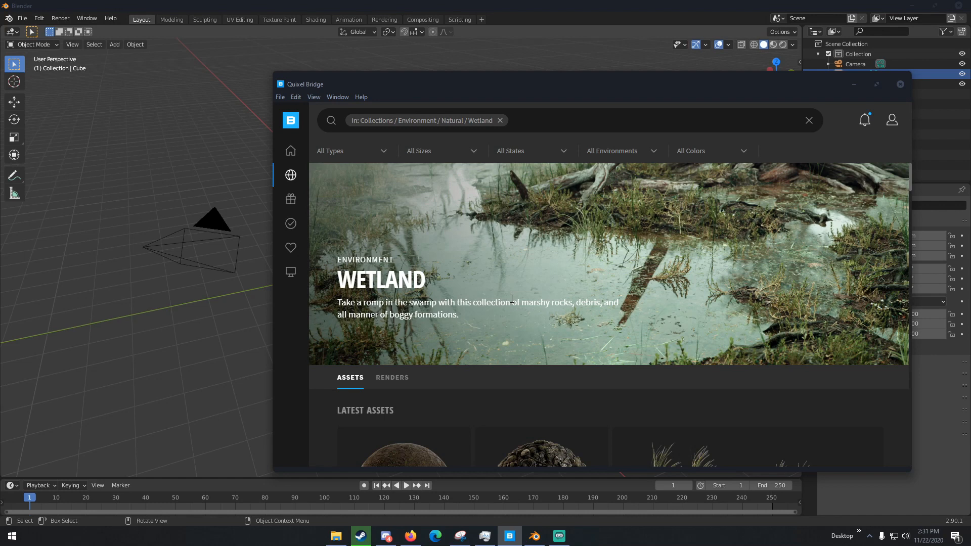
scroll(512, 299, "down", 4)
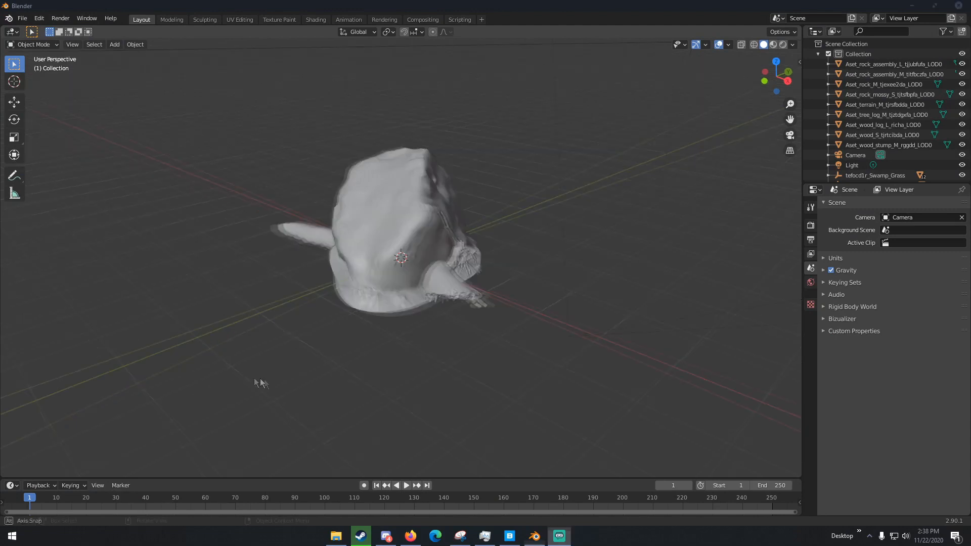
Inspect the overlapping imported assets at the Blender scene's origin and select the large rock assembly
middle_click_drag(261, 379, 309, 357)
scroll(254, 352, "up", 5)
scroll(309, 357, "down", 9)
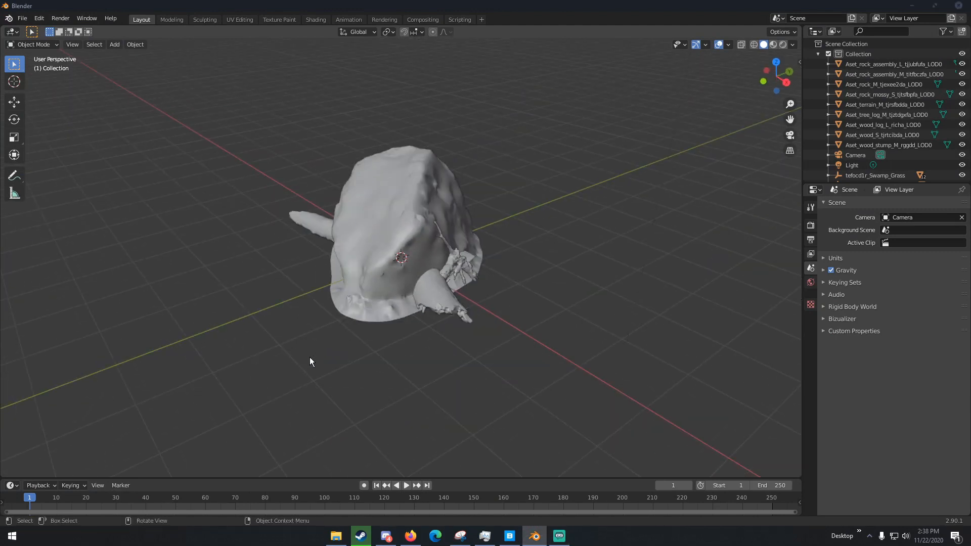
middle_click_drag(471, 213, 429, 181)
scroll(510, 214, "up", 4)
left_click(405, 193)
scroll(430, 181, "up", 2)
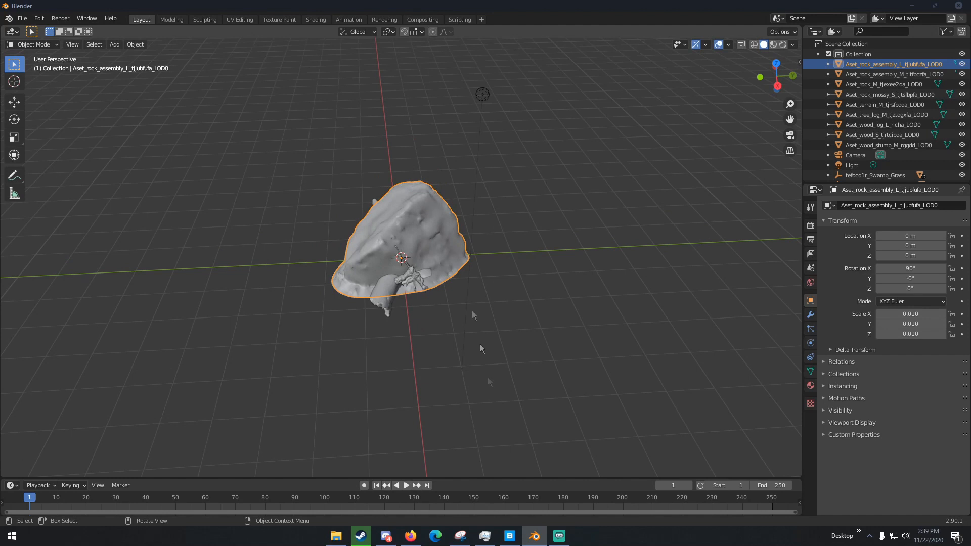
Switch to Quixel Bridge, review which Wetland assets are marked as downloaded, and move its window off this screen
left_click(510, 536)
scroll(407, 393, "up", 2)
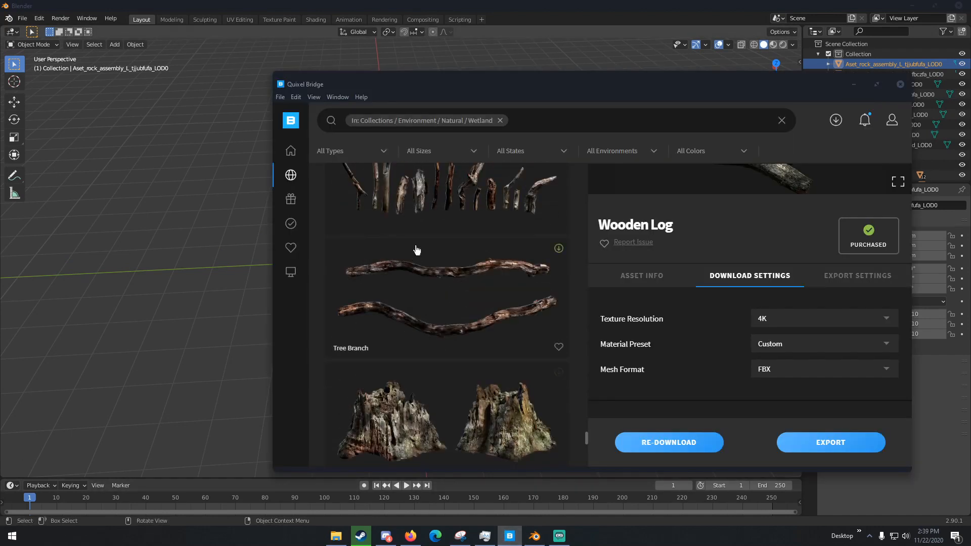
scroll(379, 341, "up", 4)
scroll(437, 332, "up", 6)
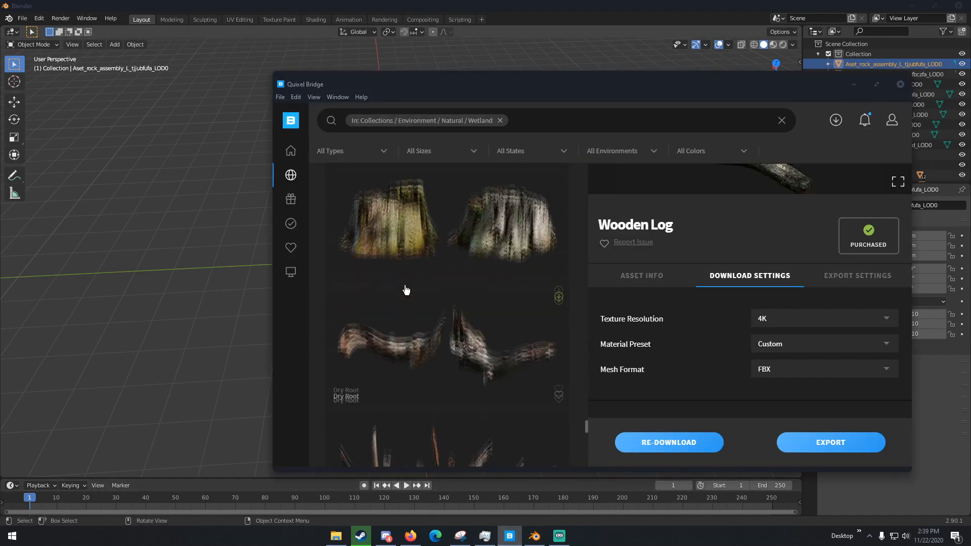
scroll(430, 345, "up", 6)
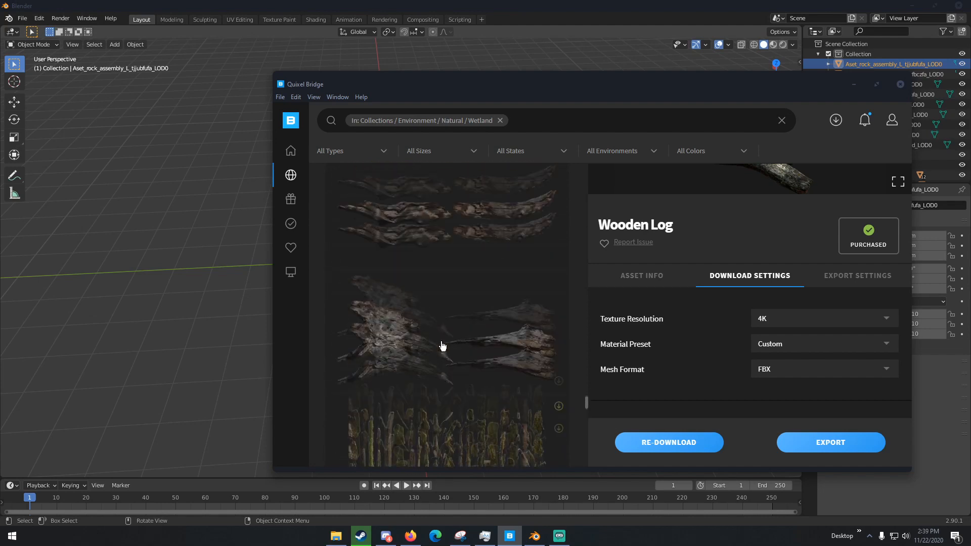
scroll(429, 345, "up", 6)
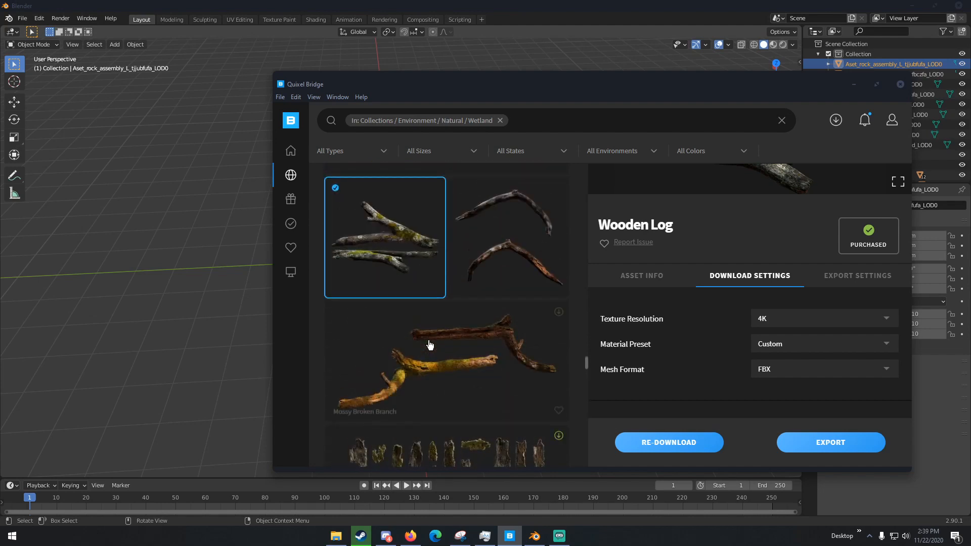
scroll(430, 345, "up", 6)
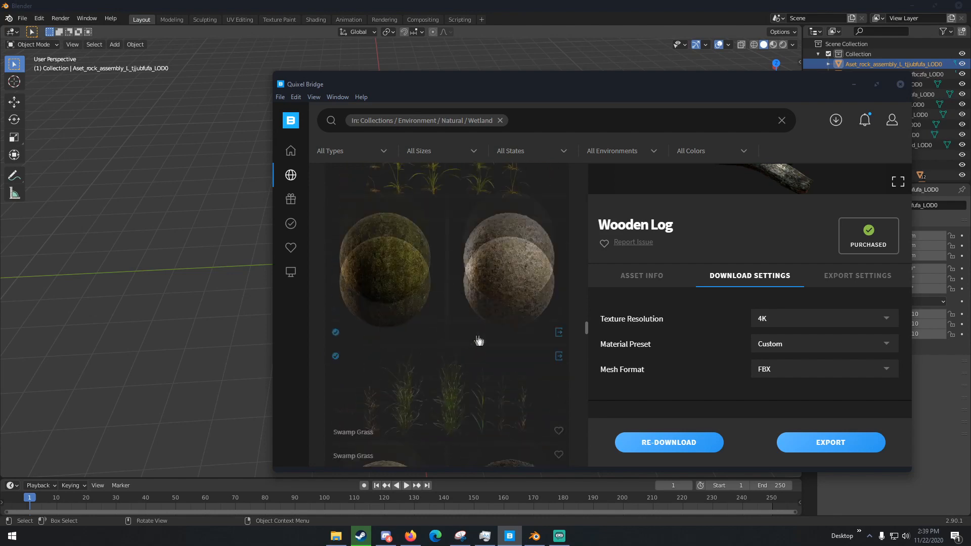
scroll(410, 349, "up", 6)
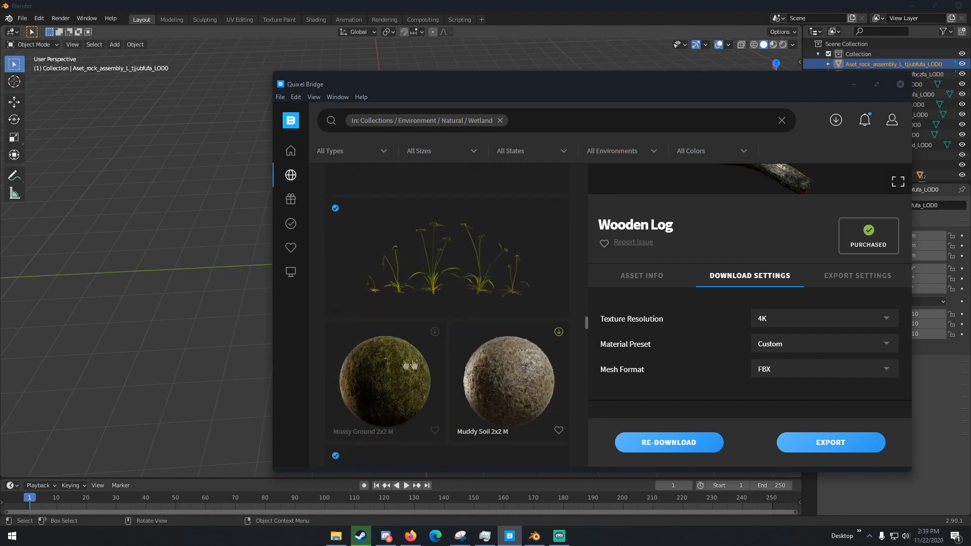
scroll(412, 347, "up", 6)
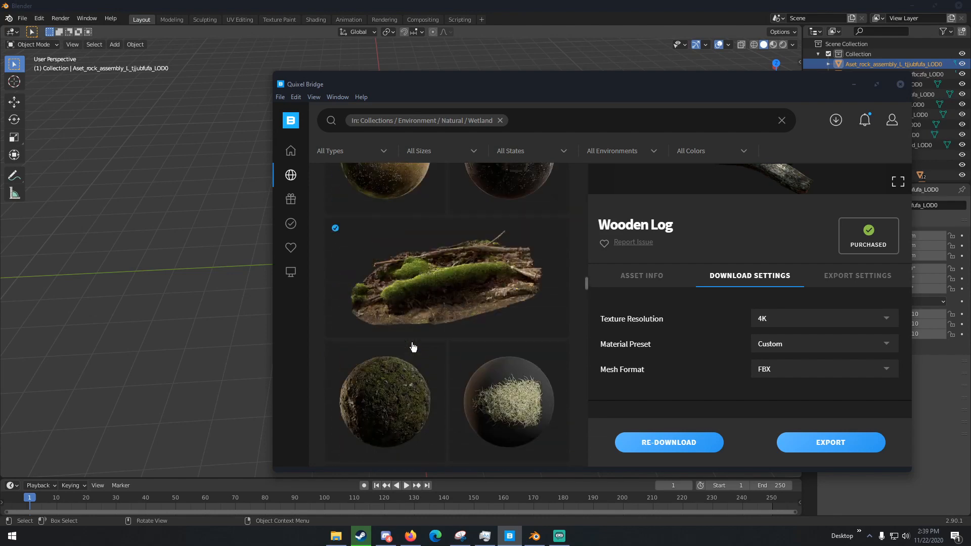
scroll(431, 305, "up", 6)
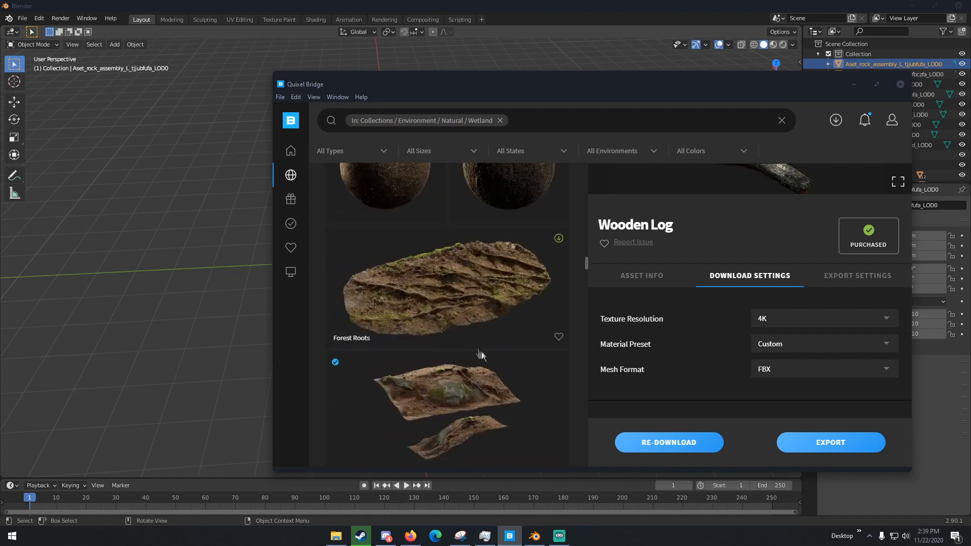
scroll(416, 393, "up", 5)
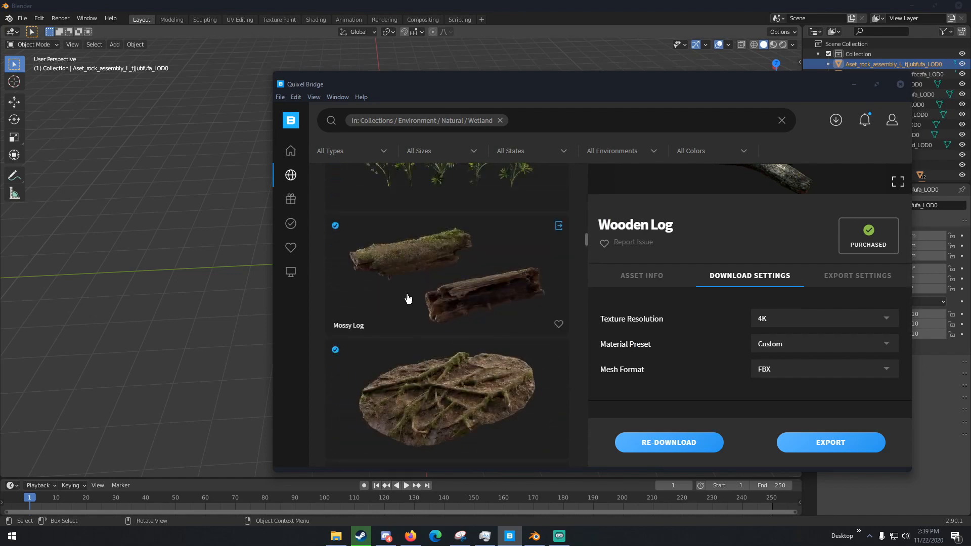
left_click(554, 9)
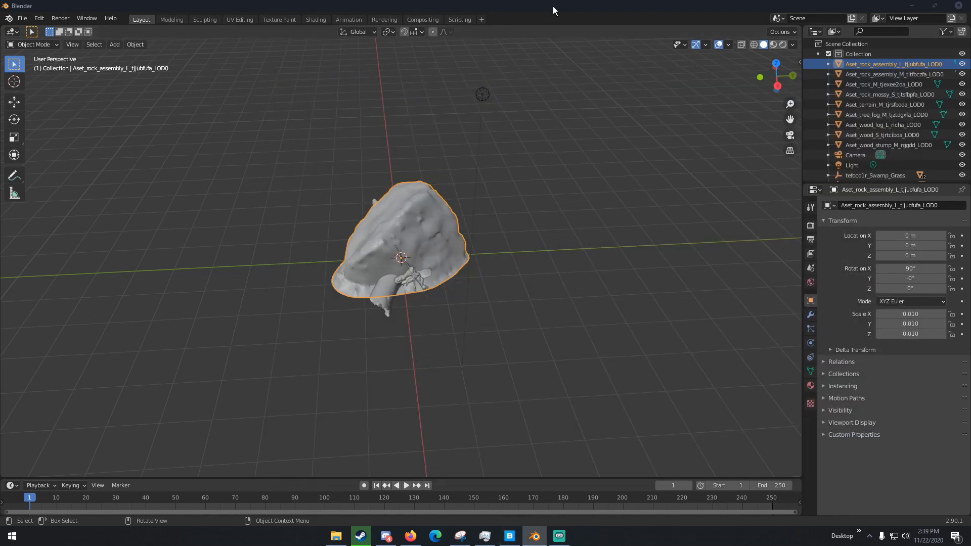
left_click(509, 535)
left_click_drag(444, 84, 0, 36)
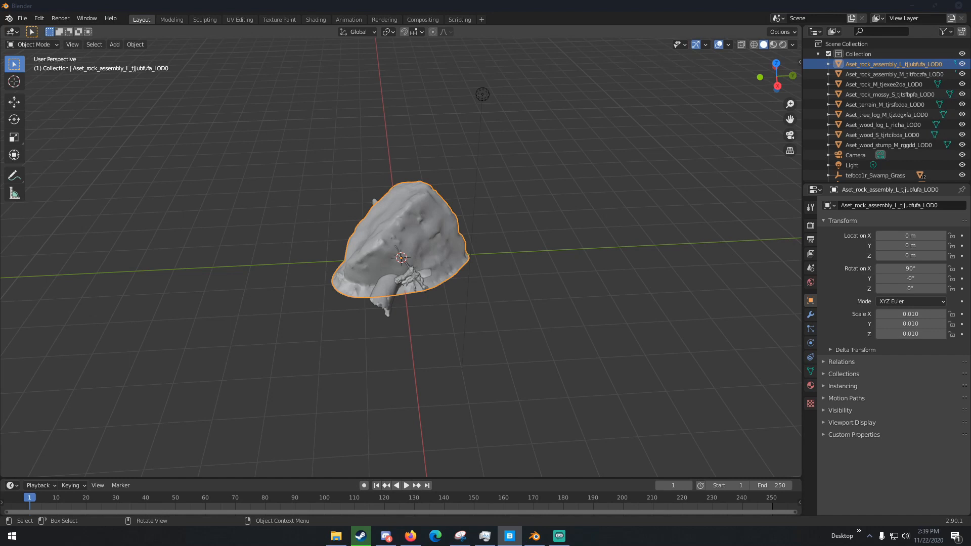
Move the large rock assembly out of the asset pile, far along the negative Y direction
middle_click_drag(237, 171, 268, 164)
scroll(268, 164, "down", 3)
middle_click_drag(379, 223, 435, 237)
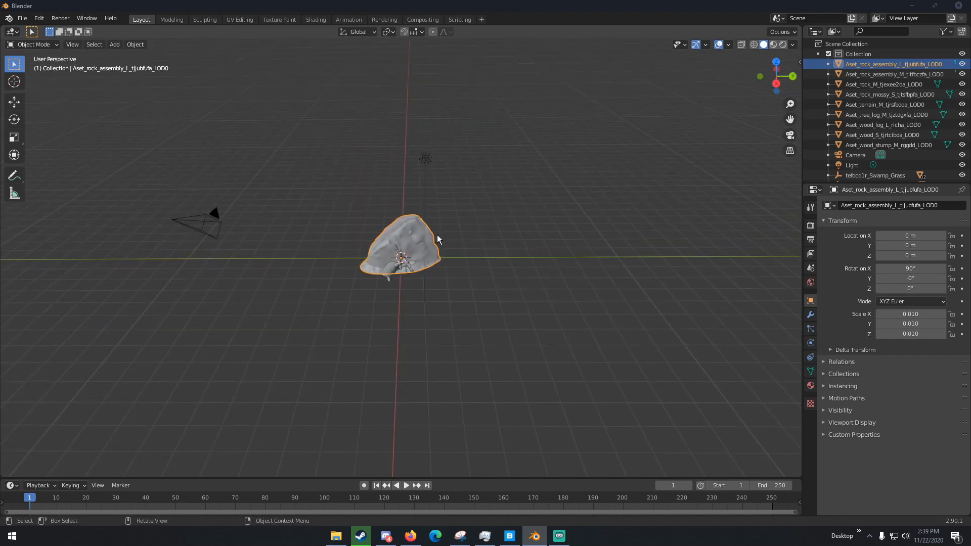
key("g")
left_click(89, 232)
middle_click_drag(90, 232, 327, 205, "shift")
key("g")
left_click(250, 210)
Move the large wood log next to the big rock, at about X 0.27 m, Y -17.61 m, Z 0.30 m
left_click(615, 217)
key("g")
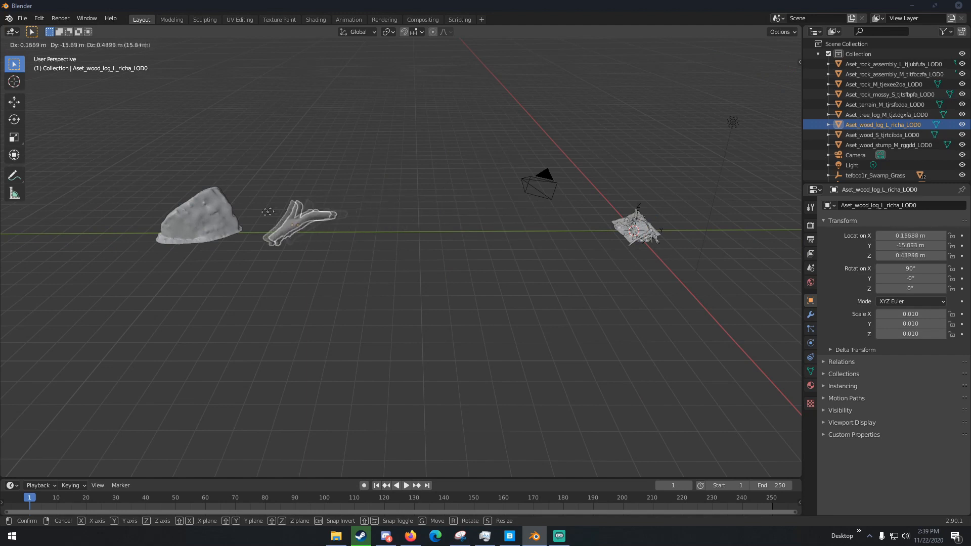
left_click(250, 215)
Line up the terrain piece at about Y -15.8 m and the medium rock assembly at about Y -14.6 m beside the log
scroll(653, 240, "up", 5)
scroll(653, 241, "down", 5)
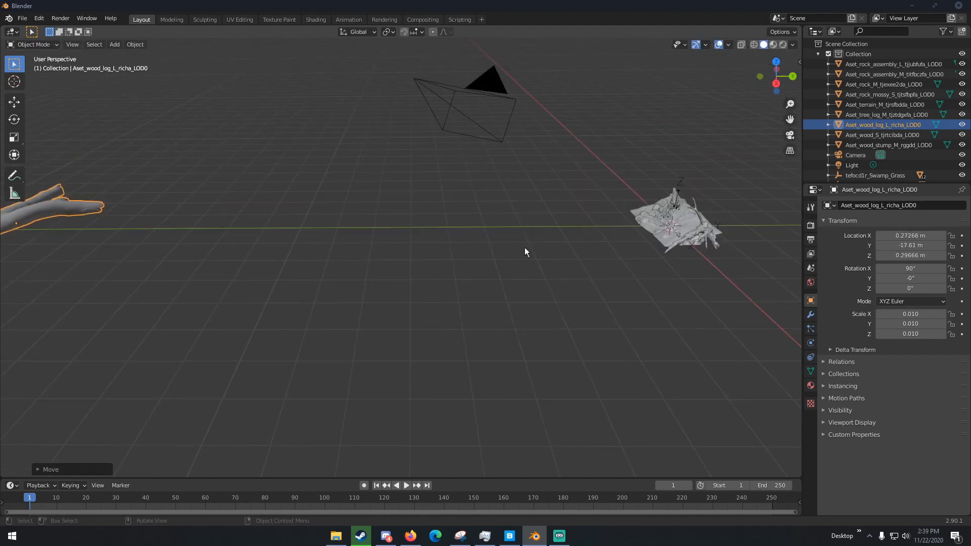
left_click(653, 228)
key("g")
left_click(50, 220)
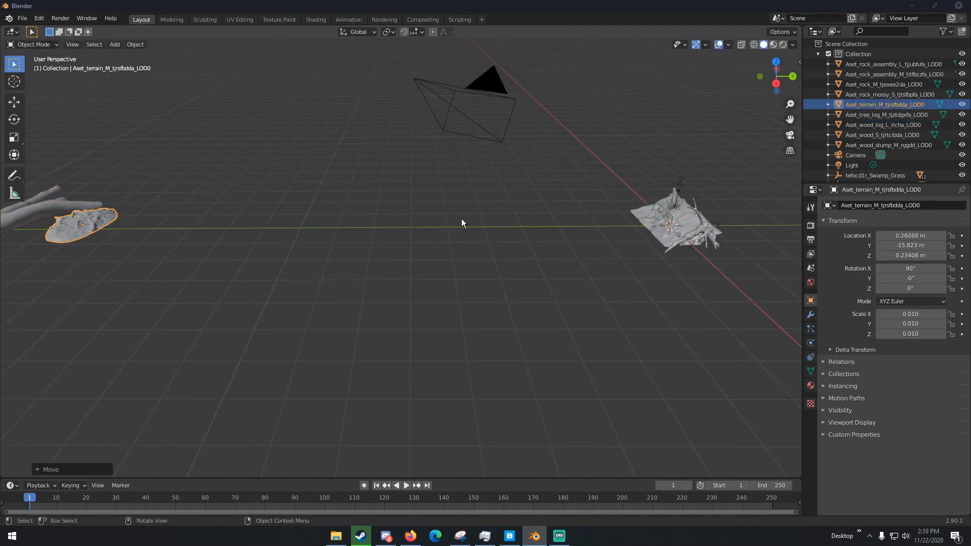
left_click(655, 223)
key("g")
left_click(151, 232)
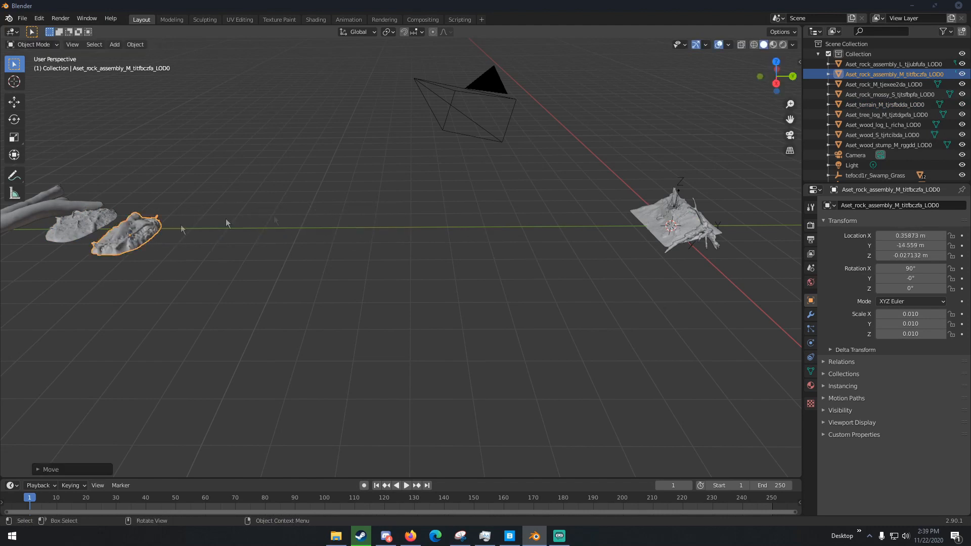
Move the flat medium rock behind the rock assembly, to about X -2.89 m, Y -14.77 m, Z 0.12 m
left_click(644, 216)
key("g")
left_click(252, 181)
middle_click_drag(252, 182, 427, 217, "shift")
key("g")
left_click(269, 211)
middle_click_drag(269, 211, 159, 194)
key("g")
left_click(299, 246)
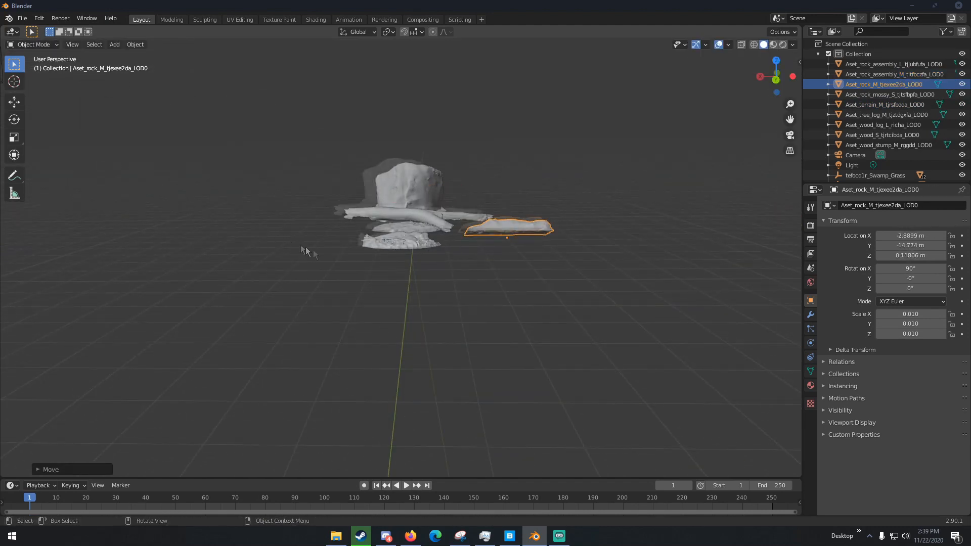
Move the branching wood piece out of the pile to a spot behind the log, near the flat rock
middle_click_drag(298, 246, 416, 269)
scroll(440, 266, "down", 4)
scroll(607, 242, "up", 4)
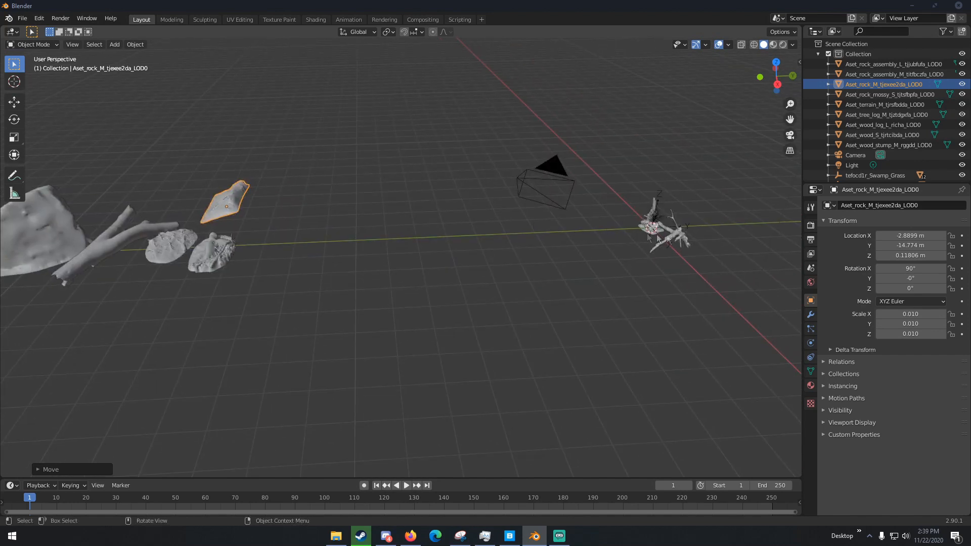
left_click(672, 242)
key("g")
left_click(215, 172)
middle_click_drag(214, 172, 459, 219)
key("g")
left_click(355, 268)
Try to move a single grass variant over to the separated assets, and undo the move
scroll(405, 206, "up", 3)
middle_click_drag(355, 268, 309, 204)
left_click(654, 232)
key("g")
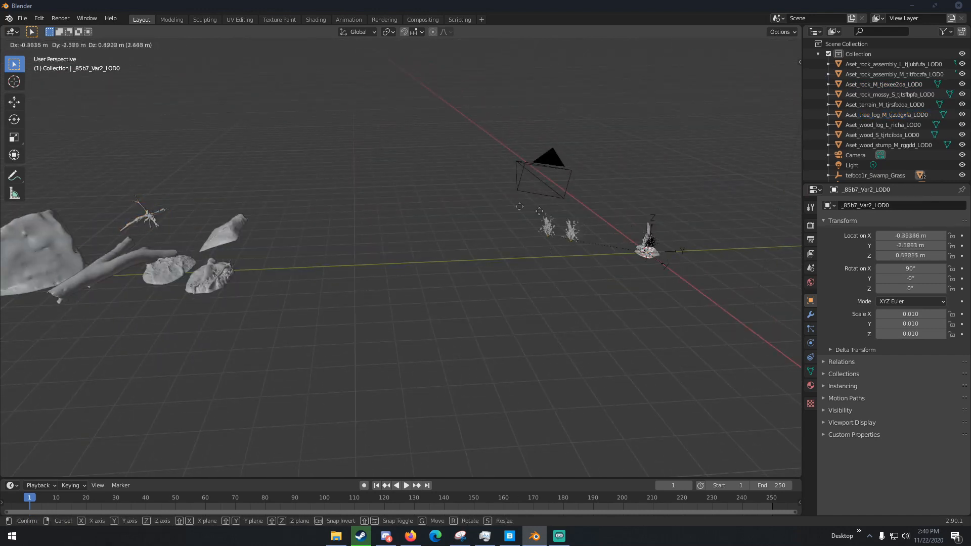
left_click(245, 203)
key("ctrl+z")
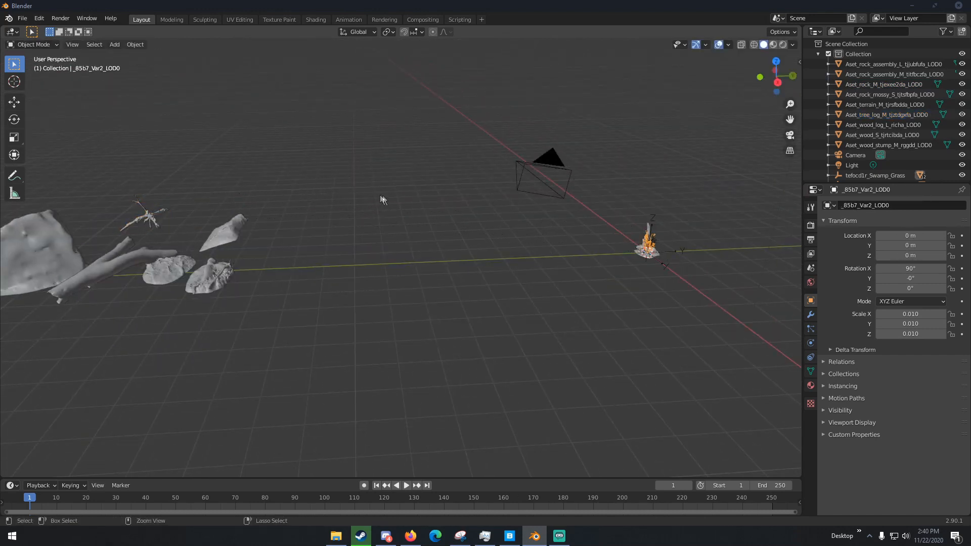
Select the Swamp Grass parent empty and move the whole grass group over to the separated assets
left_click(673, 252)
left_click(666, 245)
left_click(667, 244)
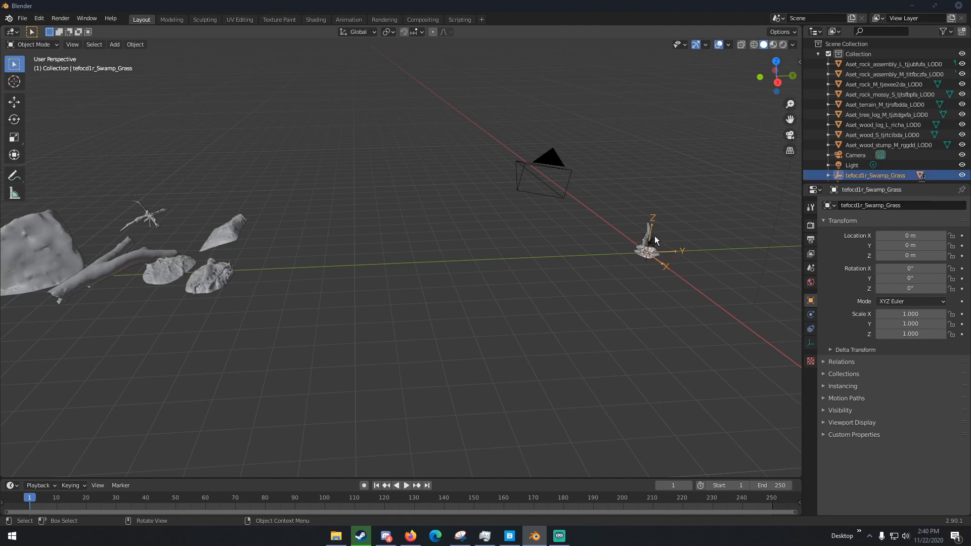
key("g")
left_click(241, 204)
middle_click_drag(240, 205, 338, 196, "shift")
key("g")
left_click(416, 209)
Adjust the Swamp Grass group between the branching wood and flat rock, at about X -2.60 m, Y -16.36 m, Z 0.29 m
scroll(405, 199, "up", 4)
middle_click_drag(471, 201, 278, 189, "shift")
key("g")
left_click(355, 220)
middle_click_drag(355, 220, 363, 233)
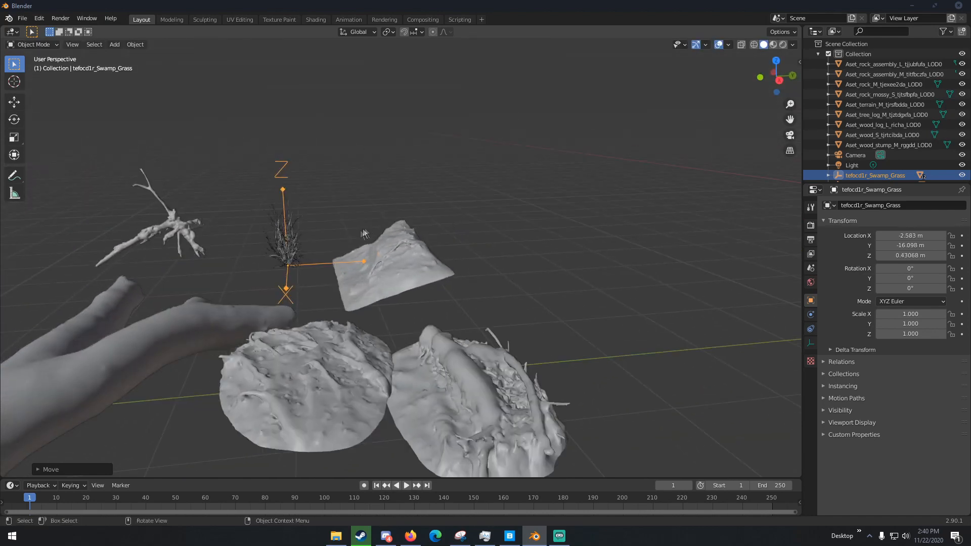
middle_click_drag(556, 248, 387, 221)
key("g")
left_click(566, 252)
Select a Mossy Stones parent empty in the origin pile and move it out to about X 0.05 m, Y -7.05 m, Z 0.55 m
scroll(566, 252, "down", 5)
middle_click_drag(629, 212, 409, 213, "shift")
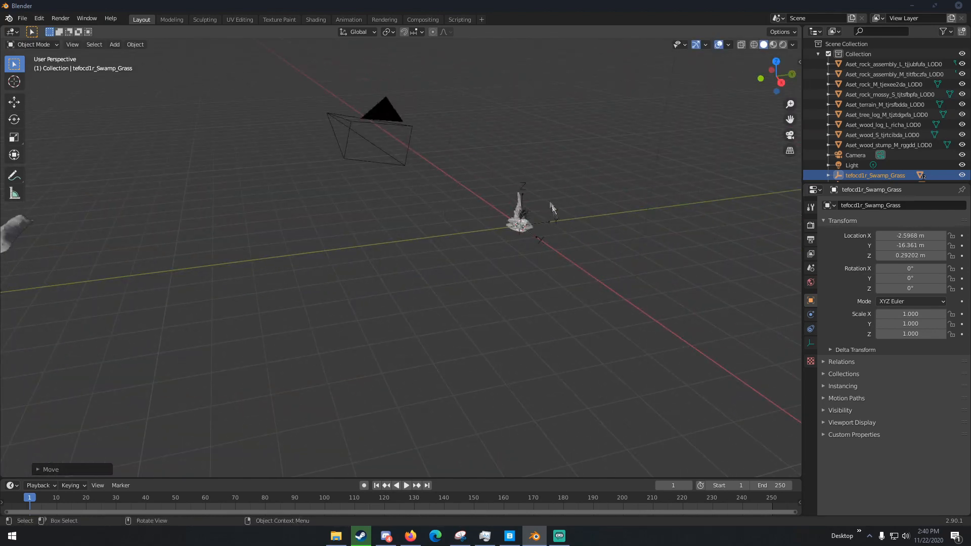
left_click(522, 195)
left_click(523, 193)
left_click(523, 193)
scroll(569, 199, "up", 4)
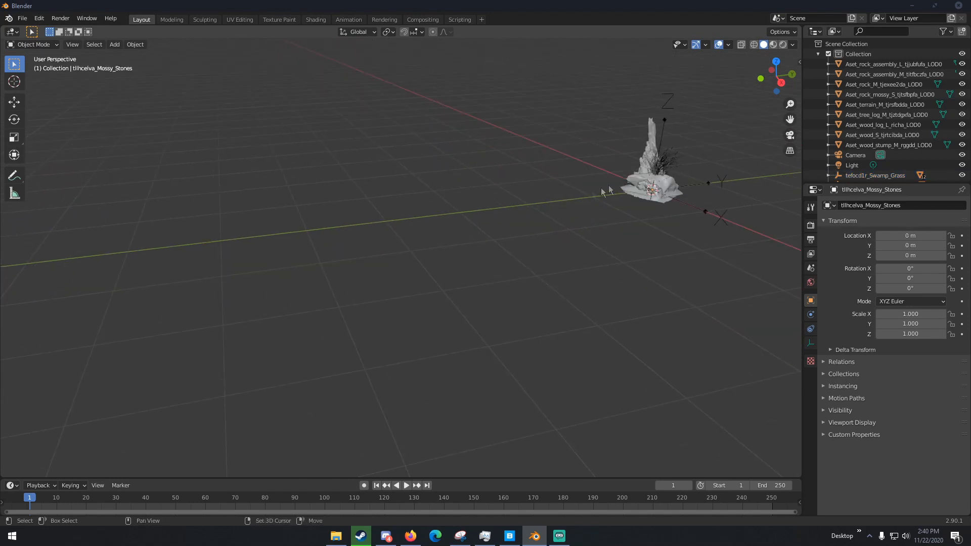
middle_click_drag(602, 191, 502, 152, "shift")
left_click(530, 130)
left_click(530, 136)
left_click(530, 144)
left_click(527, 177)
left_click(527, 175)
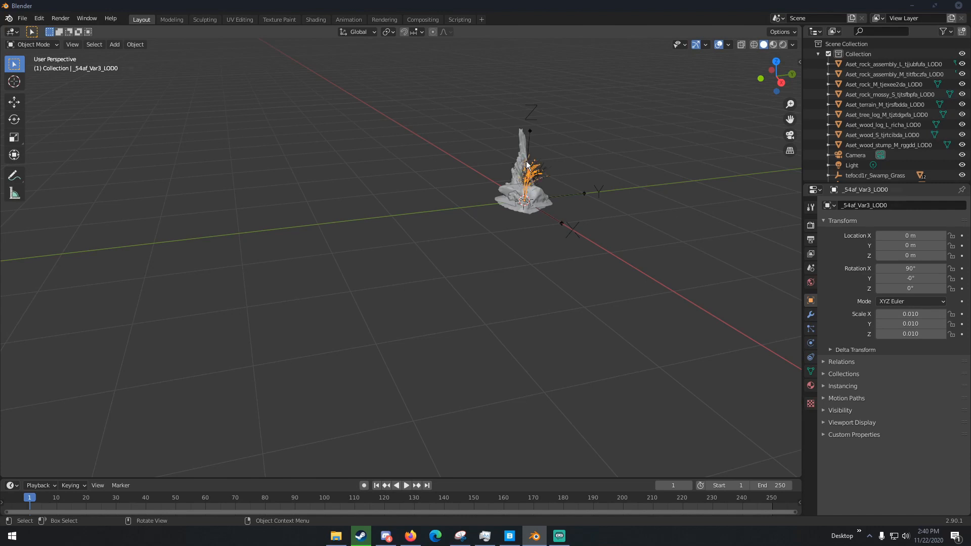
left_click(527, 164)
middle_click_drag(527, 165, 554, 159)
key("g")
left_click(257, 150)
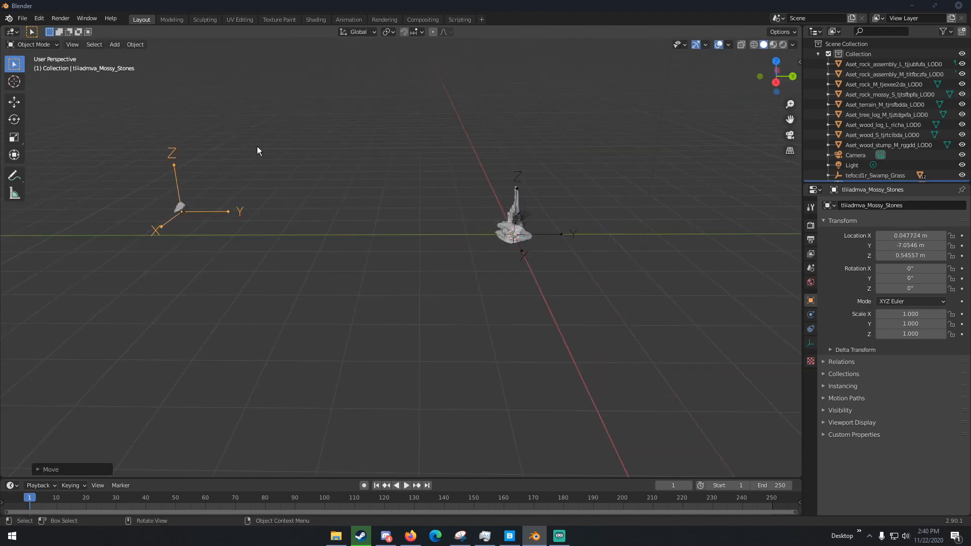
Move the selected Mossy Stones group farther from the origin so it sits beside the separated assets
middle_click_drag(260, 147, 544, 183)
scroll(327, 157, "up", 4)
scroll(360, 174, "down", 4)
key("g")
left_click(288, 215)
middle_click_drag(288, 214, 480, 236)
key("g")
left_click(248, 287)
Move the second Mossy Stones parent empty from the pile to about X -7.23 m, Y -13.30 m, Z -1.30 m
middle_click_drag(489, 145, 349, 171, "shift")
left_click(515, 137)
left_click(516, 136)
left_click(516, 137)
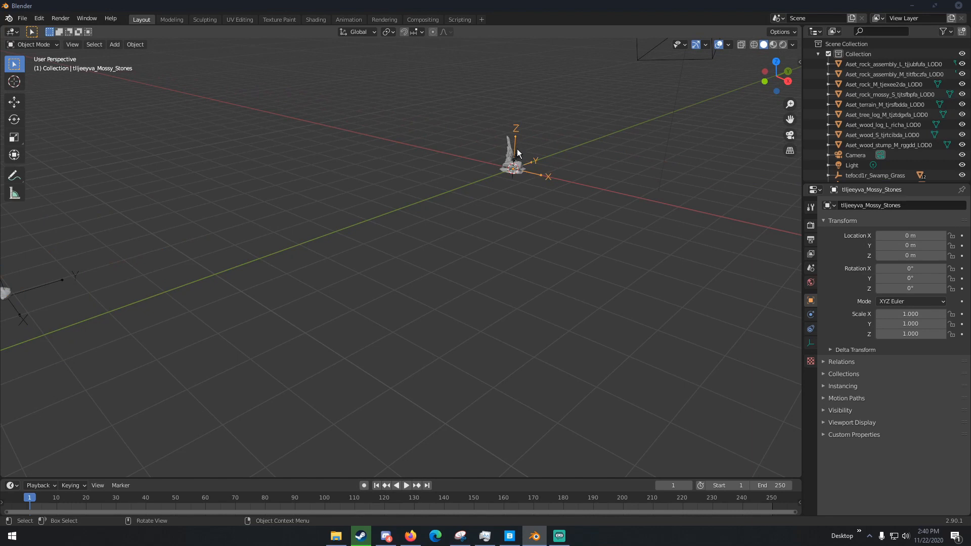
key("g")
left_click(328, 153)
middle_click_drag(328, 153, 447, 148)
key("g")
left_click(238, 188)
scroll(640, 159, "up", 2)
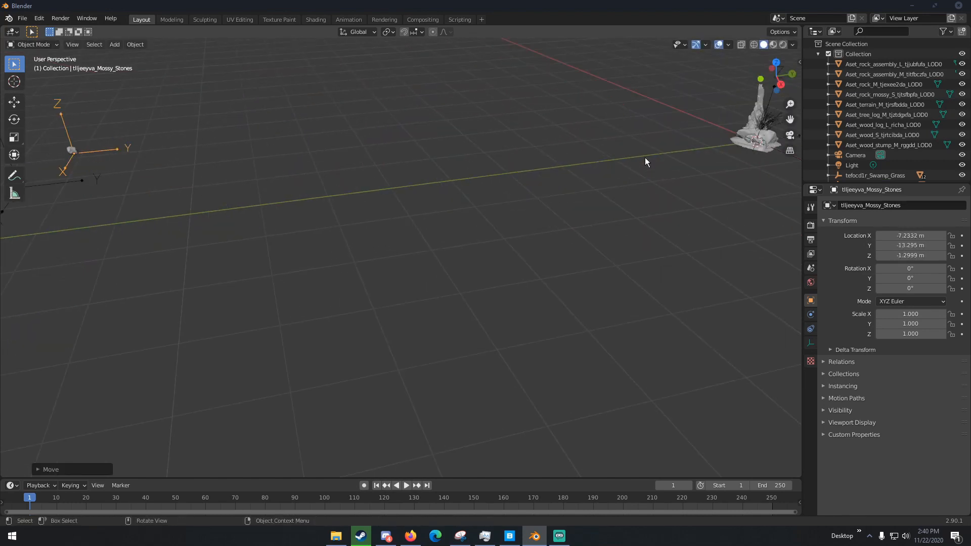
Move the tall wood stump out of the pile to about X -3.00 m, Y -11.28 m, Z -0.18 m
left_click(752, 114)
left_click(758, 103)
key("g")
left_click(208, 152)
middle_click_drag(209, 151, 358, 129, "shift")
key("g")
left_click(311, 90)
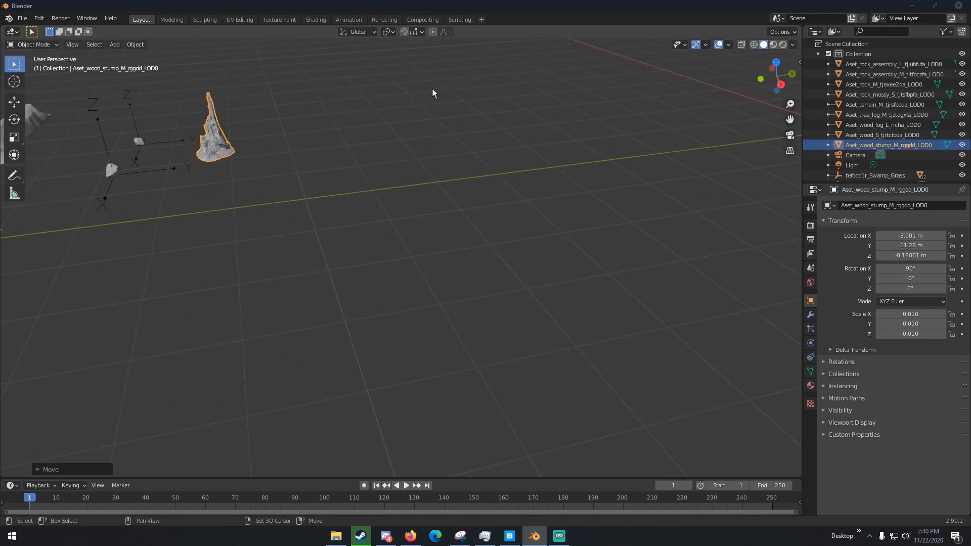
Move the flat mossy rock from the pile to the stump's side, at about X -2.61 m, Y -10.20 m, Z -0.32 m
scroll(506, 114, "down", 2)
middle_click_drag(538, 123, 445, 147, "shift")
left_click(611, 182)
key("g")
left_click(611, 181)
left_click(603, 180)
key("g")
left_click(209, 203)
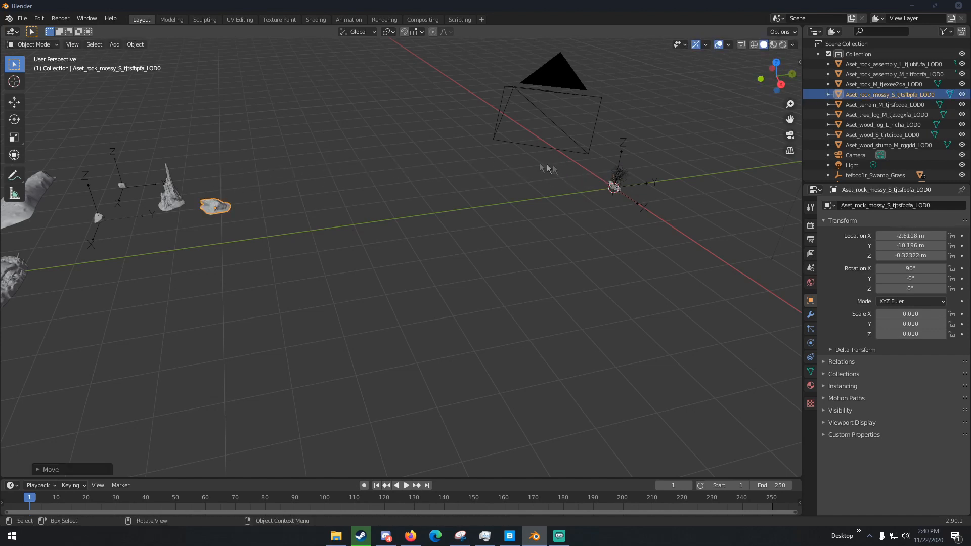
Try to move a single mossy stone out of the origin pile, and undo the move
left_click(613, 188)
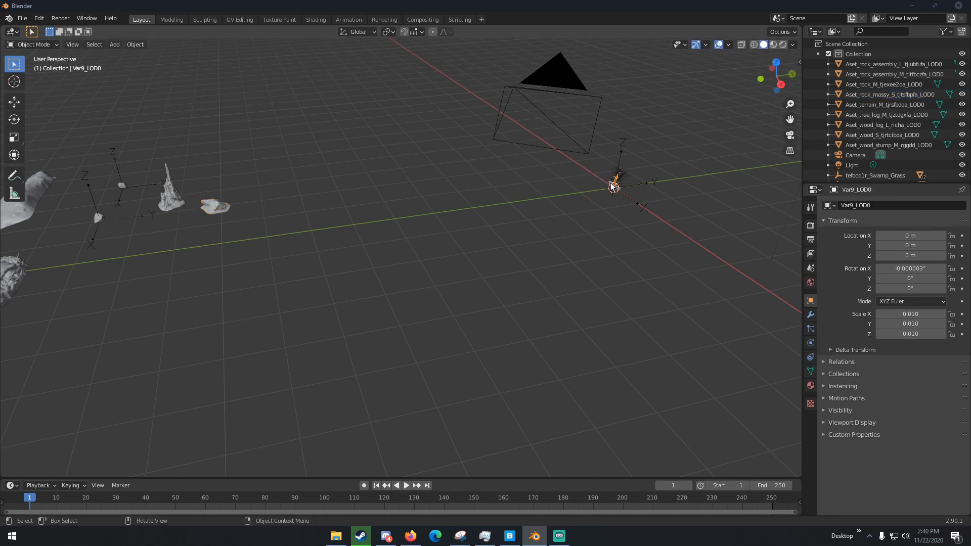
left_click(612, 187)
middle_click_drag(612, 187, 347, 241, "shift")
key("g")
left_click(277, 182)
key("ctrl+z")
Move the small mossy wood piece from the pile to about X -2.70 m, Y -11.91 m, Z -0.94 m, in front of the stump
scroll(587, 171, "up", 4)
scroll(587, 168, "up", 2)
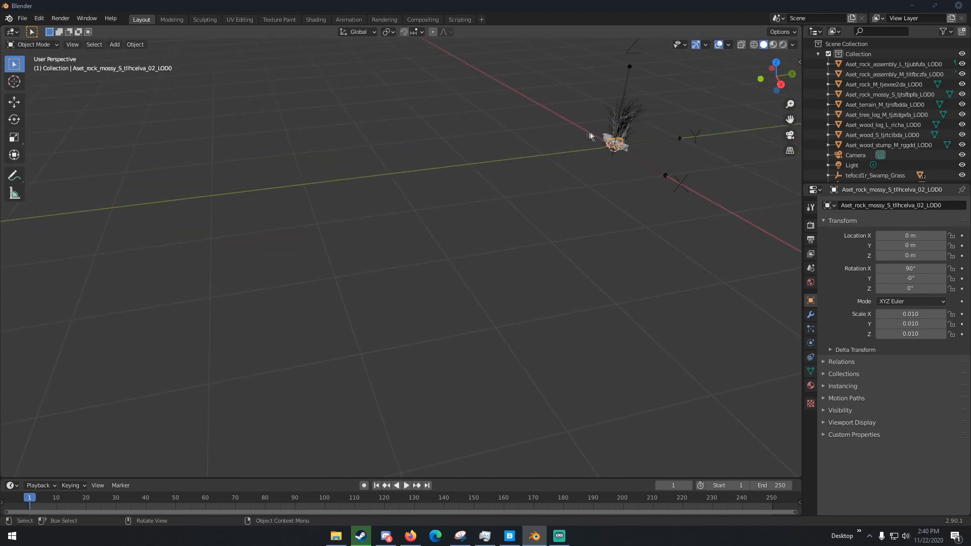
left_click(609, 143)
key("g")
left_click(126, 155)
scroll(227, 153, "down", 7)
middle_click_drag(257, 152, 344, 144, "shift")
key("g")
left_click(121, 204)
middle_click_drag(120, 204, 391, 151, "shift")
key("g")
left_click(312, 153)
scroll(415, 133, "down", 3)
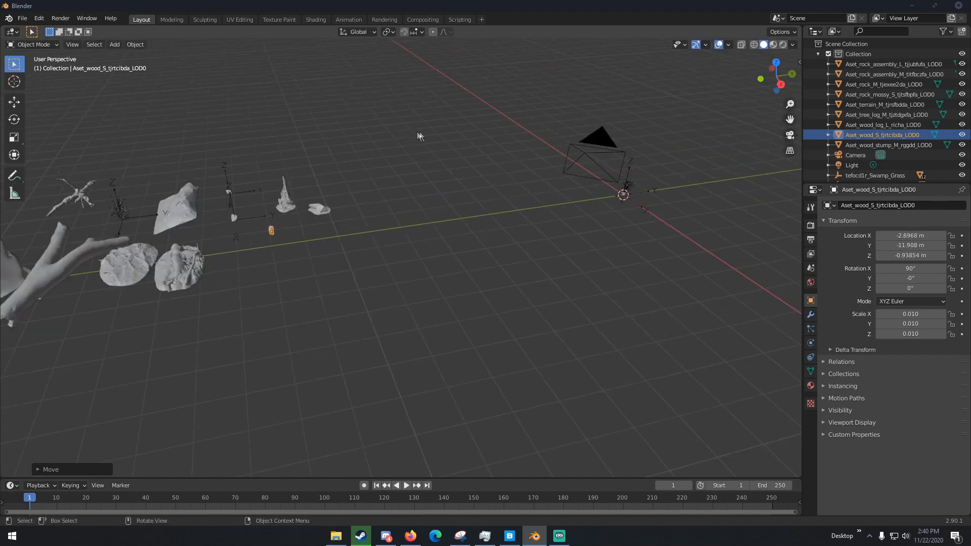
Select the remaining Mossy Stones parent empty and move that group over to the separated assets
middle_click_drag(569, 174, 588, 200)
middle_click_drag(475, 185, 349, 172, "shift")
scroll(546, 212, "up", 4)
left_click(675, 135)
left_click(675, 135)
key("g")
left_click(326, 108)
scroll(338, 156, "down", 2)
middle_click_drag(338, 157, 404, 196)
scroll(405, 196, "down", 3)
key("g")
left_click(115, 254)
Select the Matted Pratia parent empty and move the whole plant group over to the separated assets
scroll(466, 215, "up", 4)
left_click(505, 123)
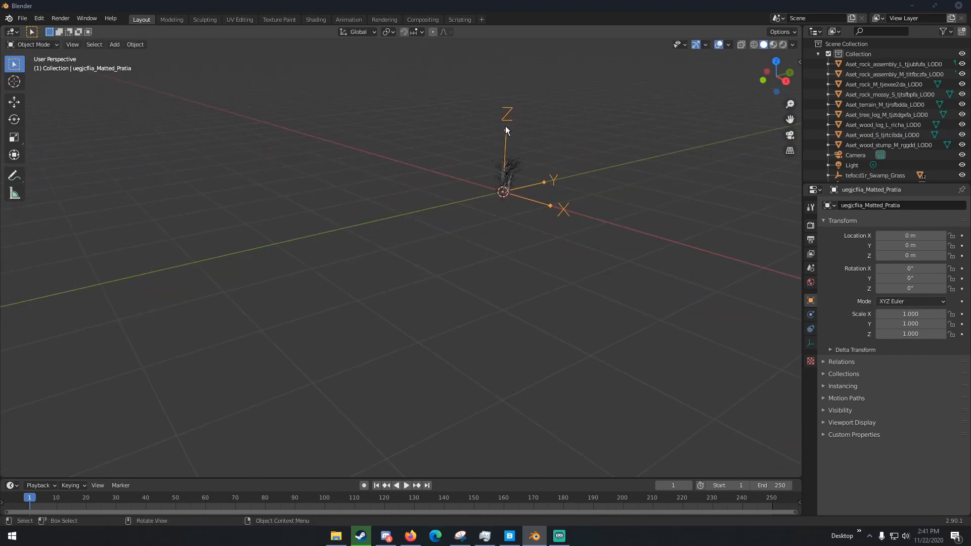
key("g")
left_click(446, 130)
middle_click_drag(445, 130, 435, 197)
key("g")
left_click(161, 215)
Move the Sea Wheatgrass parent empty in front of the stump, at about X 0.19 m, Y -10.63 m, Z -0.11 m
left_click(518, 207)
key("g")
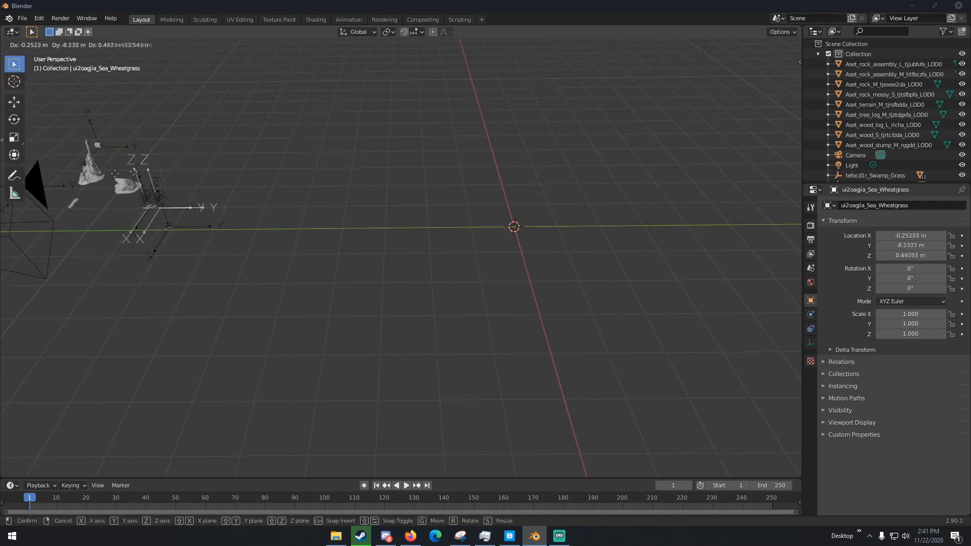
left_click(72, 192)
middle_click_drag(72, 192, 280, 148)
key("g")
left_click(344, 139)
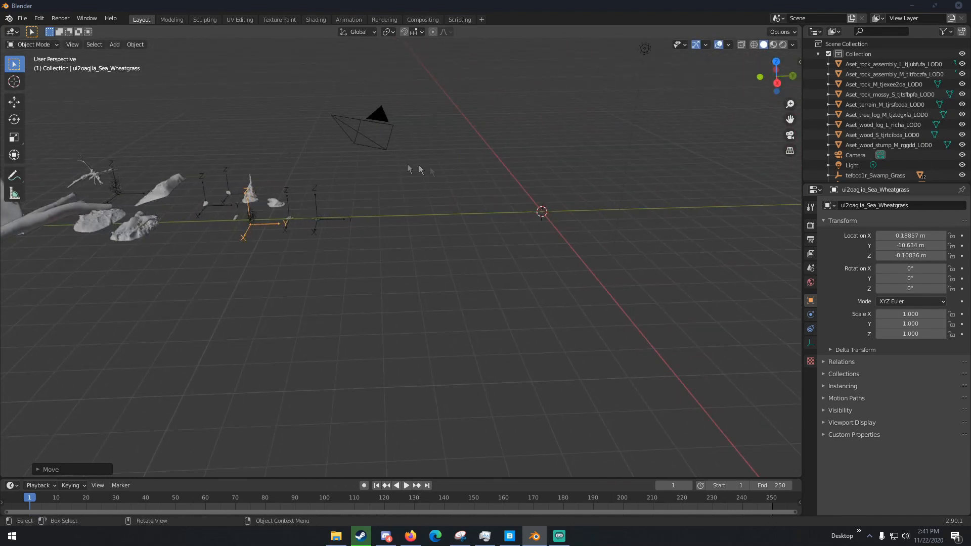
Add a plane at the origin, scale it up into a large ground surface beside the assets, and apply its scale
left_click(452, 172)
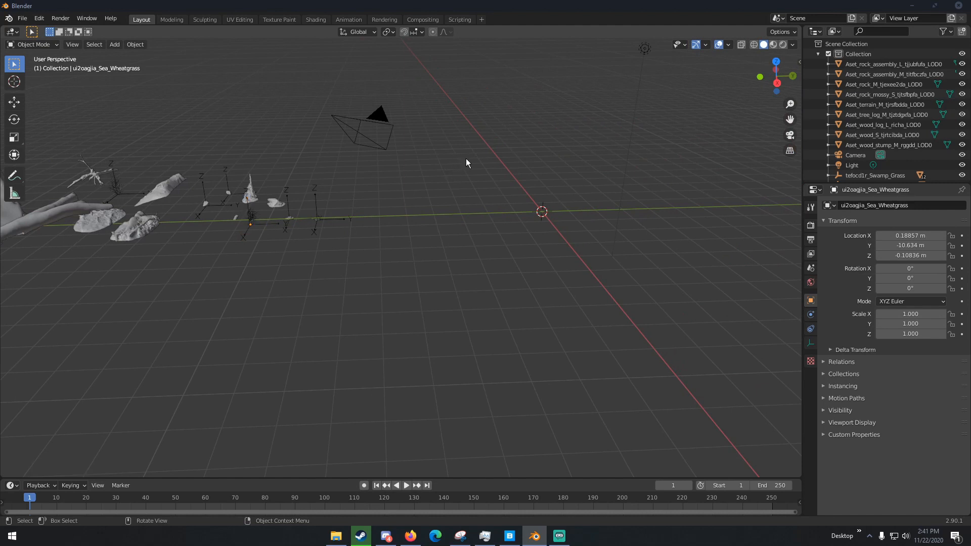
middle_click_drag(466, 159, 481, 160)
key("shift+a")
mouse_move(484, 162)
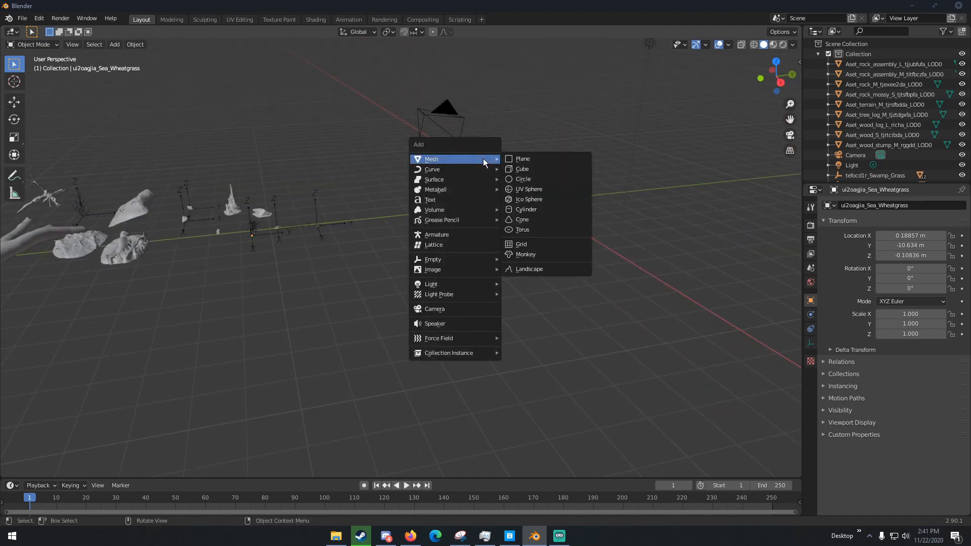
left_click(523, 159)
middle_click_drag(523, 160, 399, 254)
key("s")
left_click(629, 275)
scroll(513, 262, "up", 3)
key("ctrl+a")
left_click(405, 208)
middle_click_drag(405, 208, 396, 208)
scroll(399, 207, "down", 3)
Subdivide the ground plane with 75 cuts and return to Object Mode
key("Tab")
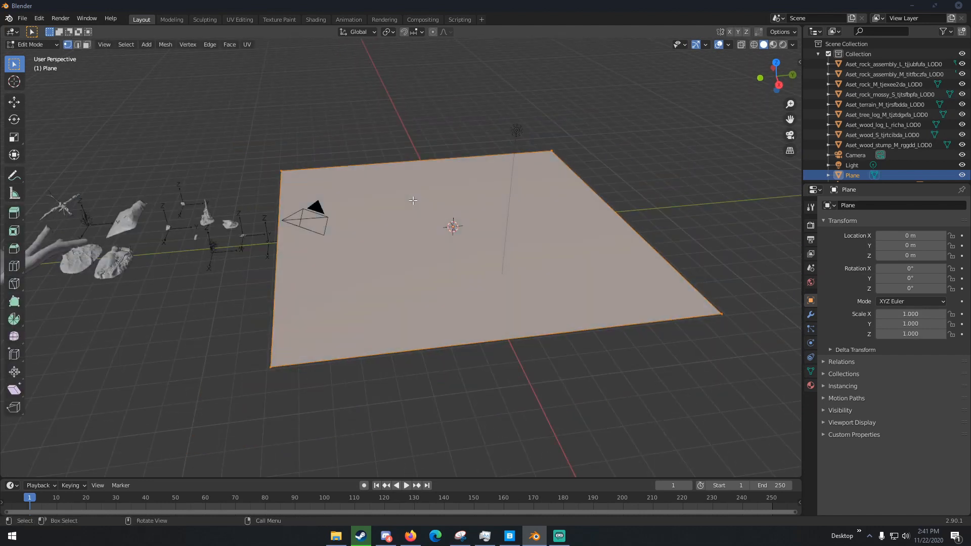
right_click(413, 200)
left_click(413, 202)
left_click(93, 470)
left_click(120, 400)
type("75")
key("Return")
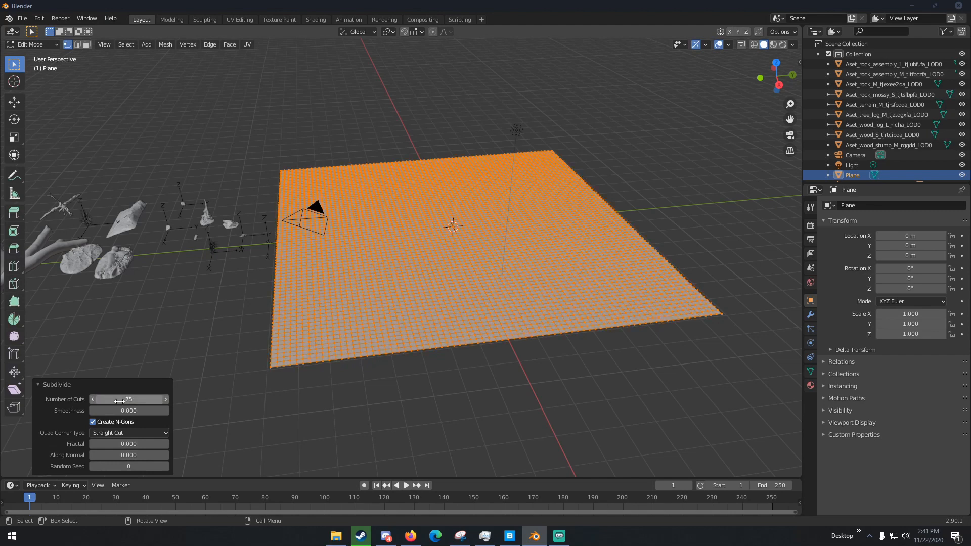
left_click(107, 388)
key("Tab")
middle_click_drag(390, 166, 379, 155)
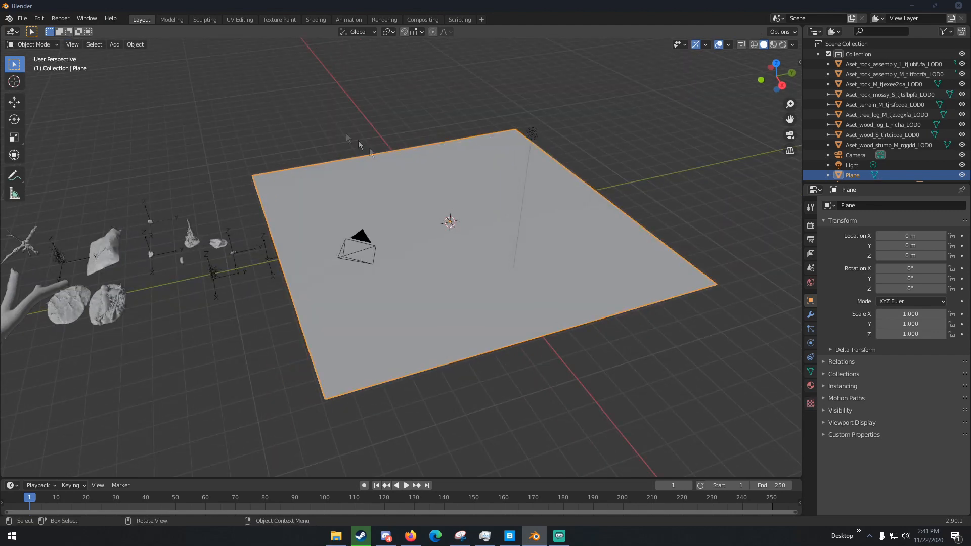
Switch to the Sculpting workspace for the ground plane and turn off X-axis mirror symmetry
left_click(201, 20)
scroll(297, 256, "down", 5)
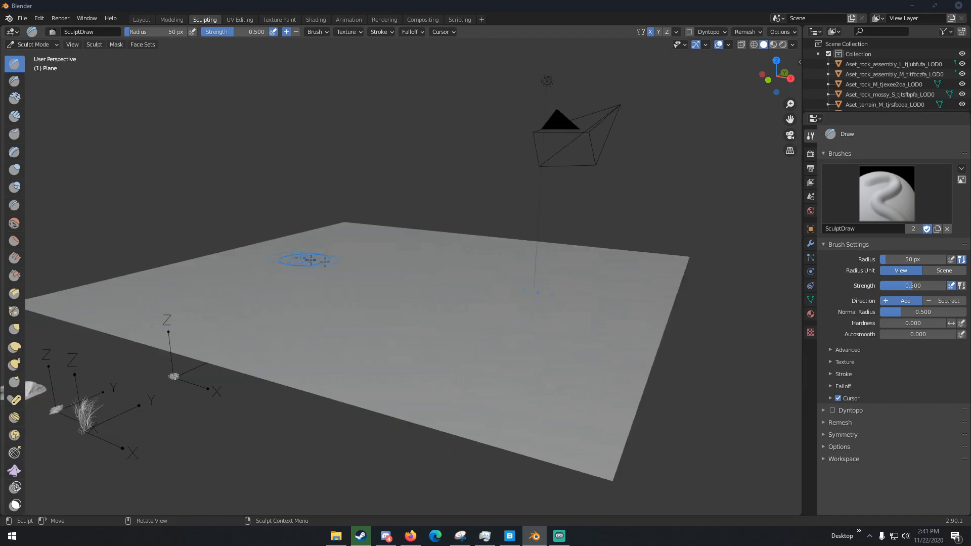
middle_click_drag(296, 258, 356, 279)
scroll(356, 279, "down", 2)
scroll(395, 283, "up", 1)
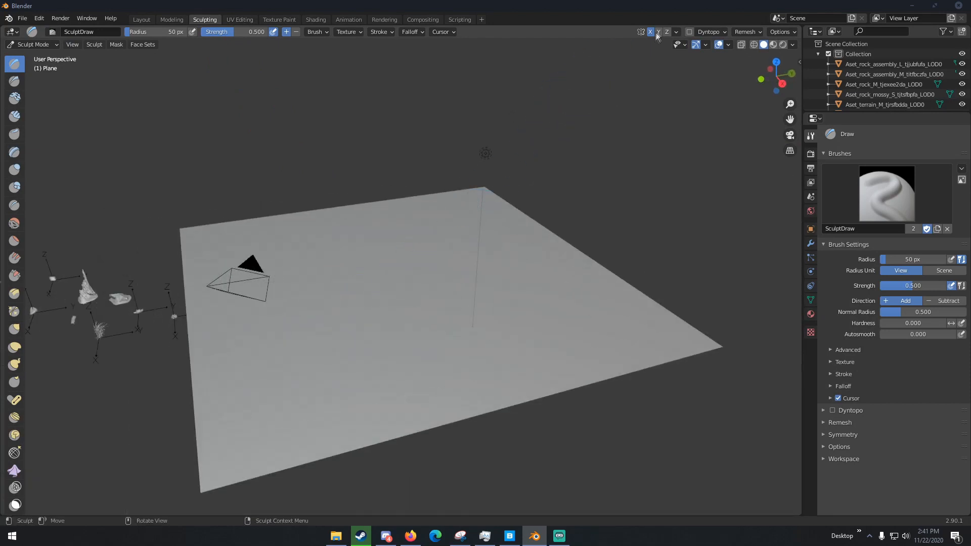
Sculpt several raised mounds across the ground plane with the Draw brush, leaving low flat areas between them
mouse_move(428, 282)
left_mouse_down()
mouse_move(460, 280)
mouse_move(400, 301)
mouse_move(469, 317)
mouse_move(390, 311)
left_mouse_up()
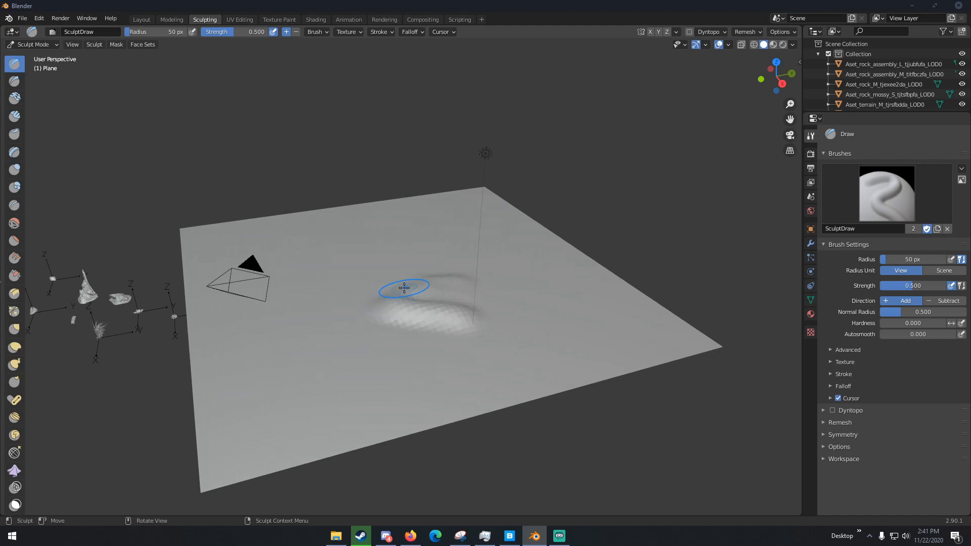
middle_click_drag(407, 275, 325, 284)
mouse_move(297, 284)
left_mouse_down()
mouse_move(299, 315)
mouse_move(302, 289)
mouse_move(331, 298)
left_mouse_up()
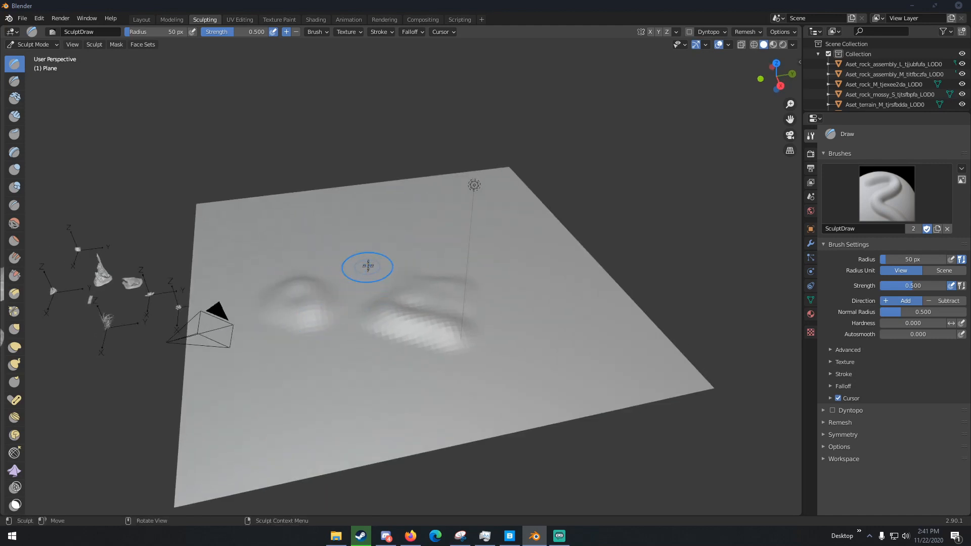
scroll(452, 259, "up", 3)
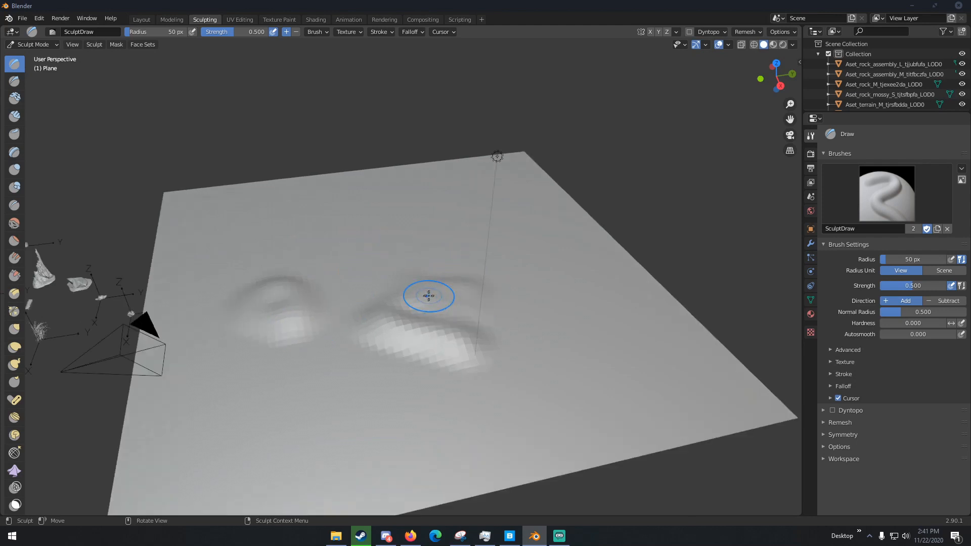
left_click_drag(345, 282, 360, 254)
mouse_move(453, 229)
left_mouse_down()
mouse_move(485, 237)
mouse_move(481, 253)
mouse_move(498, 228)
left_mouse_up()
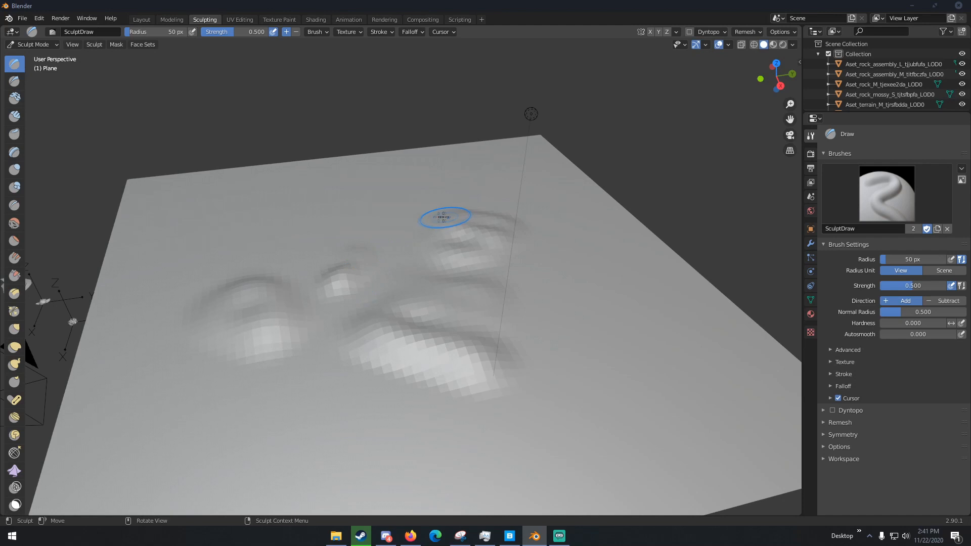
mouse_move(266, 221)
left_mouse_down()
mouse_move(292, 211)
mouse_move(256, 209)
mouse_move(242, 246)
left_mouse_up()
middle_click_drag(420, 234, 325, 223)
scroll(325, 223, "down", 4)
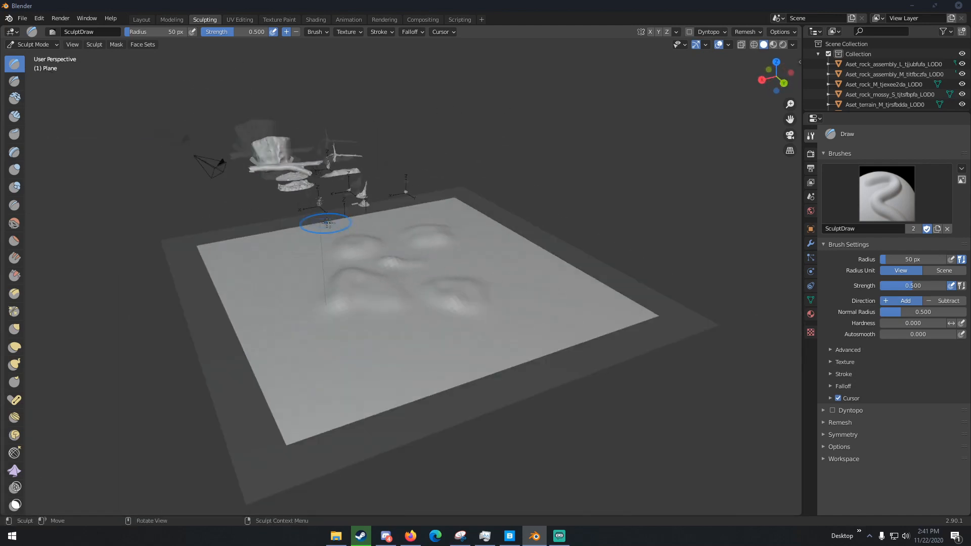
mouse_move(488, 250)
left_mouse_down()
mouse_move(541, 293)
mouse_move(506, 278)
mouse_move(557, 298)
left_mouse_up()
middle_click_drag(479, 286, 447, 298)
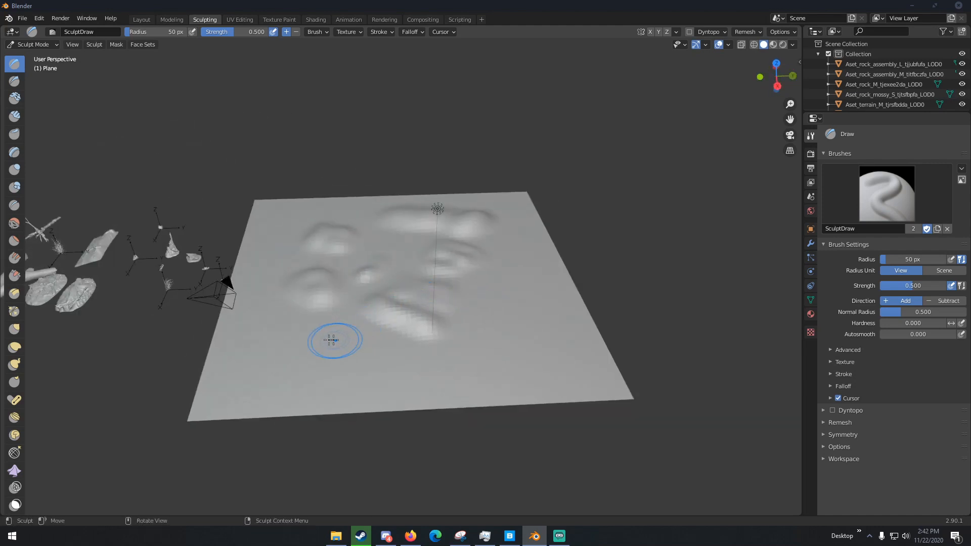
mouse_move(291, 336)
left_mouse_down()
mouse_move(282, 346)
mouse_move(304, 346)
mouse_move(263, 329)
mouse_move(288, 348)
mouse_move(273, 356)
mouse_move(404, 298)
mouse_move(321, 278)
mouse_move(329, 287)
mouse_move(329, 229)
mouse_move(377, 276)
mouse_move(453, 286)
mouse_move(505, 371)
mouse_move(520, 357)
mouse_move(522, 282)
mouse_move(538, 293)
mouse_move(524, 234)
mouse_move(318, 244)
mouse_move(262, 262)
left_mouse_up()
mouse_move(361, 272)
middle_mouse_down()
mouse_move(371, 249)
mouse_move(399, 256)
mouse_move(388, 275)
mouse_move(345, 261)
mouse_move(368, 254)
middle_mouse_up()
scroll(371, 255, "up", 5)
scroll(400, 257, "up", 2)
scroll(399, 257, "down", 9)
scroll(387, 276, "up", 4)
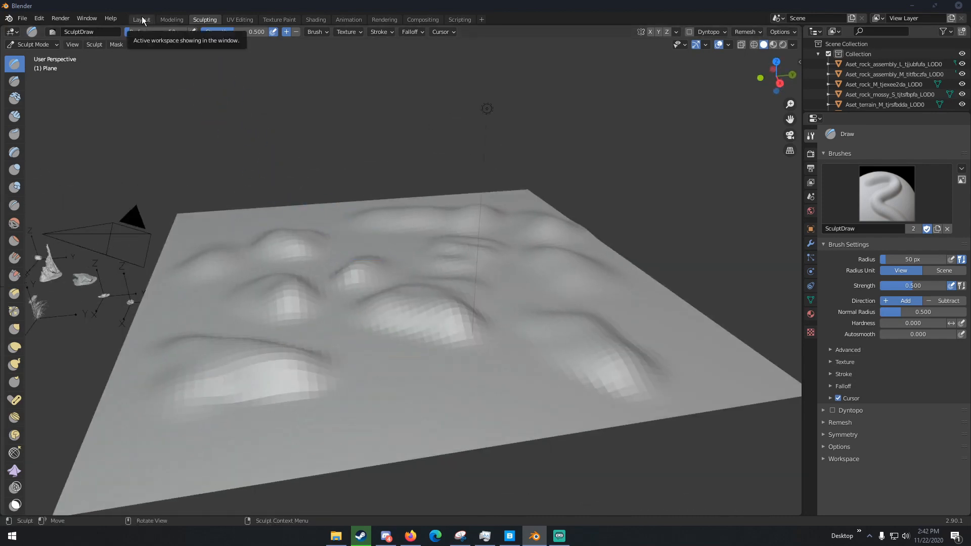
Return to the Layout workspace and shade the sculpted plane smooth
left_click(142, 20)
right_click(420, 221)
key("Escape")
middle_click_drag(420, 220, 456, 231)
scroll(380, 203, "up", 3)
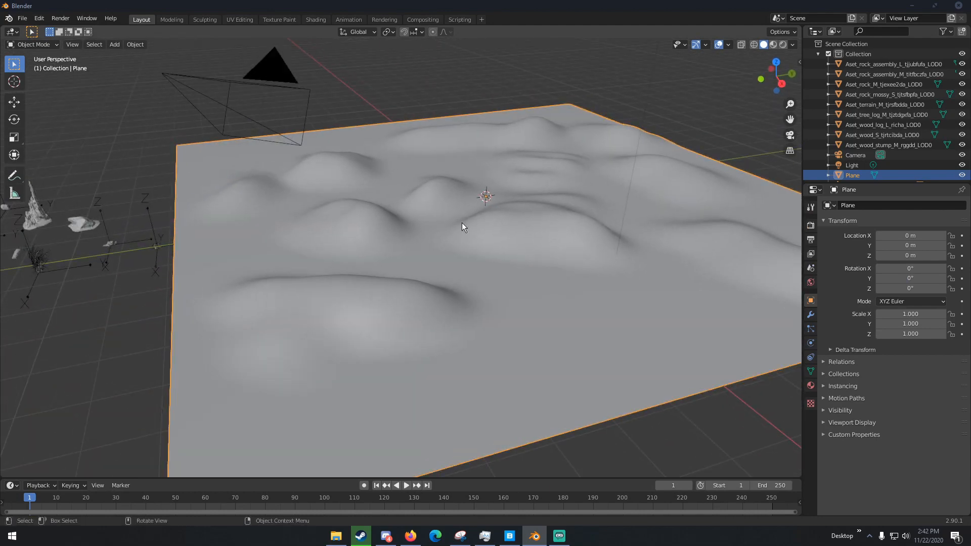
Assign the existing Forest_Roots_tjrsfbdda material to the sculpted ground plane
left_click(811, 385)
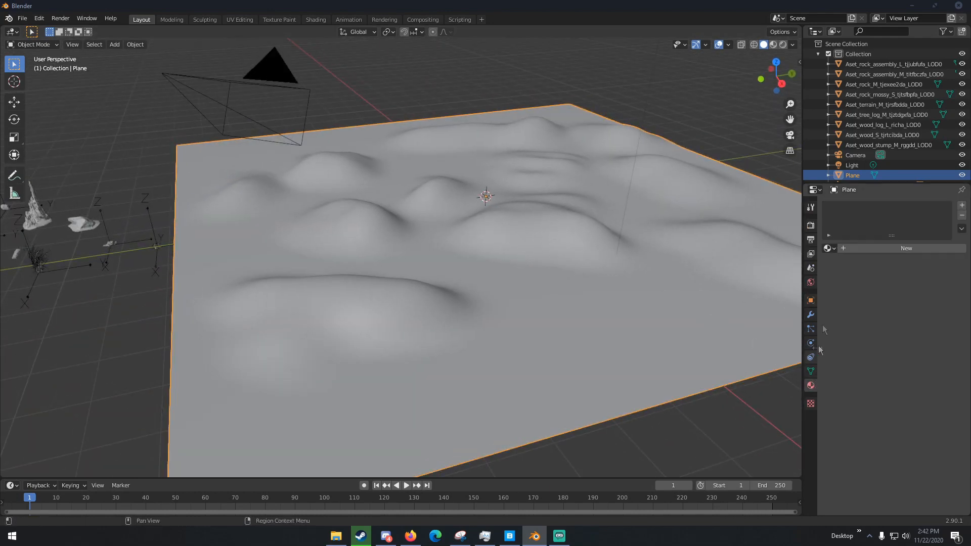
left_click(829, 248)
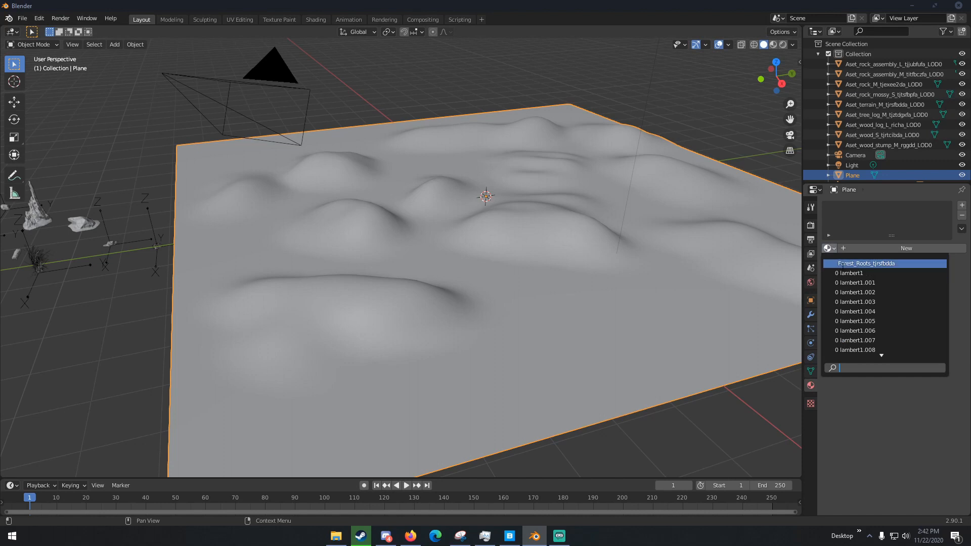
scroll(847, 321, "down", 4)
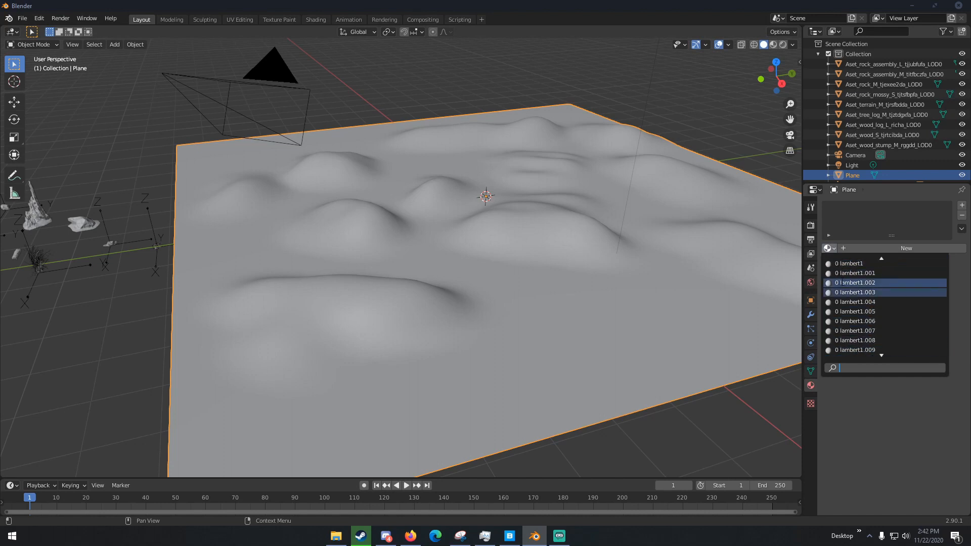
scroll(851, 322, "down", 7)
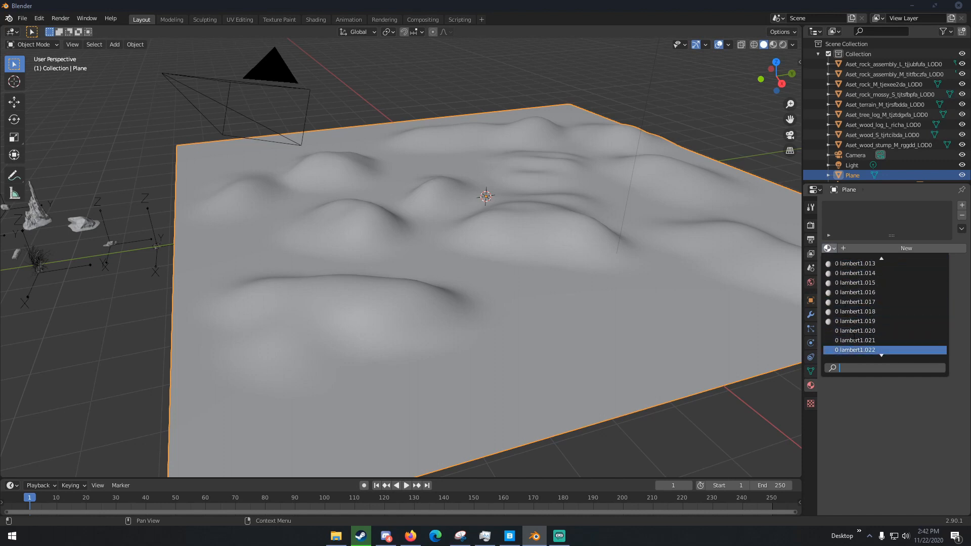
scroll(854, 338, "down", 7)
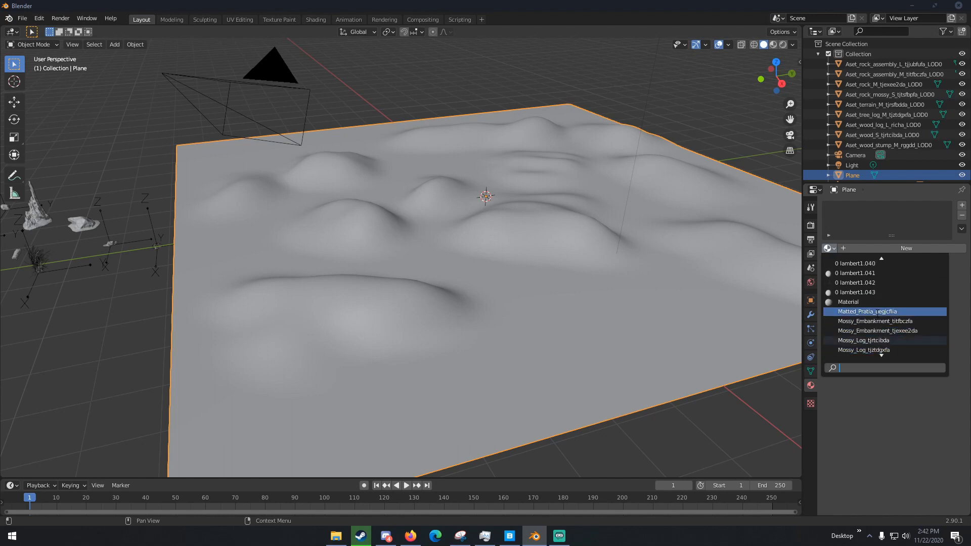
scroll(874, 264, "up", 9)
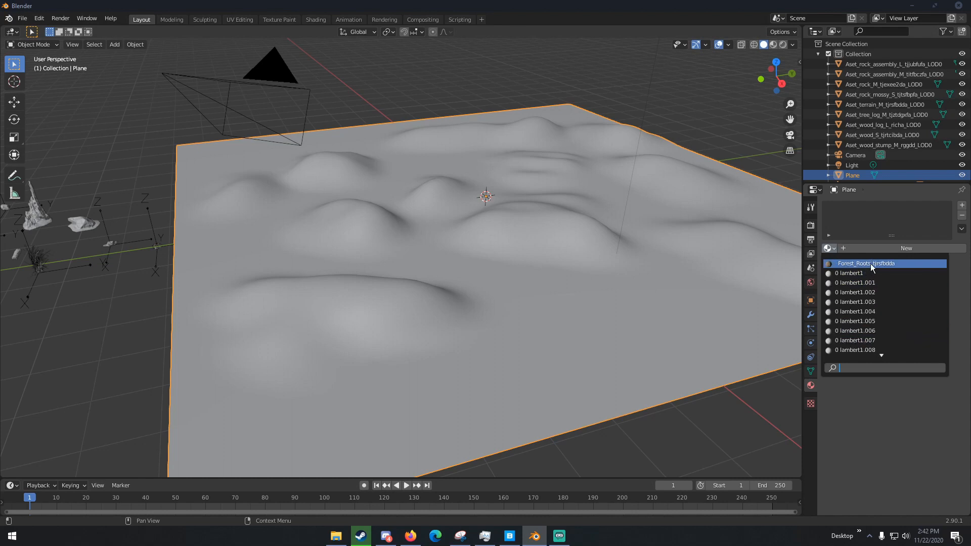
left_click(870, 263)
Switch the viewport to Rendered shading with the whole textured ground plane in view
middle_click_drag(639, 237, 599, 224)
scroll(584, 227, "down", 2)
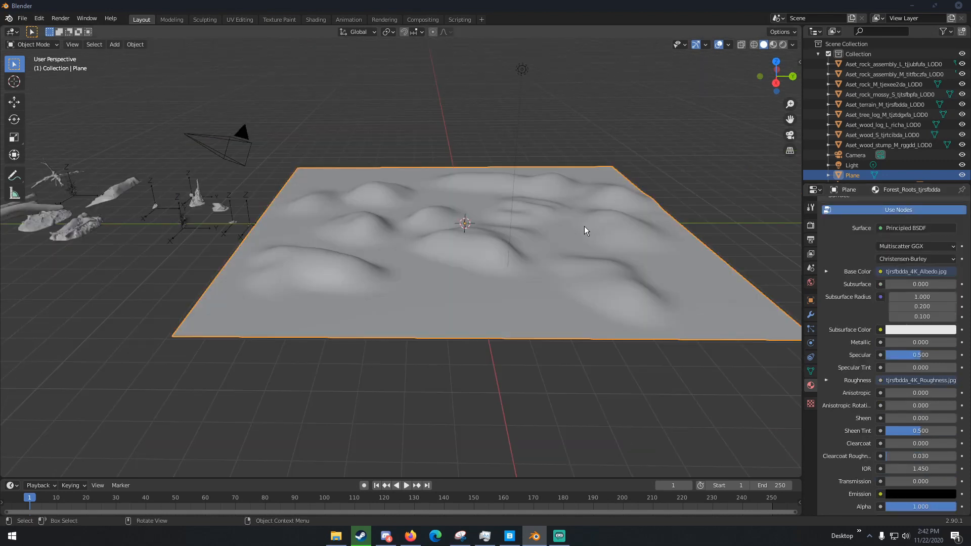
scroll(536, 229, "down", 2)
middle_click_drag(541, 231, 576, 231)
middle_click_drag(261, 252, 326, 257)
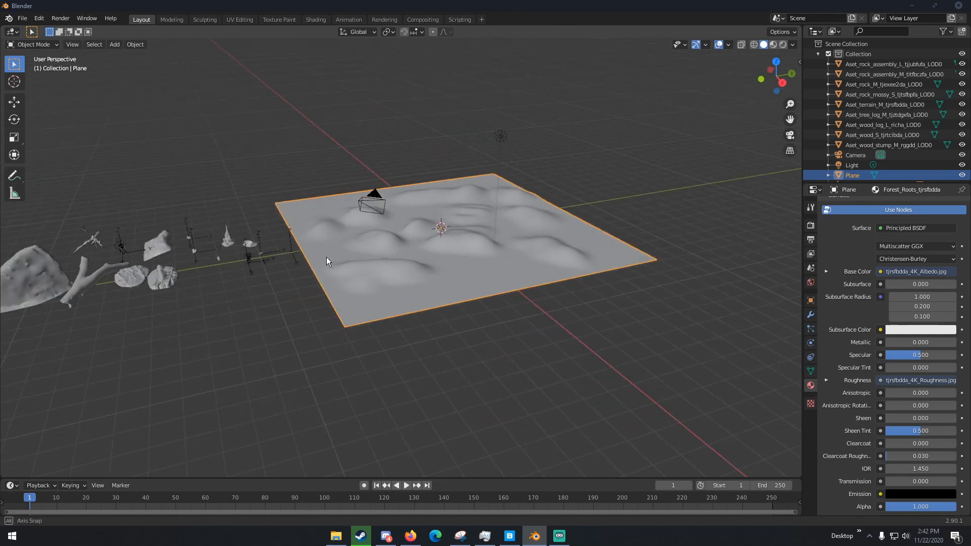
scroll(382, 260, "up", 4)
scroll(433, 266, "down", 3)
middle_click_drag(389, 260, 436, 236)
key("z")
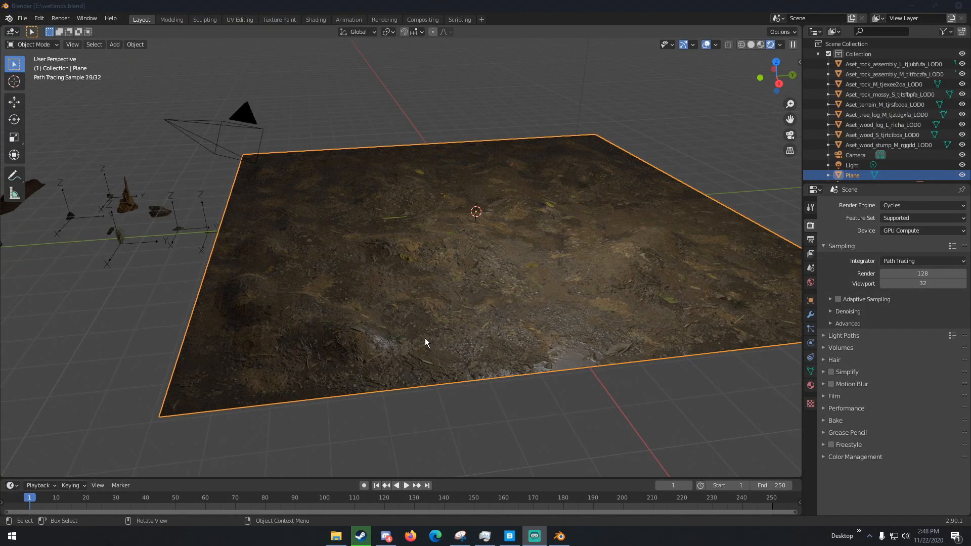
Examine the rendered ground plane's texture and sculpted relief up close and from different sides
scroll(424, 336, "up", 5)
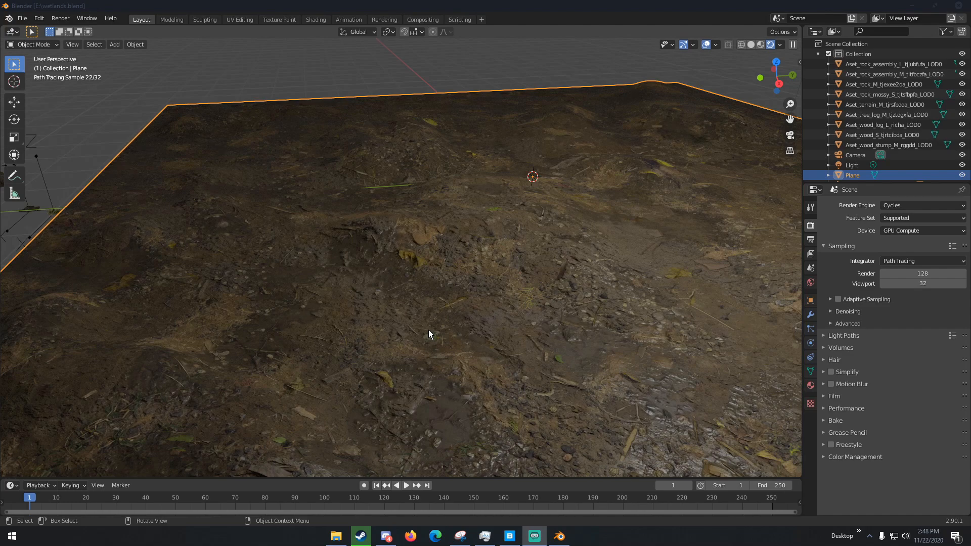
scroll(428, 331, "down", 3)
scroll(429, 334, "down", 2)
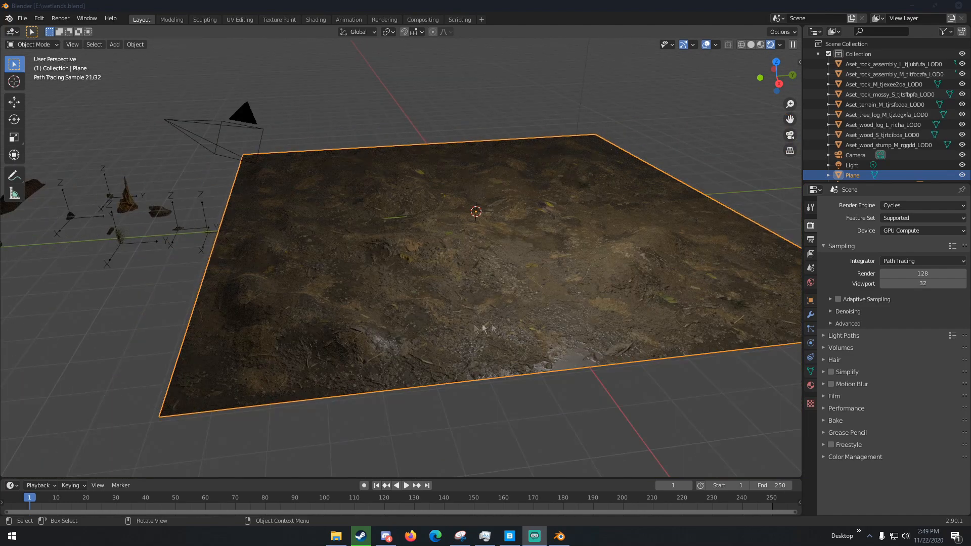
middle_click_drag(552, 316, 513, 313)
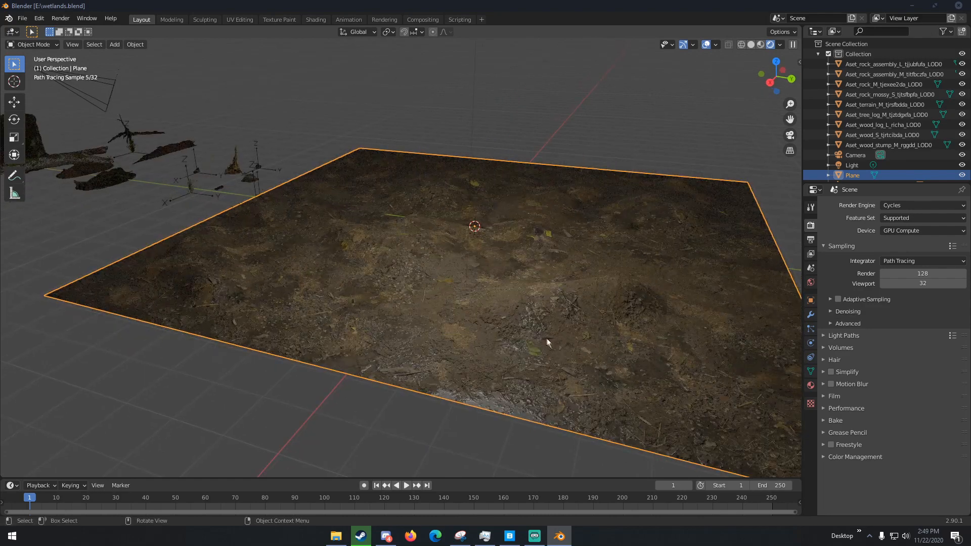
middle_click_drag(545, 345, 596, 347)
scroll(517, 344, "up", 2)
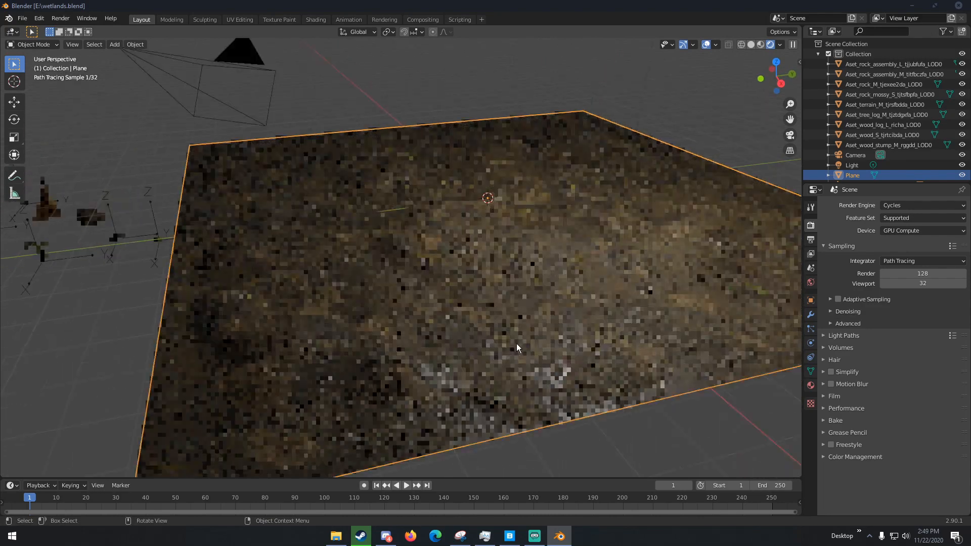
scroll(515, 343, "down", 3)
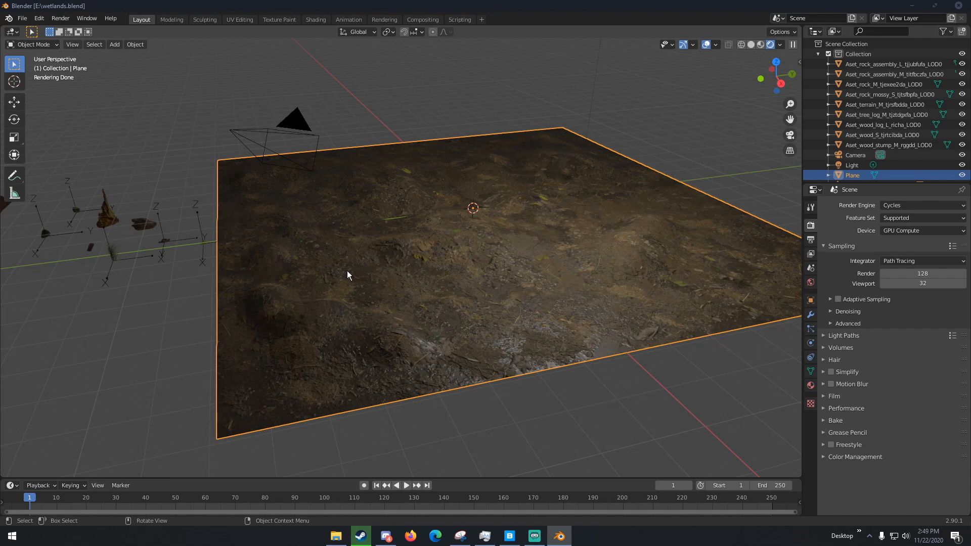
Deselect the ground plane and return the viewport to Solid shading
left_click(413, 91)
key("z")
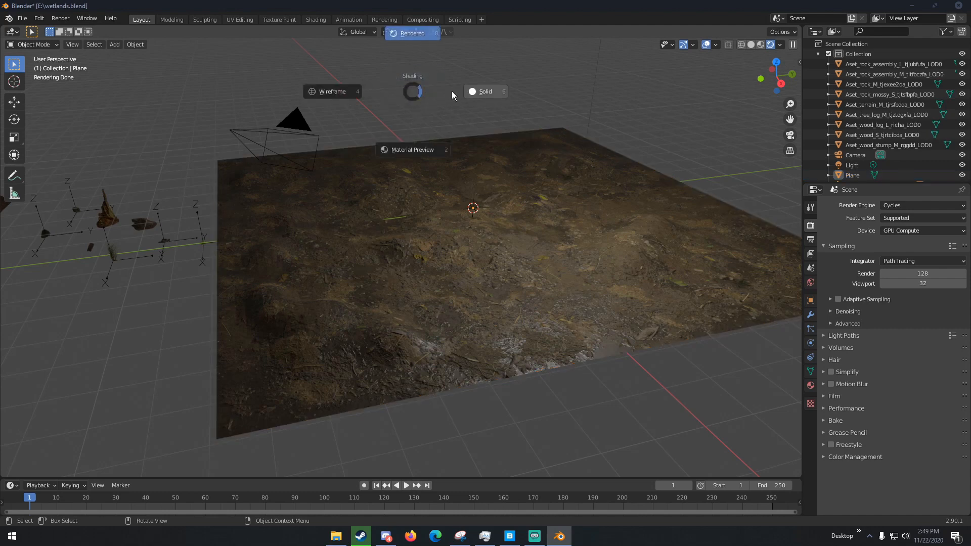
left_click(465, 92)
mouse_move(465, 91)
middle_mouse_down()
mouse_move(491, 96)
mouse_move(494, 116)
mouse_move(464, 130)
middle_mouse_up()
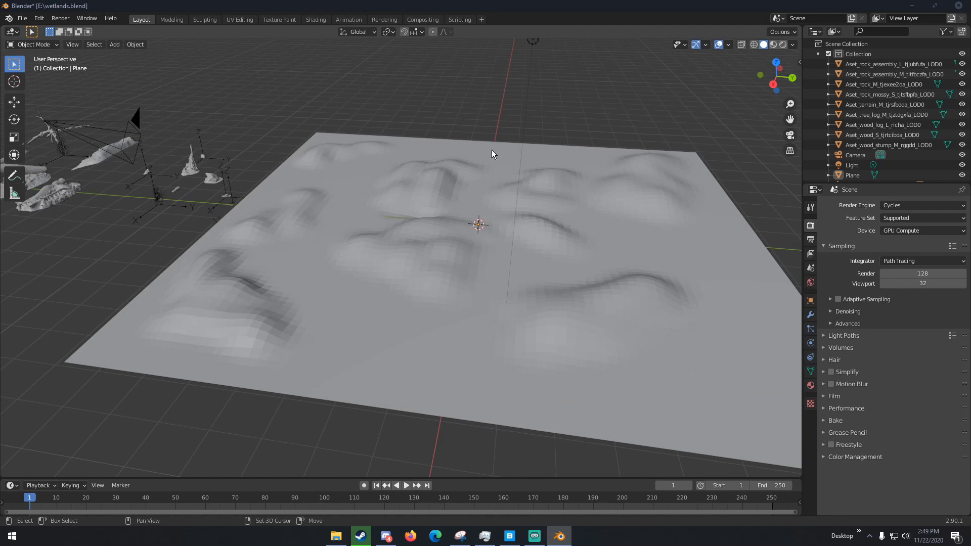
Add a new mesh plane at the scene's centre and raise it about 0.08 m above the ground plane's low areas
key("shift+a")
left_click(521, 151)
middle_click_drag(524, 177, 481, 217)
key("g")
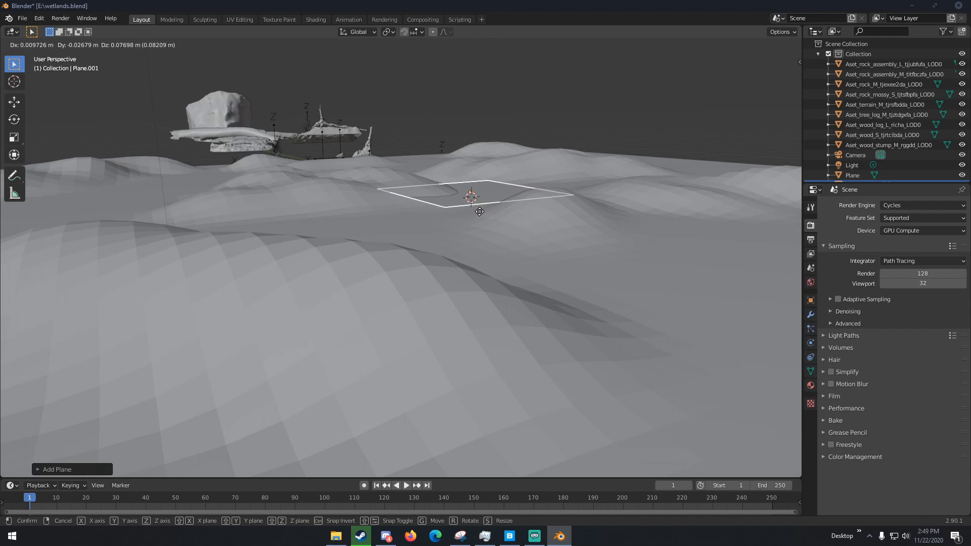
left_click(479, 210)
Scale the new plane up uniformly to cover the full extent of the ground plane, leaving the mounds poking through
mouse_move(480, 210)
middle_mouse_down()
mouse_move(476, 225)
mouse_move(464, 220)
middle_mouse_up()
scroll(464, 220, "up", 7)
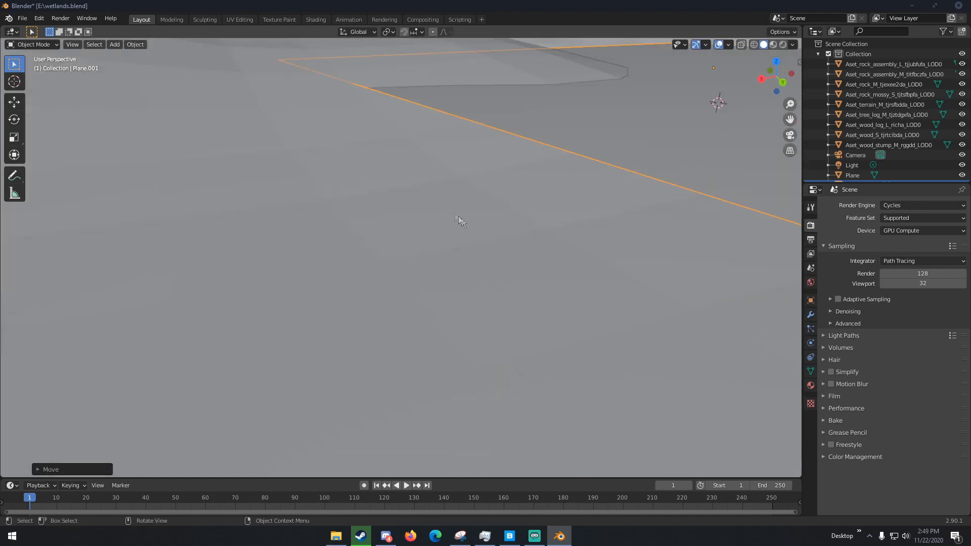
middle_click_drag(506, 136, 487, 137)
scroll(487, 248, "down", 7)
scroll(486, 246, "down", 6)
key("s")
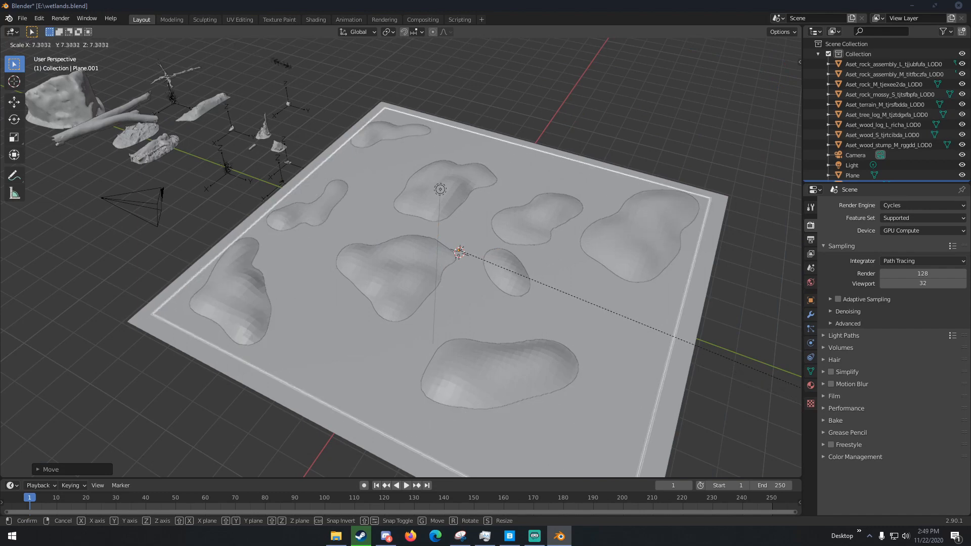
left_click(334, 78)
Assign the existing Swamp_Water_tgmjffbqx material to the new upper plane
middle_click_drag(334, 78, 415, 120)
scroll(420, 71, "up", 5)
scroll(432, 80, "up", 5)
scroll(407, 107, "down", 8)
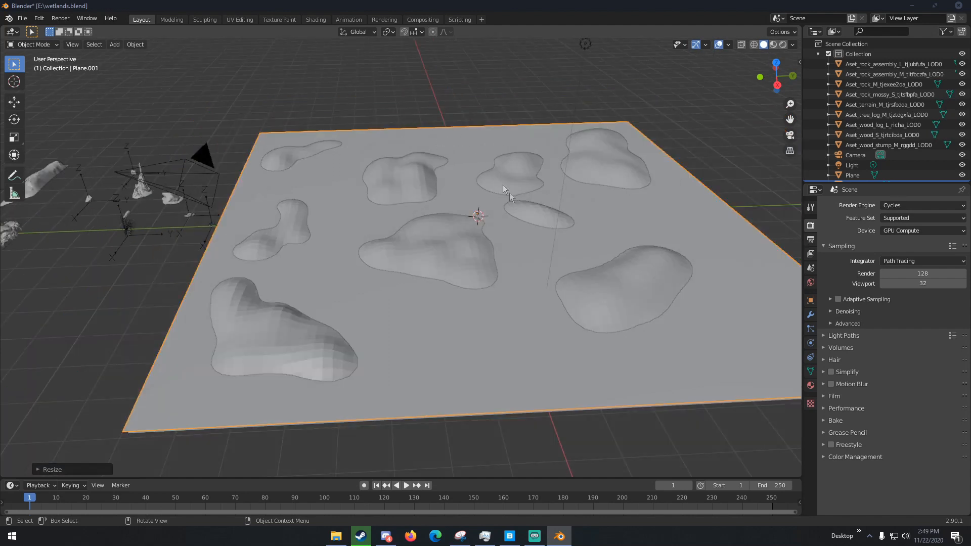
left_click(811, 385)
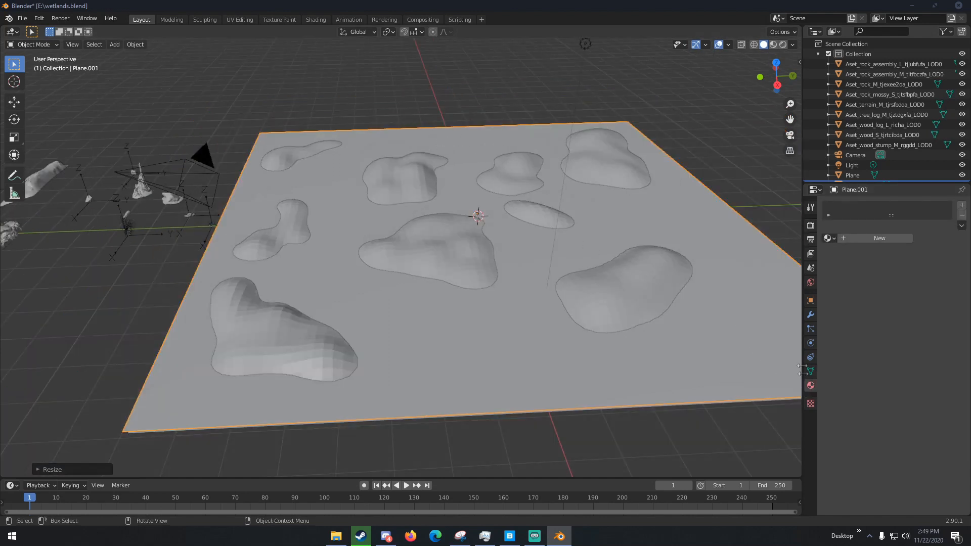
left_click(828, 238)
scroll(881, 340, "down", 9)
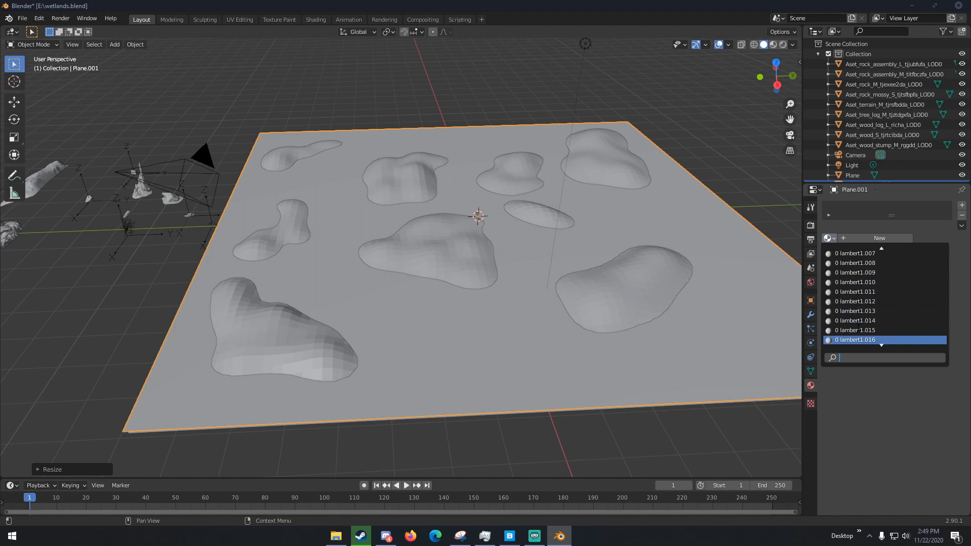
scroll(858, 340, "down", 15)
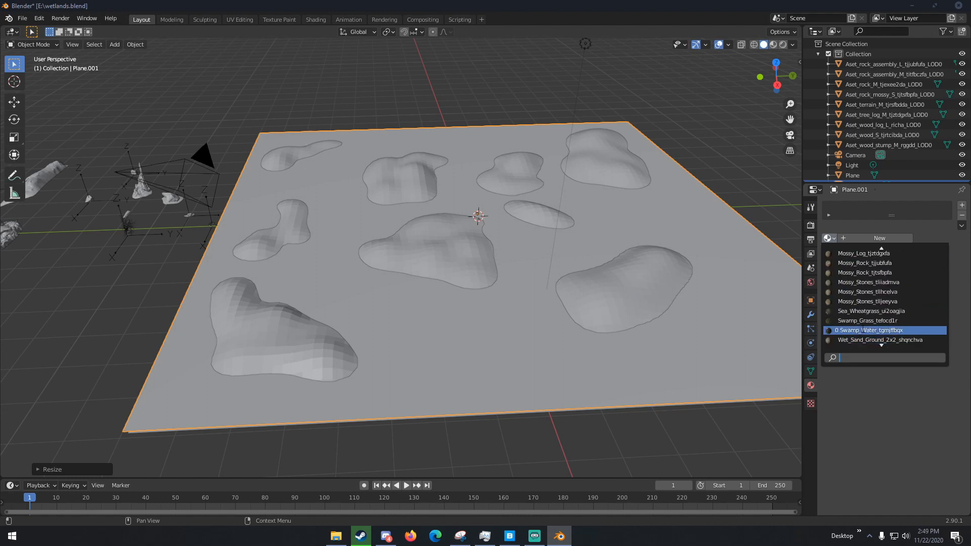
left_click(861, 330)
Switch the viewport to Rendered shading and inspect the swamp water around the mounds
middle_click_drag(593, 232, 605, 230)
scroll(606, 231, "down", 3)
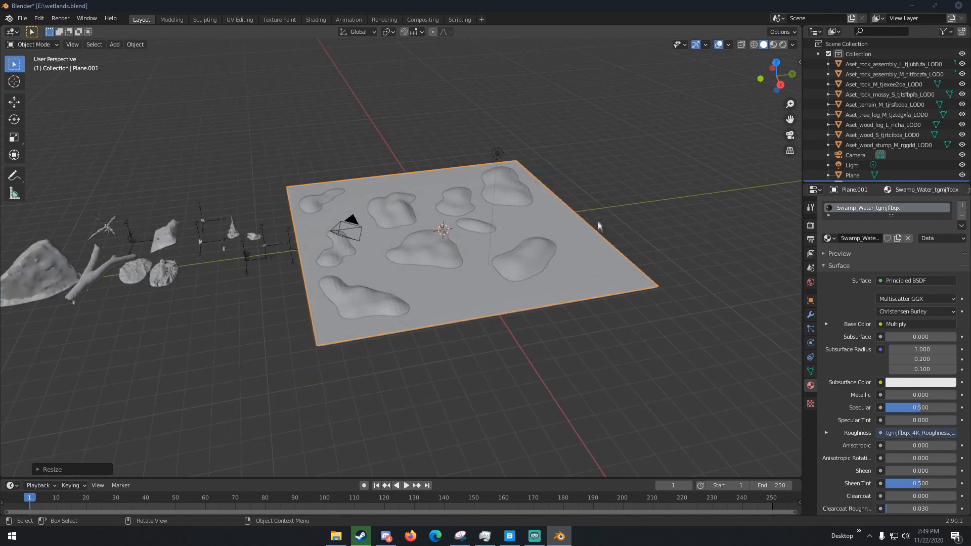
key("z")
left_click(606, 119)
scroll(611, 164, "up", 2)
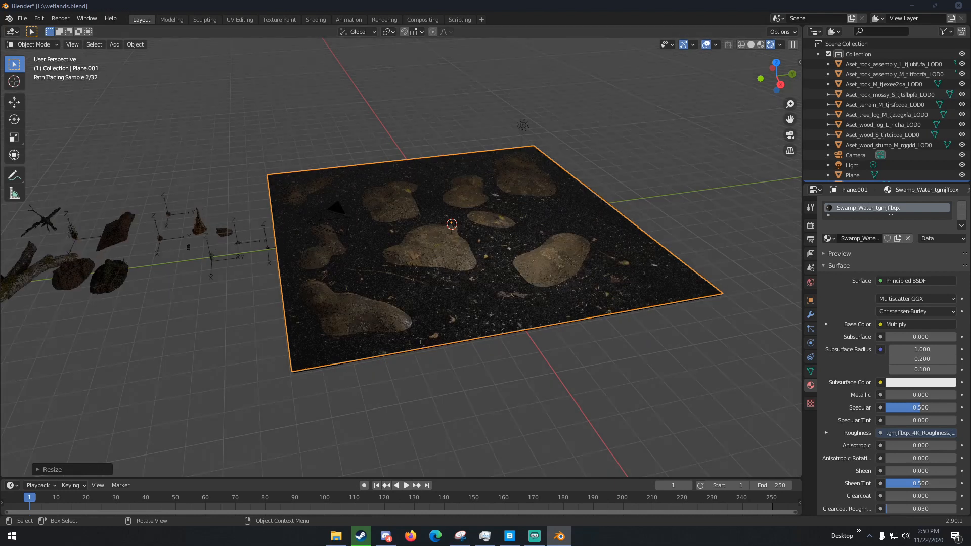
scroll(392, 305, "up", 5)
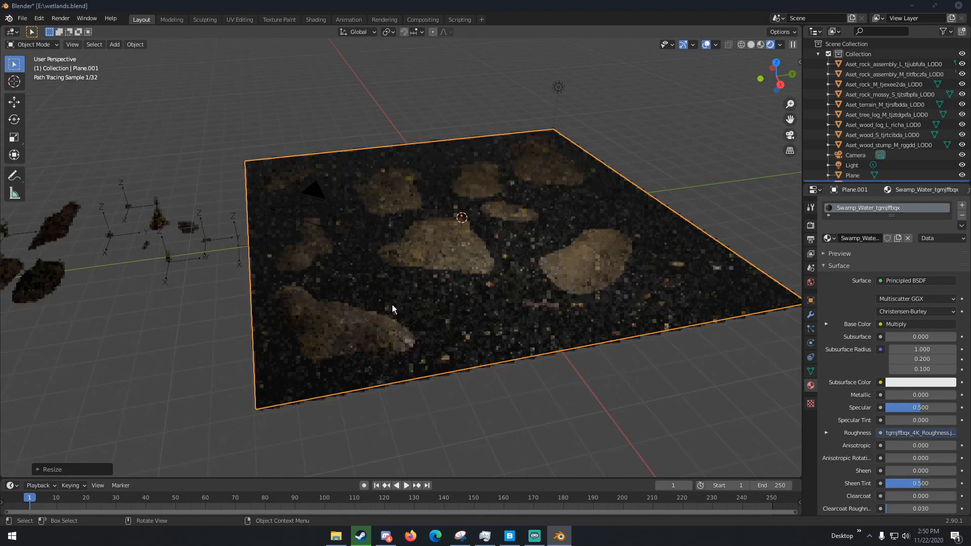
mouse_move(392, 304)
middle_mouse_down()
mouse_move(386, 287)
mouse_move(387, 311)
middle_mouse_up()
scroll(387, 311, "down", 5)
scroll(384, 303, "down", 3)
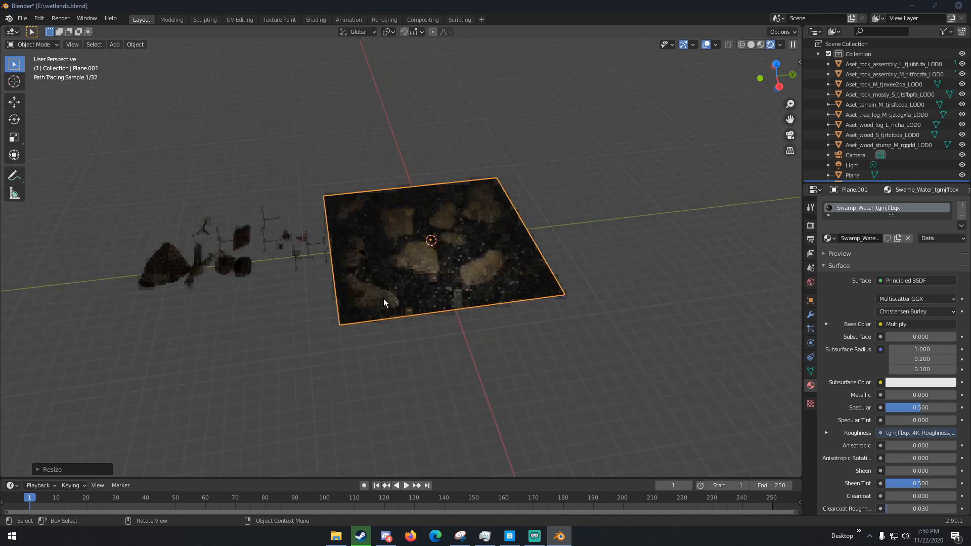
Move the point light to a lower position over the swamp planes
left_click(852, 165)
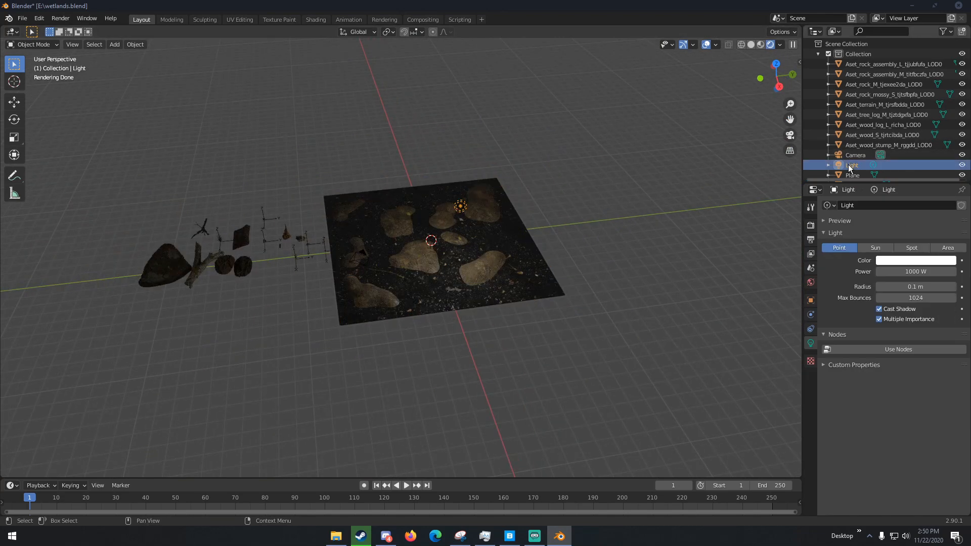
middle_click_drag(607, 185, 587, 162)
key("g")
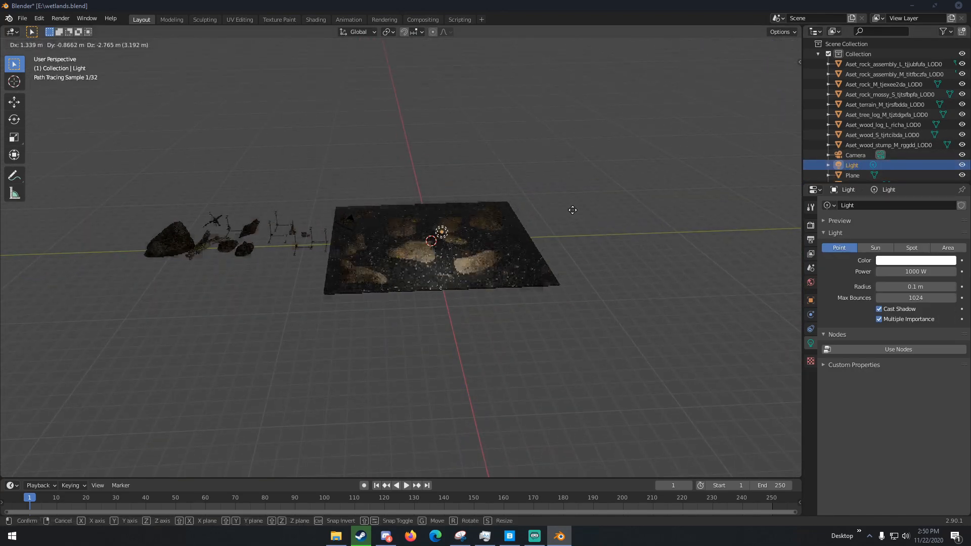
left_click(570, 236)
scroll(571, 237, "up", 5)
scroll(569, 244, "up", 3)
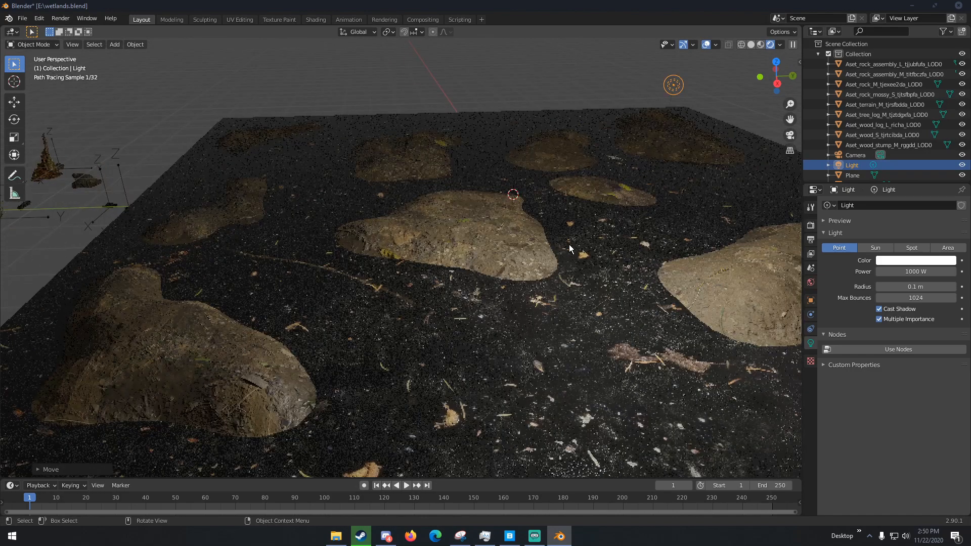
Select the water plane, split the 3D viewport vertically, and turn the new narrow area into a Shader Editor
left_click(614, 309)
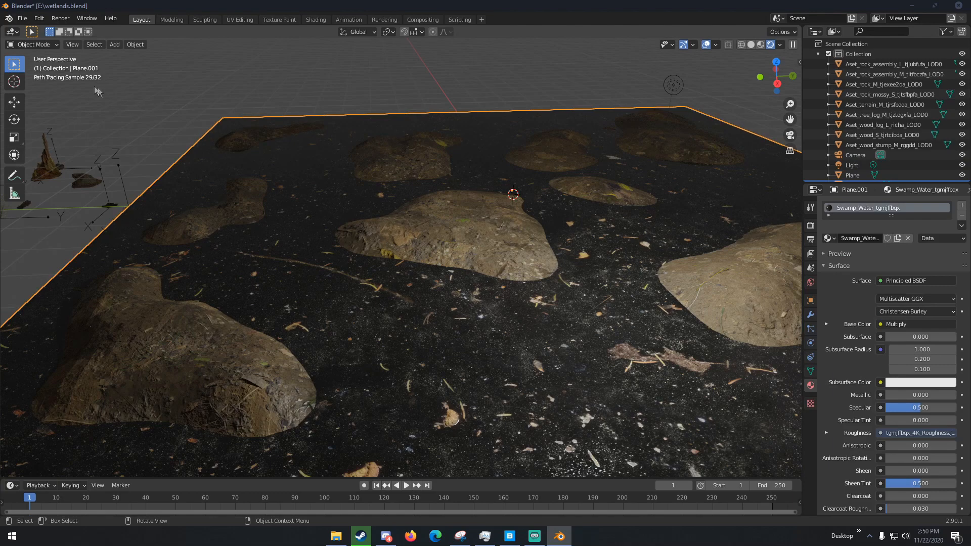
left_click(31, 44)
left_click(29, 56)
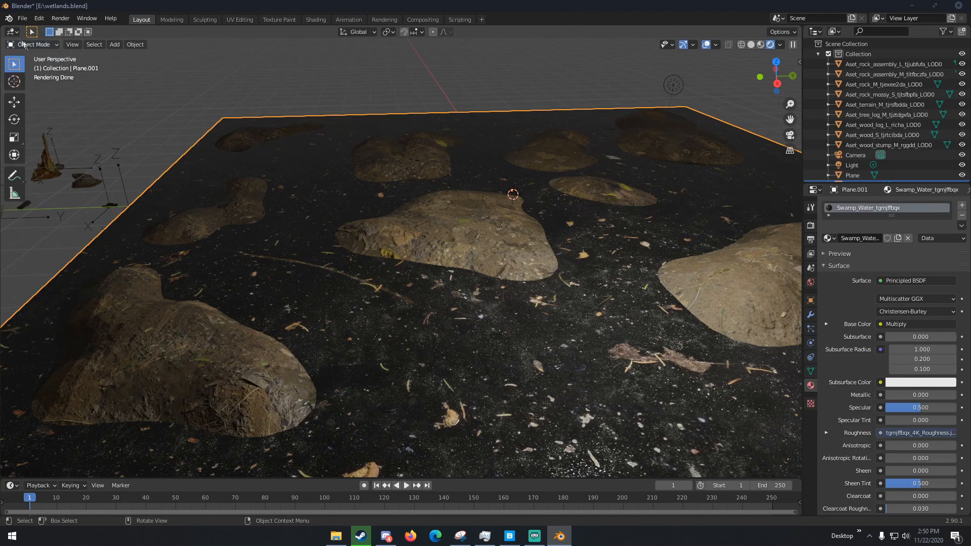
left_click_drag(3, 28, 198, 35)
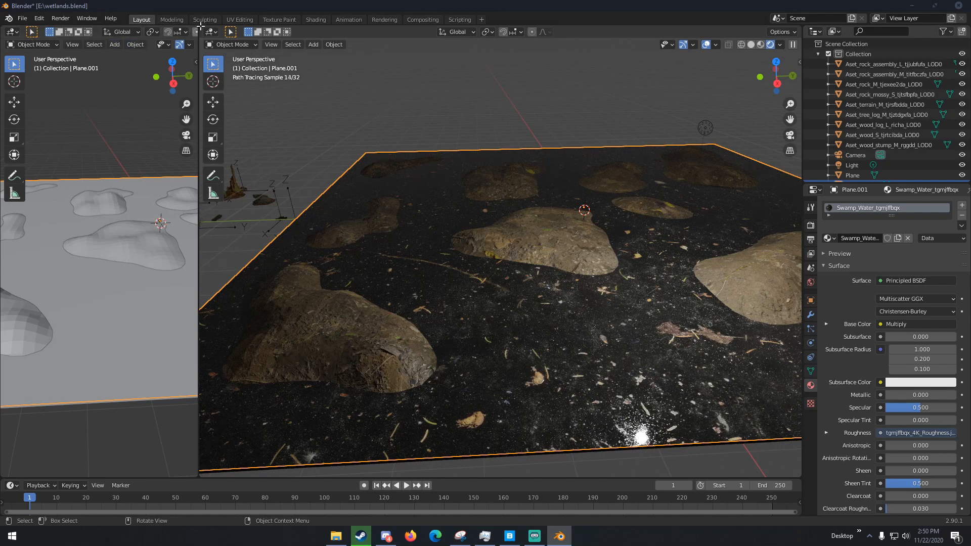
left_click(12, 32)
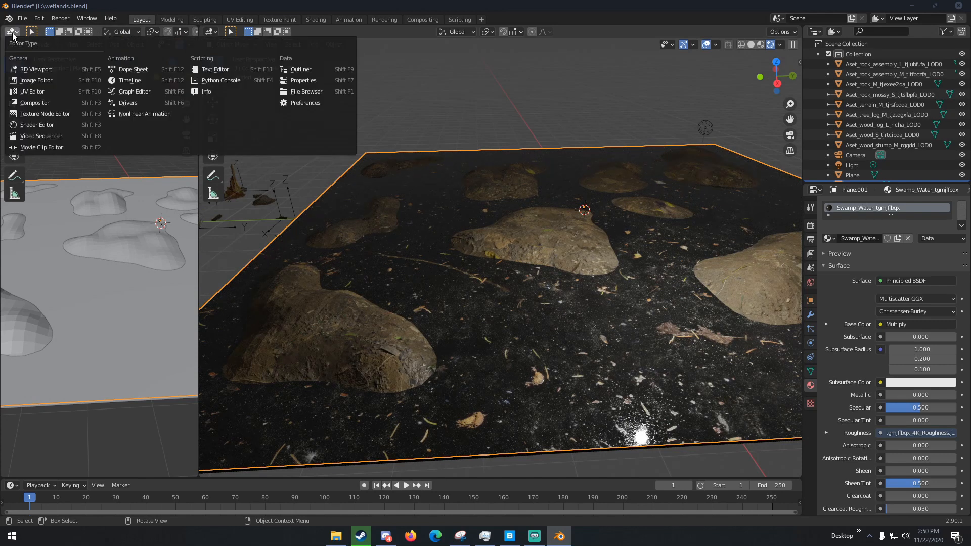
left_click(41, 125)
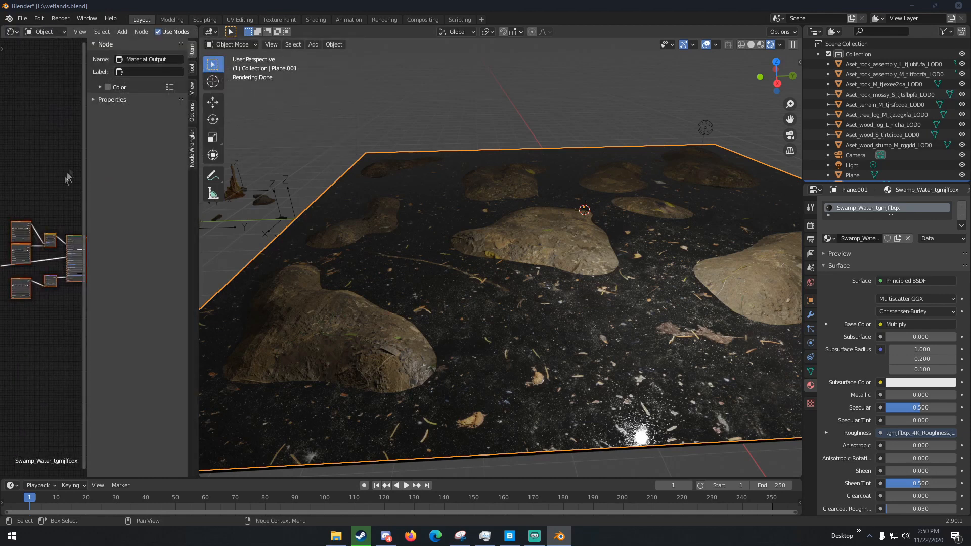
Hide the Shader Editor's sidebar and move the swamp water's roughness texture node closer to the other texture nodes
scroll(43, 204, "up", 4)
key("n")
middle_click_drag(75, 194, 86, 186)
scroll(125, 234, "up", 4)
middle_click_drag(50, 283, 195, 244)
middle_click_drag(84, 233, 35, 228)
left_click_drag(26, 233, 101, 228)
middle_click_drag(147, 242, 52, 230)
middle_click_drag(489, 318, 478, 326)
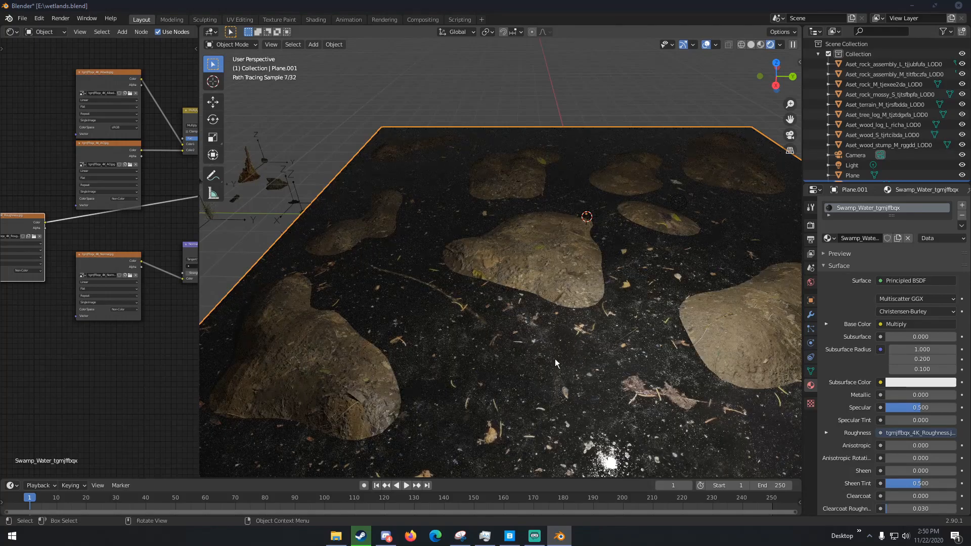
scroll(555, 359, "up", 1)
mouse_move(555, 359)
middle_mouse_down()
mouse_move(553, 377)
mouse_move(548, 289)
mouse_move(583, 302)
middle_mouse_up()
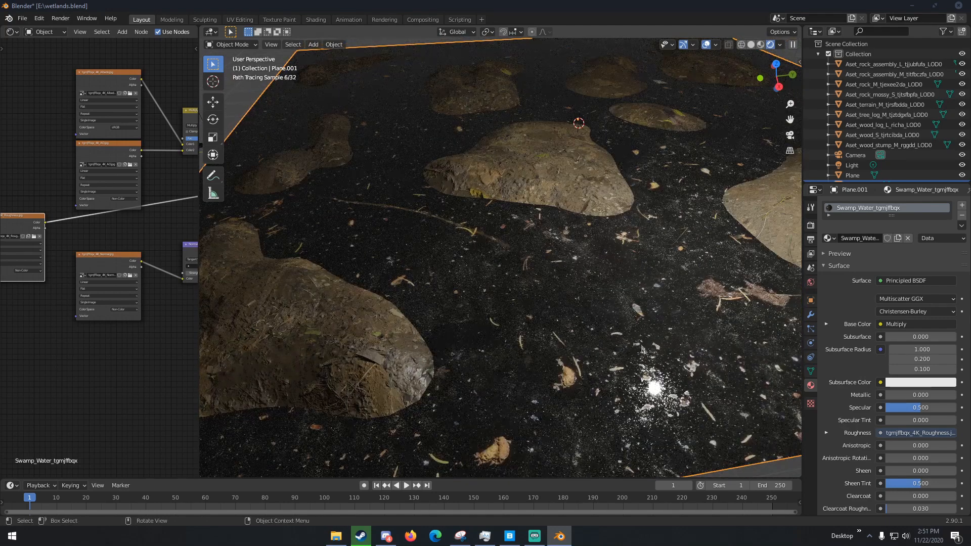
key("shift+a")
left_click(149, 238)
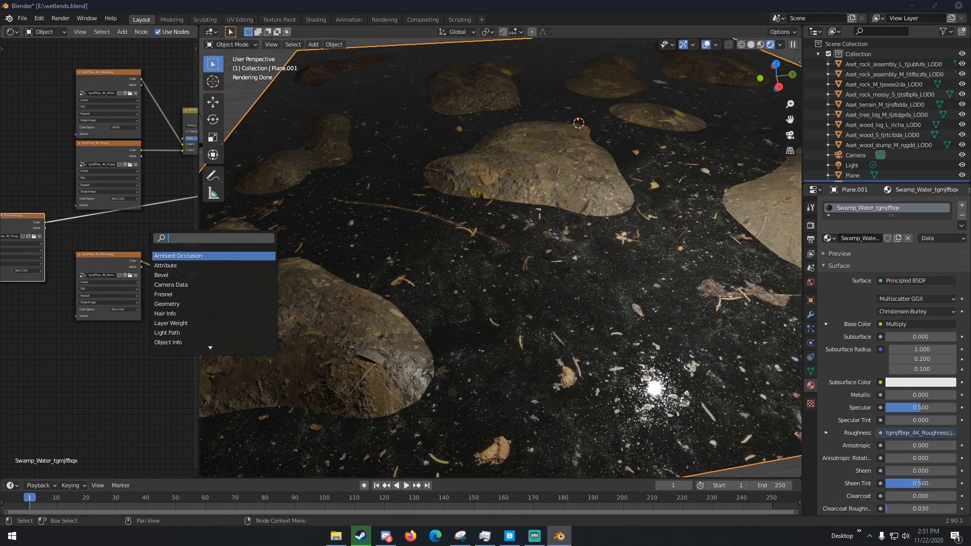
key("Escape")
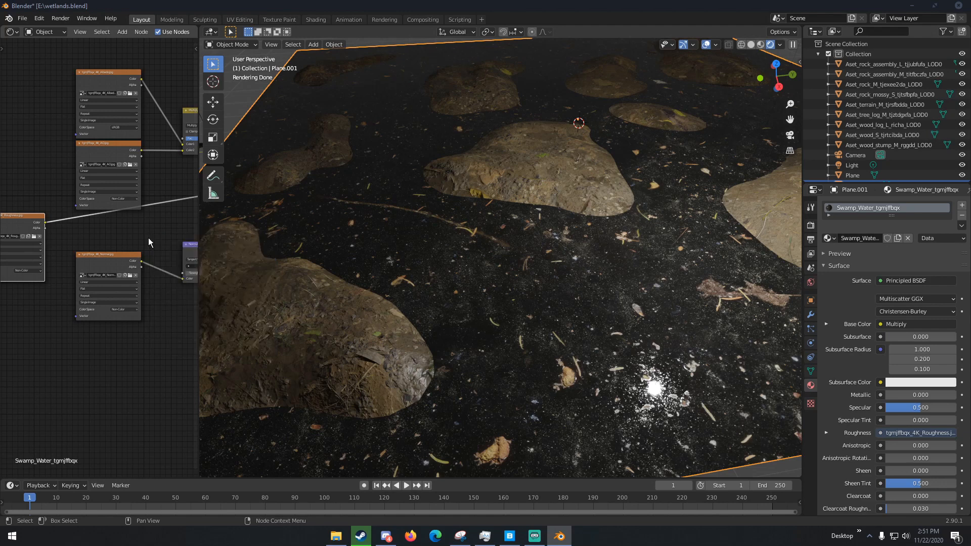
Insert an Invert node into the link between the roughness texture and the Principled BSDF
key("shift+a")
left_click(148, 238)
type("inv")
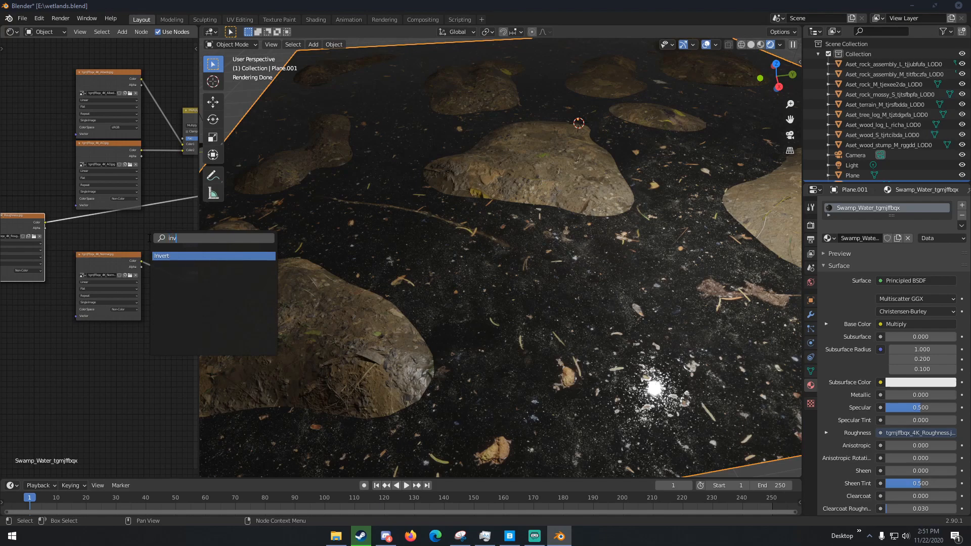
key("Return")
left_click(150, 203)
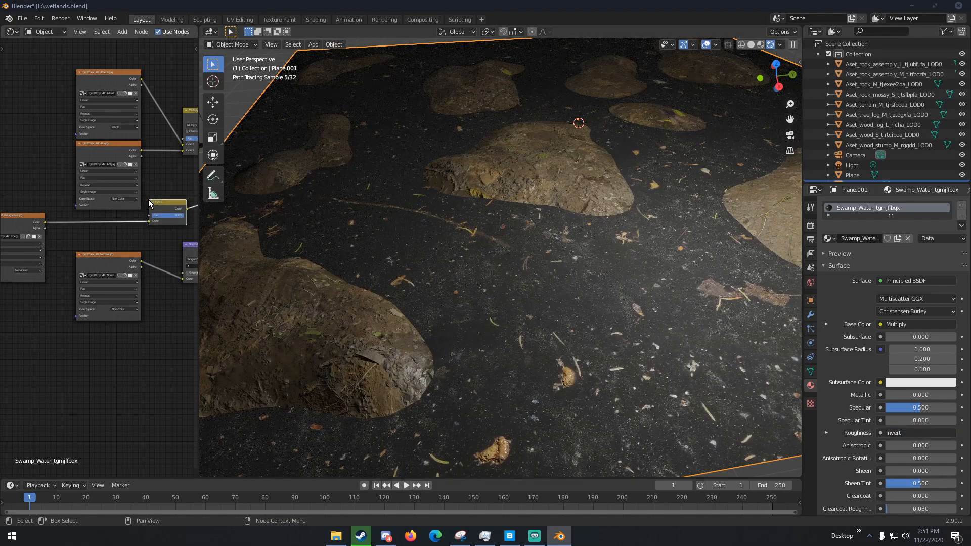
Delete the Invert node and reconnect the roughness texture directly to the Principled BSDF's Roughness input
key("x")
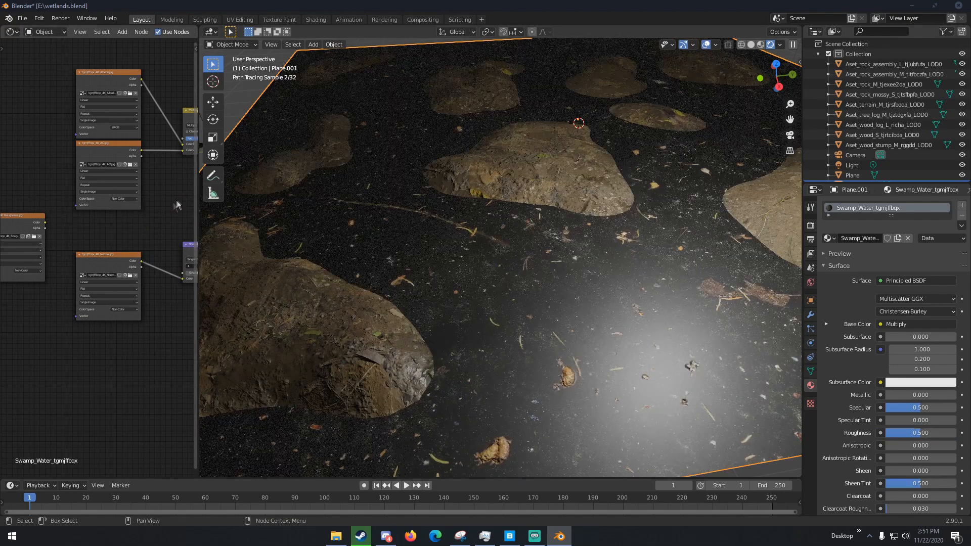
scroll(171, 207, "down", 4)
middle_click_drag(184, 214, 133, 217)
left_click_drag(3, 235, 161, 208)
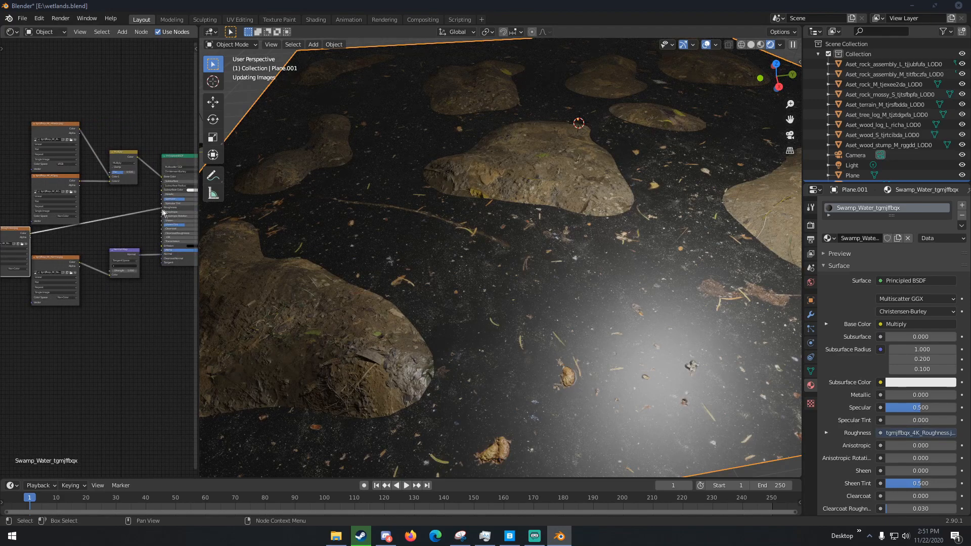
Inspect the rendered swamp water and mounds from low and high angles, and set the viewport to Solid shading
middle_click_drag(424, 245, 481, 228)
scroll(475, 242, "up", 2)
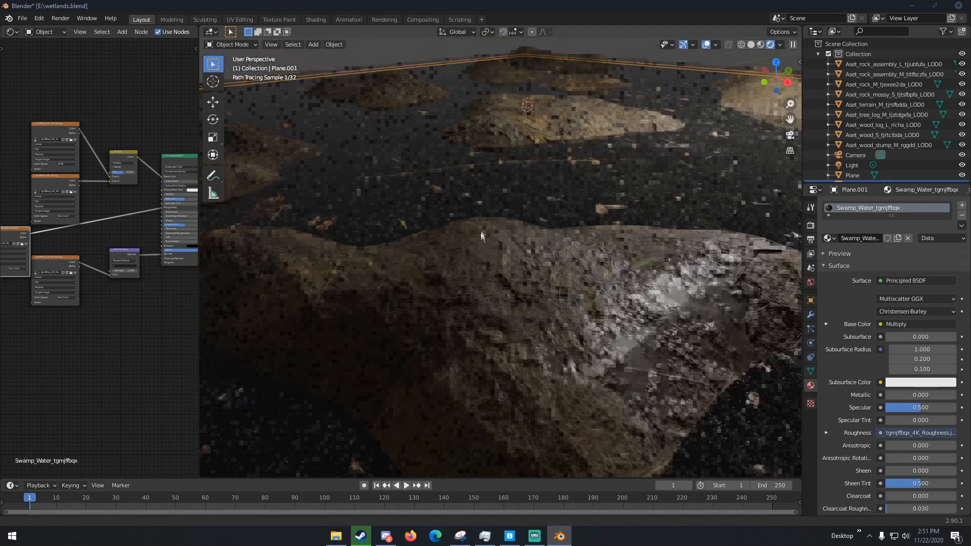
scroll(481, 243, "up", 2)
scroll(515, 241, "up", 1)
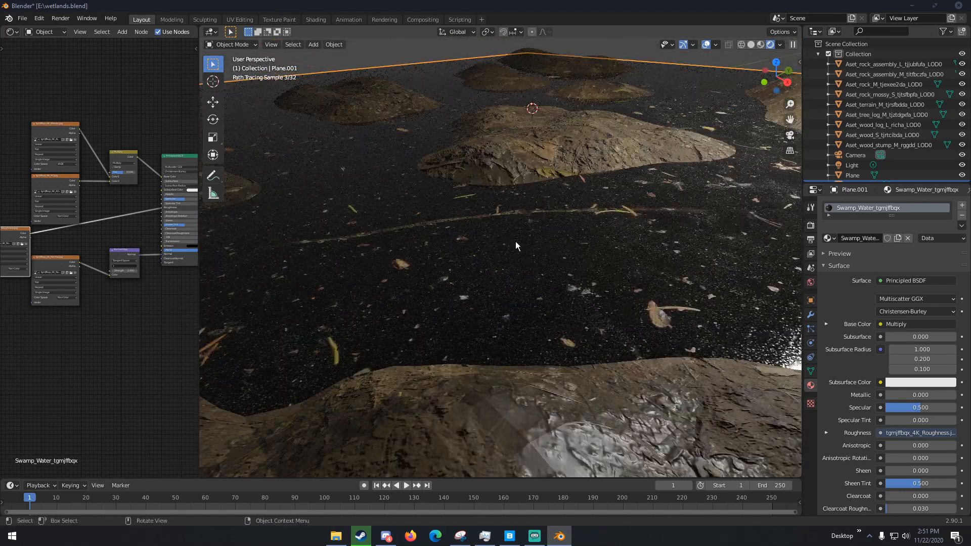
scroll(513, 241, "down", 1)
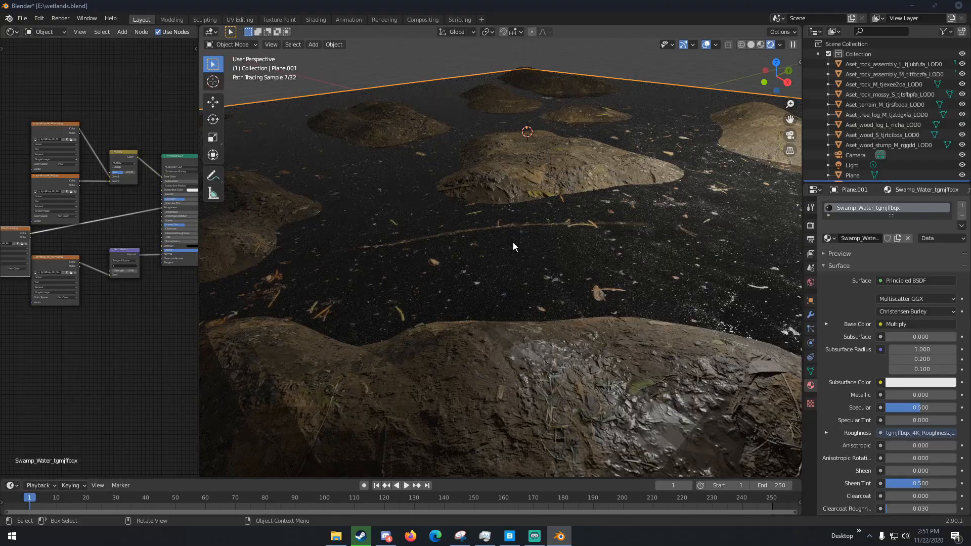
scroll(513, 242, "up", 2)
middle_click_drag(513, 242, 526, 286)
scroll(505, 239, "down", 3)
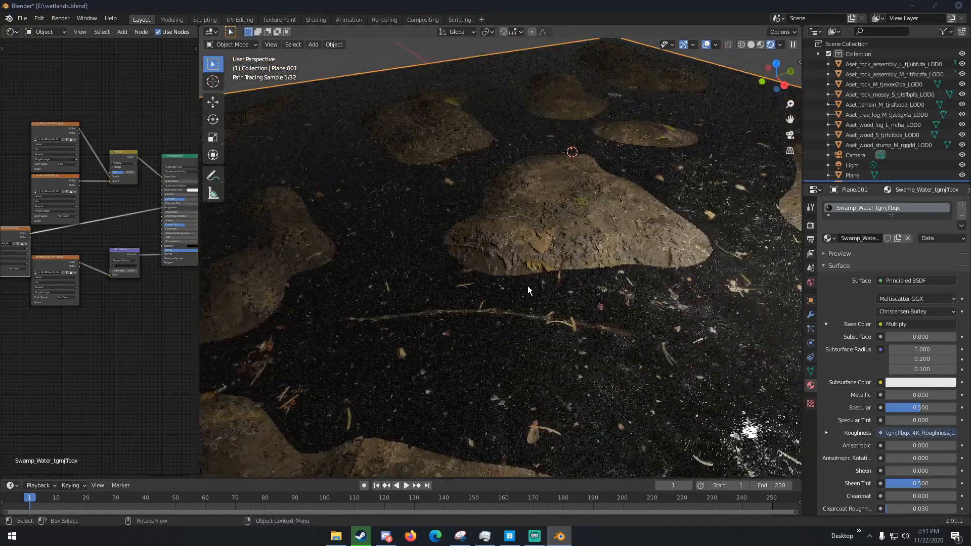
key("z")
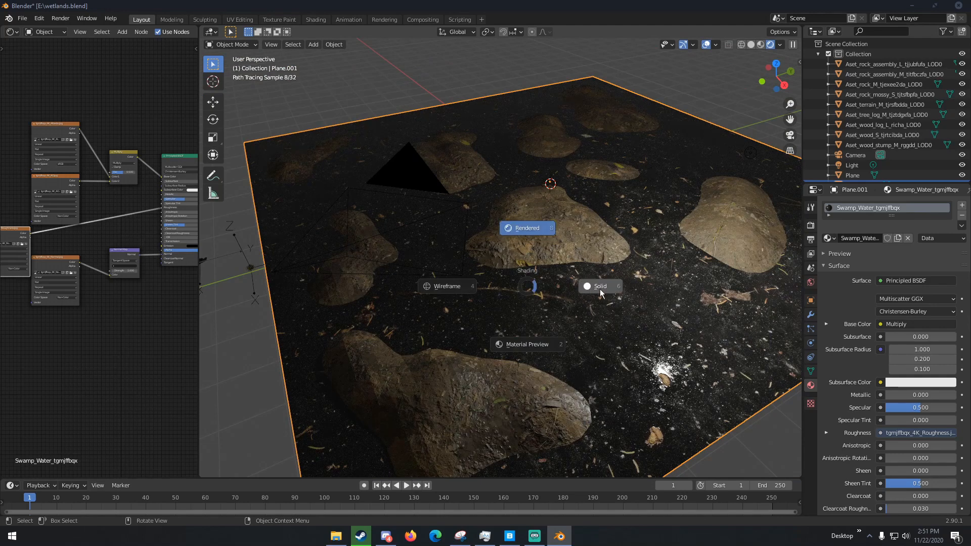
left_click(600, 288)
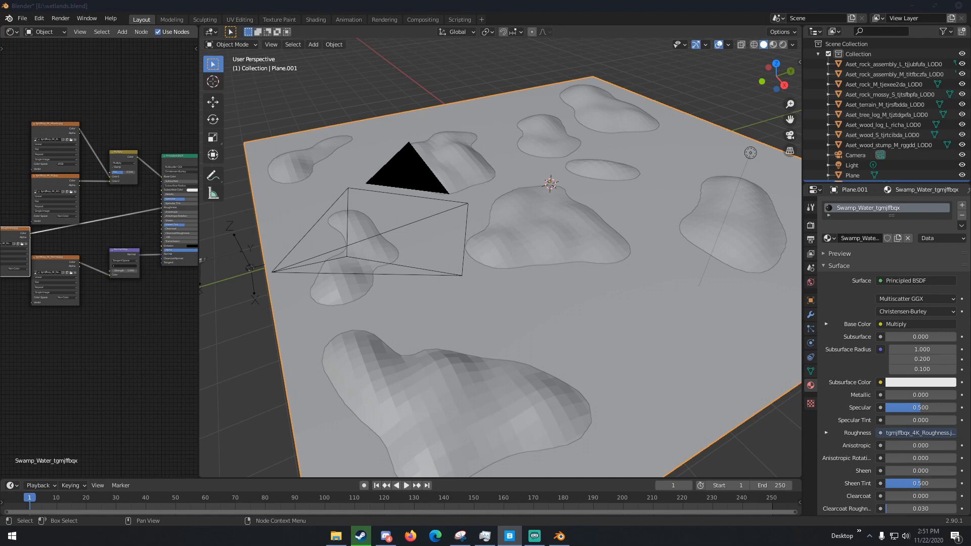
Switch to Quixel Bridge, download the greenish-brown Swamp Water surface from the Wetland collection, and export it to Blender
left_click_drag(0, 51, 469, 92)
scroll(359, 246, "down", 4)
scroll(359, 247, "down", 10)
scroll(356, 260, "down", 10)
scroll(356, 260, "down", 8)
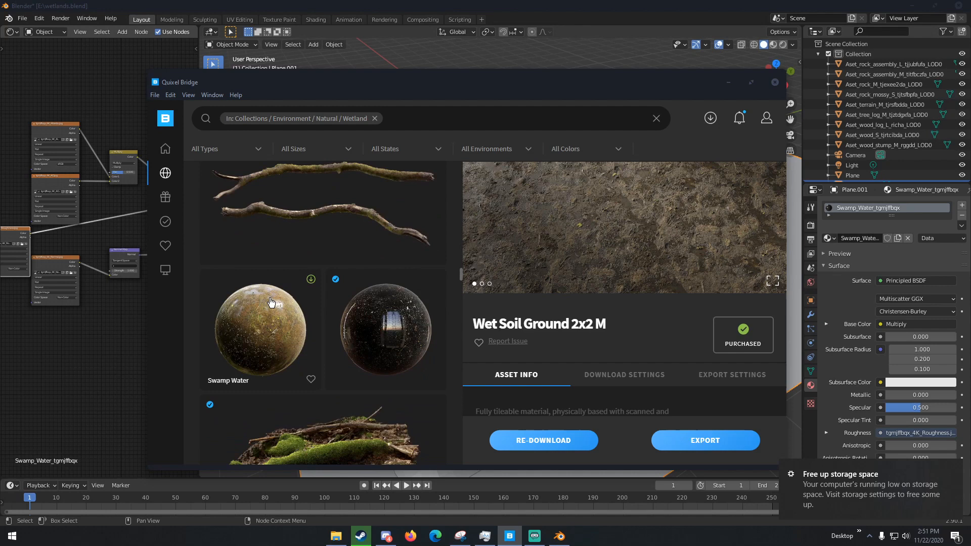
left_click(270, 302)
left_click(622, 262)
left_click(634, 442)
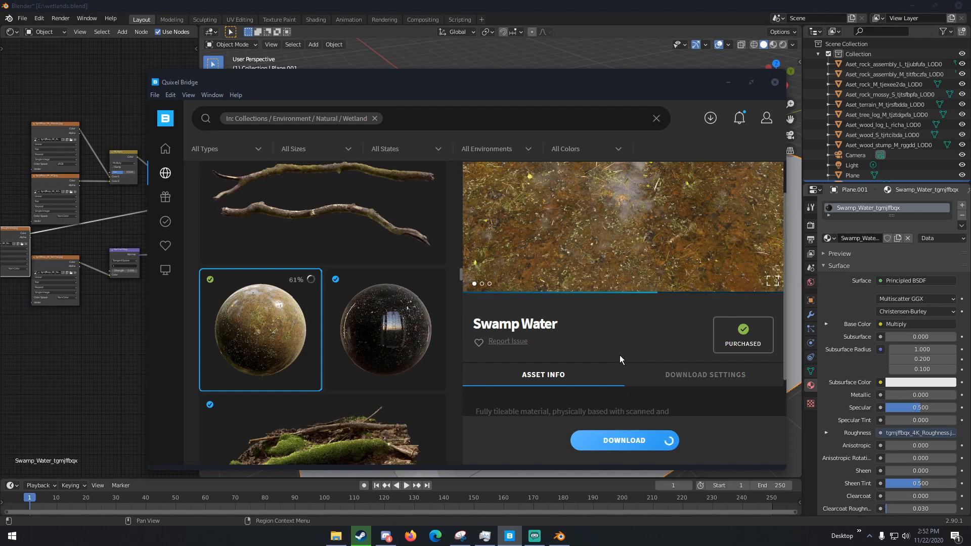
left_click(703, 441)
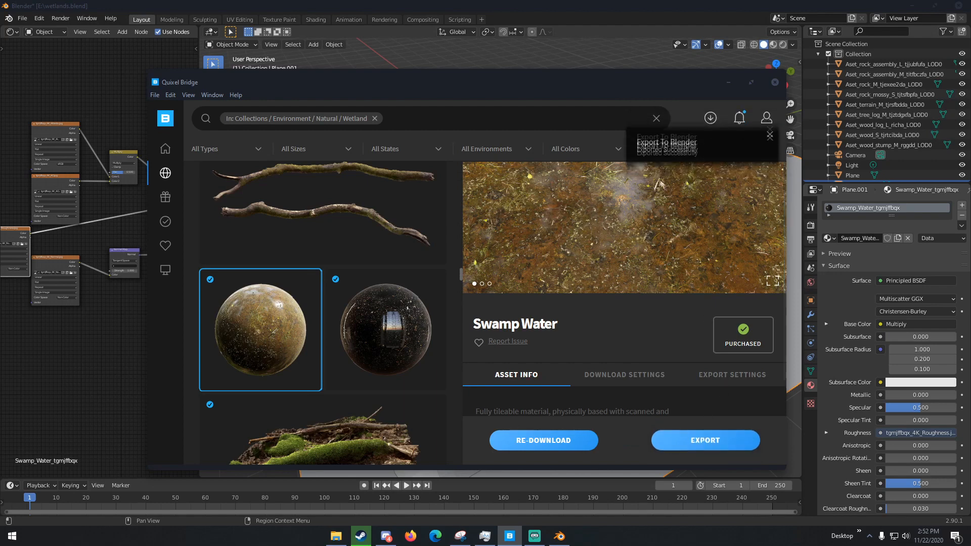
Switch back to Blender and assign the Swamp_Water_ti4hadnr material to the water plane
left_click(641, 9)
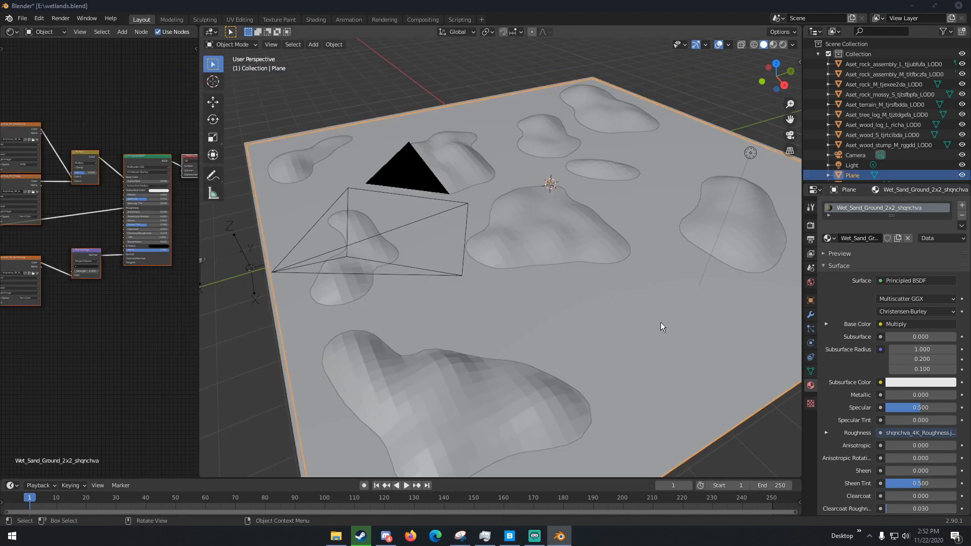
left_click(828, 238)
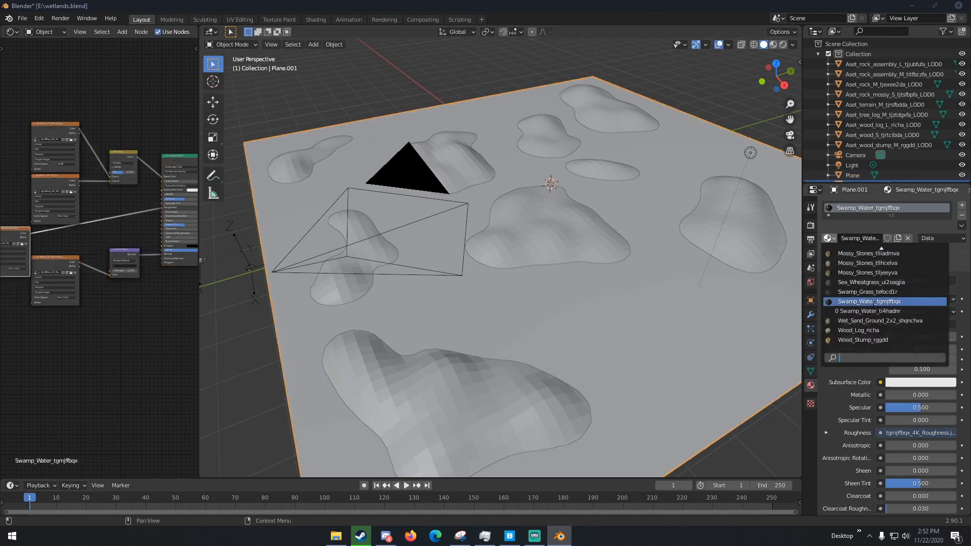
left_click(868, 311)
Apply smooth shading to the sculpted ground plane
middle_click_drag(758, 296, 590, 231)
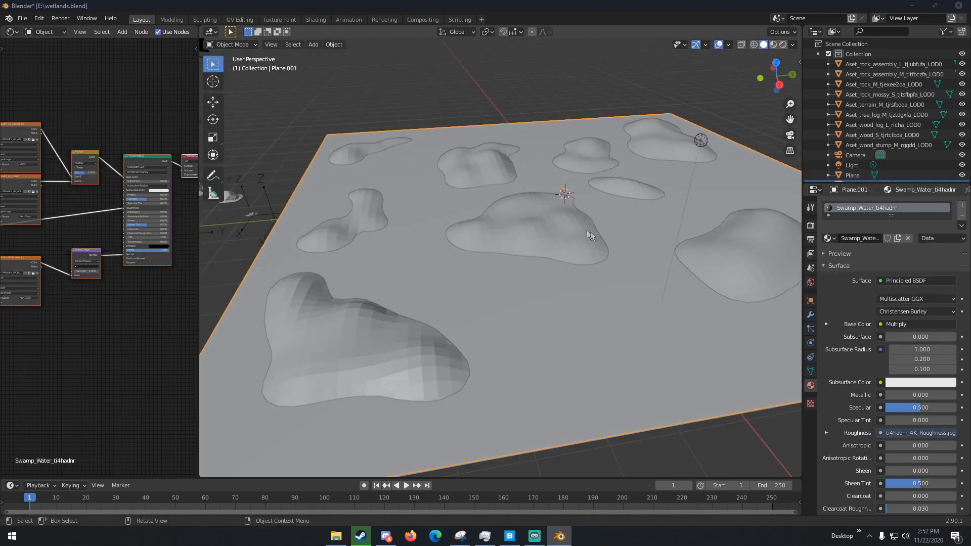
right_click(551, 231)
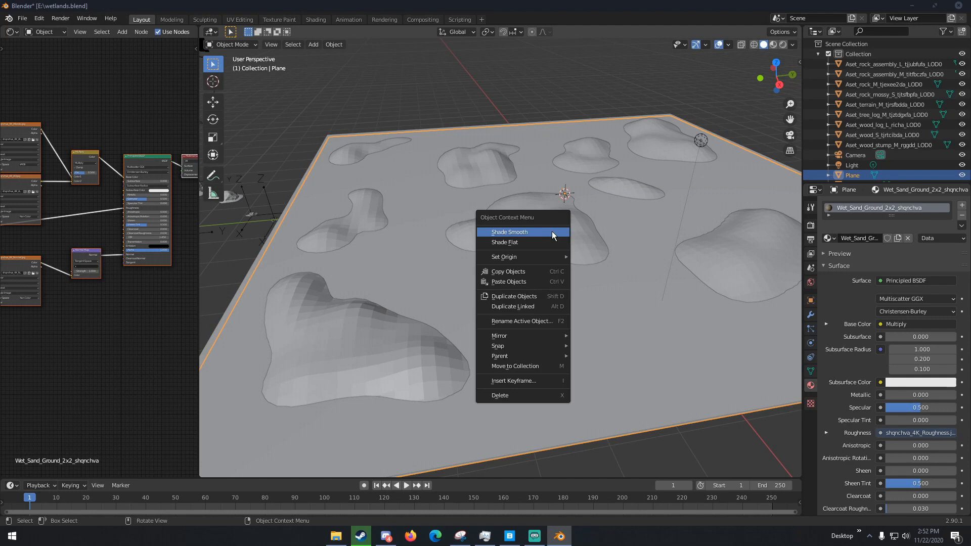
left_click(551, 232)
left_click(617, 230)
Examine the new swamp water and smooth-shaded mounds in Rendered shading, and return the viewport to Solid shading
key("z")
left_click(602, 126)
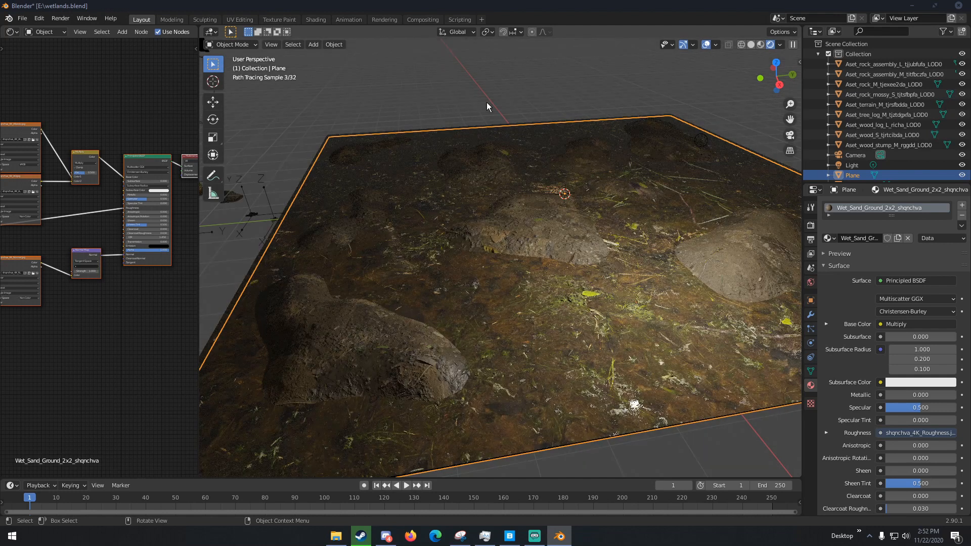
middle_click_drag(492, 144, 522, 181)
scroll(531, 164, "up", 5)
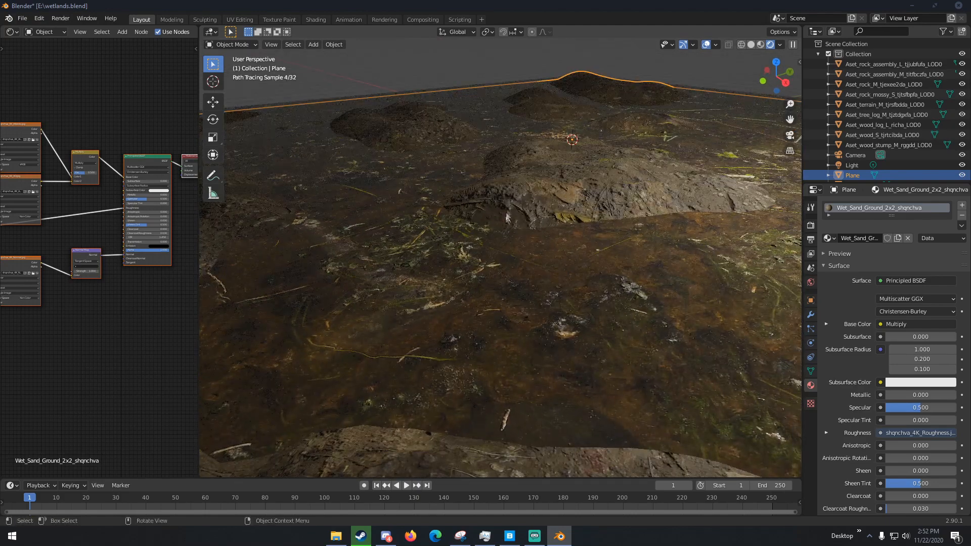
mouse_move(510, 301)
middle_mouse_down()
mouse_move(510, 286)
mouse_move(560, 274)
middle_mouse_up()
scroll(510, 286, "down", 6)
scroll(510, 286, "up", 5)
key("z")
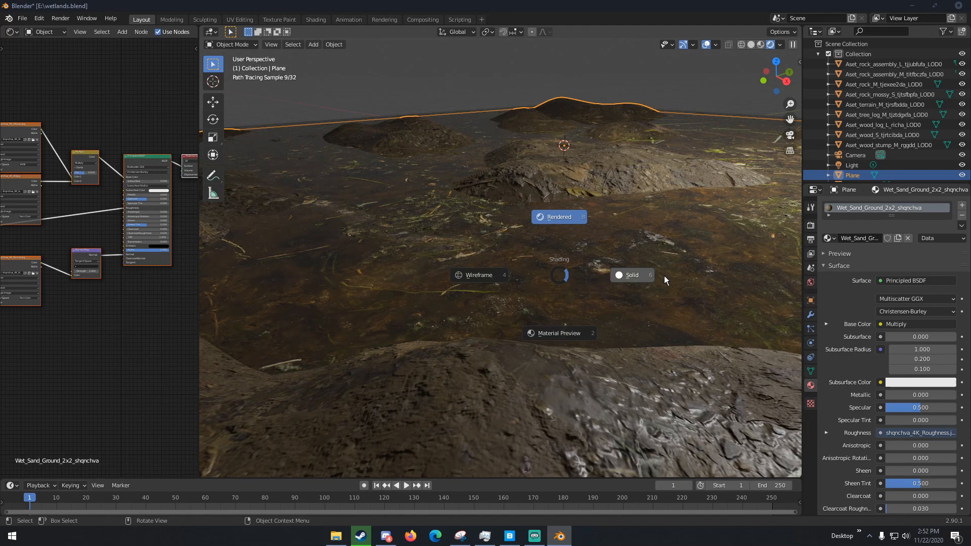
left_click(708, 268)
Try raising the ground plane slightly relative to the water plane, and undo the move
scroll(681, 261, "down", 4)
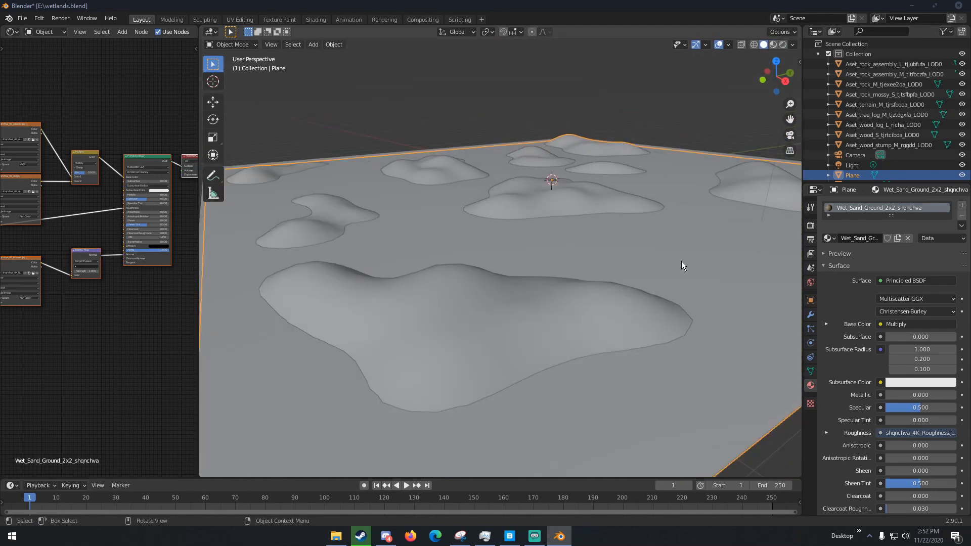
key("g")
left_click(682, 259)
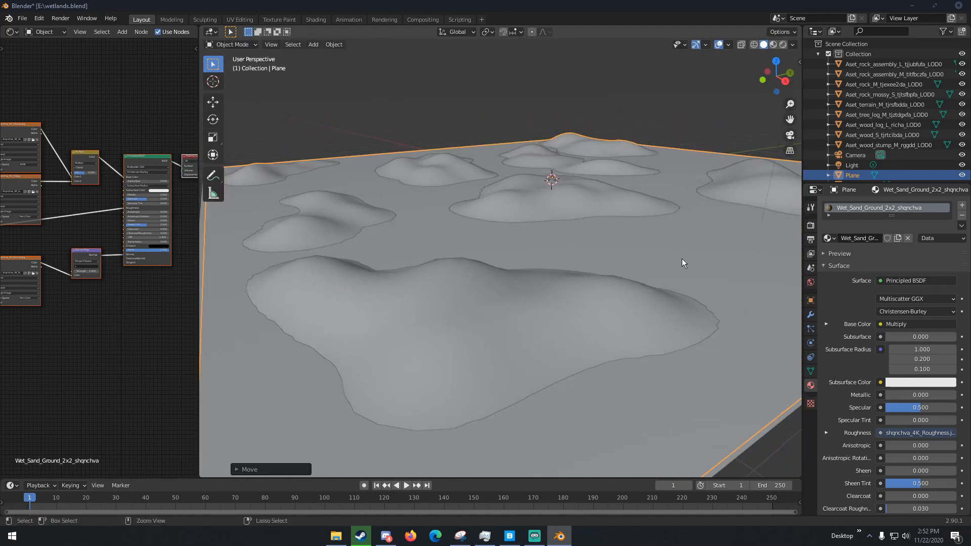
key("ctrl+z")
Select the water plane and move it slightly relative to the ground mounds
left_click(636, 264)
key("g")
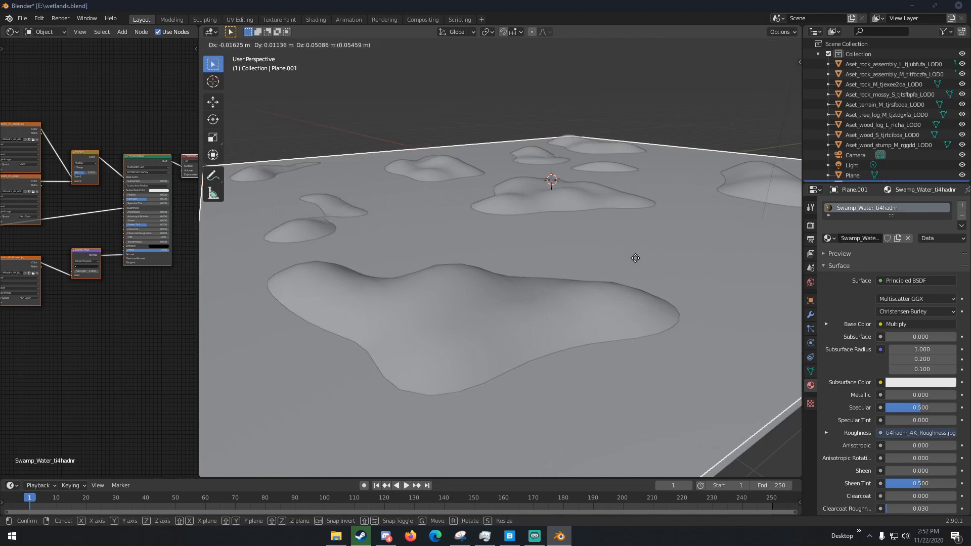
left_click(637, 264)
Select the ground plane, open it in the Sculpting workspace, and choose the Smooth brush
middle_click_drag(637, 265, 552, 242)
scroll(551, 241, "down", 3)
left_click(538, 233)
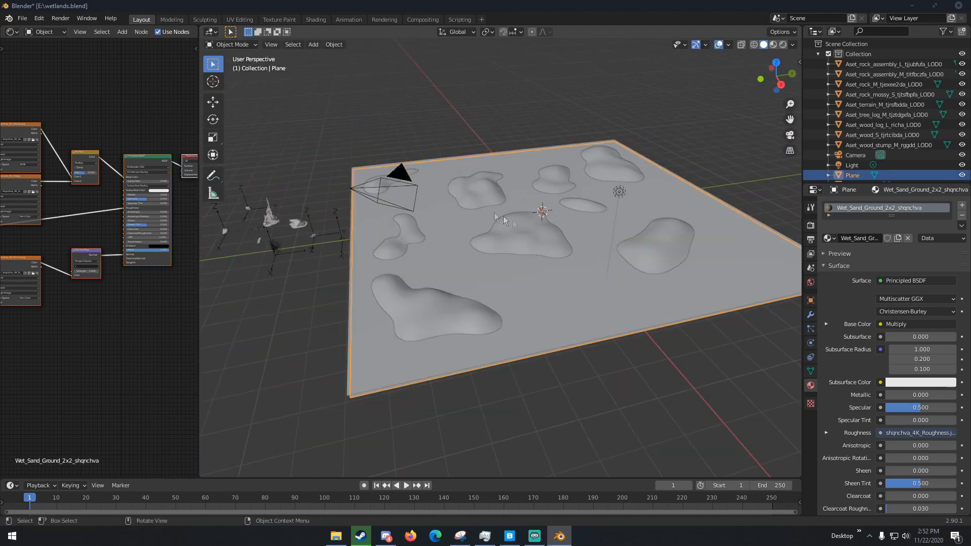
left_click(205, 19)
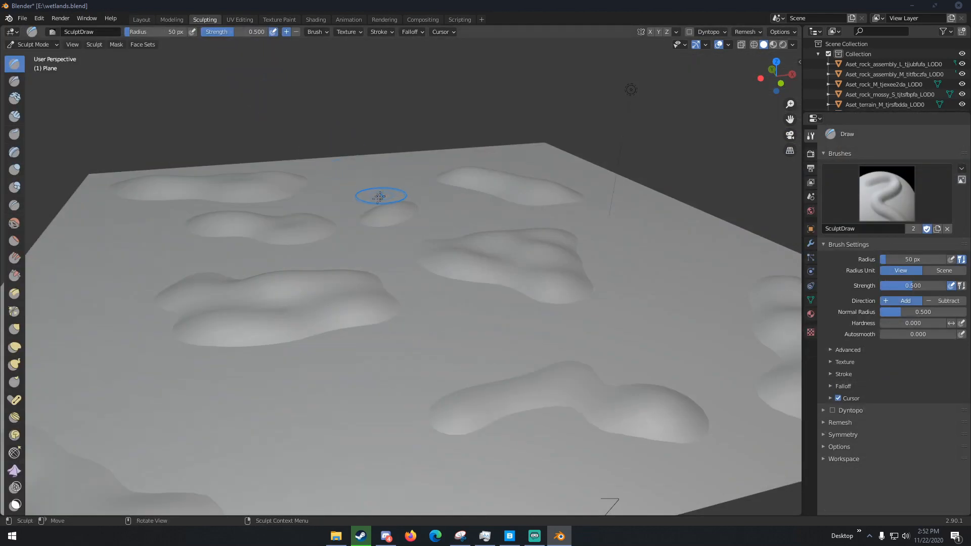
scroll(286, 292, "down", 3)
key("shift+s")
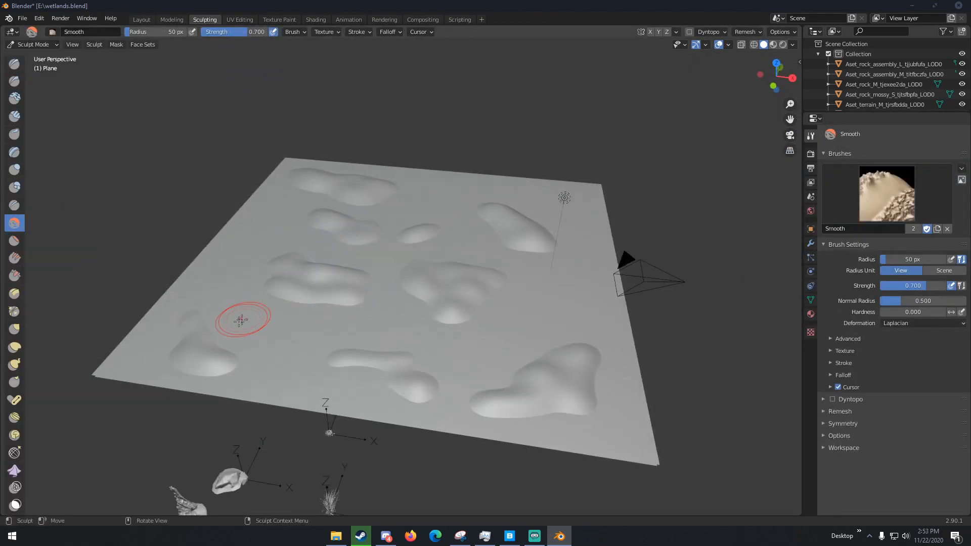
Smooth the mounds across the ground plane with the Smooth brush at 50 px radius and 0.700 strength
mouse_move(282, 269)
left_mouse_down()
mouse_move(439, 294)
mouse_move(438, 269)
left_mouse_up()
middle_click_drag(437, 268, 500, 262)
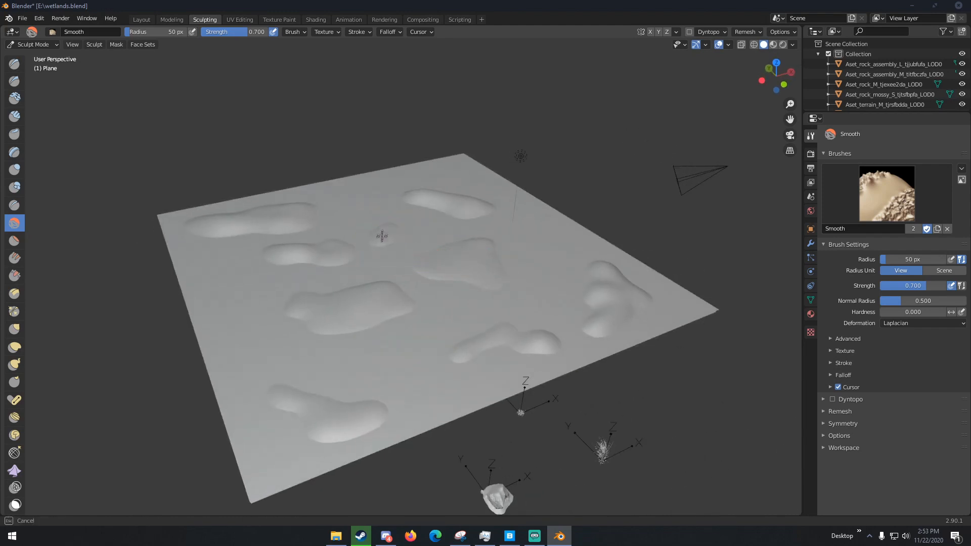
left_click_drag(299, 250, 343, 247)
mouse_move(284, 248)
left_mouse_down()
mouse_move(278, 211)
mouse_move(293, 212)
left_mouse_up()
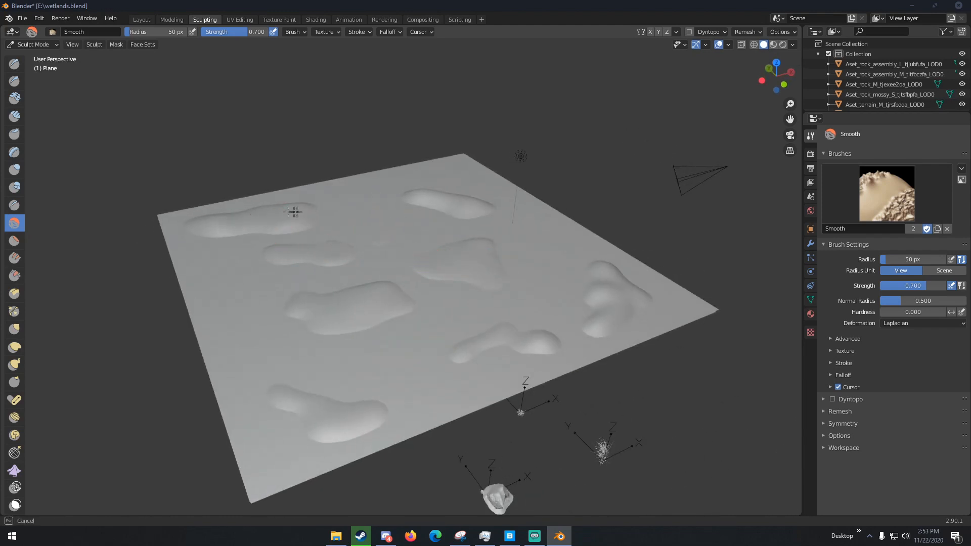
mouse_move(206, 216)
left_mouse_down()
mouse_move(291, 223)
mouse_move(473, 341)
mouse_move(557, 310)
mouse_move(600, 316)
mouse_move(616, 278)
left_mouse_up()
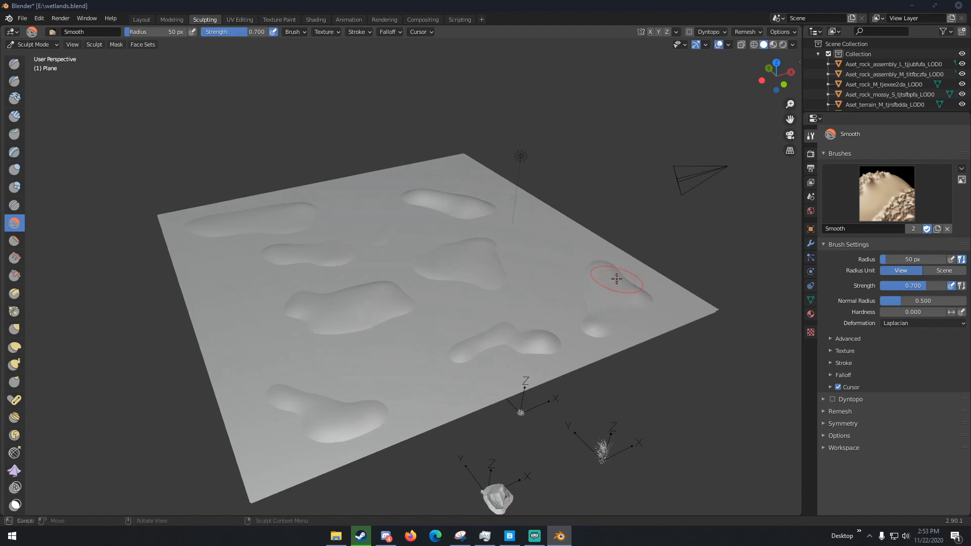
middle_click_drag(616, 278, 596, 249)
scroll(481, 263, "up", 4)
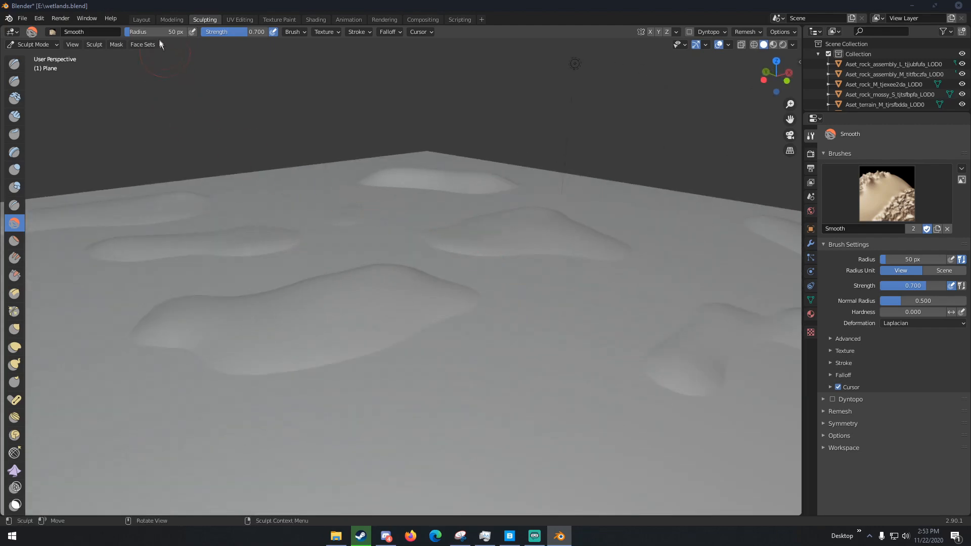
Return to the Layout workspace and inspect the smoothed mounds where they meet the water plane
left_click(147, 20)
middle_click_drag(551, 238, 521, 196)
scroll(474, 304, "up", 5)
middle_click_drag(473, 303, 434, 319)
scroll(459, 314, "down", 5)
scroll(459, 314, "up", 5)
scroll(434, 318, "down", 4)
scroll(420, 315, "up", 8)
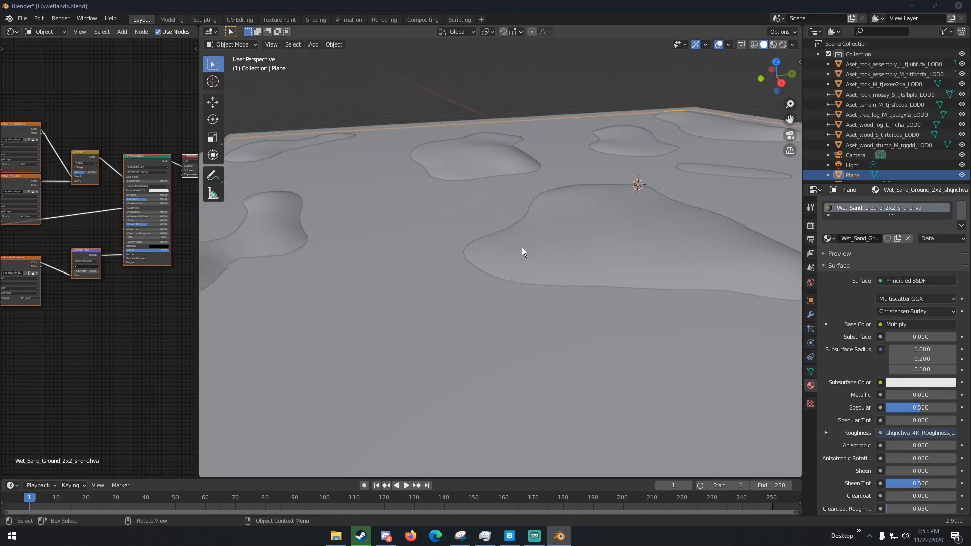
Move the Mossy_Embankment_titfbczfa rock assembly from the row of assets onto the ground plane's central mound
scroll(522, 252, "down", 5)
mouse_move(520, 252)
middle_mouse_down()
mouse_move(354, 253)
mouse_move(525, 265)
middle_mouse_up()
middle_click_drag(354, 258, 369, 256)
scroll(369, 257, "down", 2)
scroll(356, 271, "up", 3)
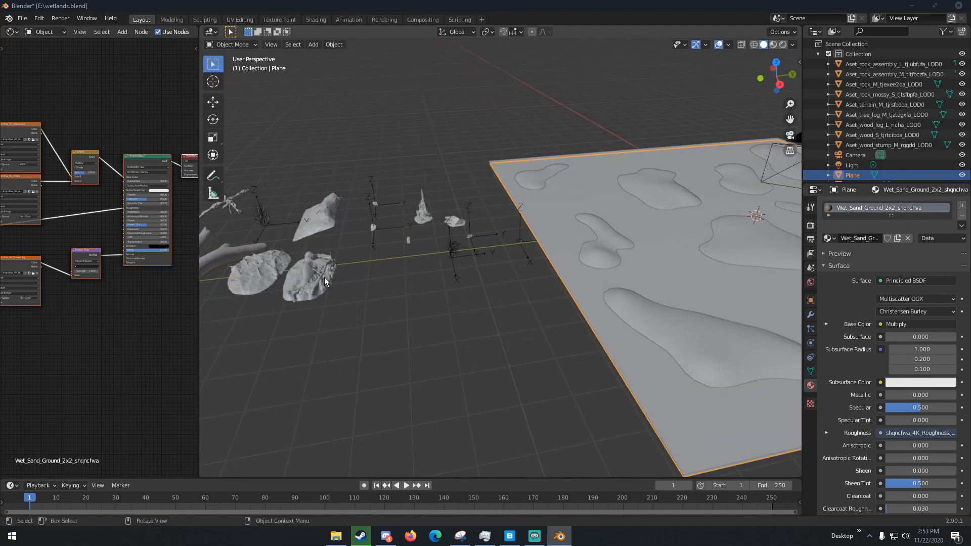
left_click(307, 277)
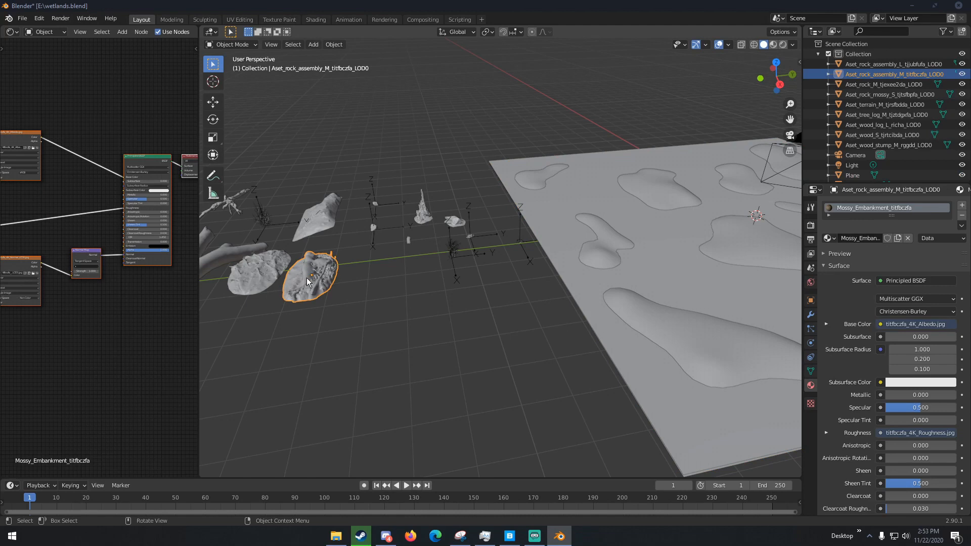
left_click_drag(306, 278, 606, 196)
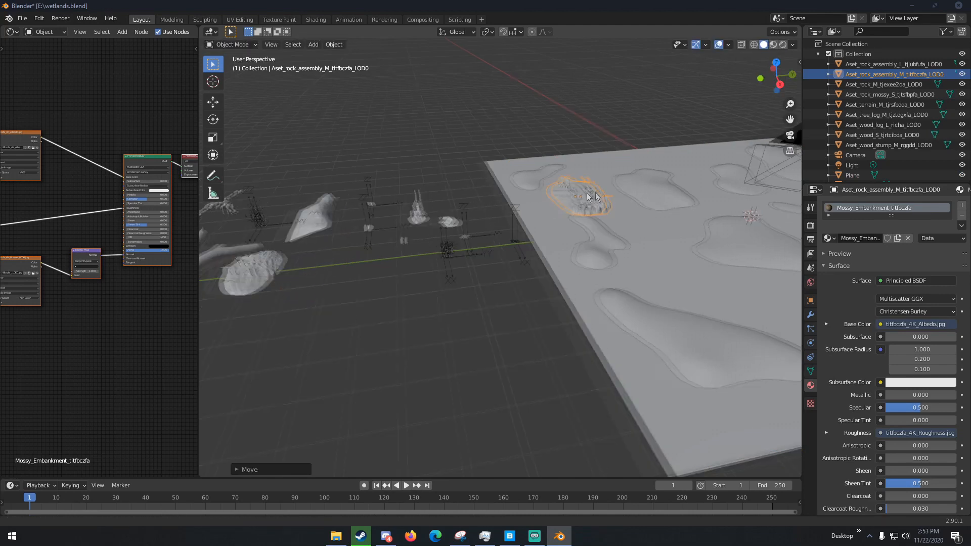
middle_click_drag(602, 193, 412, 192, "shift")
scroll(412, 193, "down", 2)
key("g")
left_click(576, 218)
Adjust the mossy embankment's position on the central mound and rotate it to follow the mound
scroll(577, 218, "up", 3)
middle_click_drag(576, 217, 512, 223)
scroll(543, 241, "up", 3)
key("g")
left_click(616, 304)
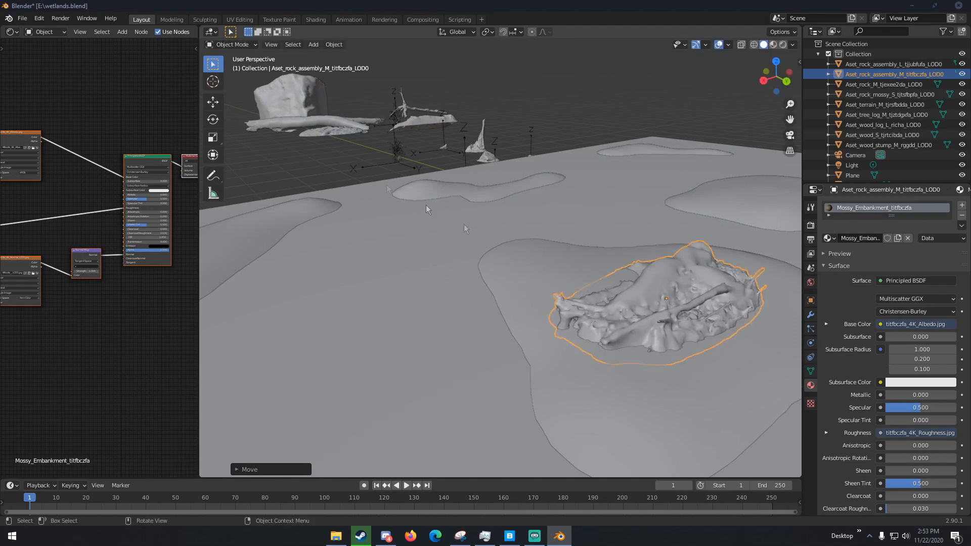
left_click_drag(676, 324, 687, 318)
middle_click_drag(688, 317, 476, 245)
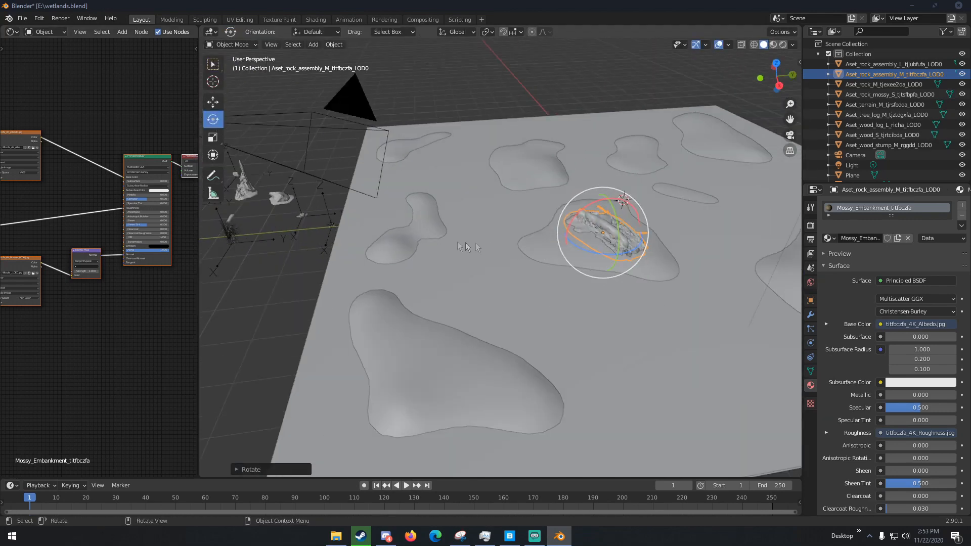
Duplicate the mossy embankment in place, rotate the copy, and move it beside the original on the central mound
middle_click_drag(564, 211, 483, 236, "shift")
key("shift+d")
right_click(541, 268)
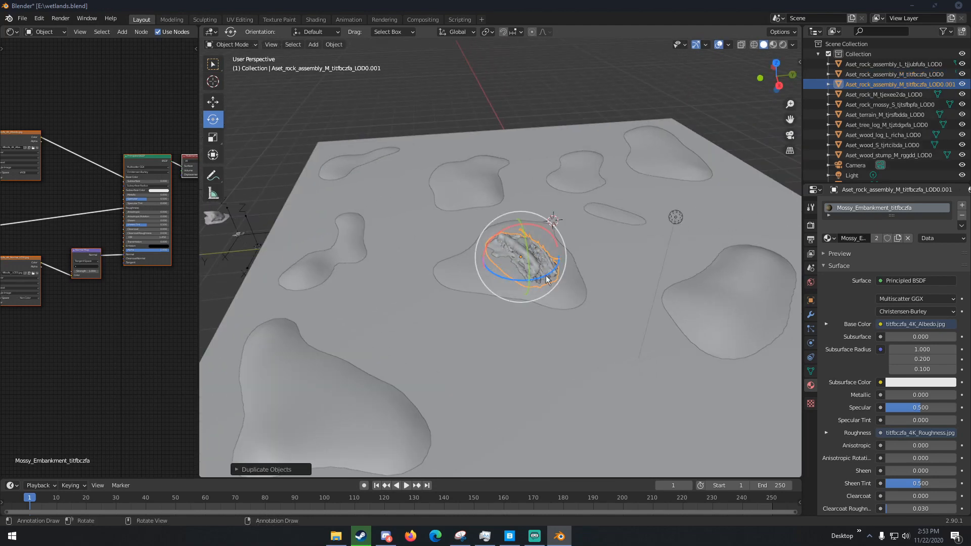
left_click_drag(548, 274, 542, 244)
middle_click_drag(542, 245, 430, 259)
key("g")
left_click(582, 253)
key("g")
left_click(614, 253)
Duplicate the Forest_Roots terrain piece and place the copy against the embankments on the central mound
scroll(474, 245, "down", 4)
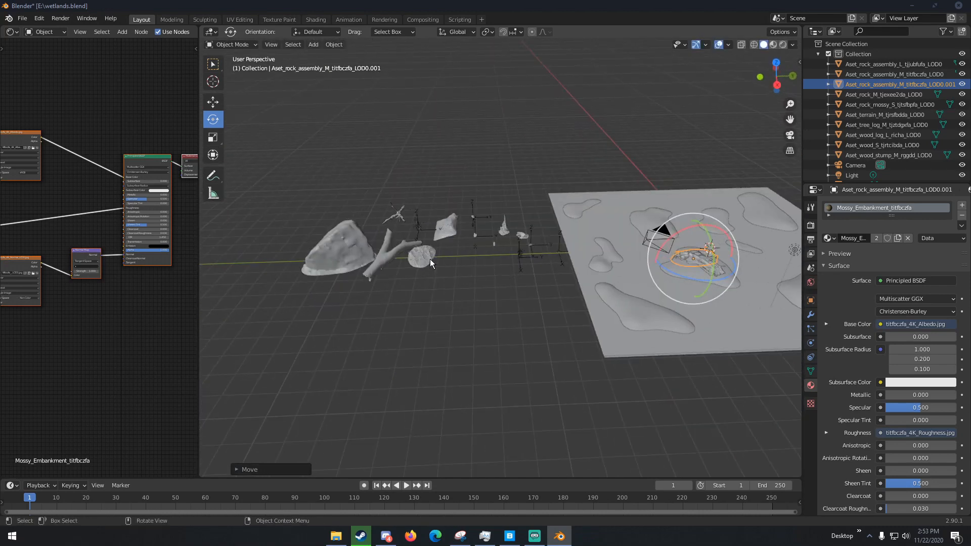
left_click(430, 259)
key("shift+d")
left_click(657, 277)
middle_click_drag(658, 277, 536, 227)
key("g")
left_click(490, 262)
middle_click_drag(490, 263, 386, 278)
scroll(610, 280, "up", 3)
middle_click_drag(611, 277, 544, 320)
key("g")
left_click(472, 287)
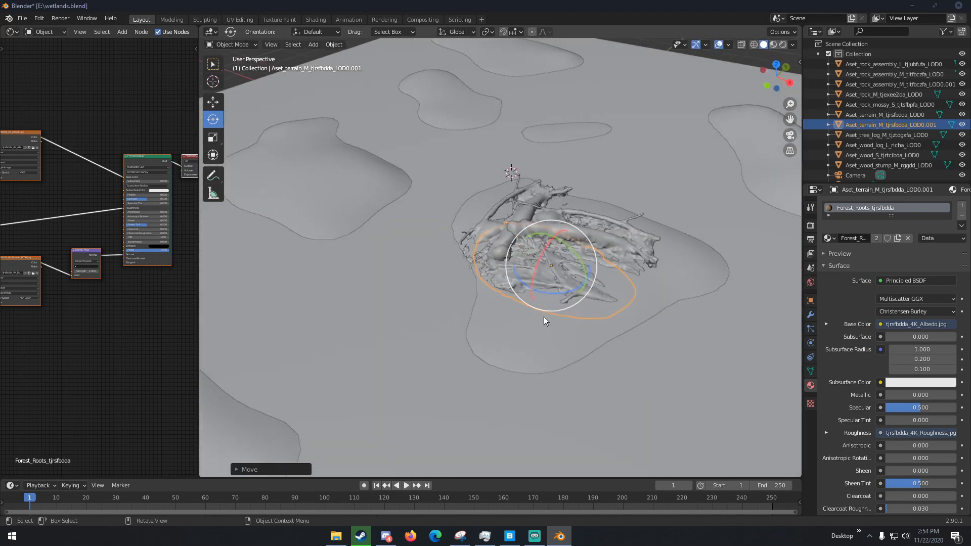
Duplicate the placed Forest_Roots piece, rotate the copy, and fit it into the debris on the central mound
key("shift+d")
right_click(560, 301)
left_click_drag(559, 297, 592, 276)
key("g")
left_click(622, 261)
middle_click_drag(622, 261, 594, 253)
key("g")
left_click(534, 234)
Duplicate the Wood_Stump asset and move the copy onto the ground plane next to the root cluster
scroll(581, 250, "down", 4)
middle_click_drag(430, 246, 640, 280)
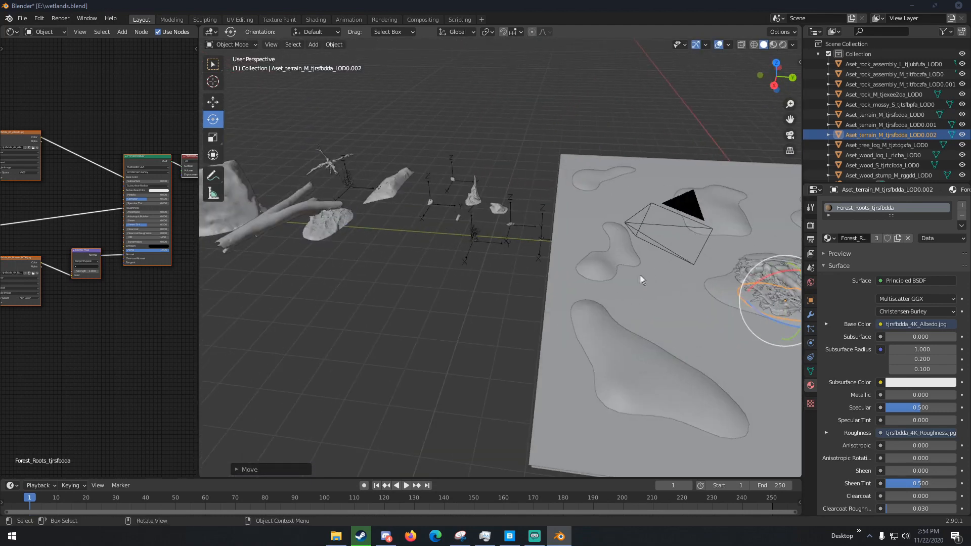
left_click(474, 198)
middle_click_drag(523, 205, 496, 212)
key("shift+d")
left_click(705, 214)
middle_click_drag(705, 215, 551, 195)
scroll(551, 195, "up", 4)
key("g")
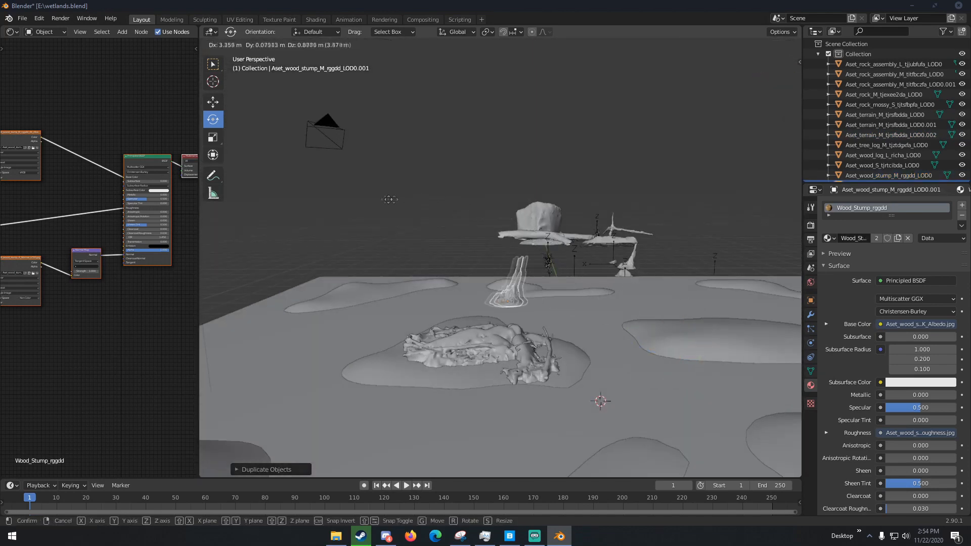
left_click(377, 212)
middle_click_drag(377, 213, 481, 205)
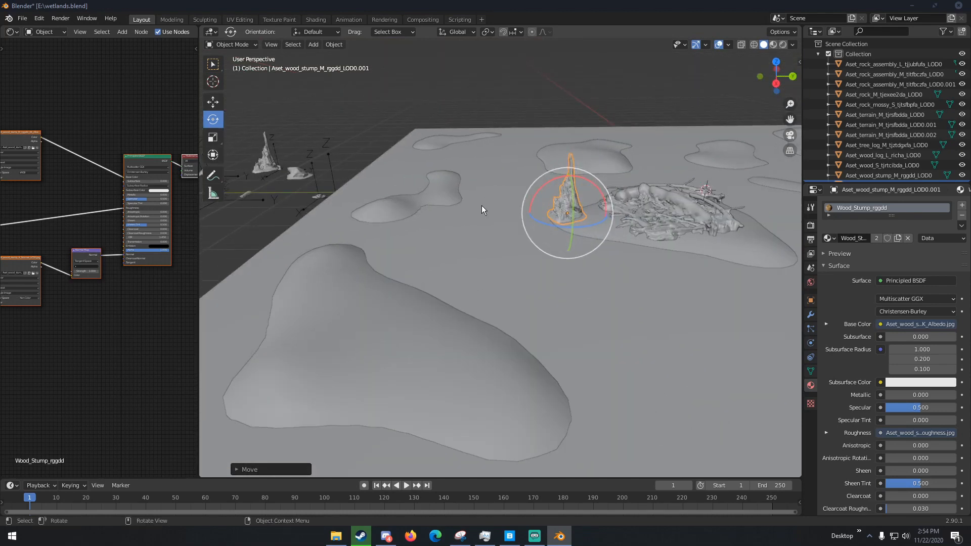
Reposition the stump copy so it stands on the edge of the central mound beside the roots
middle_click_drag(482, 205, 589, 268)
key("g")
left_click(532, 225)
key("g")
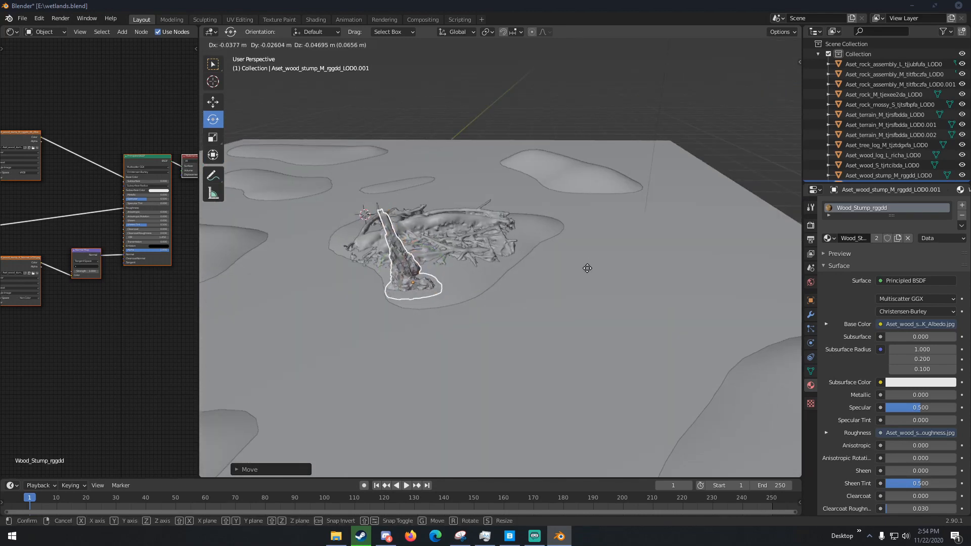
left_click(586, 269)
Duplicate the large Wood_Log asset, move the copy toward the ground plane, and scale it down
middle_click_drag(586, 269, 521, 271)
scroll(416, 271, "down", 6)
scroll(416, 271, "up", 2)
mouse_move(416, 271)
middle_mouse_down("shift")
mouse_move(492, 269)
mouse_move(411, 277)
middle_mouse_up("shift")
middle_click_drag(534, 269, 506, 273)
left_click(335, 247)
middle_click_drag(335, 247, 303, 283)
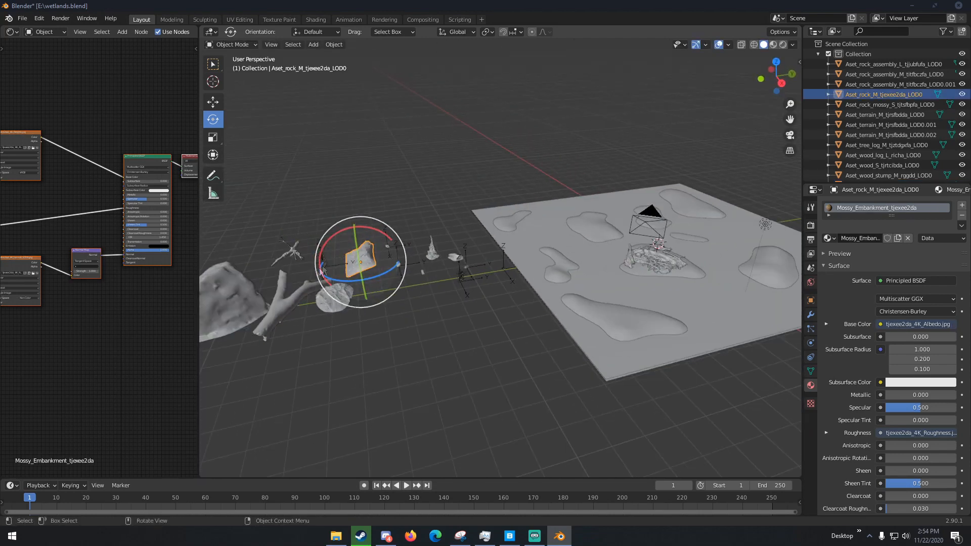
left_click(286, 297)
key("shift+d")
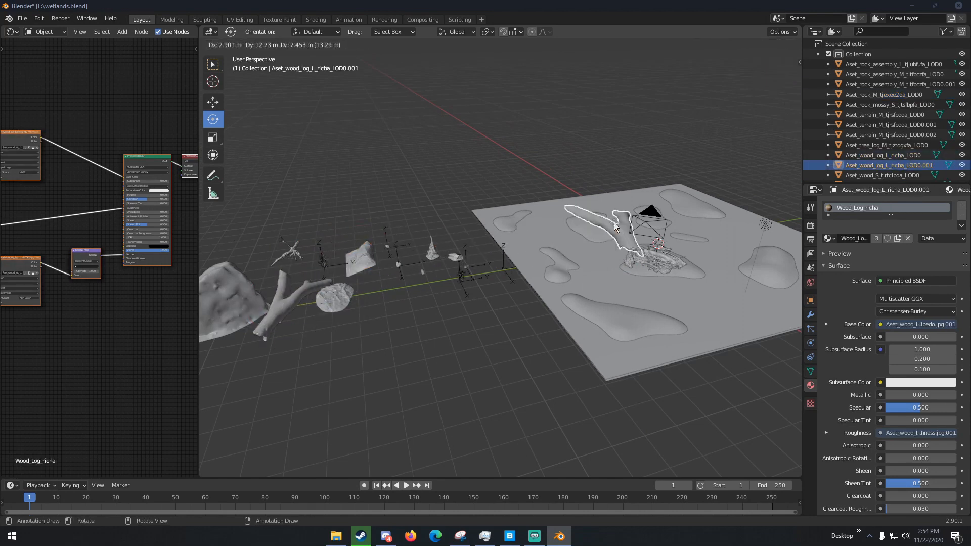
key("s")
left_click(614, 227)
middle_click_drag(614, 228, 535, 230)
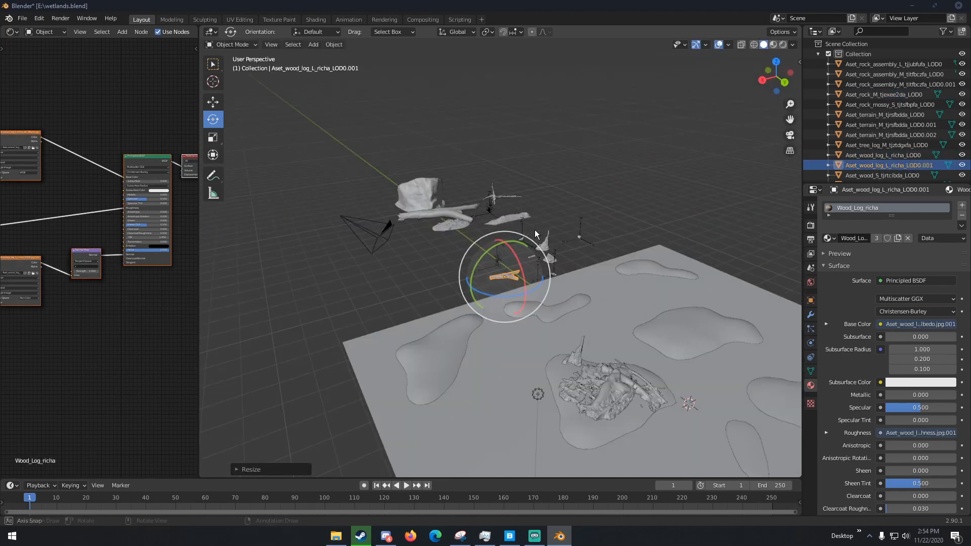
Move the scaled-down log copy to the foot of the stump on the central mound
middle_click_drag(609, 320, 640, 321)
key("KP_Decimal")
scroll(563, 326, "down", 4)
key("g")
left_click(732, 332)
middle_click_drag(732, 329, 615, 329)
scroll(615, 329, "down", 3)
middle_click_drag(549, 315, 565, 316)
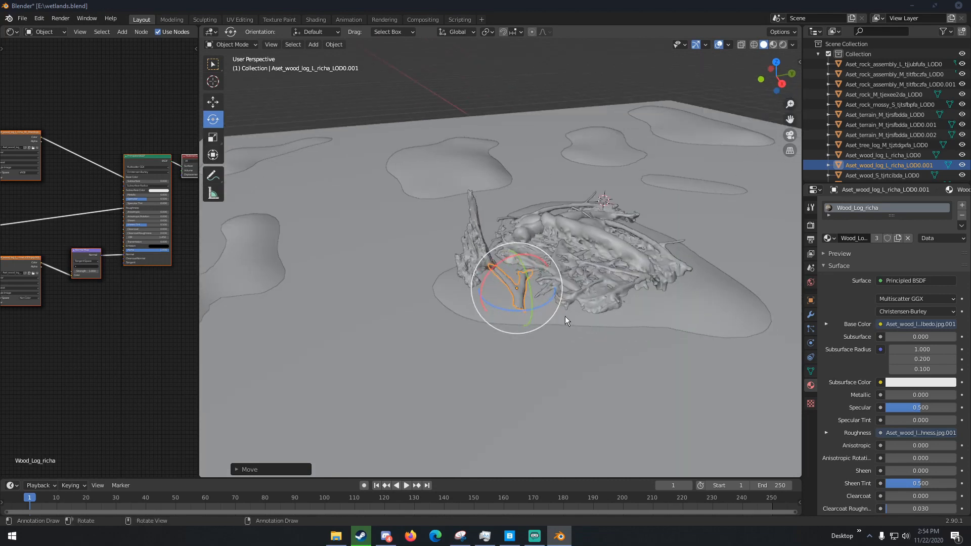
Duplicate the Mossy_Log tree log asset and move the copy over to the ground plane
scroll(566, 316, "down", 4)
middle_click_drag(386, 297, 601, 303, "shift")
middle_click_drag(321, 295, 419, 338)
left_click(409, 242)
middle_click_drag(408, 242, 447, 248)
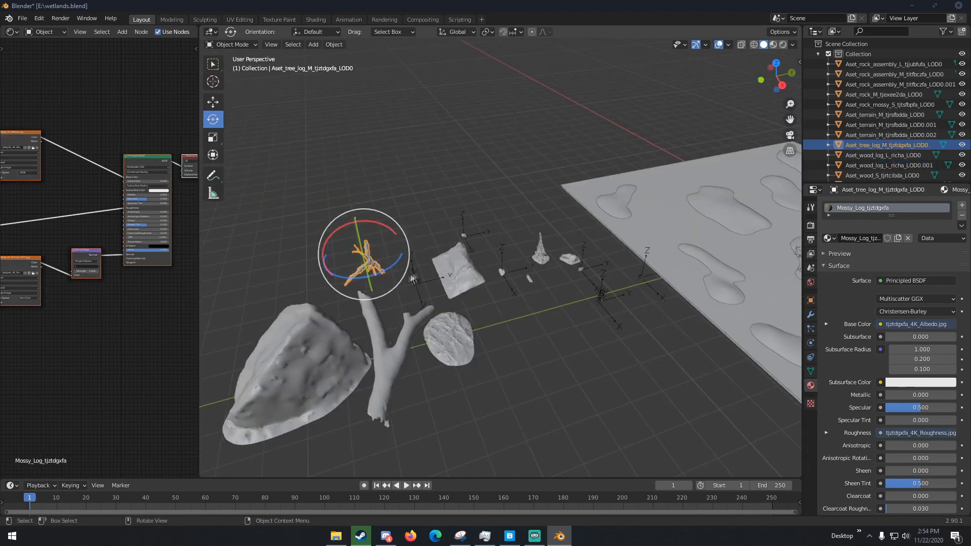
key("shift+d")
left_click(621, 210)
middle_click_drag(620, 209, 546, 195, "shift")
middle_click_drag(546, 196, 520, 195)
key("g")
left_click(602, 227)
Position the mossy tree log copy against the root cluster on the central mound
middle_click_drag(601, 228, 516, 199)
scroll(692, 278, "up", 4)
middle_click_drag(692, 279, 424, 260, "shift")
key("g")
left_click(428, 275)
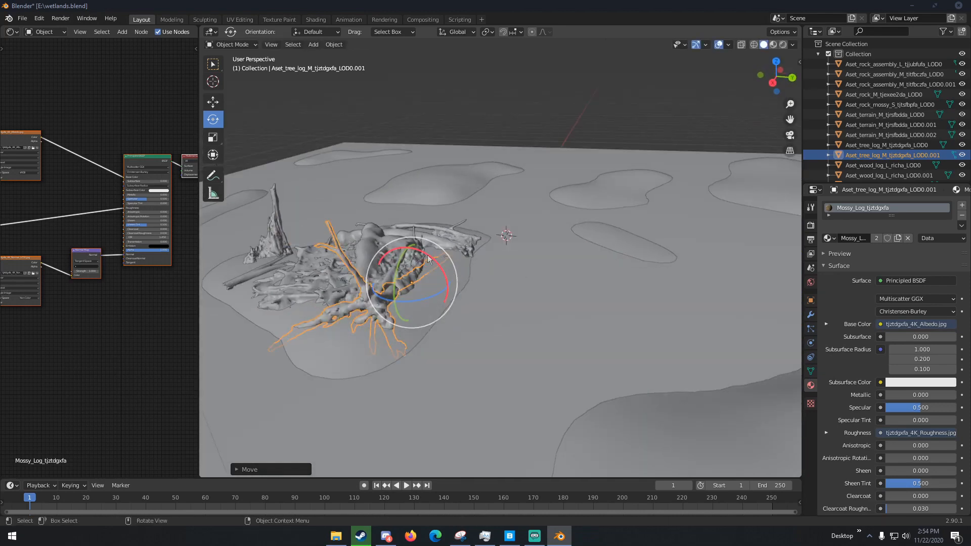
Rotate the mossy tree log copy so its trunk lies across the central mound's debris
left_click_drag(429, 259, 462, 289)
left_click_drag(511, 442, 509, 441)
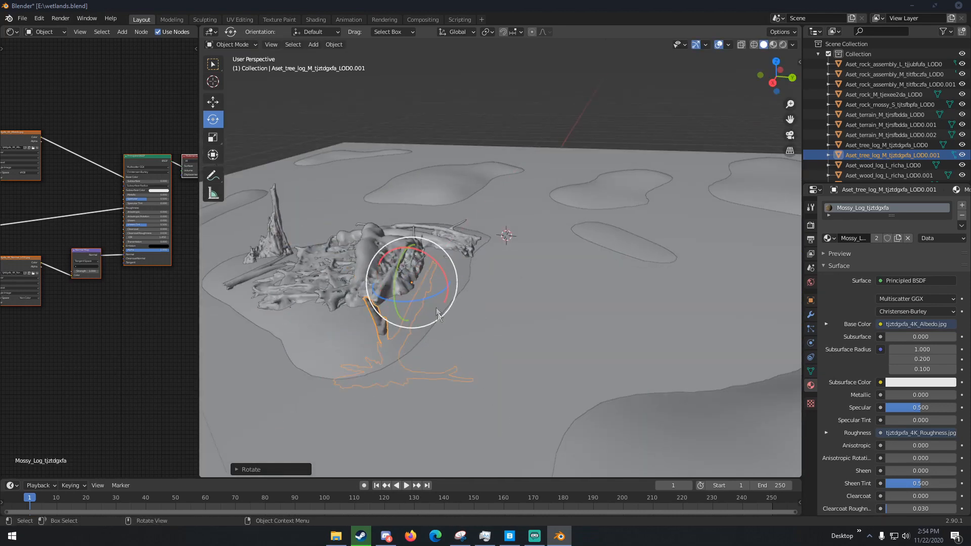
left_click_drag(397, 277, 419, 259)
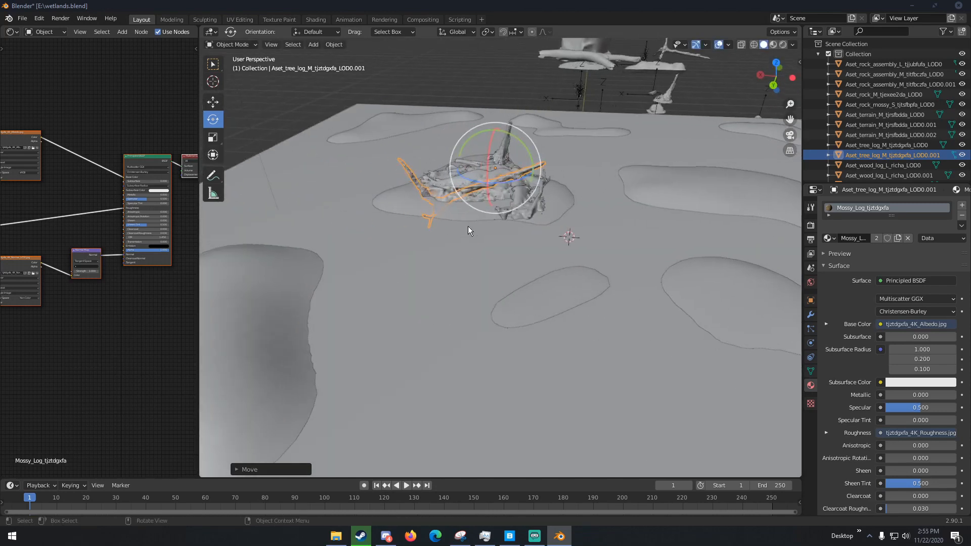
left_click_drag(480, 142, 474, 139)
Move the mossy tree log to the mound's outer edge and adjust its position along the X axis
key("g")
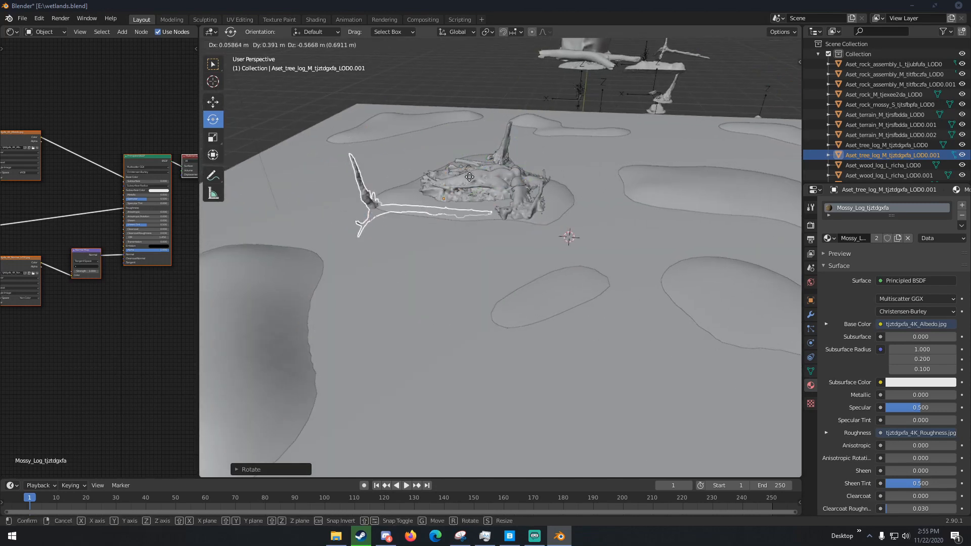
left_click(466, 170)
middle_click_drag(468, 168, 667, 248)
key("g")
key("x")
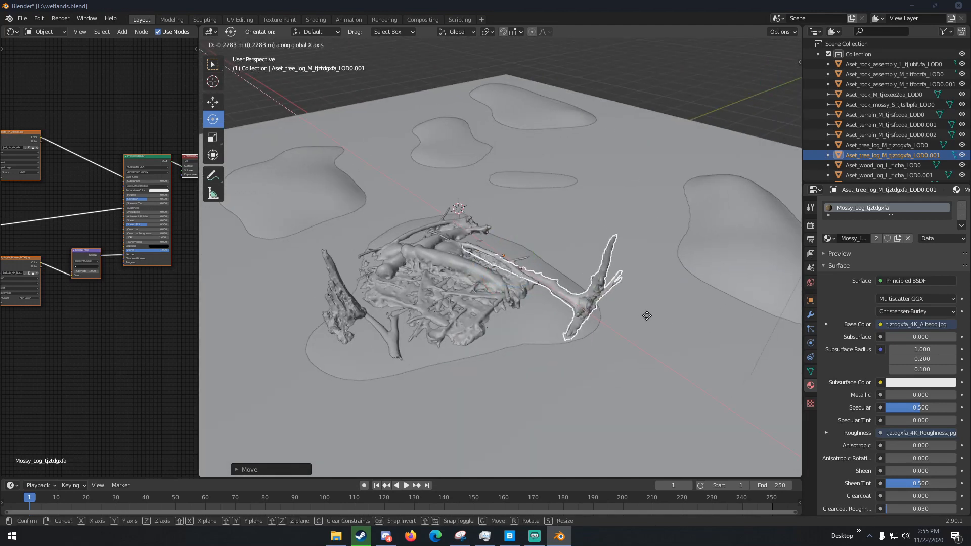
left_click(648, 316)
Deselect the tree log and examine the debris arrangement on the mound and the remaining source assets
middle_click_drag(648, 316, 528, 295)
scroll(553, 302, "down", 2)
scroll(528, 296, "up", 4)
scroll(520, 294, "down", 5)
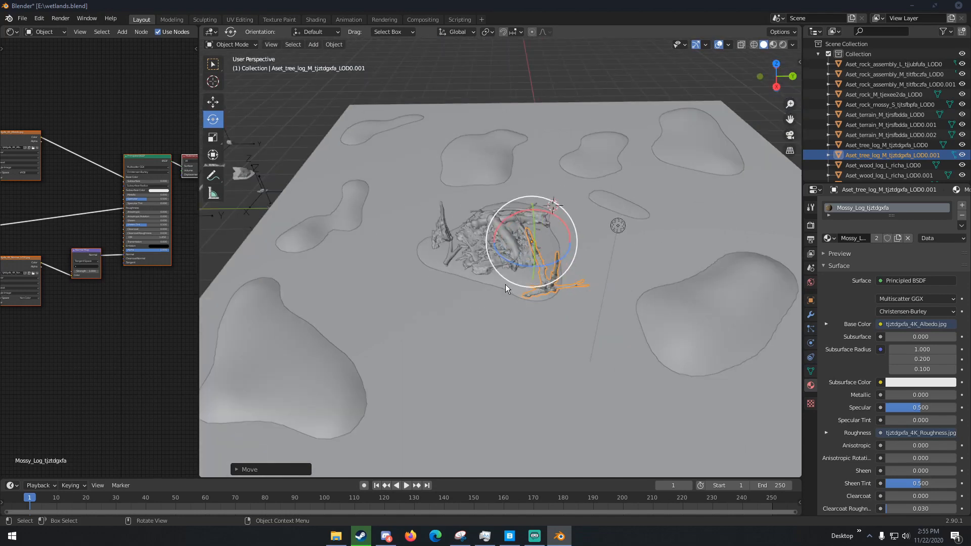
scroll(424, 272, "up", 4)
left_click(423, 271)
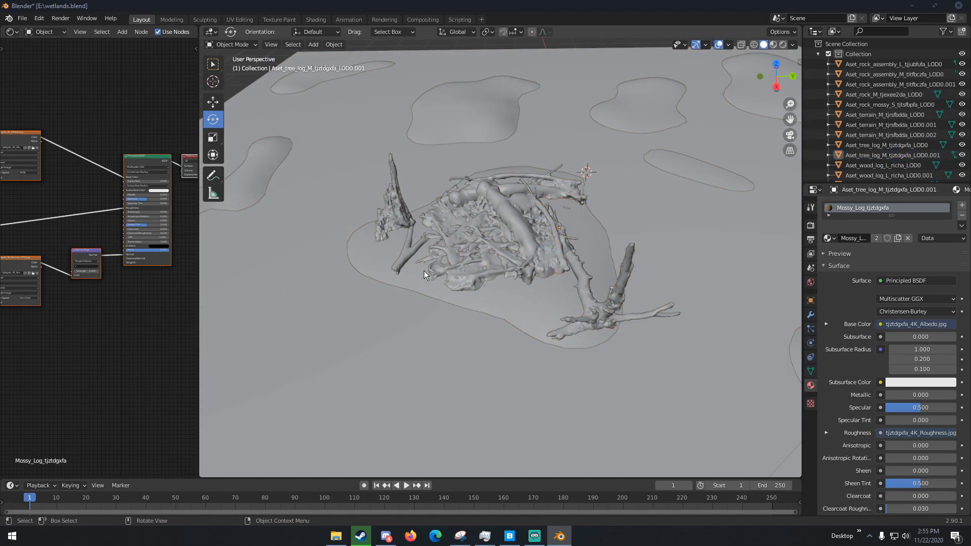
scroll(424, 271, "down", 8)
middle_click_drag(435, 270, 514, 236)
middle_click_drag(411, 206, 444, 230, "shift")
scroll(300, 218, "down", 2)
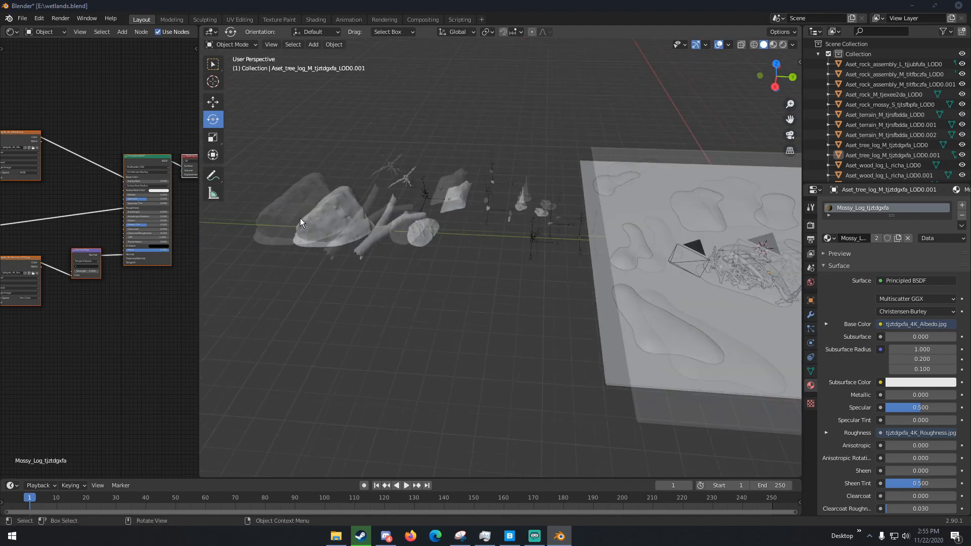
scroll(300, 223, "down", 2)
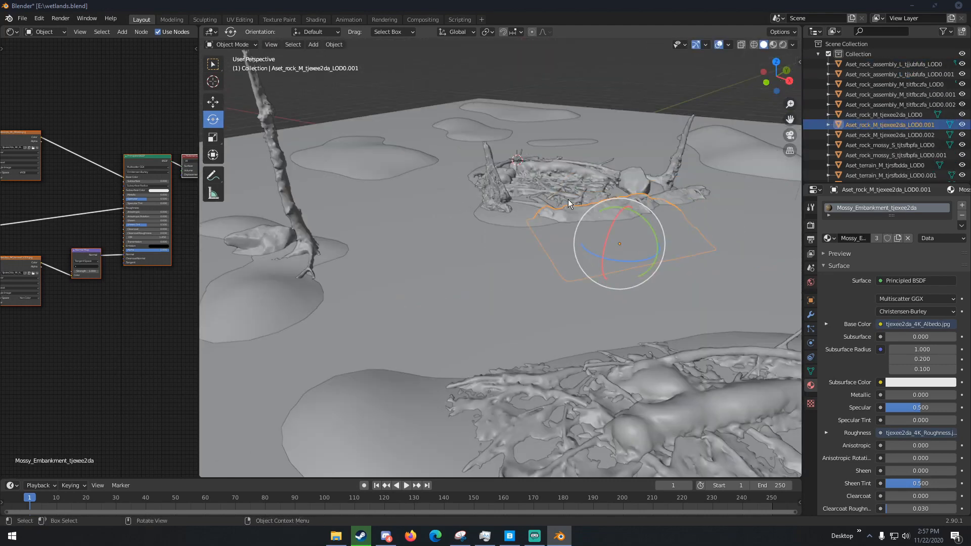
Duplicate the Mossy_Embankment_tjexee2da piece, then rotate and position the copy along the mound's shore near the stump
key("shift+d")
left_click(549, 212)
middle_click_drag(536, 223, 599, 248)
left_click_drag(603, 254, 620, 243)
middle_click_drag(582, 248, 486, 253)
key("g")
left_click(439, 253)
left_click_drag(441, 280, 463, 273)
In Edit Mode on the embankment copy, turn on proportional editing and move a vertex at its far tip
key("alt+a")
middle_click_drag(466, 272, 485, 261)
left_click(440, 298)
key("Tab")
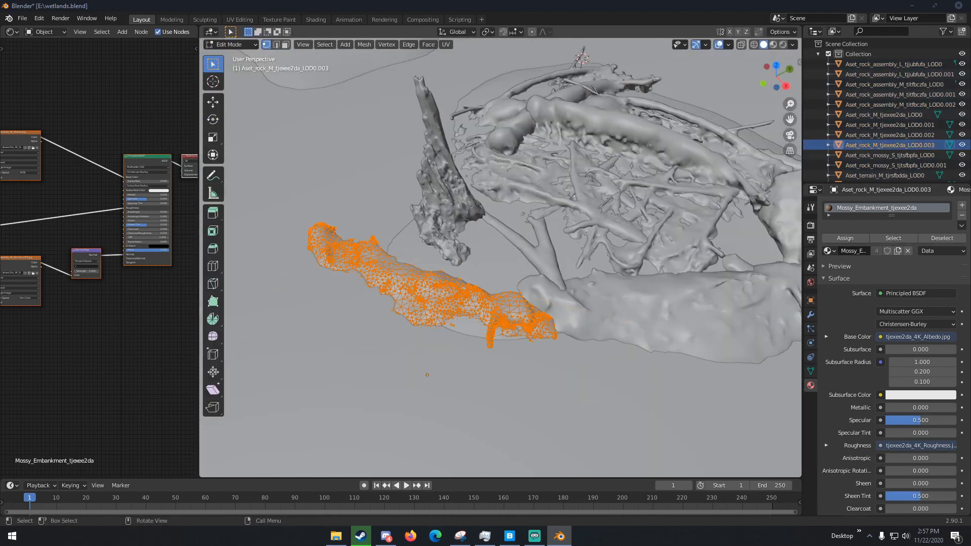
left_click(532, 33)
left_click(324, 233)
key("g")
scroll(334, 236, "up", 7)
left_click(362, 257)
Make further proportional vertex moves to reshape the embankment copy's tip, and return to Object Mode
key("g")
left_click(365, 265)
middle_click_drag(365, 266, 340, 255)
left_click(362, 264)
key("g")
left_click(365, 260)
key("Tab")
scroll(427, 289, "down", 3)
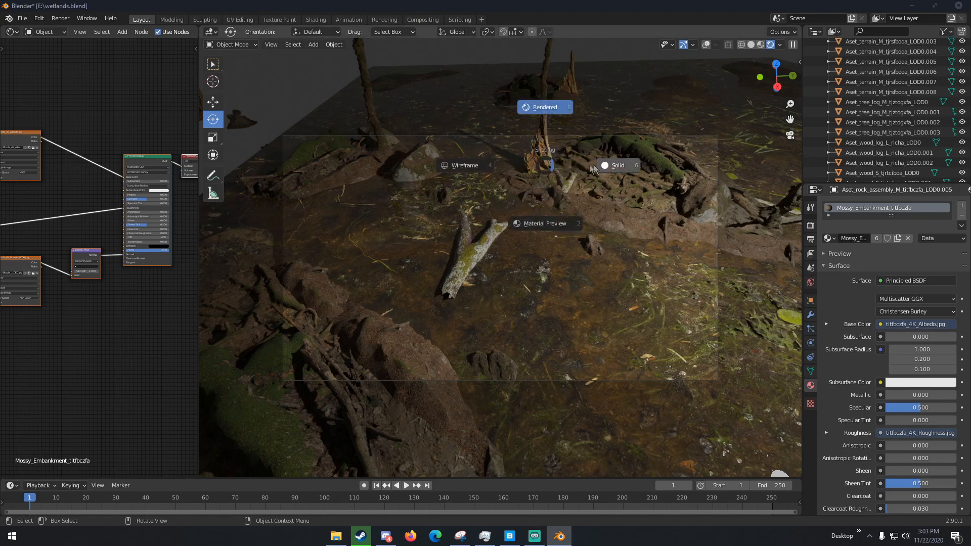
Switch the viewport to Solid shading and select the Sea_Wheatgrass clump among the source assets
left_click(624, 165)
mouse_move(620, 165)
middle_mouse_down()
mouse_move(474, 216)
mouse_move(490, 199)
mouse_move(597, 239)
mouse_move(526, 269)
mouse_move(549, 260)
middle_mouse_up()
scroll(522, 270, "up", 3)
left_click(499, 223)
scroll(621, 170, "up", 4)
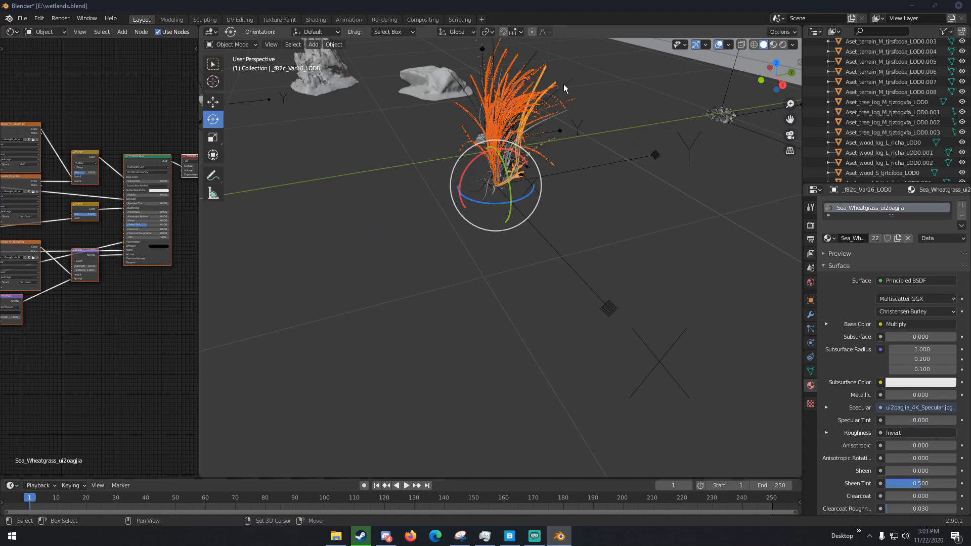
middle_click_drag(559, 113, 443, 140, "shift")
scroll(513, 129, "down", 4)
middle_click_drag(443, 140, 523, 155, "shift")
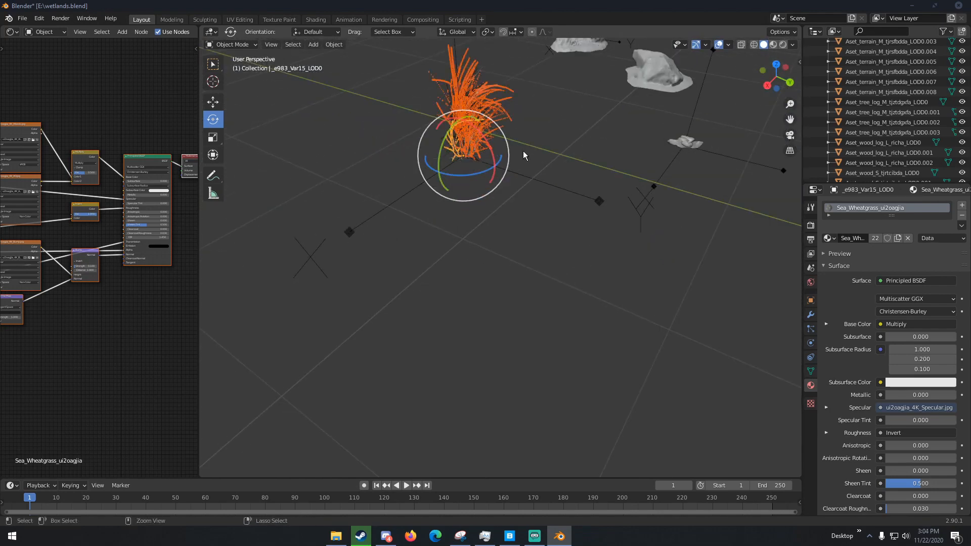
left_click(551, 128)
left_click(479, 118)
key("g")
left_click(461, 112)
key("ctrl+z")
Add the remaining Sea_Wheatgrass blades to the selection and join them into one object
scroll(496, 118, "up", 3)
middle_click_drag(497, 116, 538, 198)
scroll(496, 131, "up", 2)
left_click(535, 204, "shift")
left_click(533, 194, "shift")
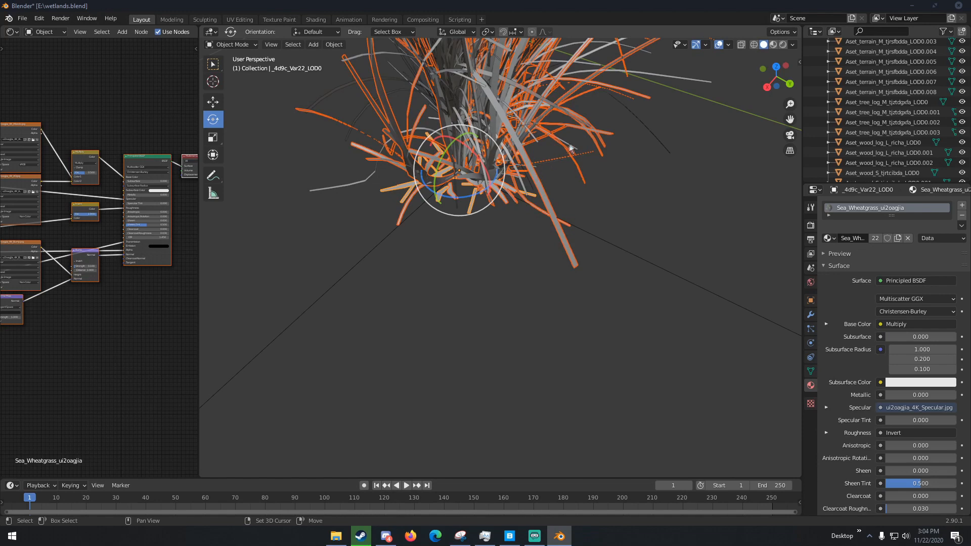
left_click(534, 138, "shift")
scroll(534, 138, "down", 3)
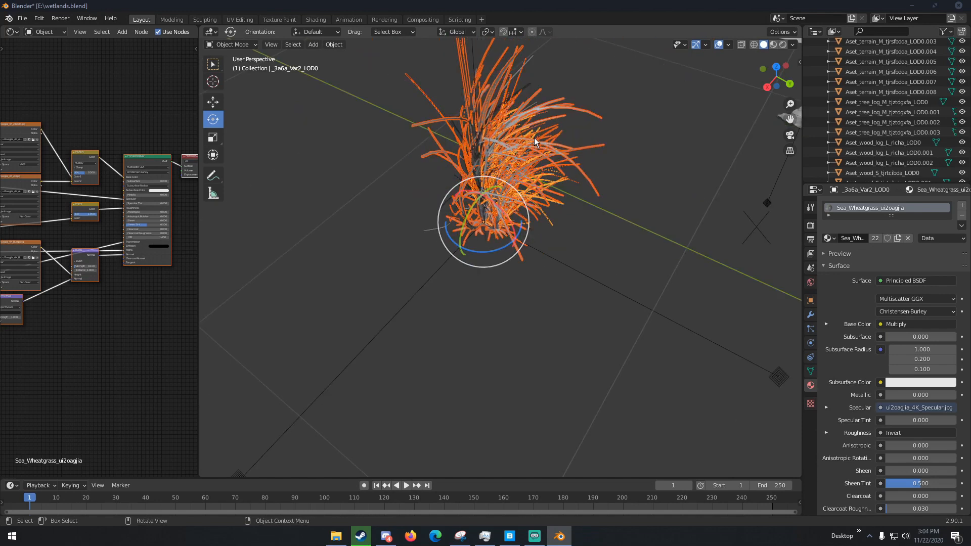
key("ctrl+j")
Select the Swamp_Grass clump with its parent empty beside the mossy embankment source asset
scroll(528, 125, "down", 6)
middle_click_drag(528, 125, 566, 137)
scroll(545, 132, "down", 3)
middle_click_drag(438, 185, 566, 281, "shift")
scroll(566, 280, "up", 3)
middle_click_drag(397, 217, 539, 272, "shift")
scroll(539, 272, "up", 3)
left_click_drag(408, 176, 490, 292)
mouse_move(490, 291)
middle_mouse_down()
mouse_move(499, 284)
mouse_move(486, 267)
middle_mouse_up()
left_click(419, 140)
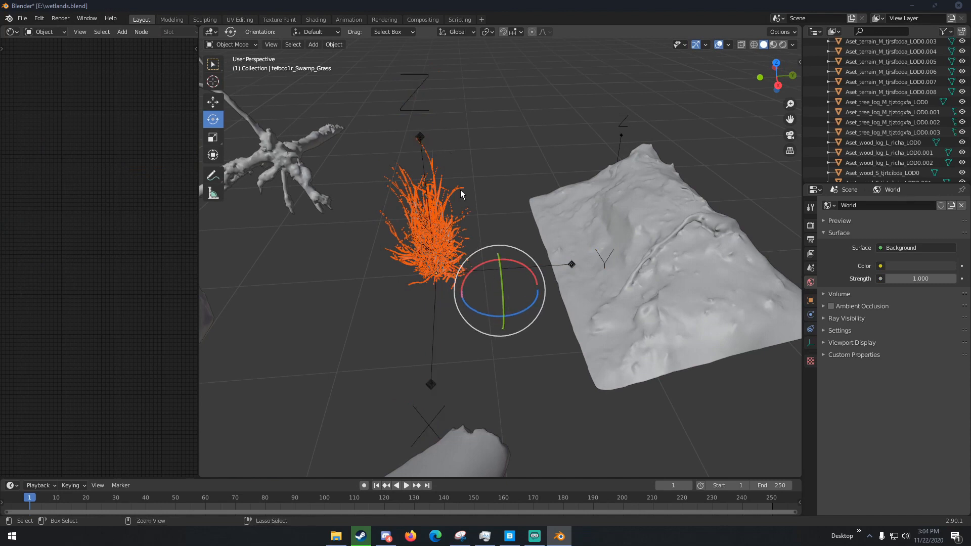
middle_click_drag(465, 192, 452, 196)
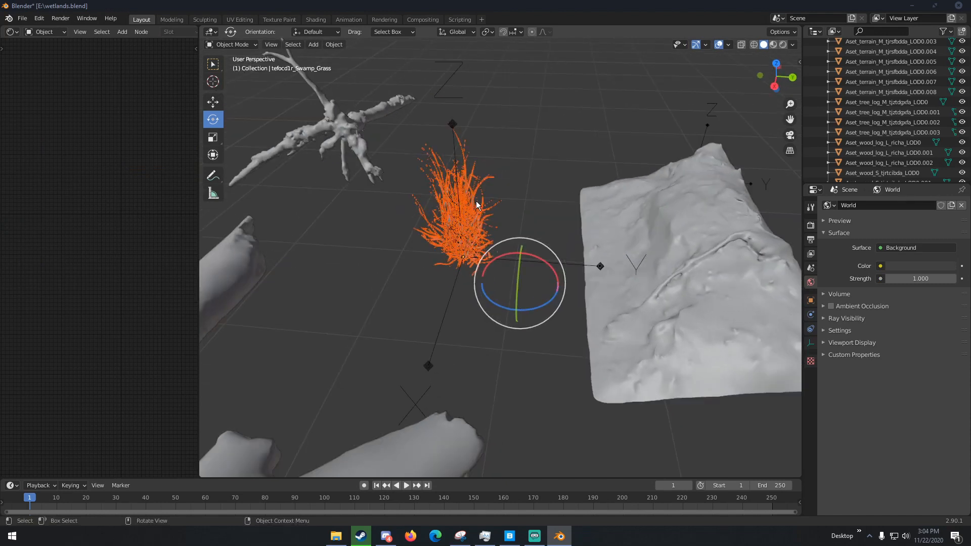
Select the individual Swamp_Grass variation pieces and join them into one object
left_click(469, 197)
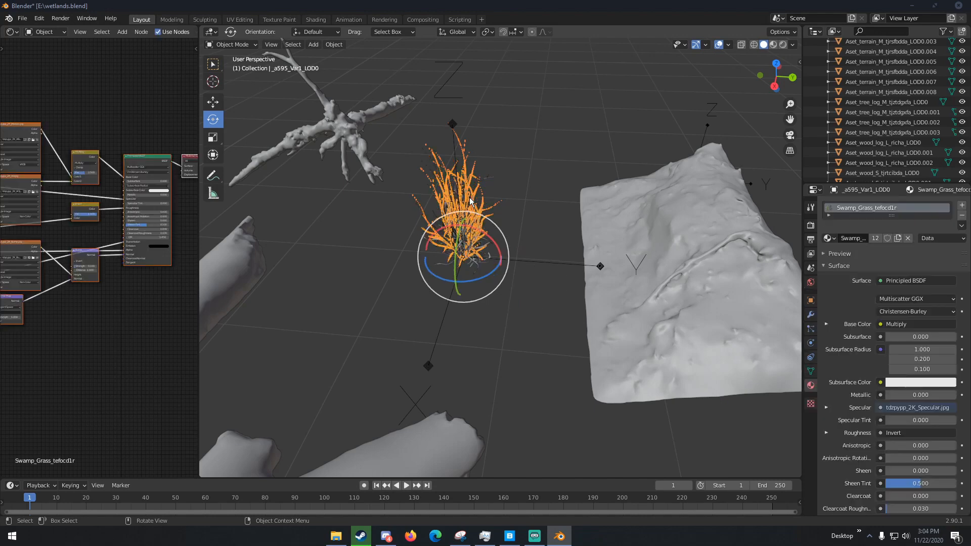
scroll(469, 197, "up", 3)
left_click(450, 183, "shift")
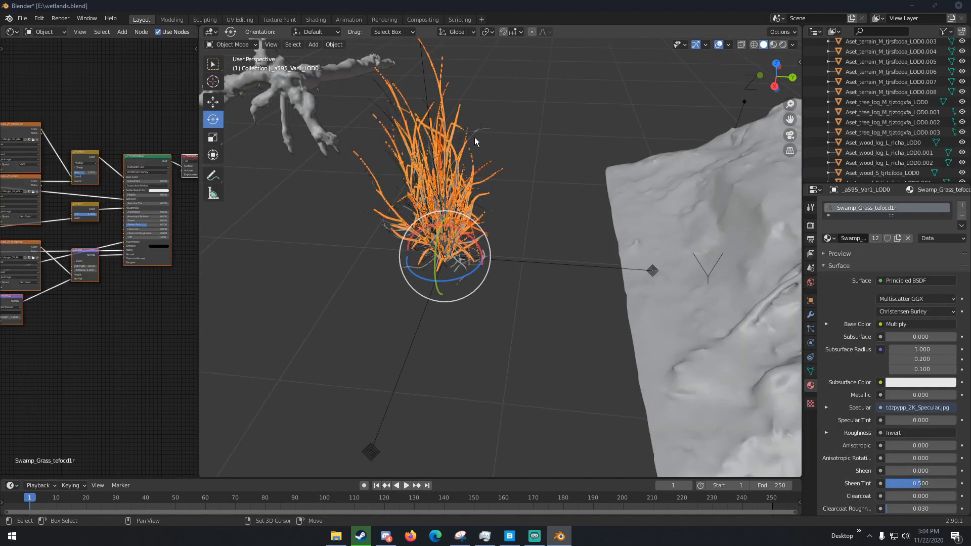
left_click(475, 133, "shift")
scroll(465, 177, "up", 3)
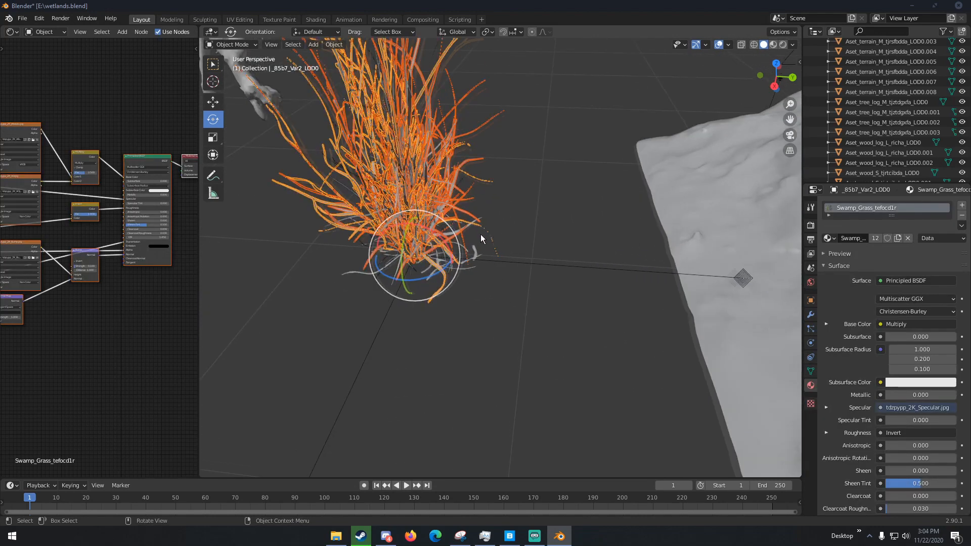
left_click(468, 221, "shift")
left_click(475, 249, "shift")
scroll(438, 234, "down", 1)
key("ctrl+j")
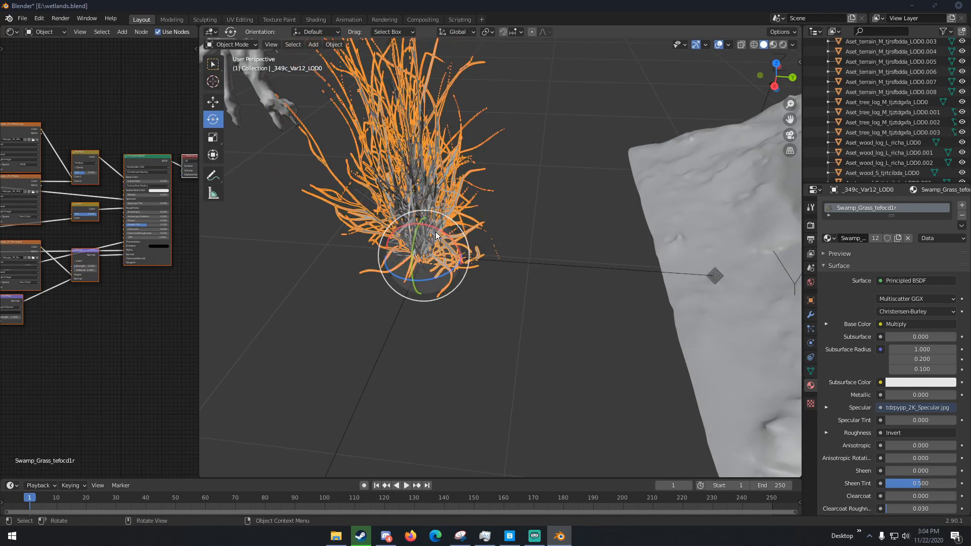
key("g")
left_click(415, 225)
key("ctrl+z")
Add the leftover loose blades inside the Swamp_Grass clump and join them with it
scroll(417, 220, "up", 3)
left_click(425, 188, "shift")
left_click(424, 189, "shift")
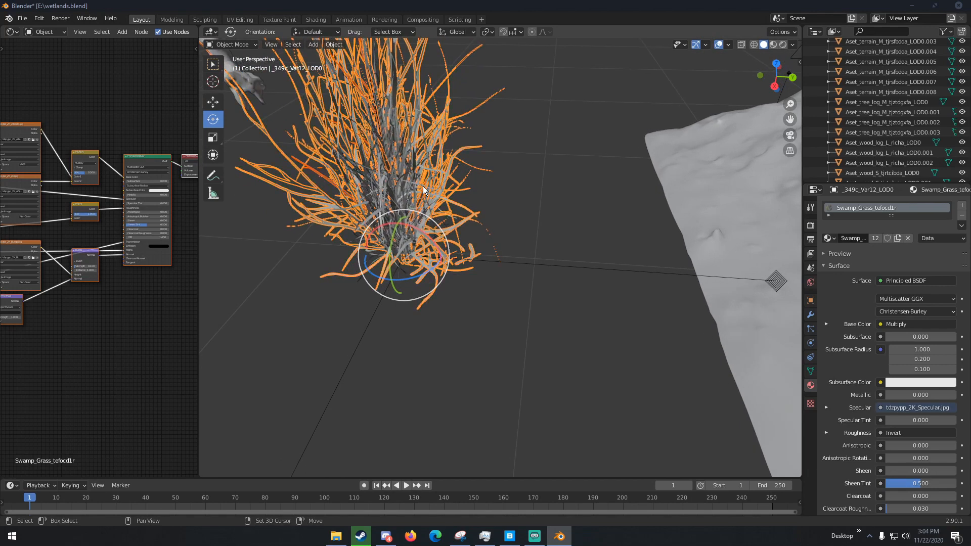
Select the separate Matted_Pratia leaf pieces among the source assets and join them into one object
scroll(424, 190, "down", 8)
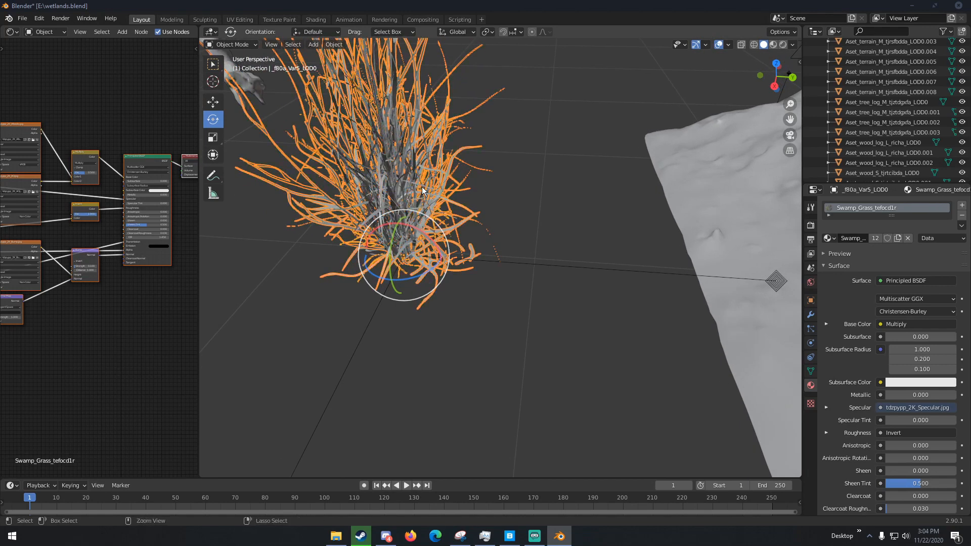
middle_click_drag(499, 207, 498, 250)
scroll(366, 225, "up", 4)
middle_click_drag(366, 224, 563, 284, "shift")
scroll(556, 286, "up", 5)
left_click(539, 289)
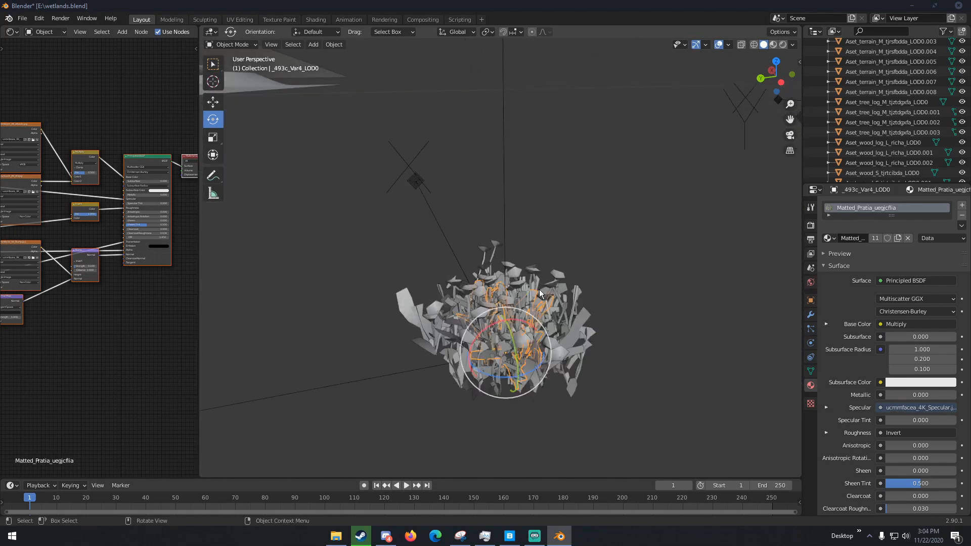
left_click(547, 278, "shift")
left_click(549, 278, "shift")
left_click(549, 280, "shift")
left_click(550, 280, "shift")
left_click(550, 283, "shift")
left_click(581, 323, "shift")
left_click(414, 311, "shift")
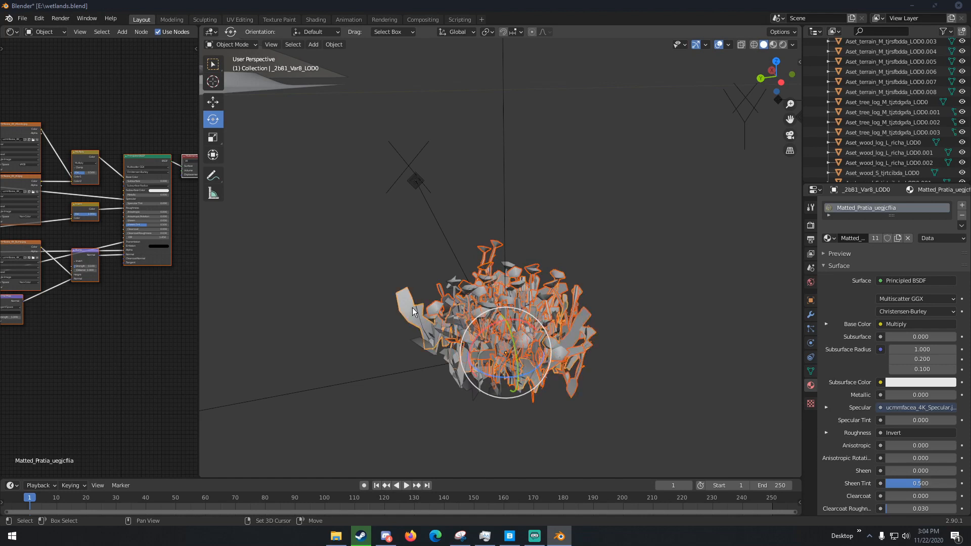
left_click(446, 355, "shift")
left_click(457, 282, "shift")
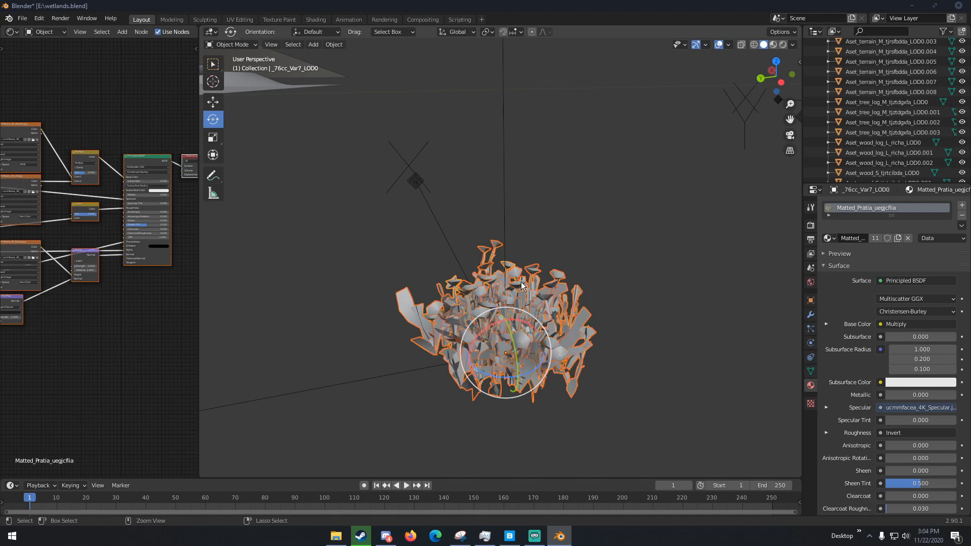
key("ctrl+j")
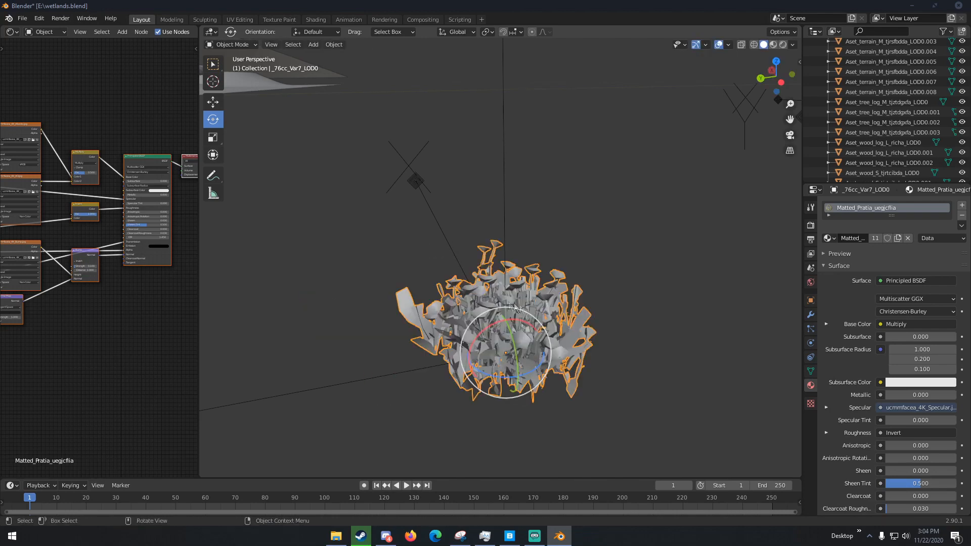
Join the leftover loose Matted_Pratia pieces into the combined plant
left_click(533, 314, "shift")
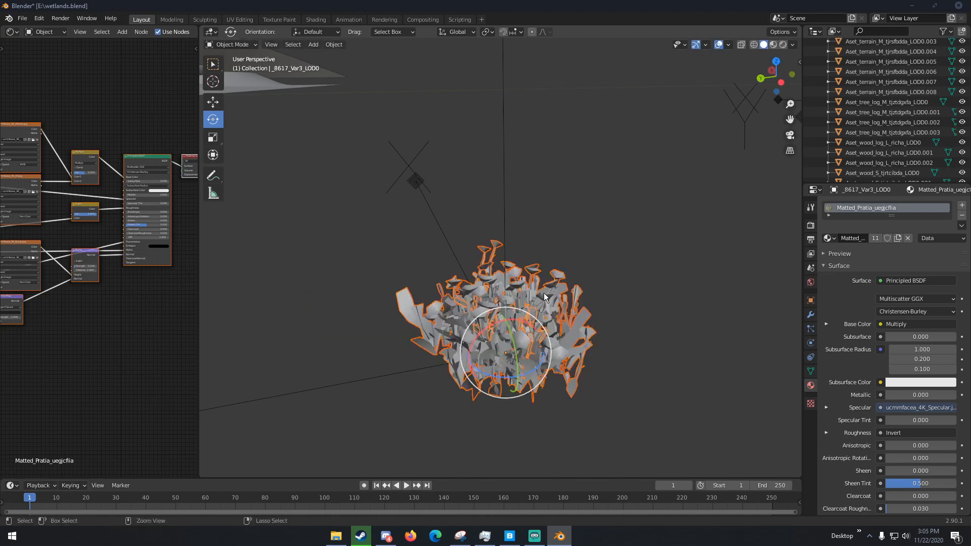
key("ctrl+j")
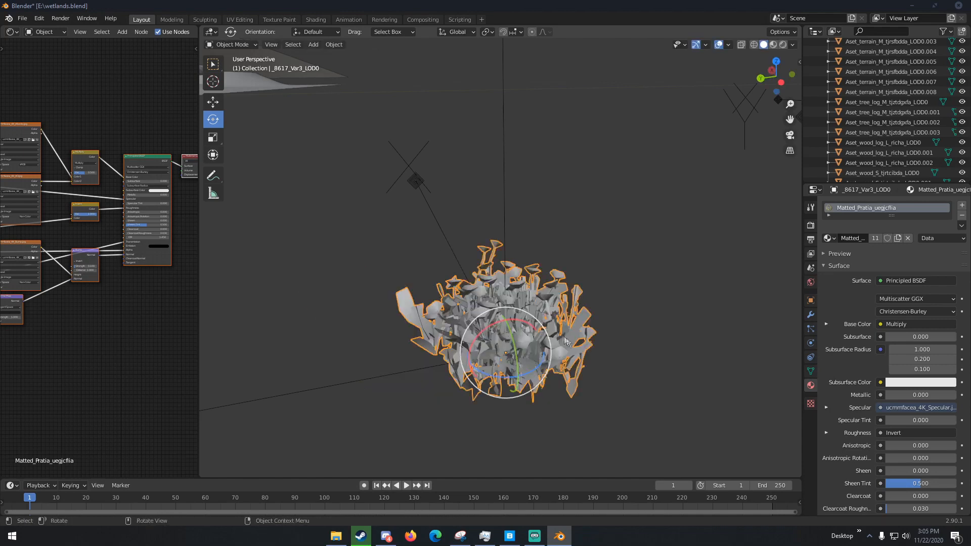
key("KP_Decimal")
left_click(542, 276, "shift")
key("ctrl+j")
Add the joined Sea_Wheatgrass and Swamp_Grass clumps to the selection and create a new collection named Plants from the selected plants
scroll(539, 286, "down", 10)
scroll(539, 286, "down", 5)
middle_click_drag(539, 287, 624, 290)
scroll(534, 297, "down", 2)
left_click(691, 221, "shift")
middle_click_drag(692, 221, 537, 229)
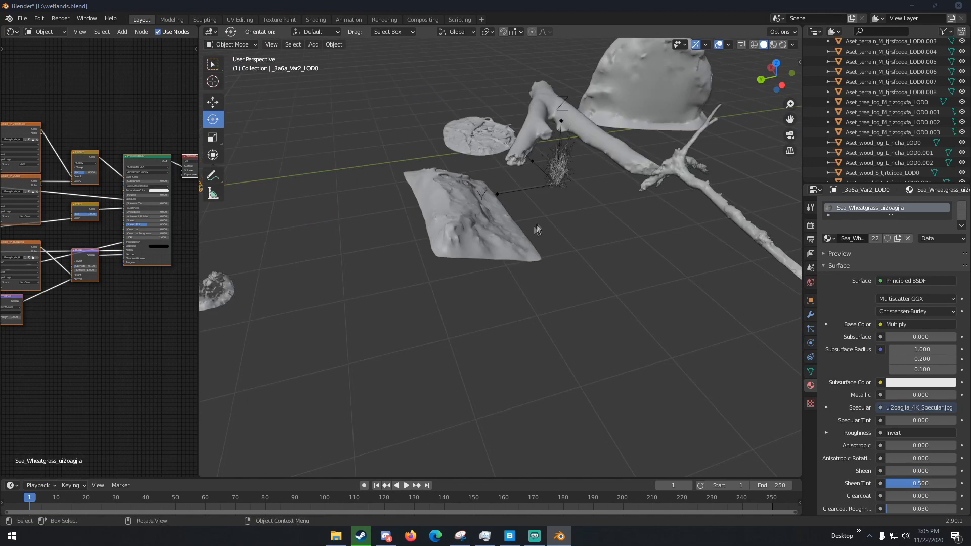
left_click(563, 170, "shift")
middle_click_drag(563, 171, 504, 172)
key("ctrl+g")
left_click(271, 470)
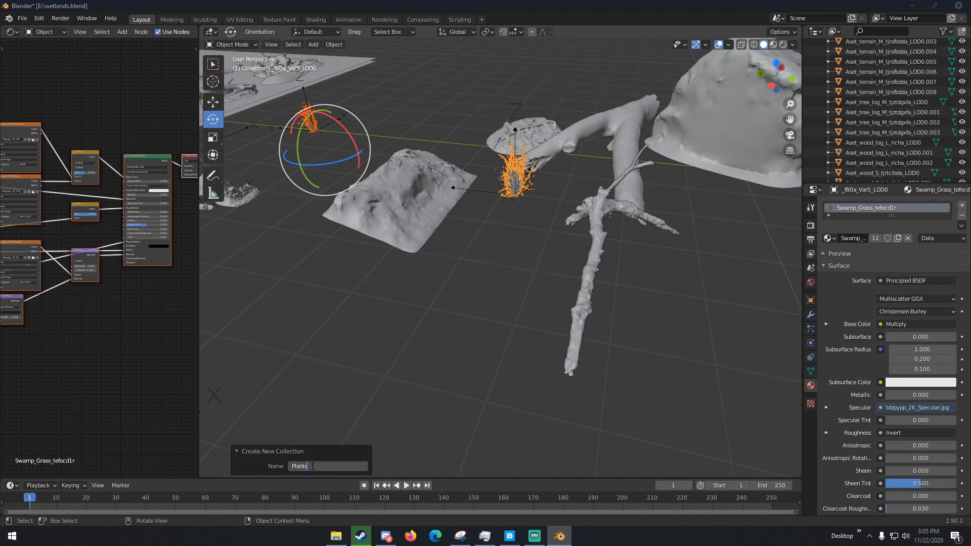
left_click(290, 453)
Select the Wet_Sand_Ground plane under the water and switch it to Weight Paint mode
middle_click_drag(351, 268, 546, 363)
scroll(392, 273, "down", 2)
left_click(360, 277)
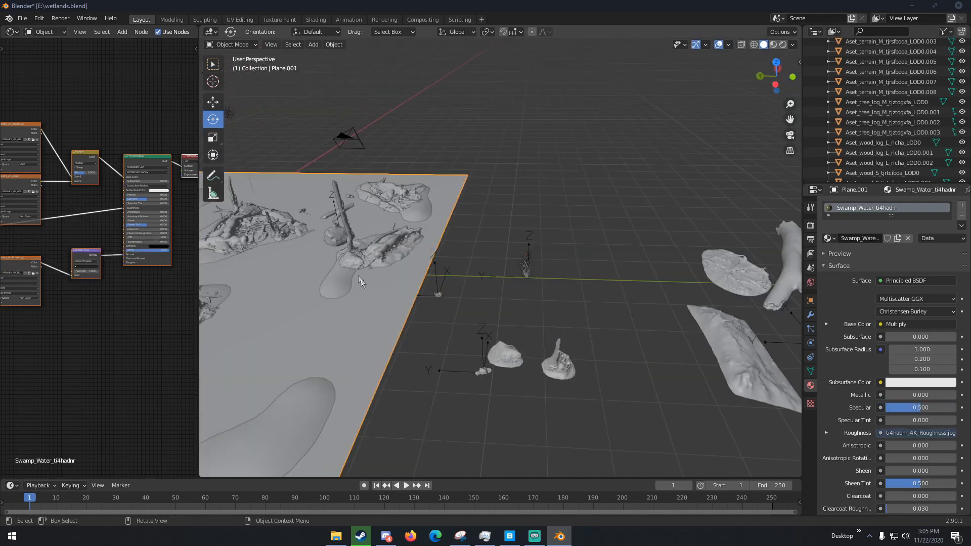
left_click(348, 274)
middle_click_drag(347, 274, 495, 266)
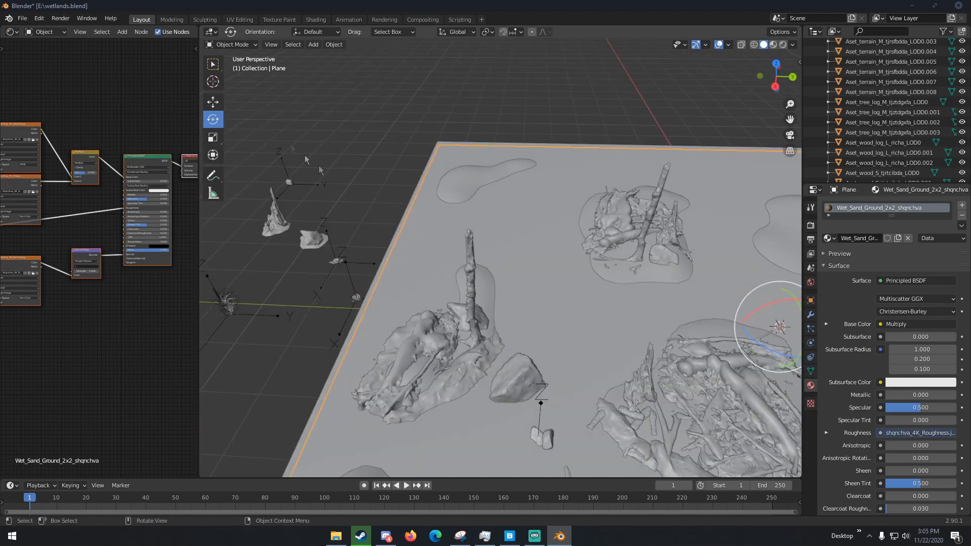
left_click(240, 45)
left_click(240, 101)
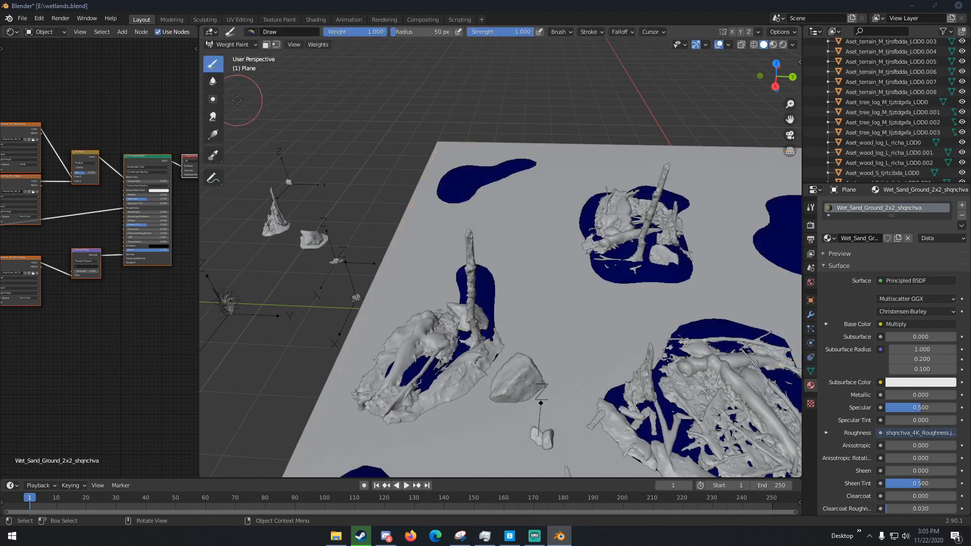
Paint weight at 1.000 with the Draw brush over the large central mound around its roots and logs
middle_click_drag(496, 306, 451, 306)
left_click_drag(462, 323, 476, 304)
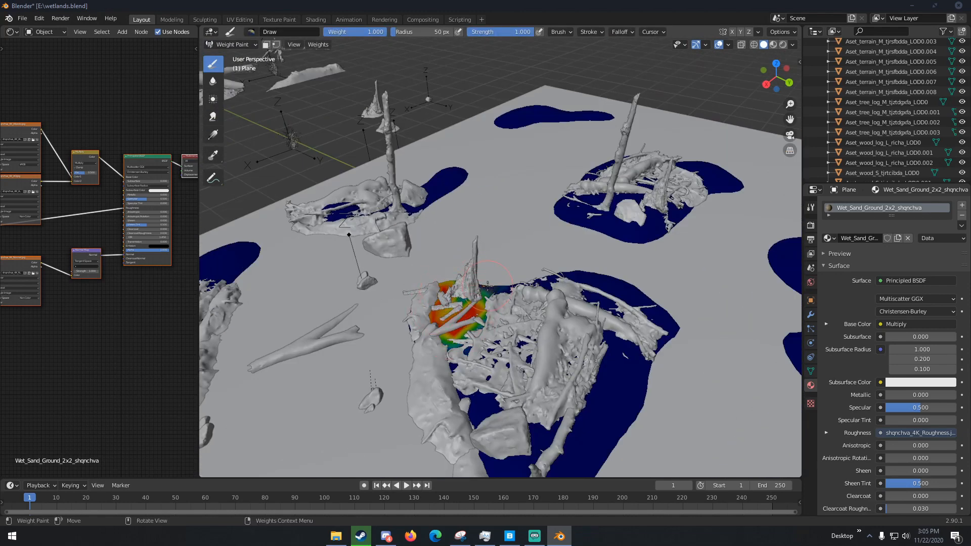
left_click_drag(461, 360, 479, 400)
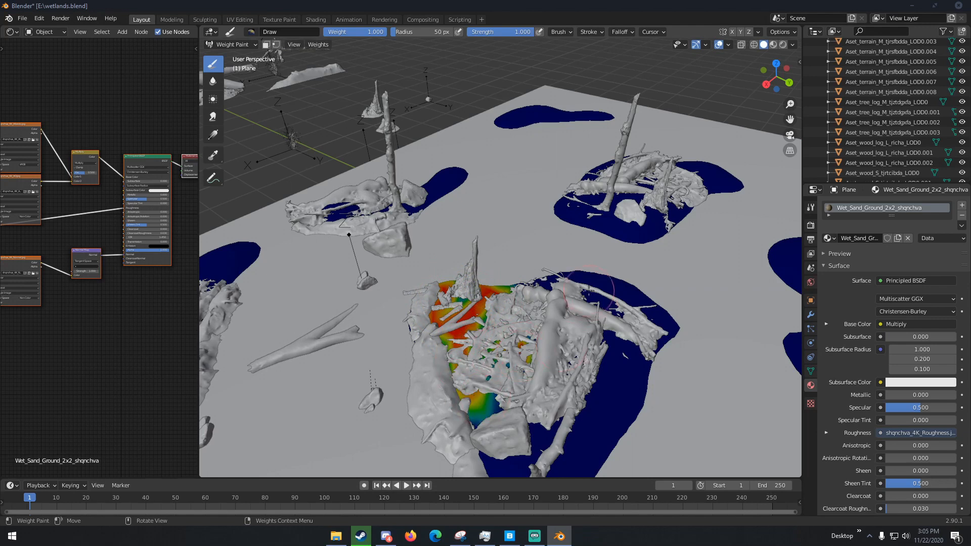
mouse_move(579, 275)
left_mouse_down()
mouse_move(638, 300)
mouse_move(666, 332)
mouse_move(582, 292)
left_mouse_up()
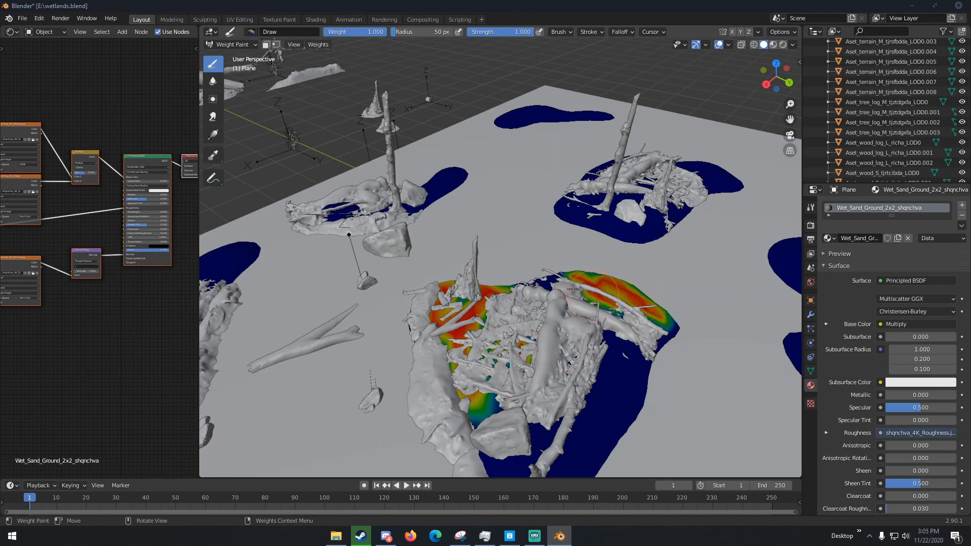
mouse_move(602, 350)
left_mouse_down()
mouse_move(625, 389)
mouse_move(581, 445)
mouse_move(542, 446)
left_mouse_up()
Paint weight on the mounds beside the camera and behind the boulder, check the camera view, and return to Object Mode
scroll(542, 446, "down", 4)
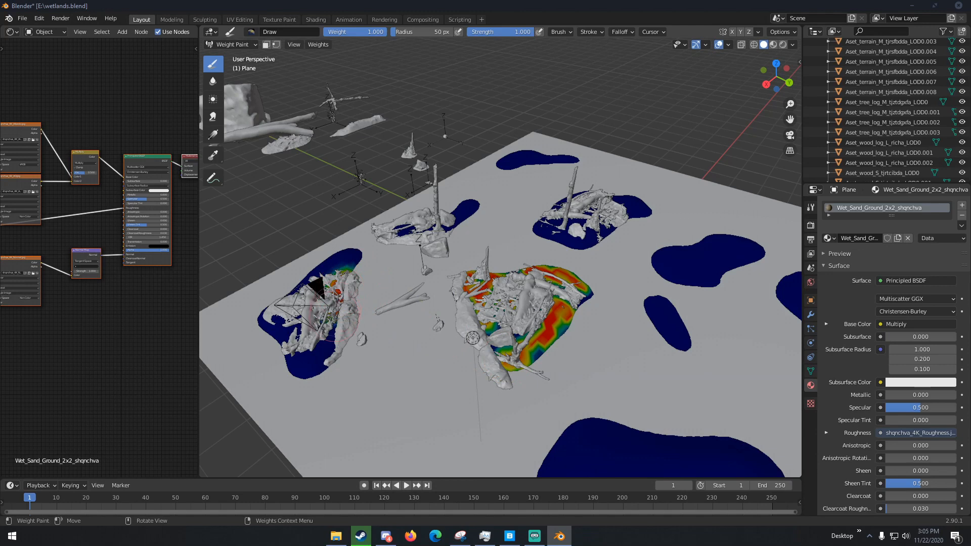
left_click_drag(327, 351, 316, 361)
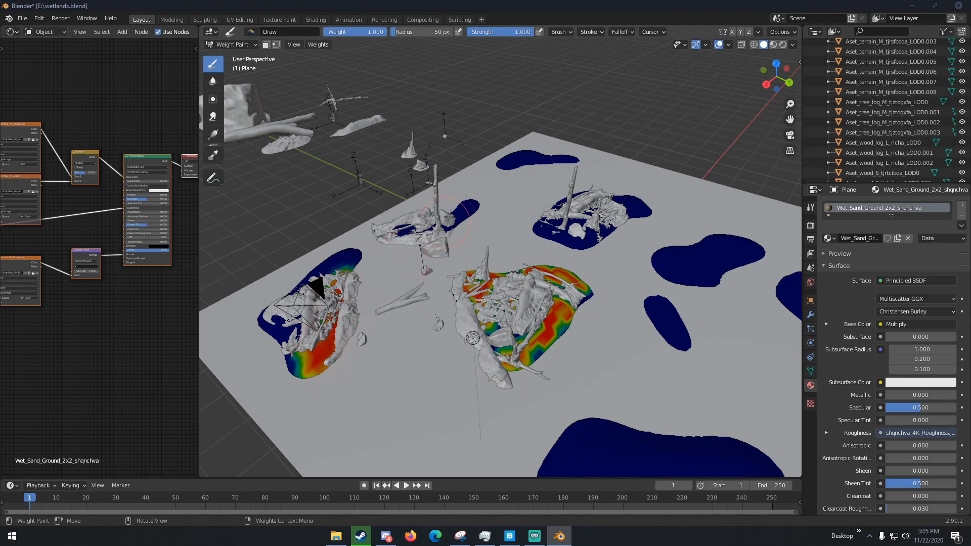
key("KP_0")
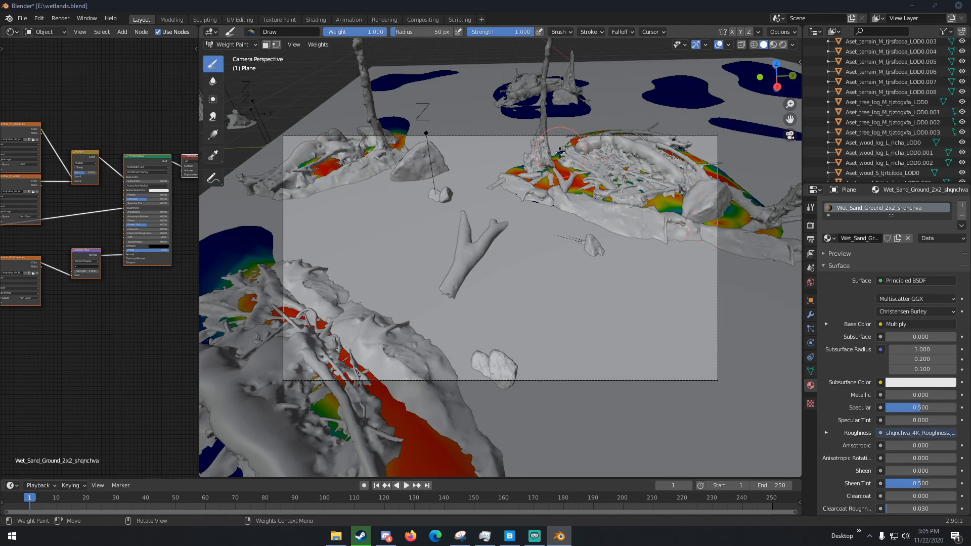
middle_click_drag(561, 152, 607, 314)
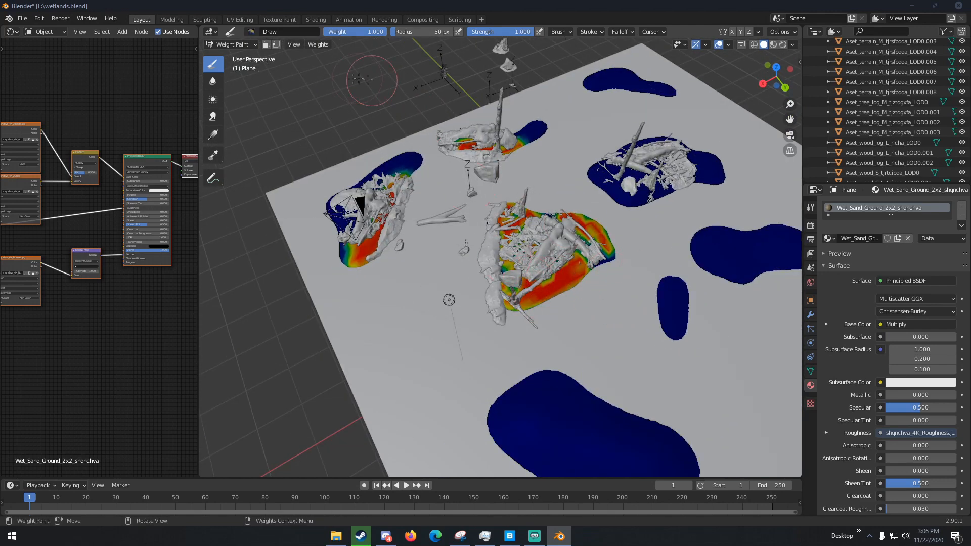
left_click(233, 45)
left_click(236, 60)
Add a particle system to the ground plane and set its type to Hair
middle_click_drag(445, 147, 457, 176)
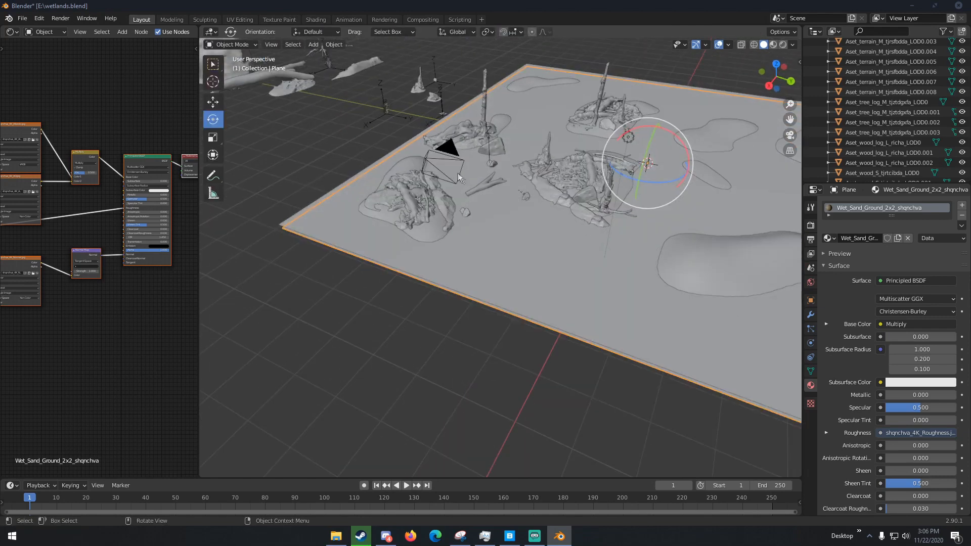
left_click(810, 329)
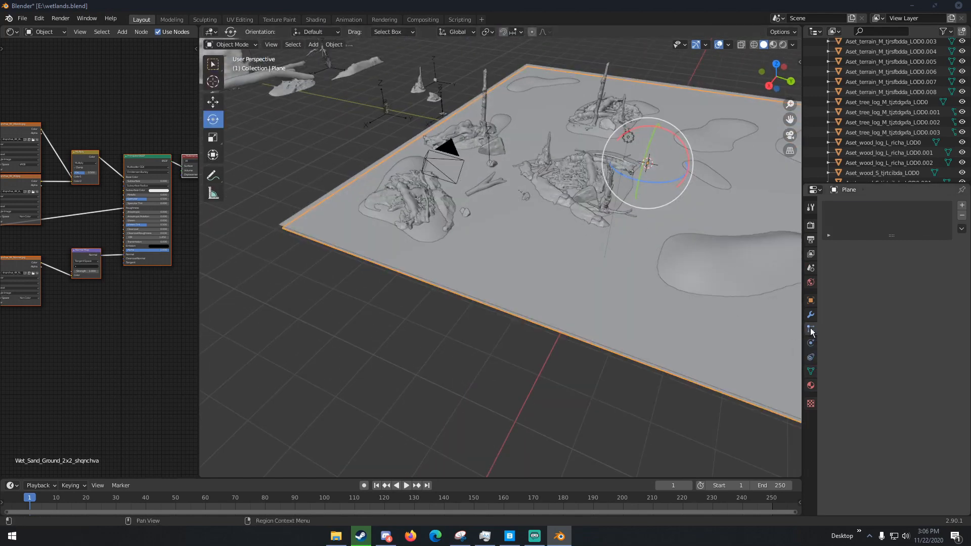
left_click(962, 206)
left_click(926, 262)
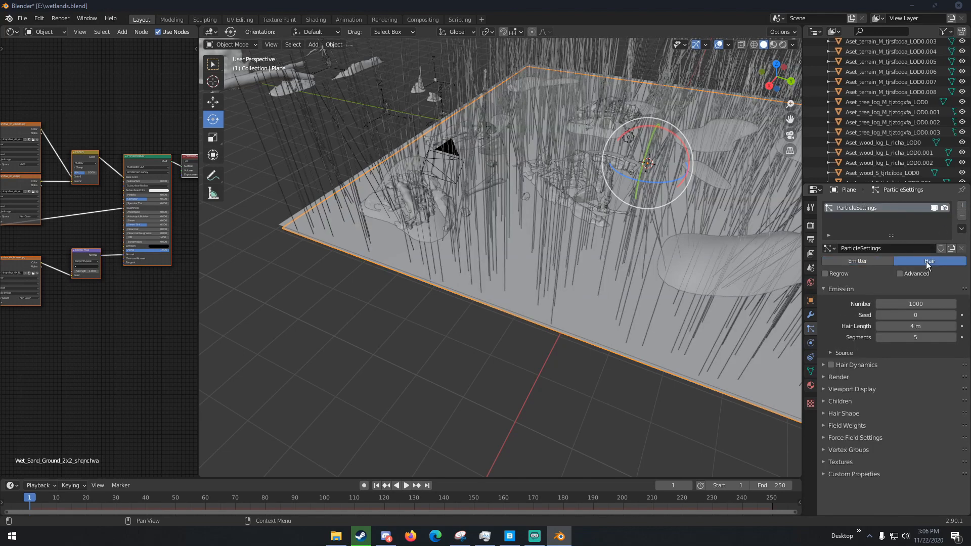
Render the hair particles as a collection, using Plants as the instance collection
left_click(847, 378)
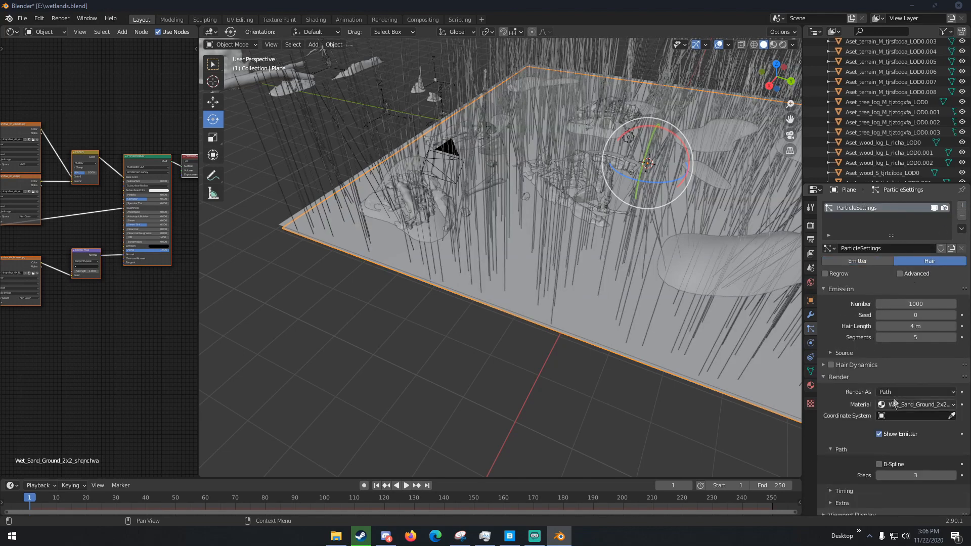
left_click(897, 392)
left_click(894, 437)
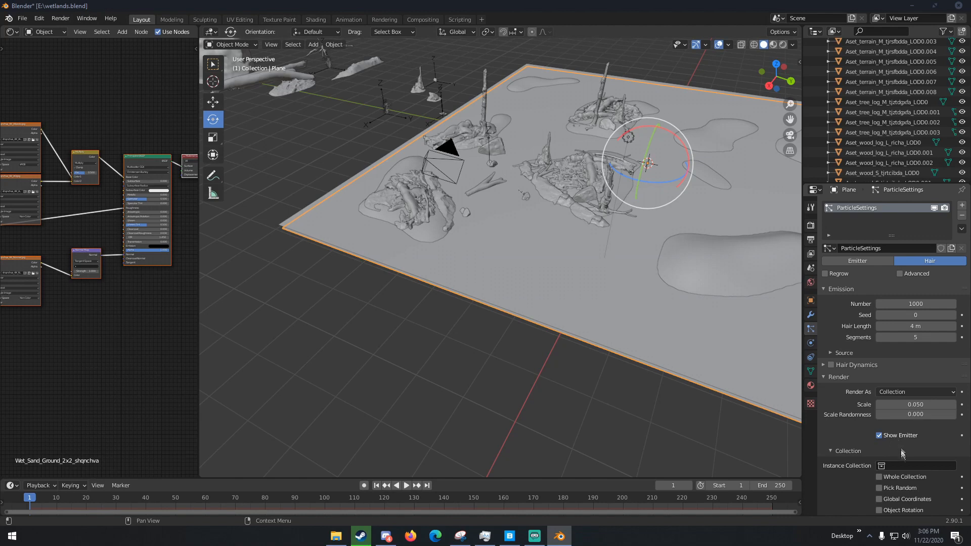
left_click(902, 465)
left_click(864, 371)
Limit the particle density to the painted mounds by assigning the vertex group named Group
scroll(668, 335, "down", 5)
middle_click_drag(668, 335, 634, 314)
scroll(634, 314, "up", 3)
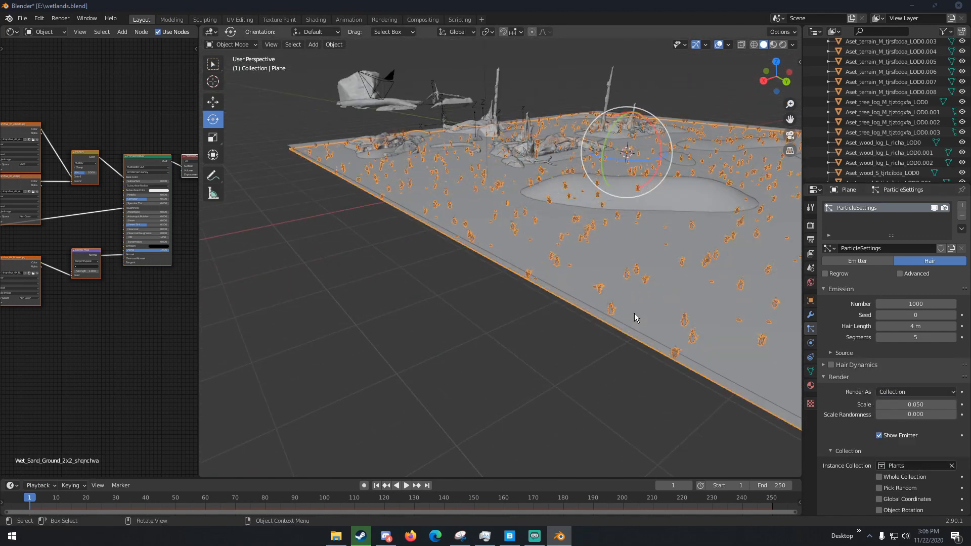
scroll(633, 291, "down", 2)
middle_click_drag(632, 290, 673, 295)
middle_click_drag(674, 295, 729, 333, "shift")
scroll(848, 361, "down", 7)
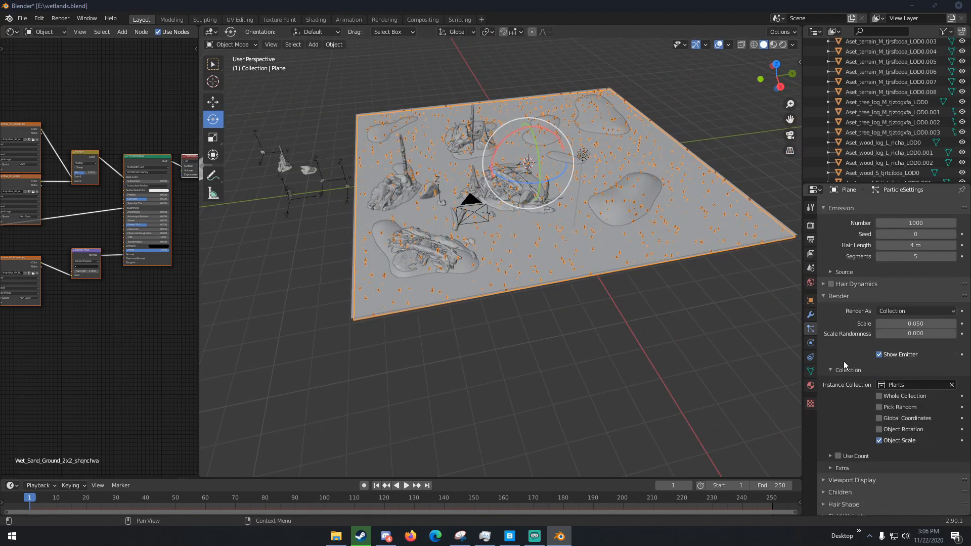
left_click(849, 485)
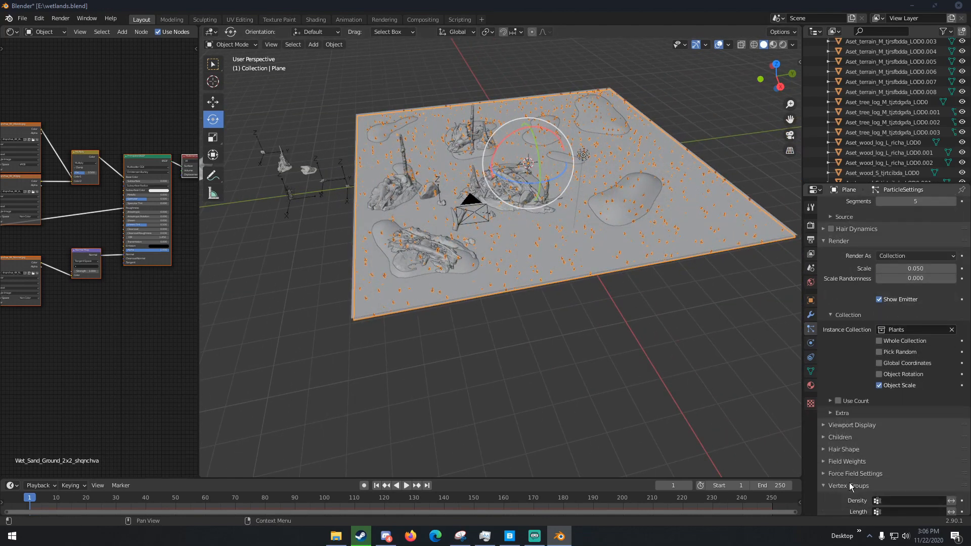
scroll(860, 470, "down", 1)
left_click(905, 481)
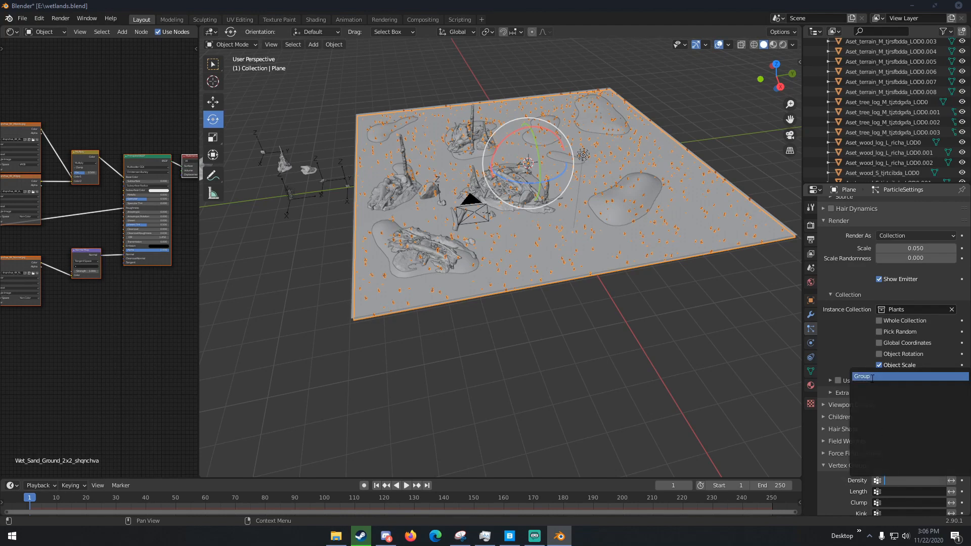
left_click(890, 376)
Examine the size and distribution of the plant instances on the painted mounds from several distances
middle_click_drag(607, 283, 581, 290)
scroll(584, 286, "up", 8)
scroll(575, 280, "down", 6)
scroll(576, 280, "up", 4)
middle_click_drag(587, 256, 590, 303, "shift")
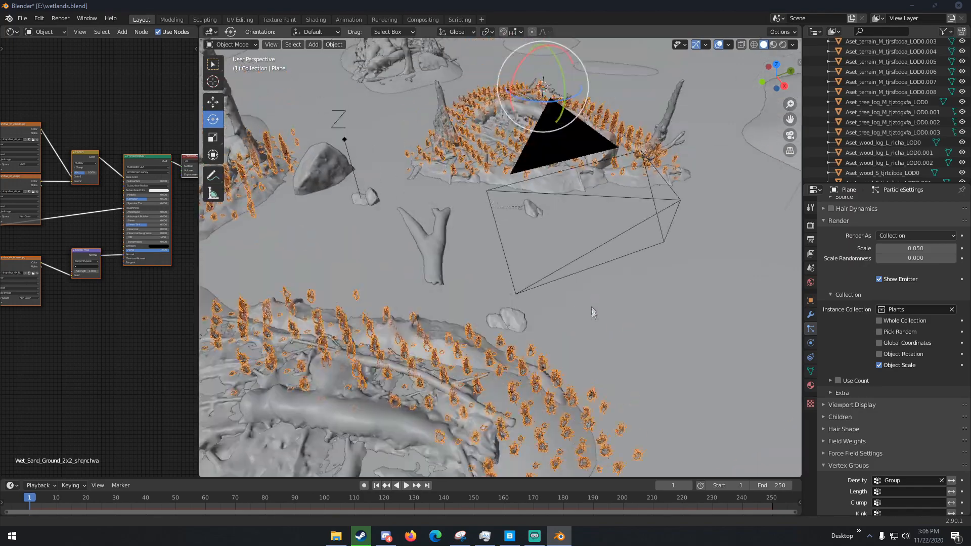
scroll(591, 308, "up", 5)
scroll(591, 299, "up", 10)
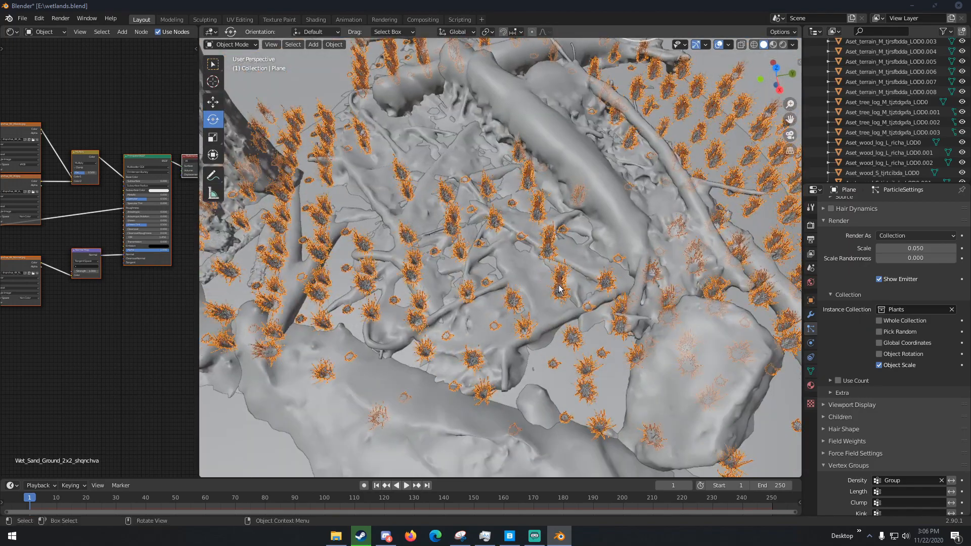
middle_click_drag(559, 285, 537, 272)
middle_click_drag(602, 251, 692, 299, "shift")
scroll(636, 312, "down", 5)
scroll(637, 303, "down", 5)
scroll(617, 304, "up", 5)
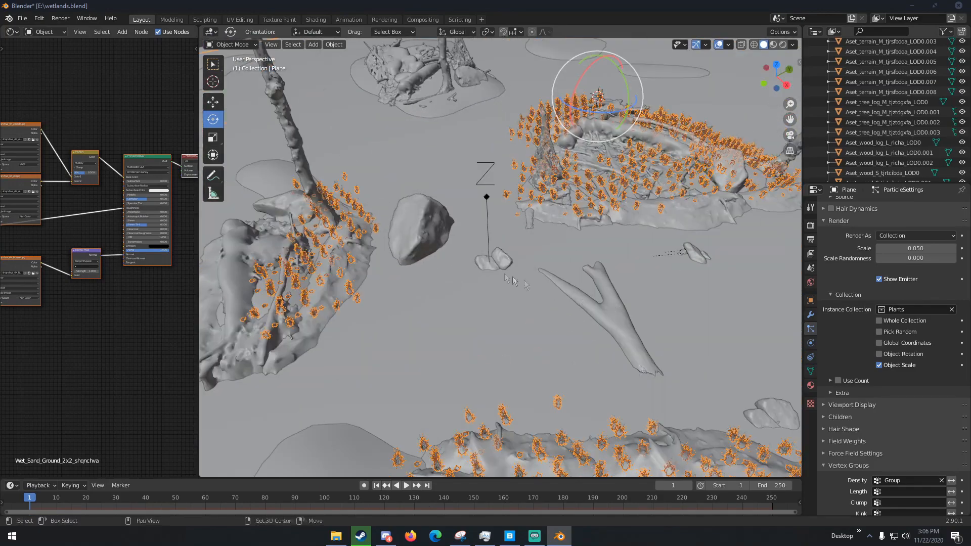
Switch the ground plane to Weight Paint mode and choose the Subtract brush
middle_click_drag(526, 285, 583, 320, "shift")
scroll(583, 321, "up", 4)
middle_click_drag(514, 302, 468, 286)
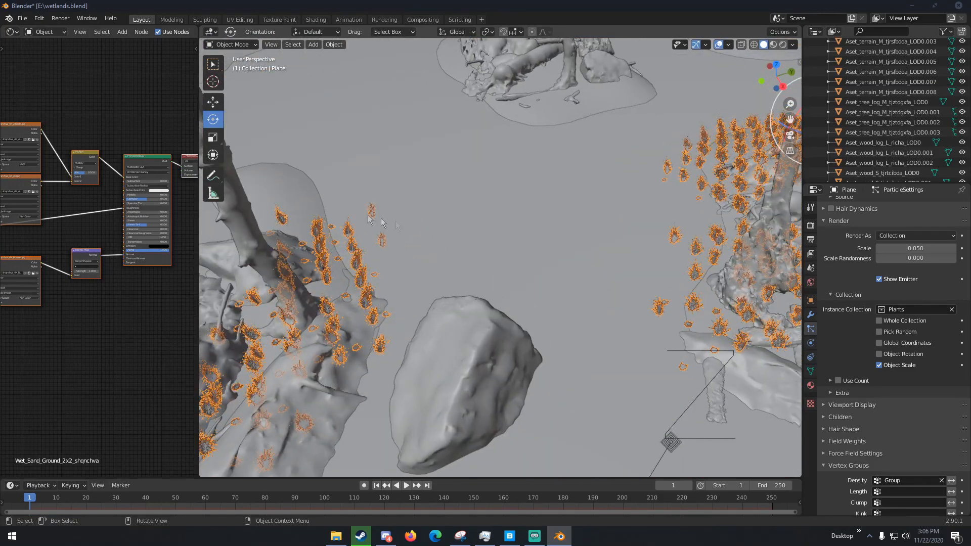
left_click(237, 45)
left_click(228, 101)
left_click(254, 35)
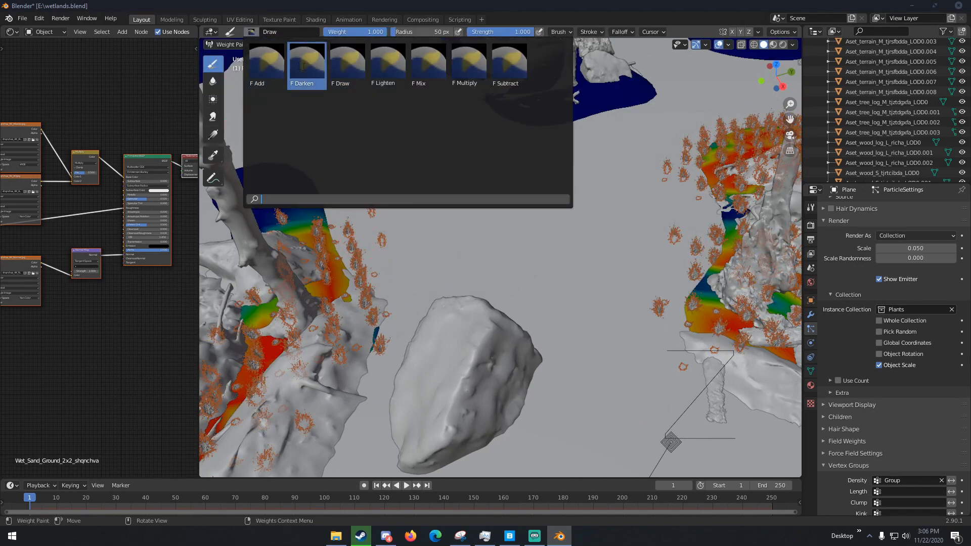
left_click(510, 65)
Subtract vertex weight from the plane around the edge of the small island with the tall trunk to thin out its plants
mouse_move(339, 221)
left_mouse_down()
mouse_move(348, 283)
mouse_move(333, 246)
mouse_move(343, 288)
mouse_move(234, 448)
mouse_move(265, 382)
mouse_move(249, 402)
left_mouse_up()
scroll(257, 398, "down", 3)
mouse_move(319, 370)
left_mouse_down()
mouse_move(338, 357)
mouse_move(267, 446)
mouse_move(323, 385)
left_mouse_up()
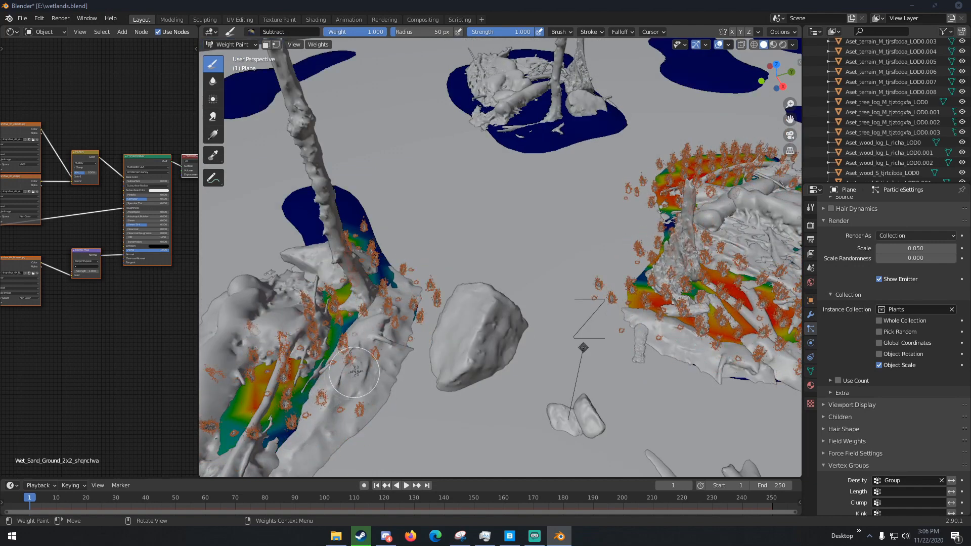
scroll(362, 369, "down", 3)
middle_click_drag(543, 311, 504, 306)
mouse_move(504, 306)
left_mouse_down()
mouse_move(488, 288)
mouse_move(483, 300)
mouse_move(495, 286)
mouse_move(543, 347)
left_mouse_up()
Subtract vertex weight along the outer edges of the large log-covered island to pull the plants back from its border
middle_click_drag(582, 351, 384, 326, "shift")
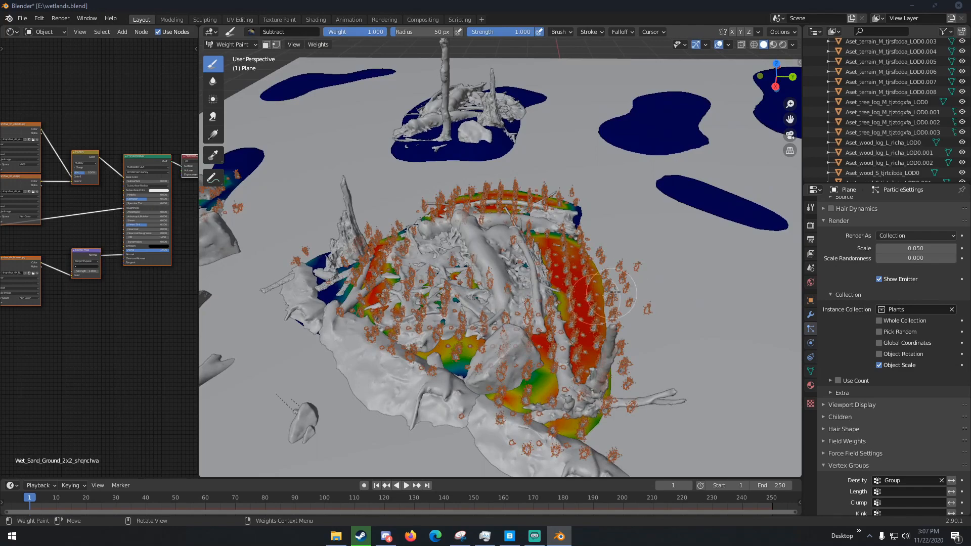
mouse_move(598, 278)
left_mouse_down()
mouse_move(589, 263)
mouse_move(597, 350)
left_mouse_up()
mouse_move(598, 302)
left_mouse_down()
mouse_move(599, 354)
mouse_move(581, 425)
mouse_move(607, 314)
left_mouse_up()
mouse_move(607, 314)
middle_mouse_down()
mouse_move(575, 290)
mouse_move(412, 264)
mouse_move(559, 302)
middle_mouse_up()
scroll(548, 290, "up", 4)
mouse_move(668, 300)
left_mouse_down()
mouse_move(675, 316)
mouse_move(643, 348)
mouse_move(678, 253)
left_mouse_up()
middle_click_drag(711, 232, 667, 254)
mouse_move(532, 195)
left_mouse_down()
mouse_move(518, 187)
mouse_move(600, 363)
mouse_move(613, 300)
mouse_move(510, 152)
left_mouse_up()
middle_click_drag(516, 157, 501, 147)
mouse_move(484, 162)
left_mouse_down()
mouse_move(510, 214)
mouse_move(483, 179)
mouse_move(484, 332)
mouse_move(460, 358)
left_mouse_up()
mouse_move(460, 357)
middle_mouse_down()
mouse_move(455, 365)
mouse_move(488, 327)
mouse_move(524, 347)
mouse_move(466, 299)
middle_mouse_up()
scroll(482, 350, "down", 4)
scroll(467, 299, "up", 4)
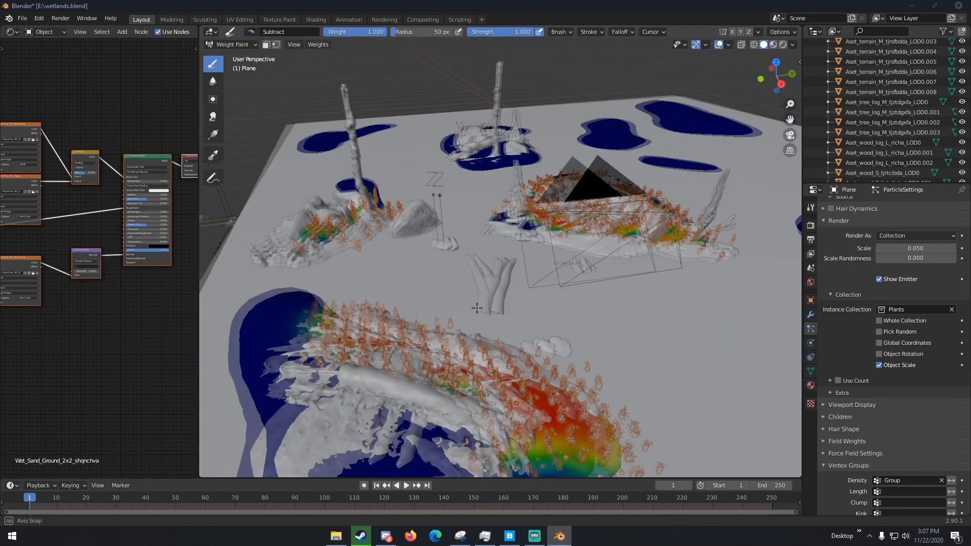
Return to Object Mode and set the plane's particle system to use Interpolated children
left_click(252, 32)
left_click(230, 45)
left_click(228, 54)
scroll(870, 286, "up", 3)
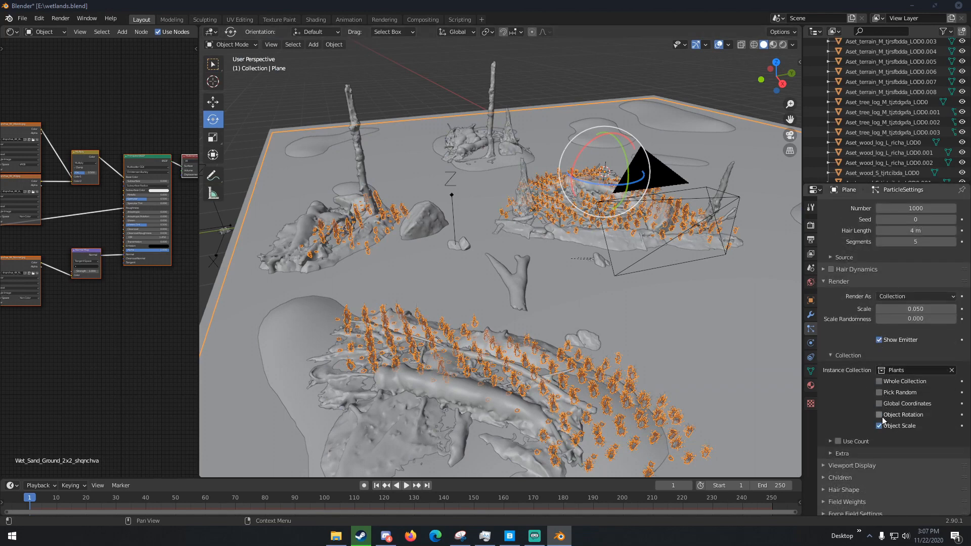
scroll(871, 289, "up", 5)
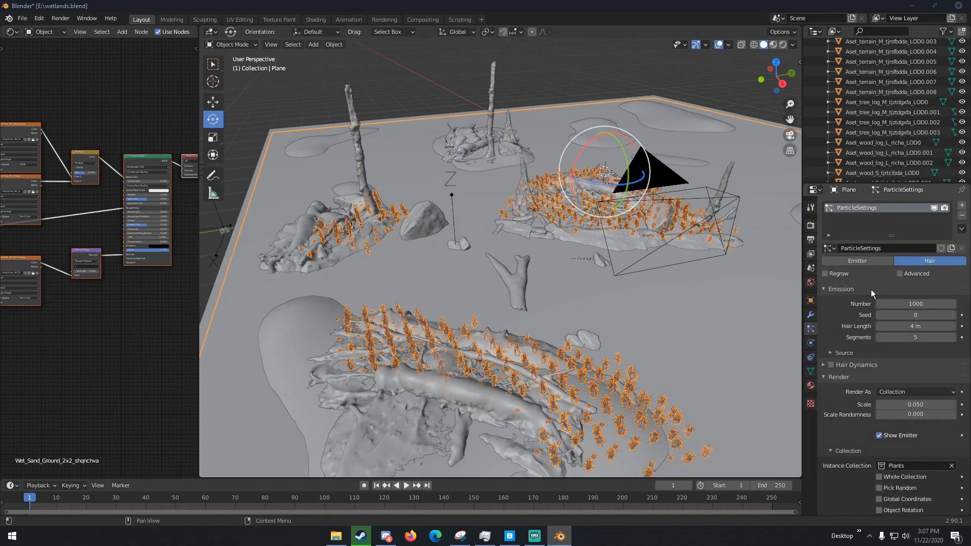
scroll(878, 345, "down", 8)
left_click(847, 412)
left_click(941, 426)
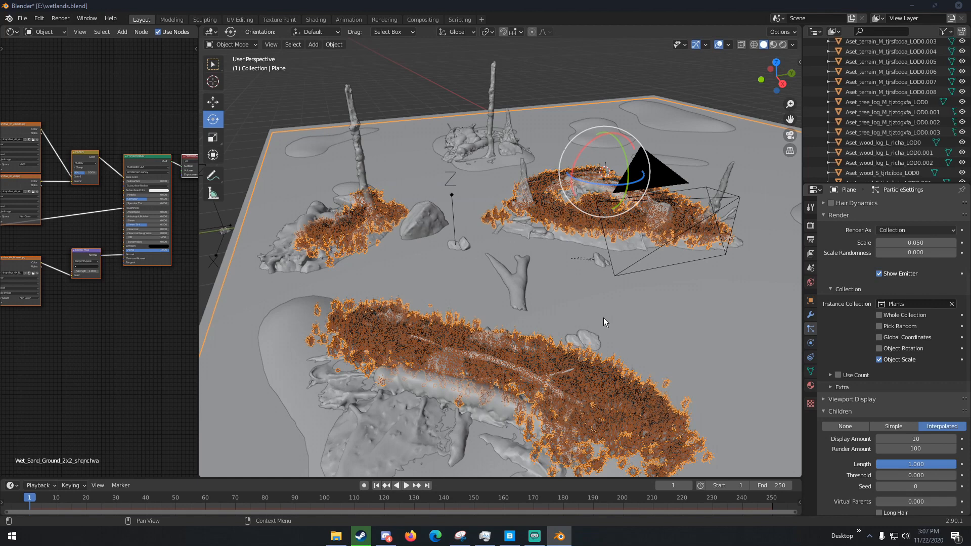
Set both the display amount and the render amount of the particle children to 3
middle_click_drag(604, 317, 602, 309)
left_click(917, 438)
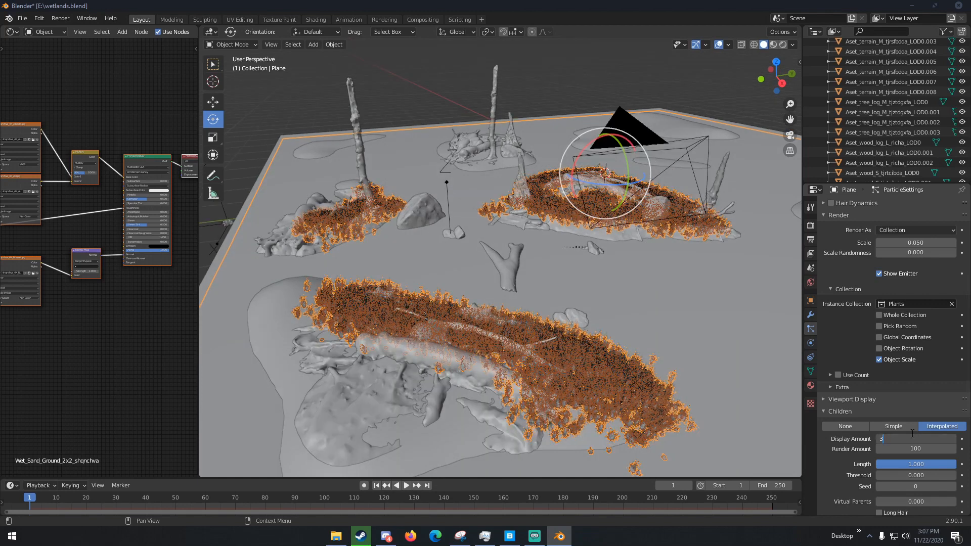
key("Return")
left_click(921, 454)
type("3")
key("Return")
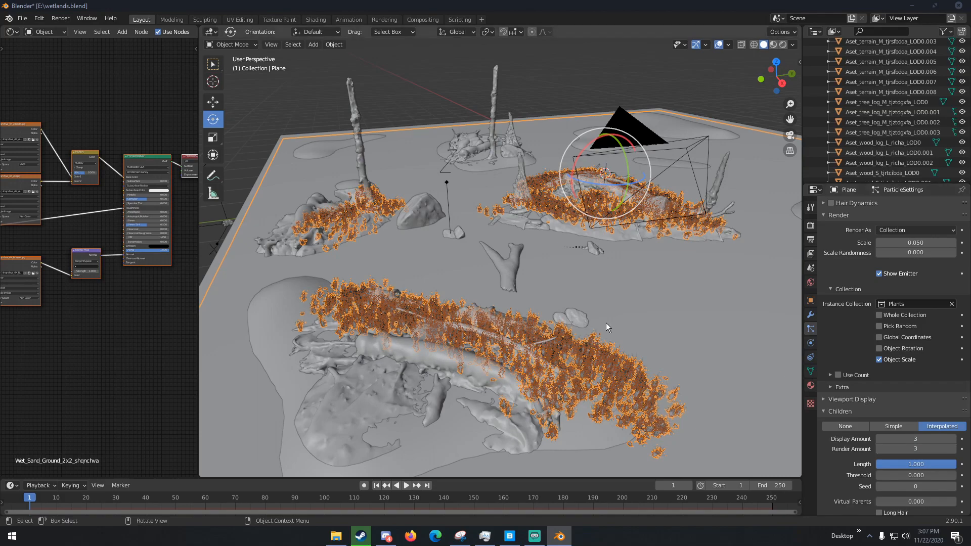
Examine the density and size of the scattered plants on the islands up close and from a distance
scroll(606, 323, "up", 5)
middle_click_drag(605, 322, 557, 335)
scroll(603, 320, "up", 7)
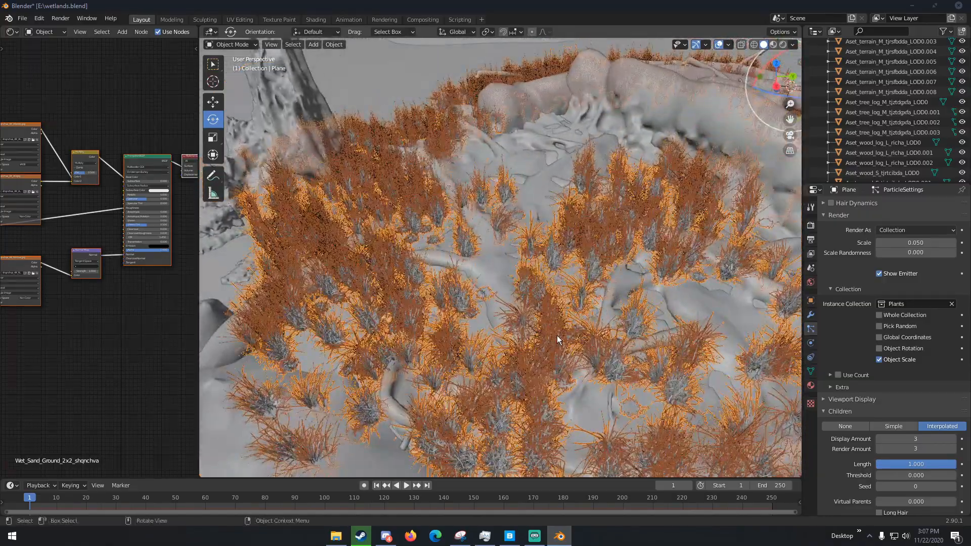
scroll(557, 335, "down", 5)
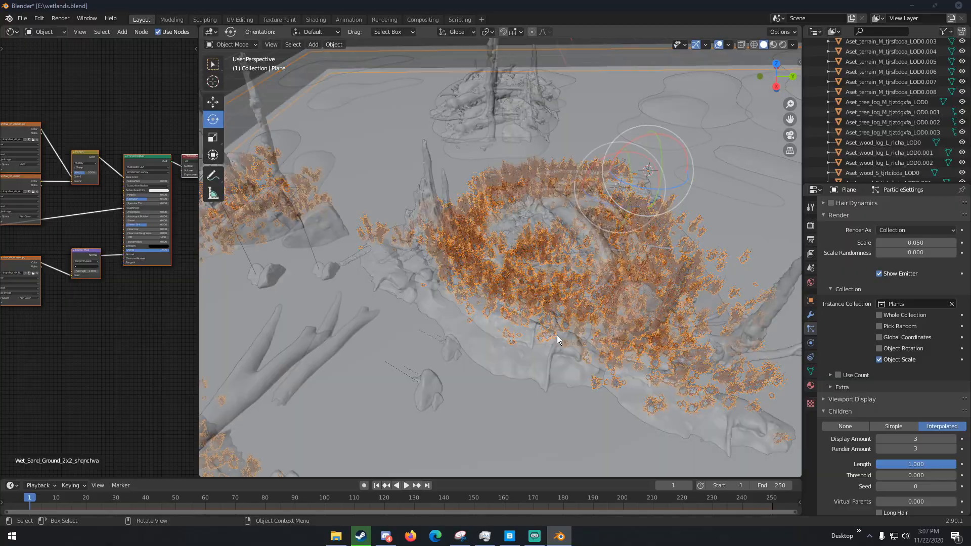
scroll(556, 335, "up", 9)
middle_click_drag(557, 335, 611, 318)
scroll(612, 319, "up", 4)
scroll(612, 318, "down", 6)
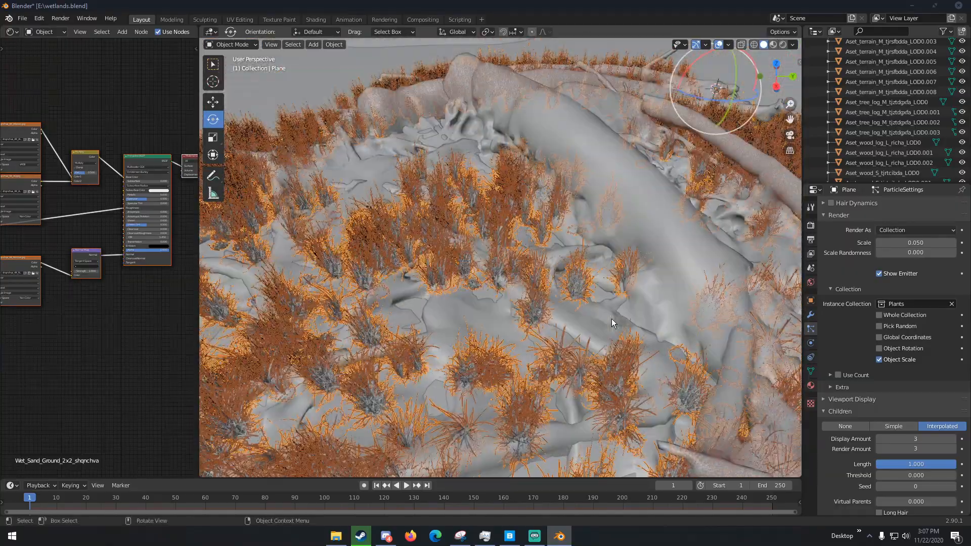
scroll(610, 318, "up", 6)
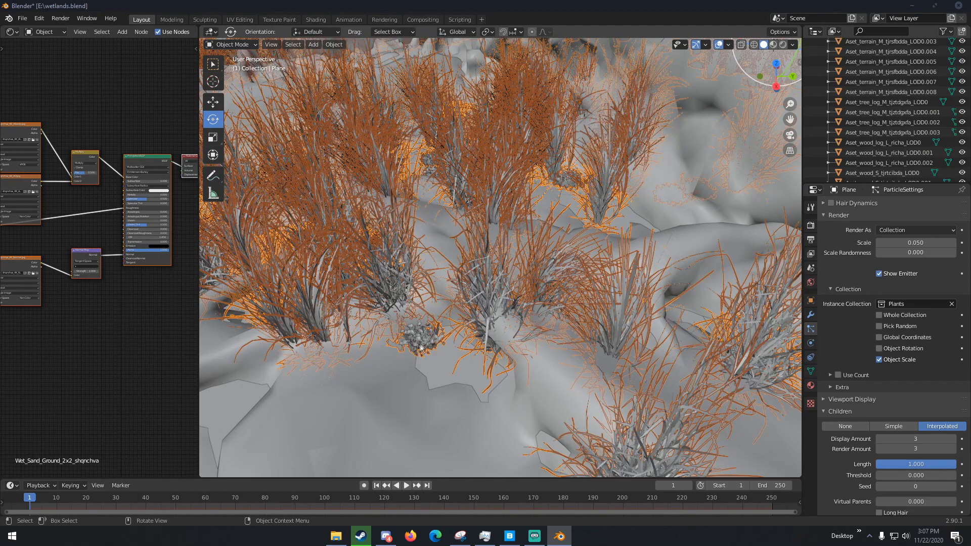
scroll(421, 348, "down", 10)
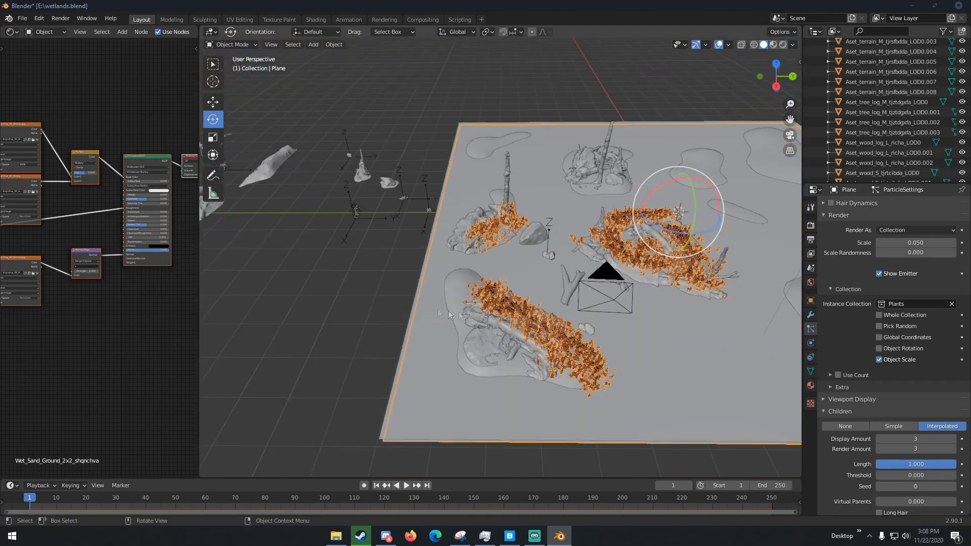
Scale up the small Matted Pratia source plant beside the ground plane and compare its instances on the islands
middle_click_drag(455, 316, 601, 352, "shift")
scroll(485, 317, "up", 3)
middle_click_drag(624, 282, 401, 262, "shift")
left_click(402, 262)
key("s")
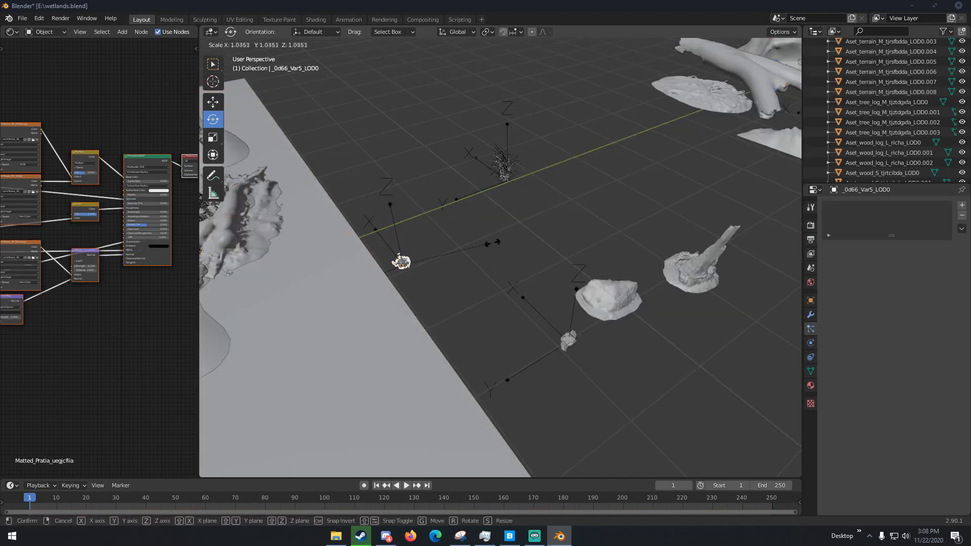
left_click(493, 243)
middle_click_drag(493, 243, 569, 274)
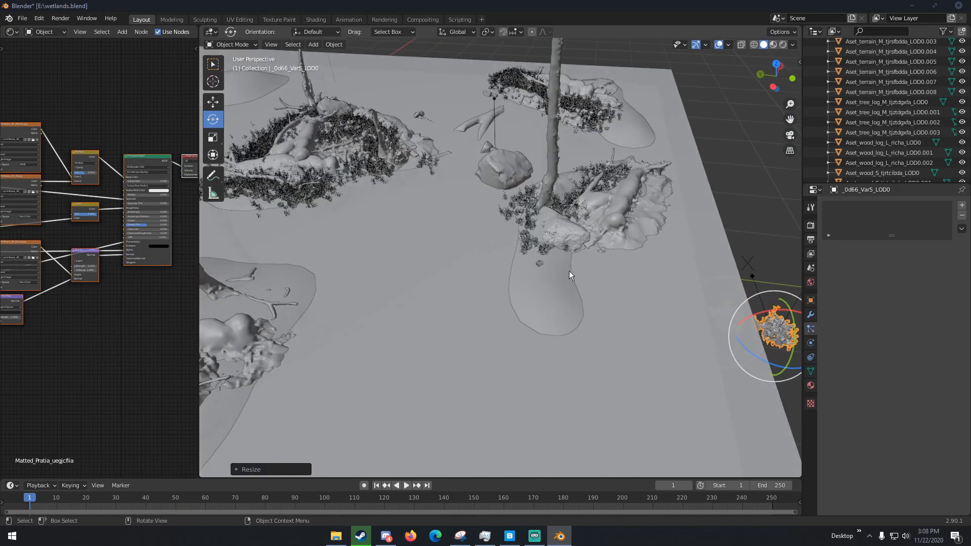
scroll(569, 271, "up", 6)
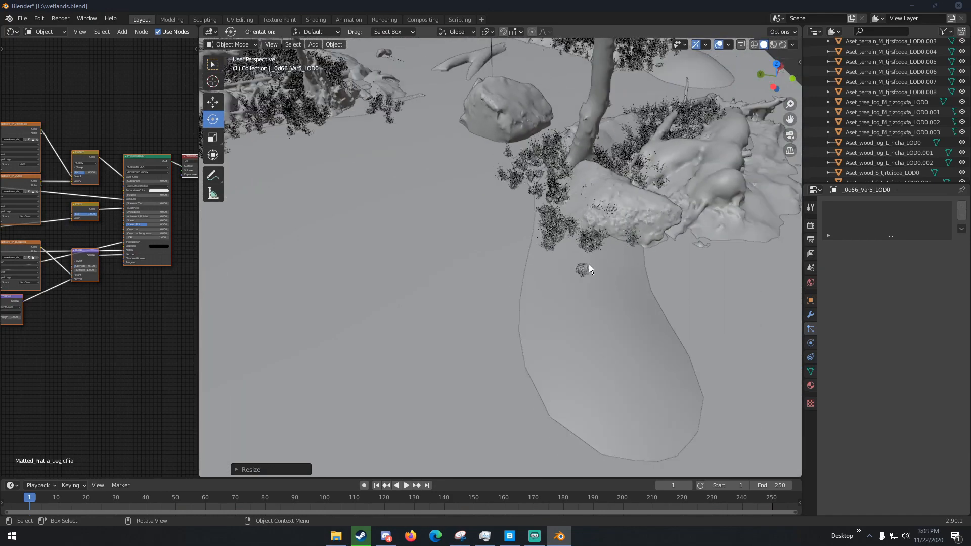
scroll(589, 266, "down", 2)
scroll(588, 265, "down", 5)
Resize the Matted Pratia source plant once more and check the scattered instances
key("s")
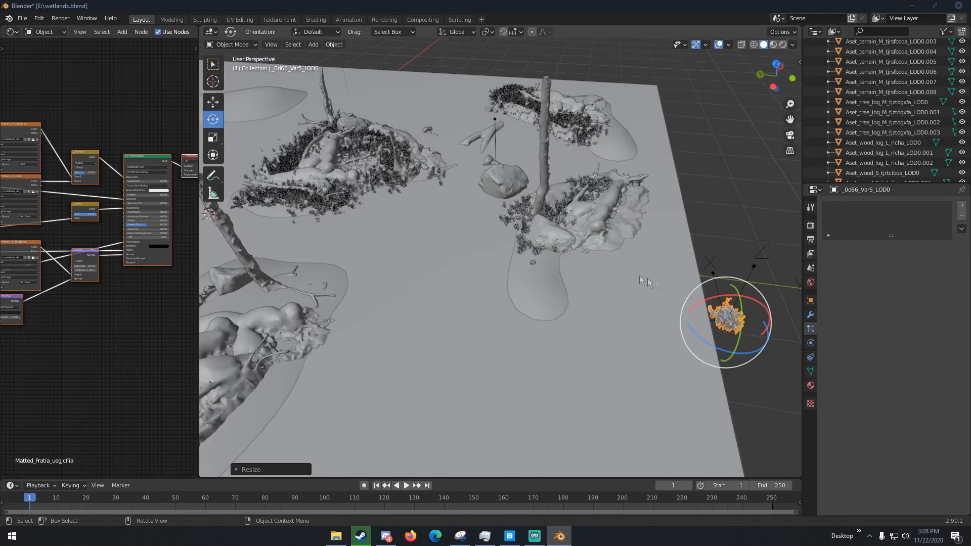
left_click(731, 319)
middle_click_drag(638, 292, 612, 272)
scroll(675, 265, "up", 6)
middle_click_drag(675, 266, 591, 245)
Save the file and preview the scene through the camera in Rendered shading
key("KP_0")
key("ctrl+s")
key("z")
left_click(598, 208)
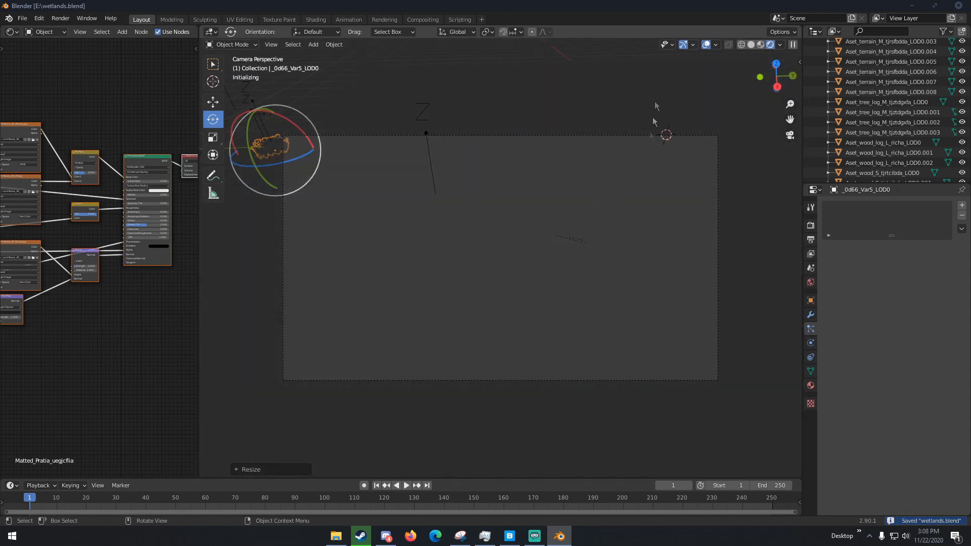
left_click(706, 44)
left_click(357, 99)
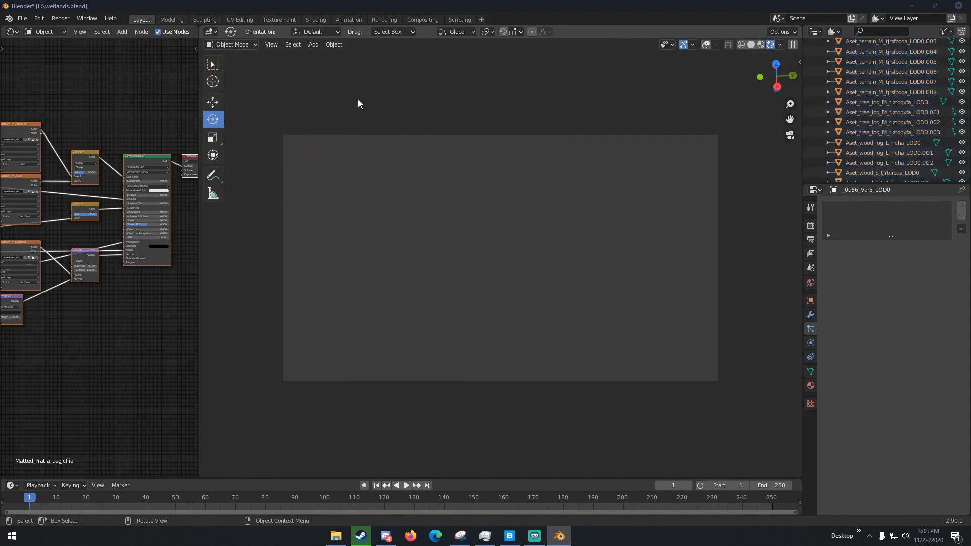
left_click(705, 44)
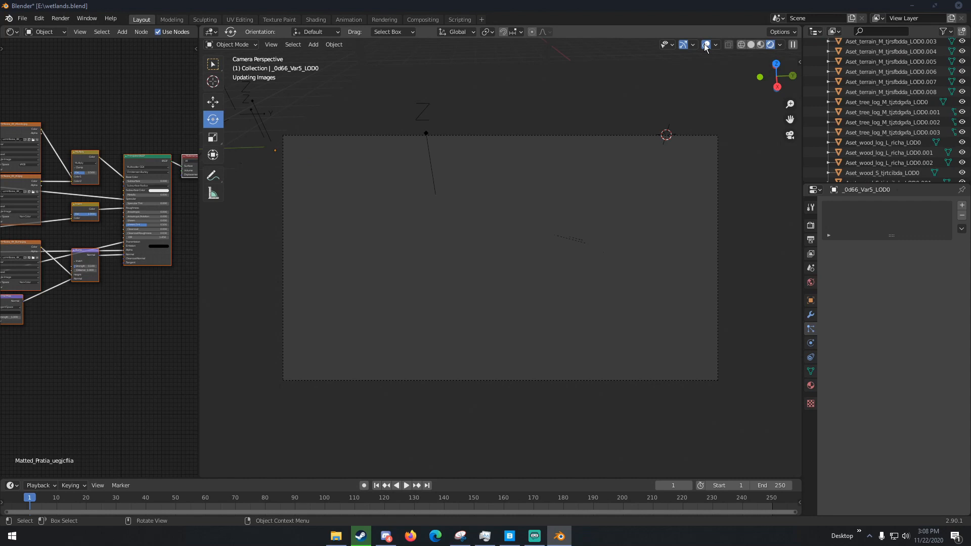
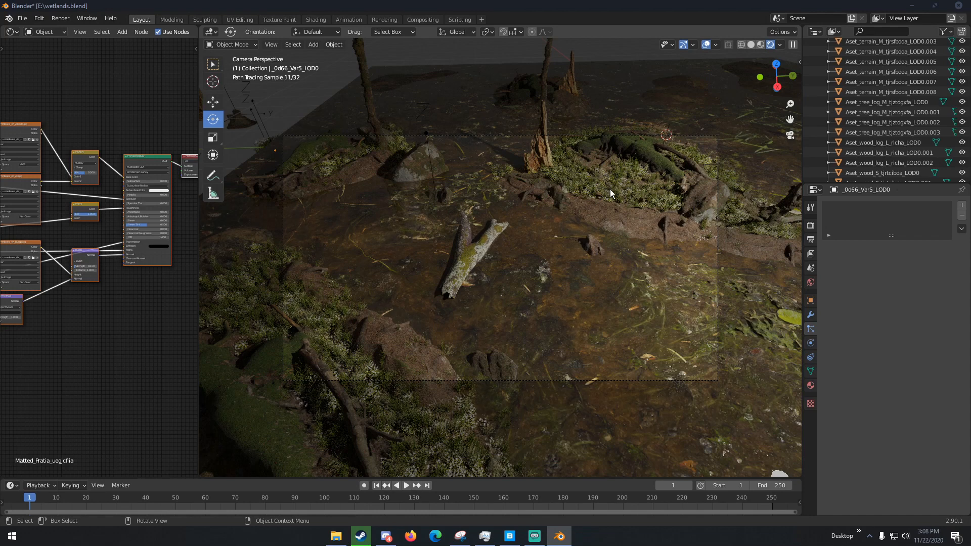
Return the viewport to Solid shading and open hdrihaven.com in the Firefox browser
key("z")
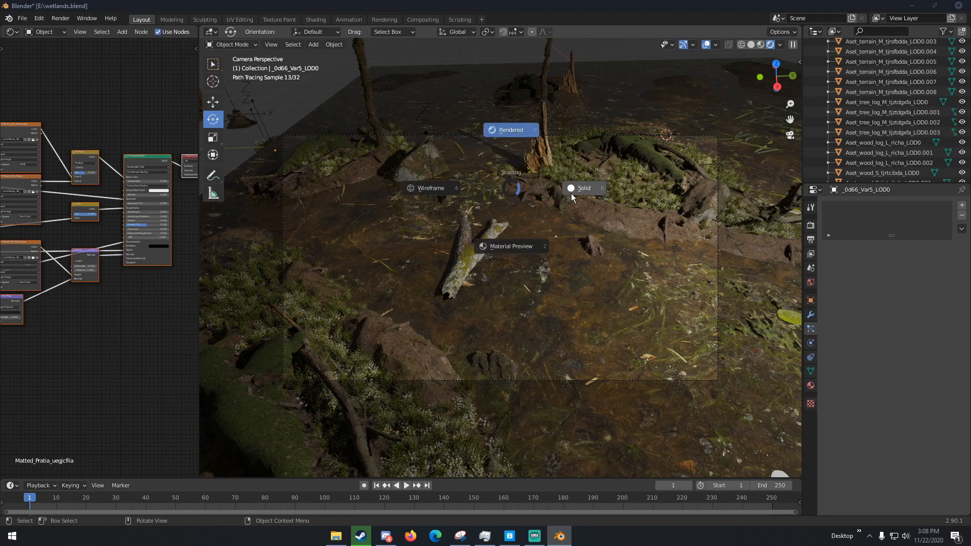
left_click(578, 192)
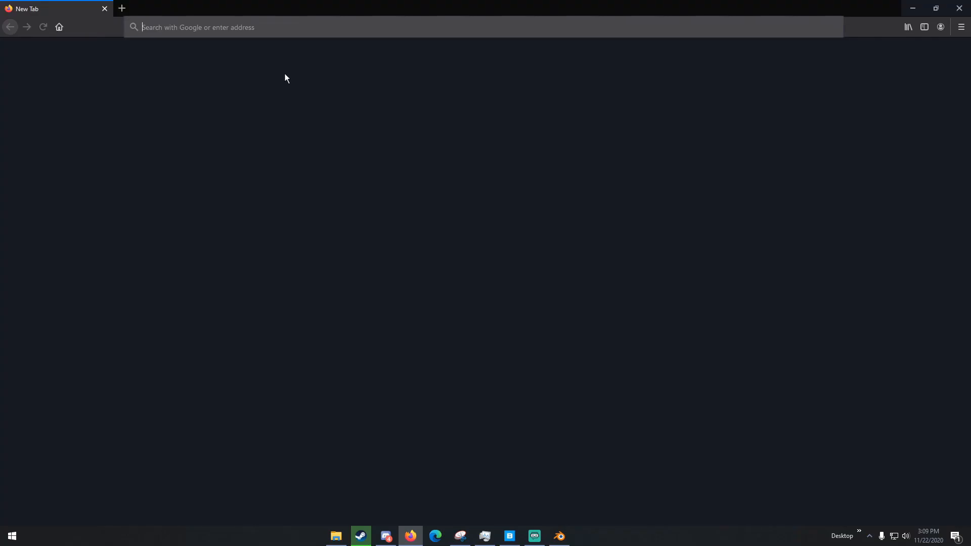
type("hdrihaven.com/")
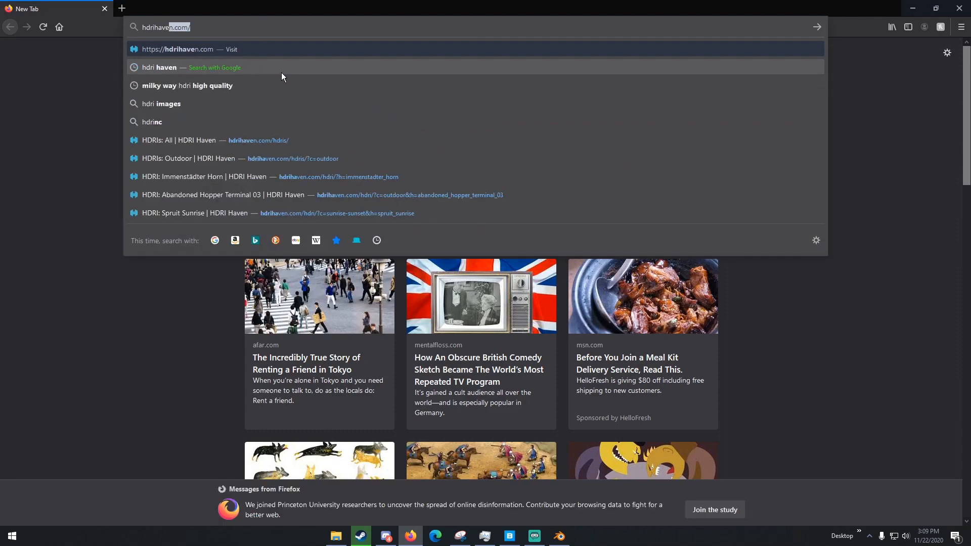
key("Return")
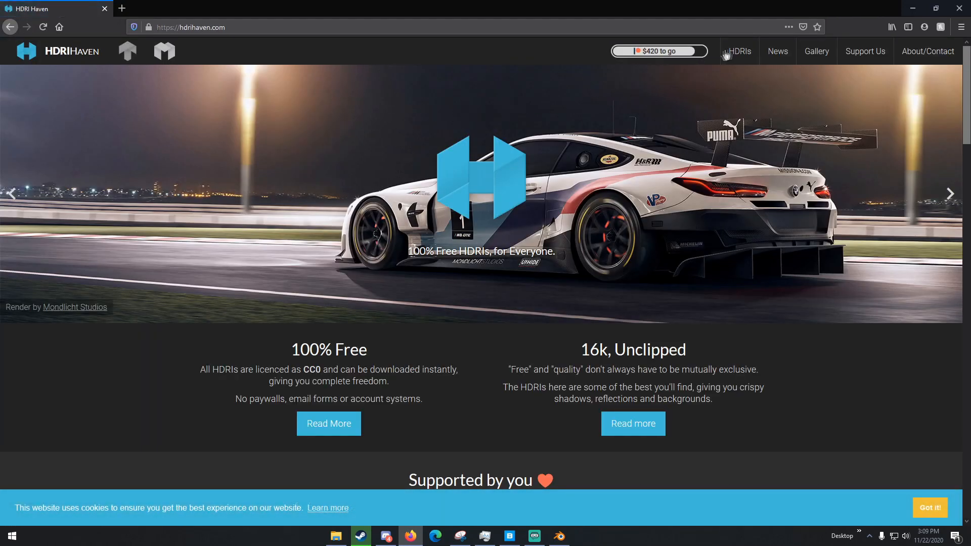
Open the Outdoor category of the HDRI library and browse for a natural forest environment
left_click(745, 56)
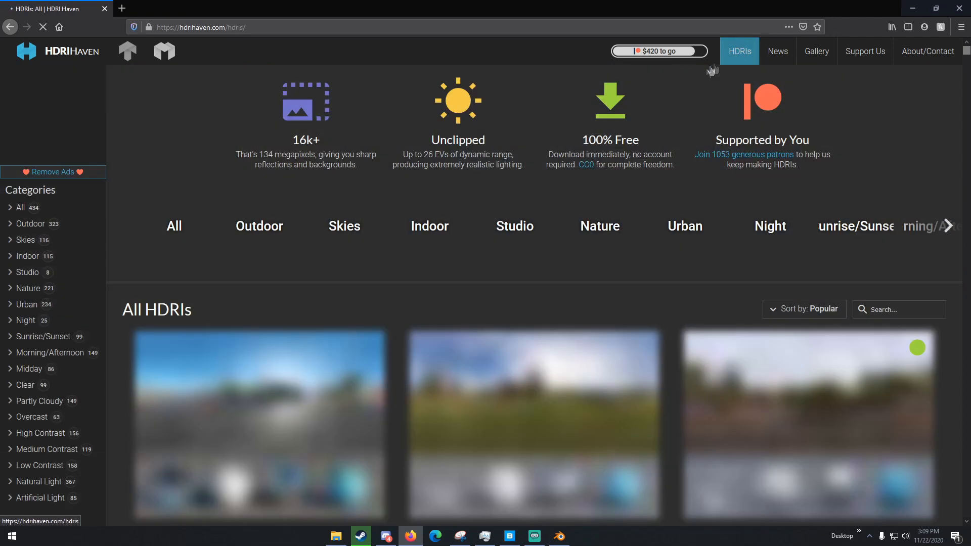
left_click(264, 211)
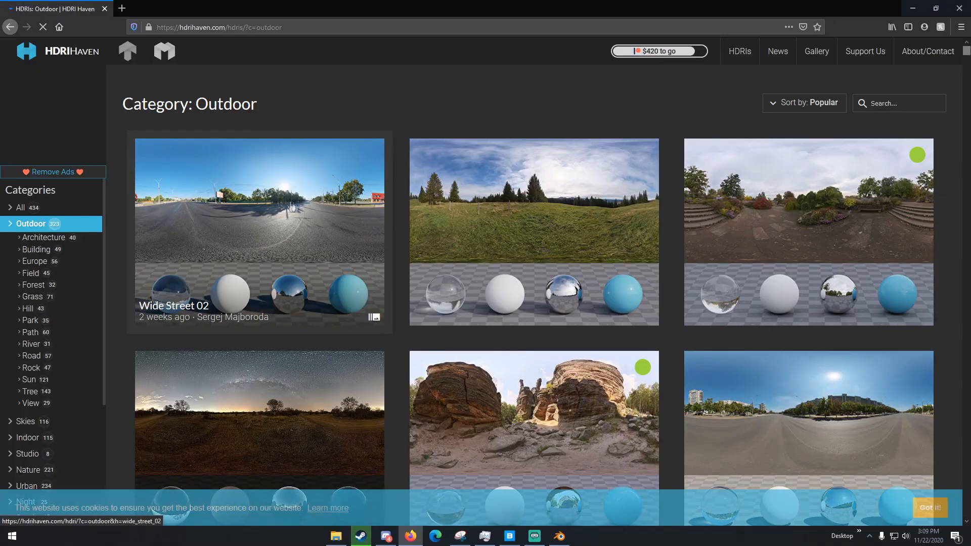
scroll(459, 218, "down", 3)
scroll(459, 218, "down", 10)
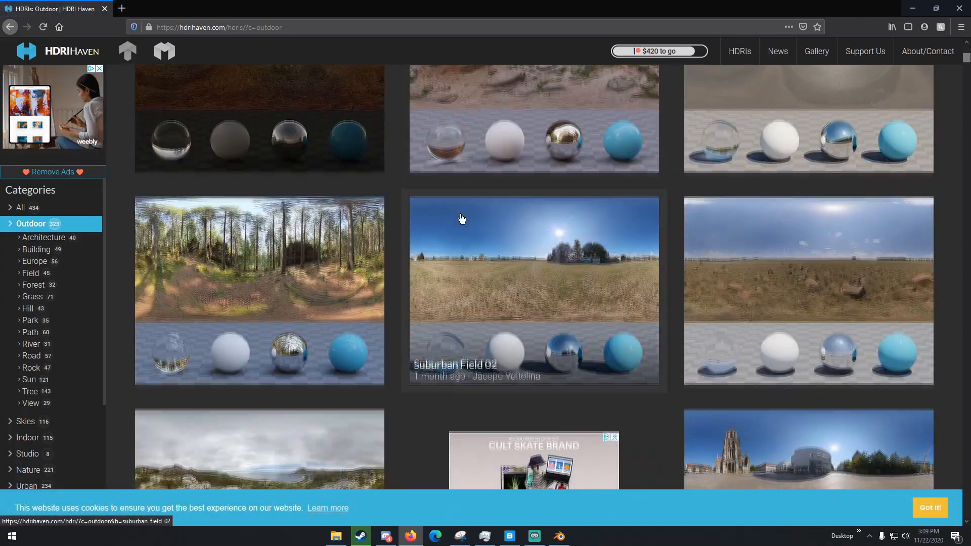
scroll(462, 218, "down", 10)
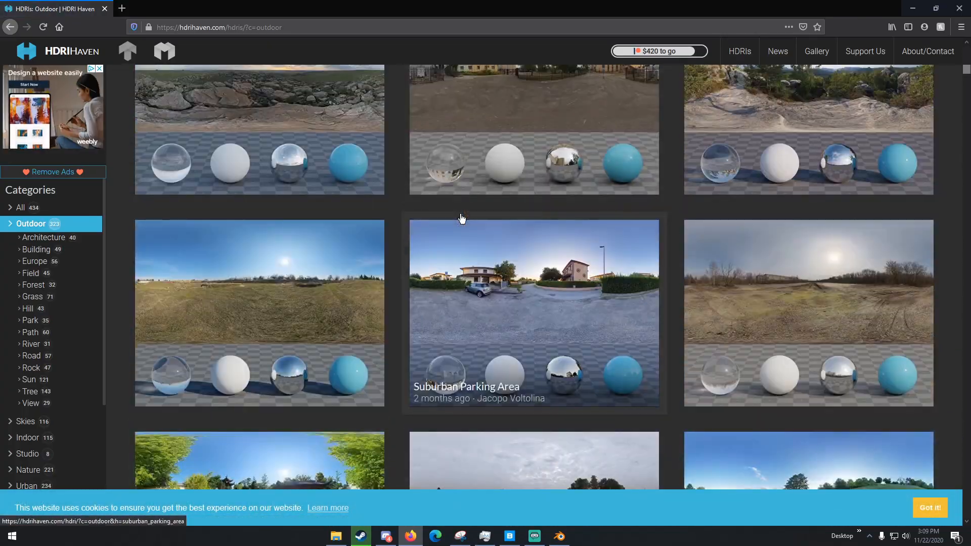
scroll(457, 220, "down", 2)
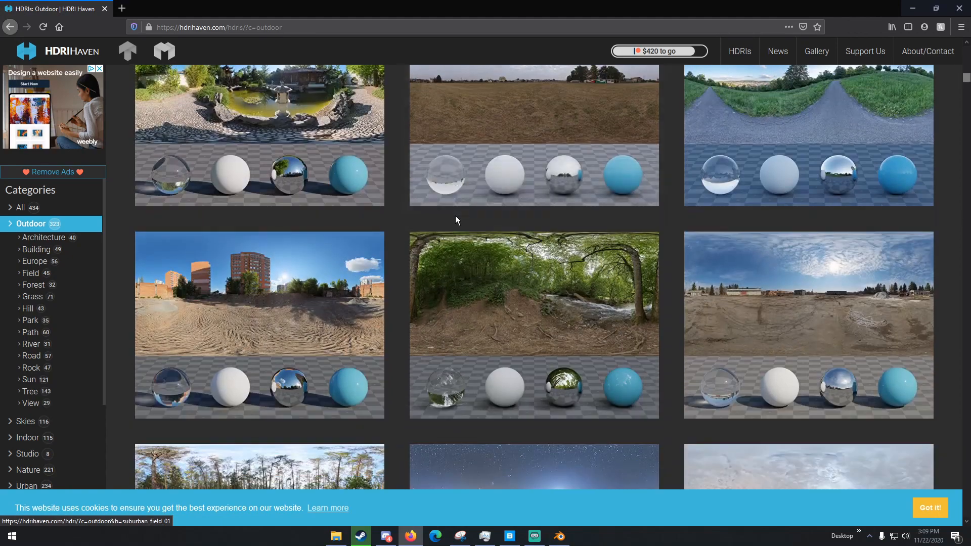
Open the Lauter Waterfall HDRI and download its 2k EXR version
left_click(517, 278)
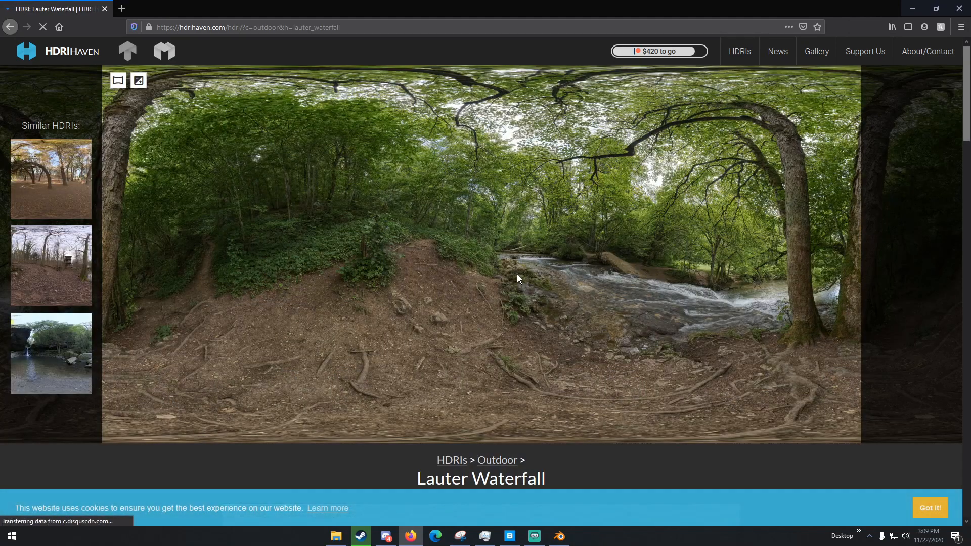
scroll(509, 273, "down", 10)
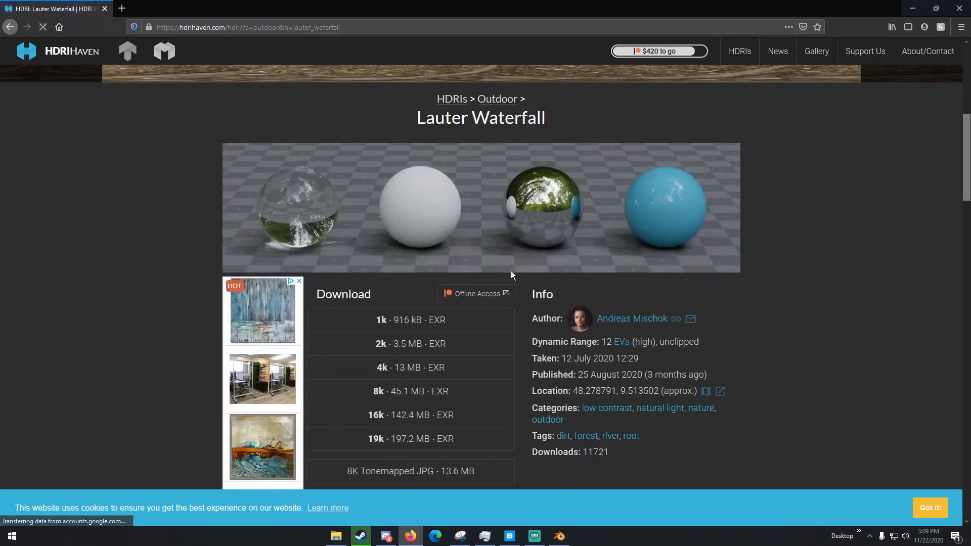
left_click(445, 190)
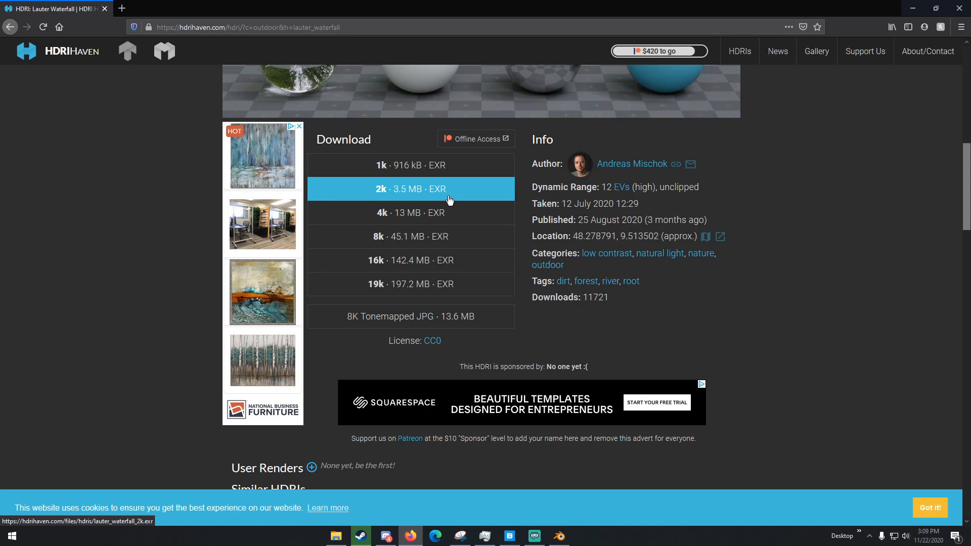
Save the 2k EXR of Lauter Waterfall to disk and check the downloaded file in its folder
left_click(449, 200)
left_click(221, 214)
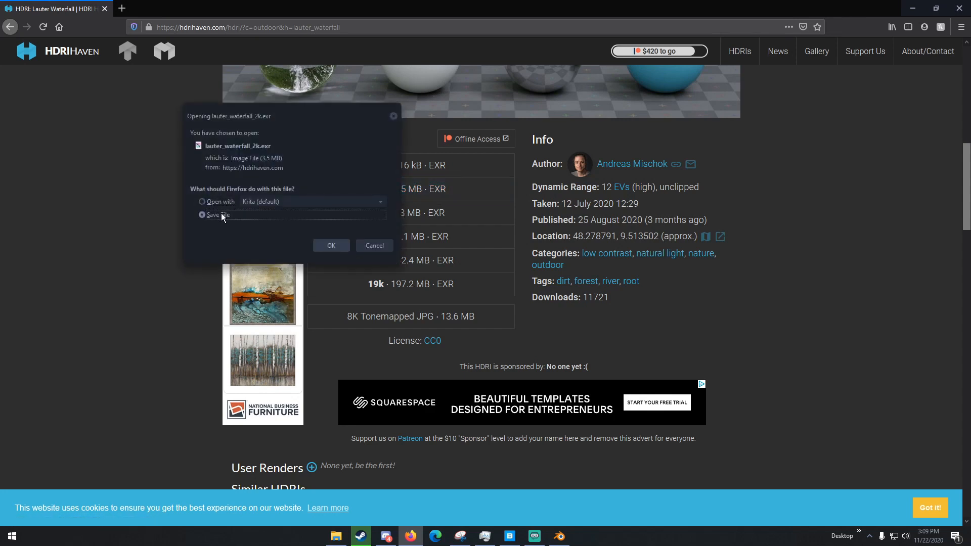
left_click(329, 245)
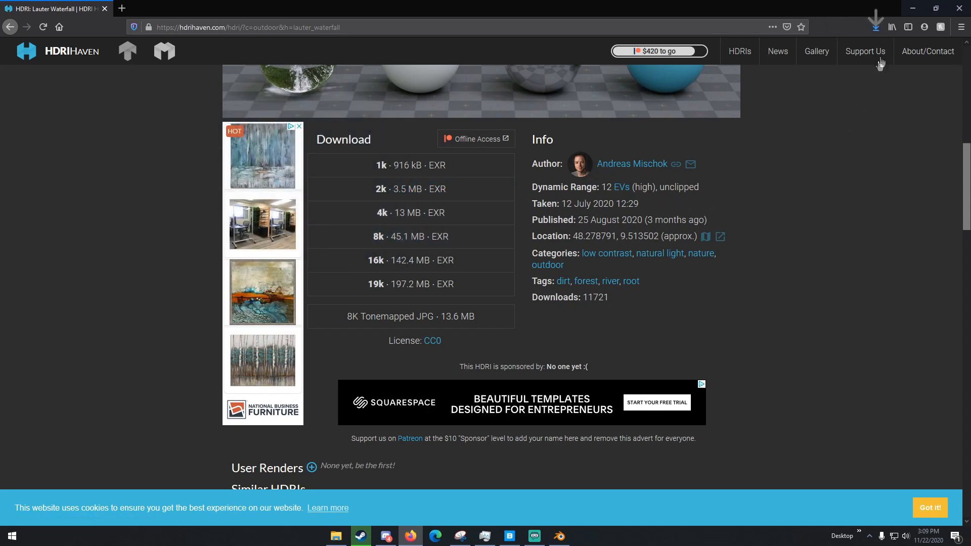
left_click(877, 31)
left_click(871, 52)
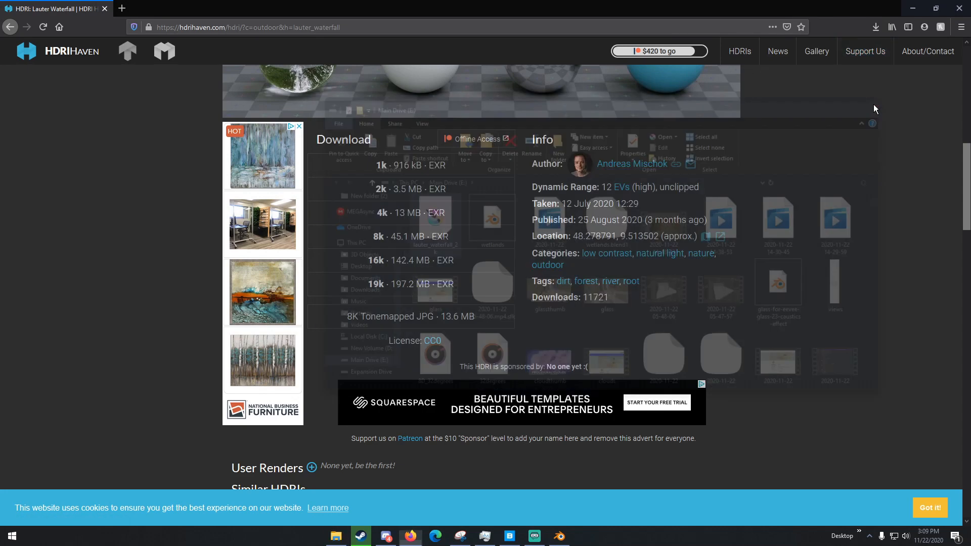
left_click(876, 105)
Switch to Blender and load lauter_waterfall_2k.exr as an Environment Texture for the world background color
left_click(559, 536)
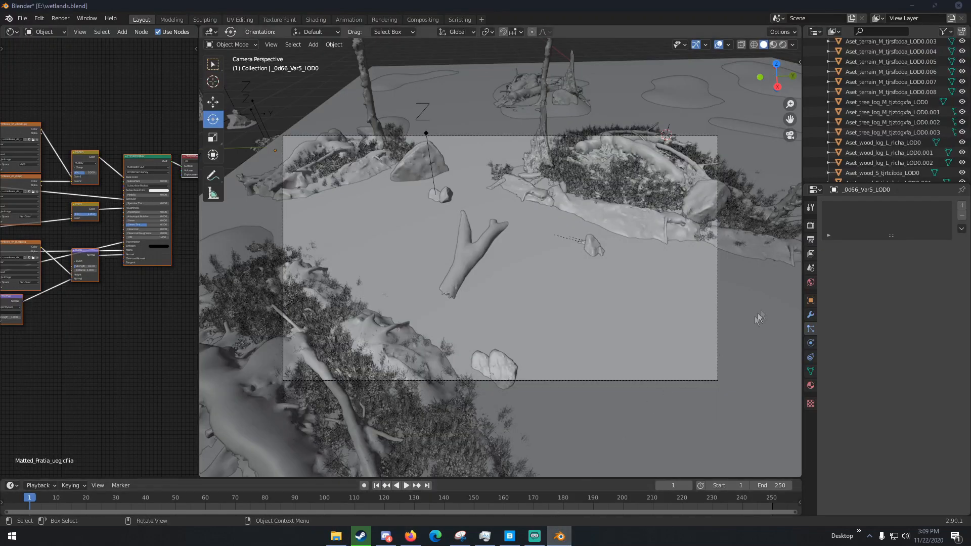
left_click(810, 283)
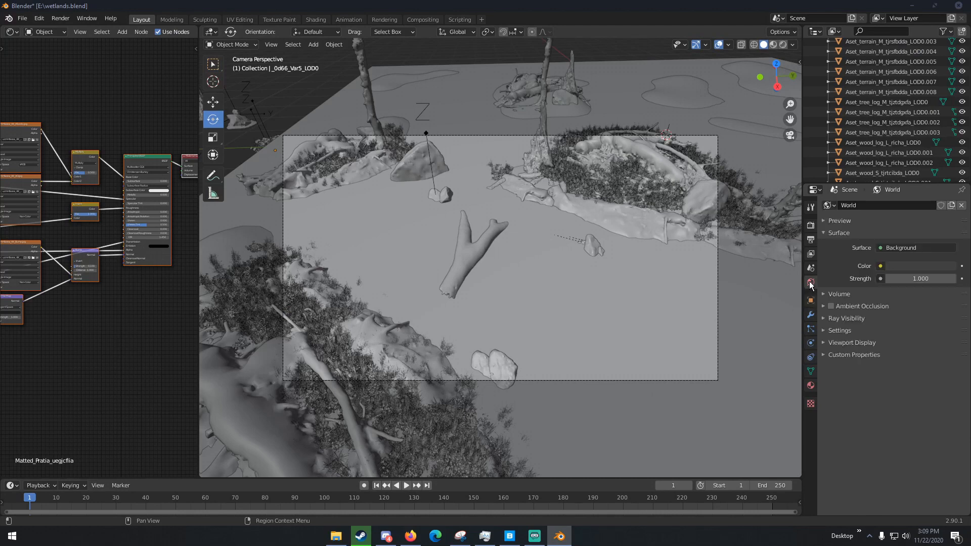
left_click(881, 266)
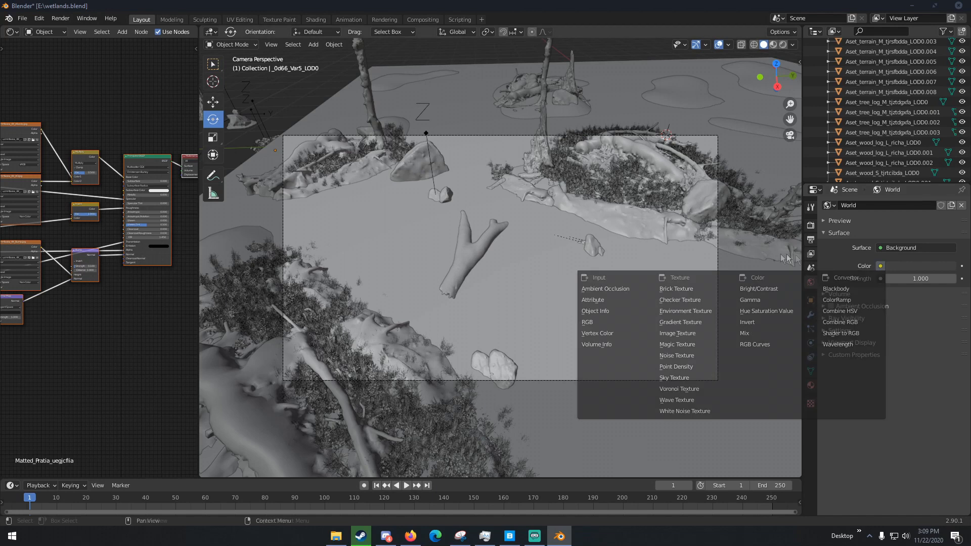
left_click(882, 266)
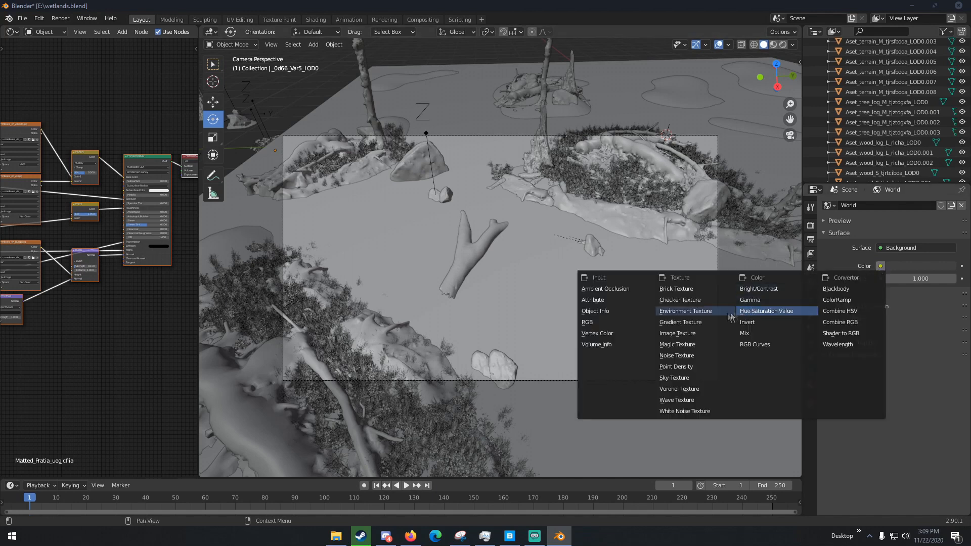
left_click(701, 311)
left_click(914, 277)
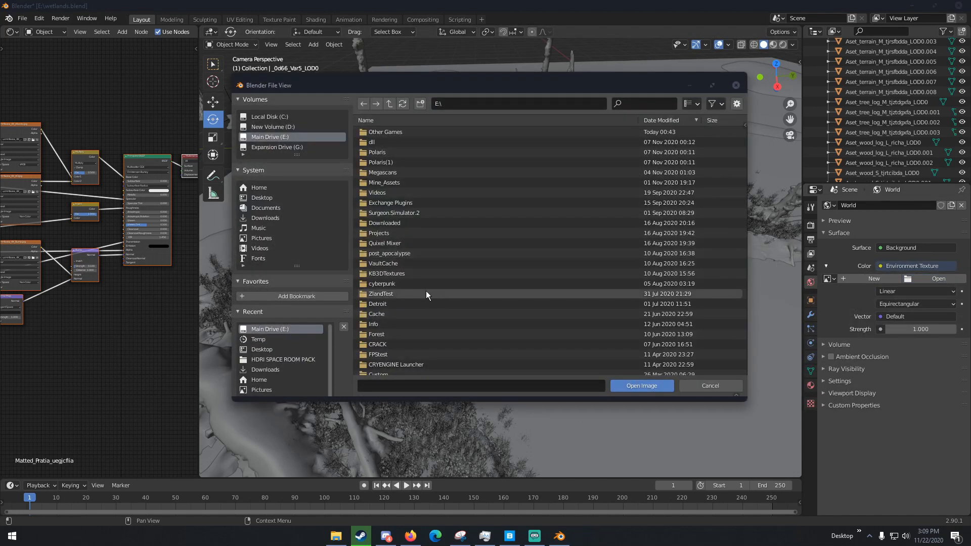
scroll(453, 311, "down", 6)
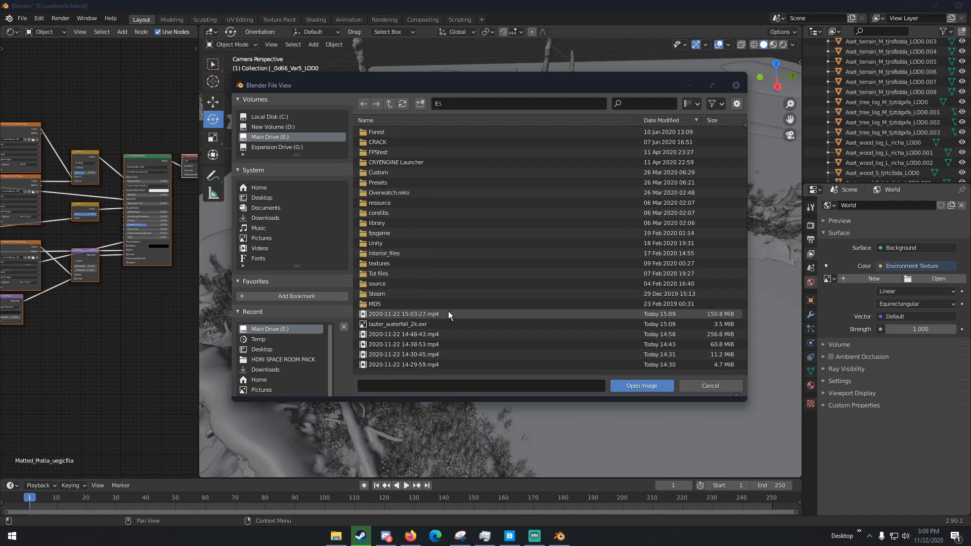
double_click(428, 321)
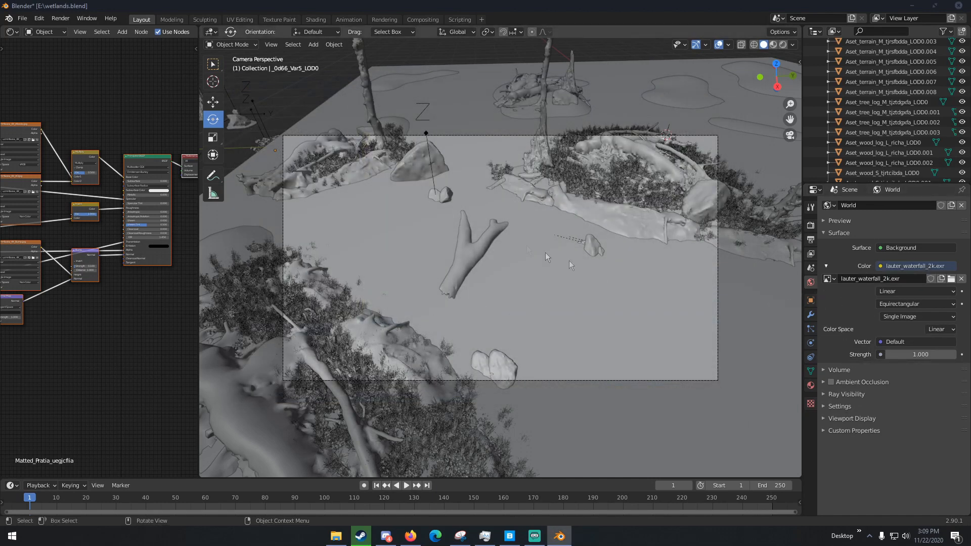
Preview the scene in Rendered shading and set the world background strength to 0.6
key("z")
left_click(568, 160)
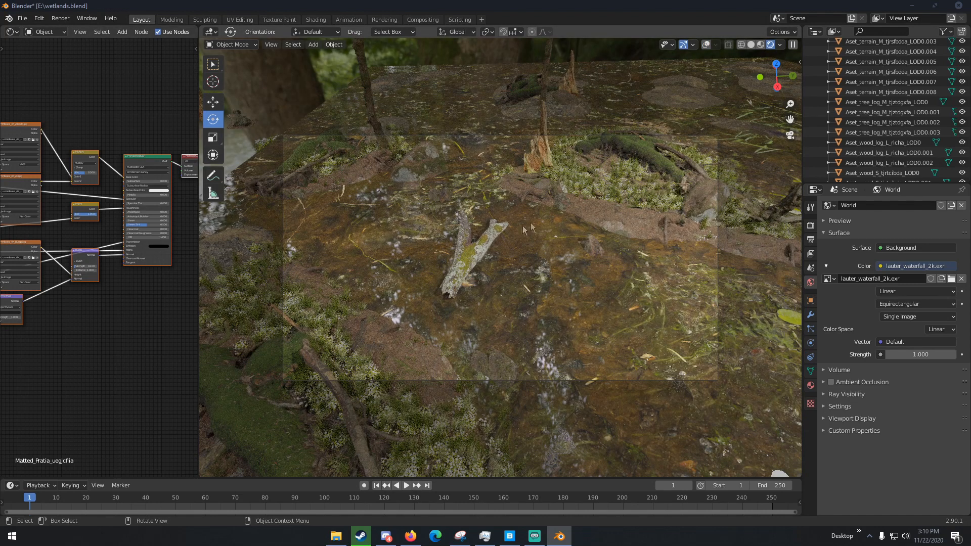
left_click(916, 353)
type("1.0")
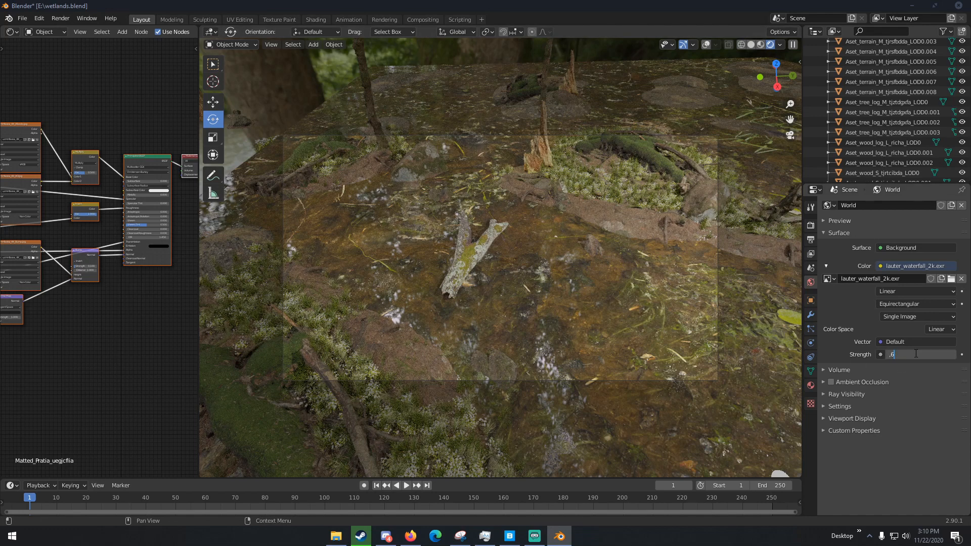
key("Return")
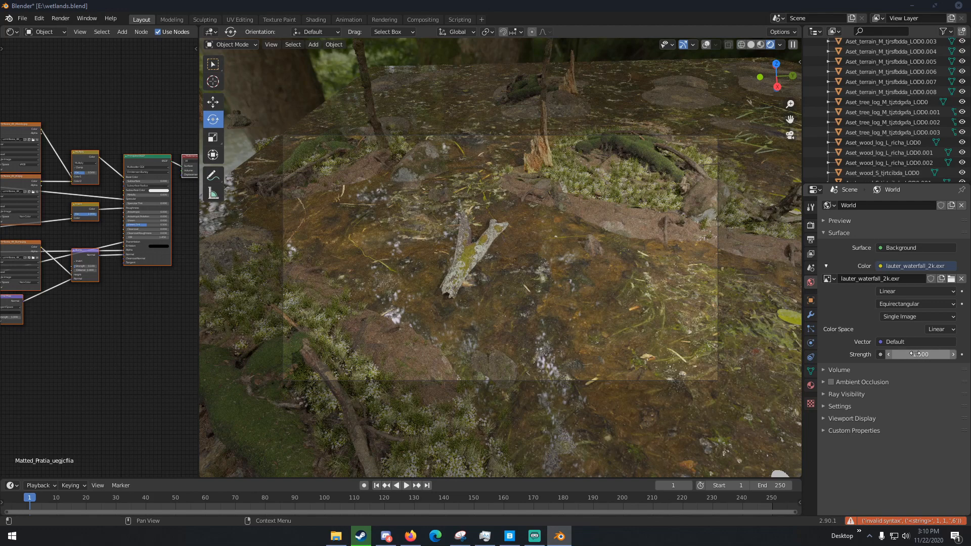
left_click(916, 354)
type(".6")
key("Return")
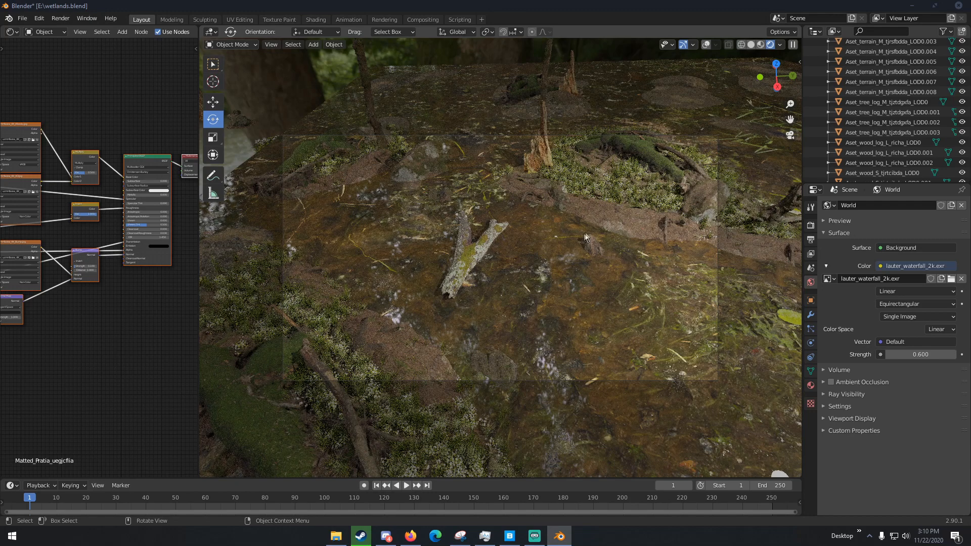
Return to Solid shading with overlays shown, add a cube and scale it up to enclose the wetlands scene
key("z")
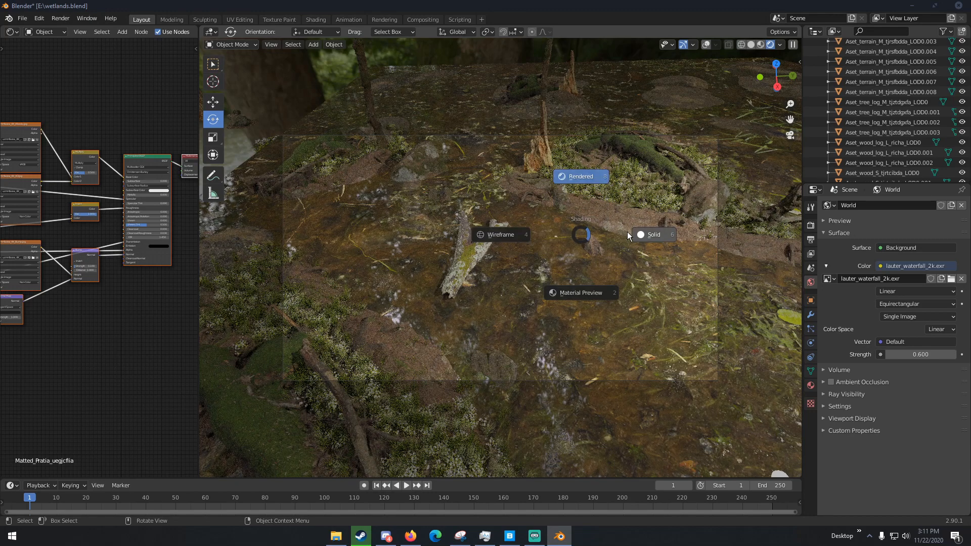
left_click(641, 235)
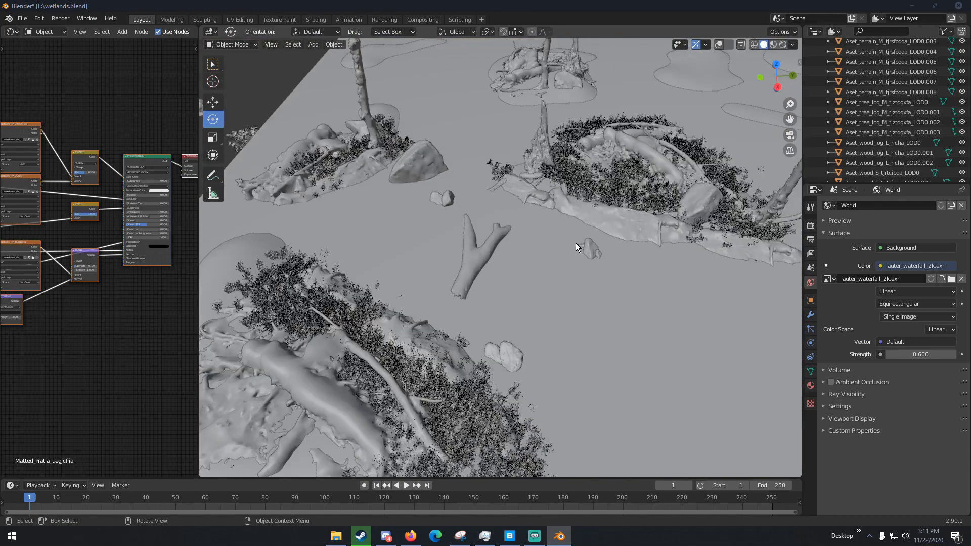
scroll(607, 202, "down", 6)
left_click(718, 44)
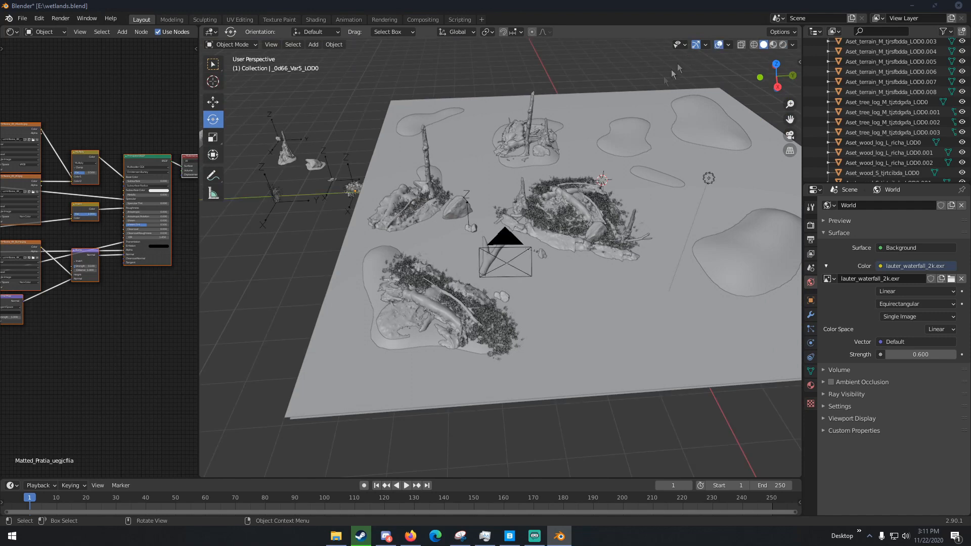
key("shift+a")
mouse_move(501, 153)
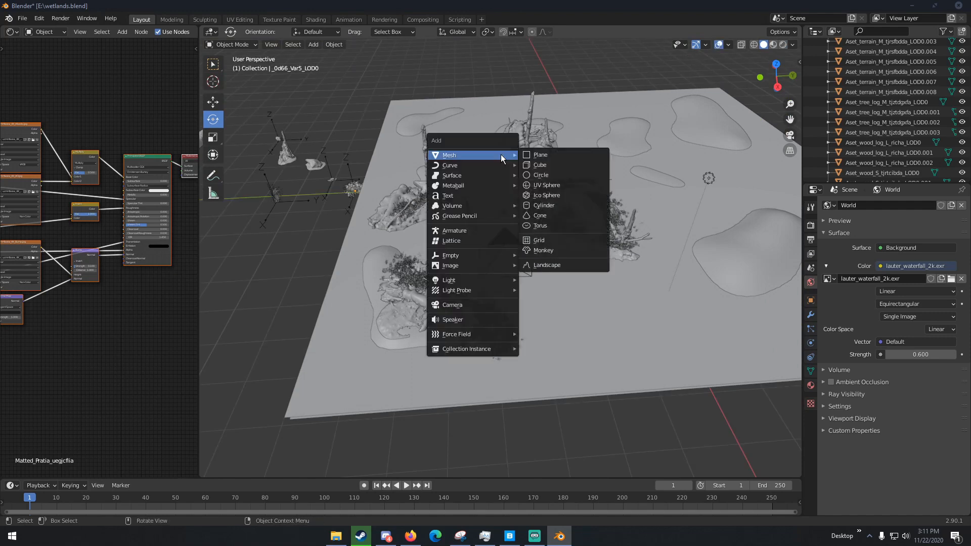
left_click(544, 165)
middle_click_drag(554, 220, 542, 271)
key("s")
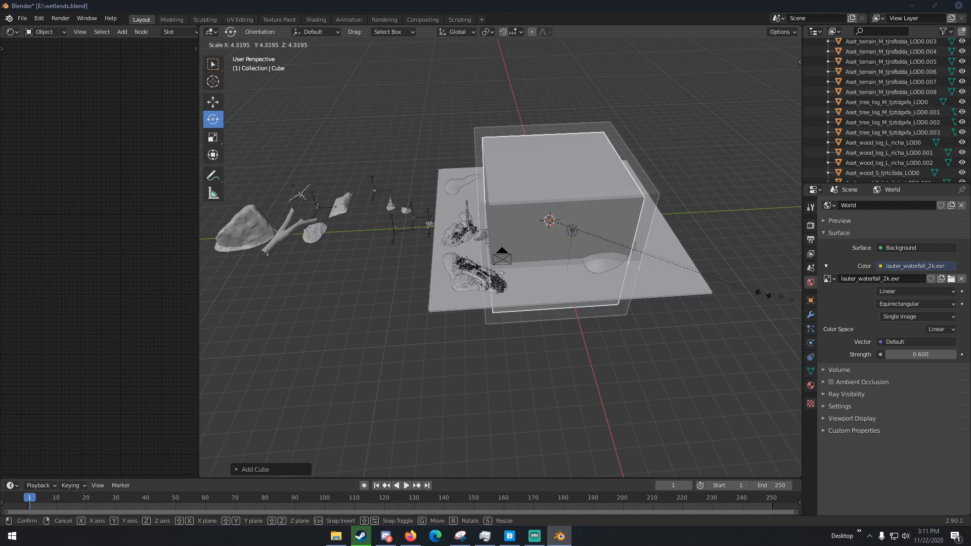
left_click(355, 332)
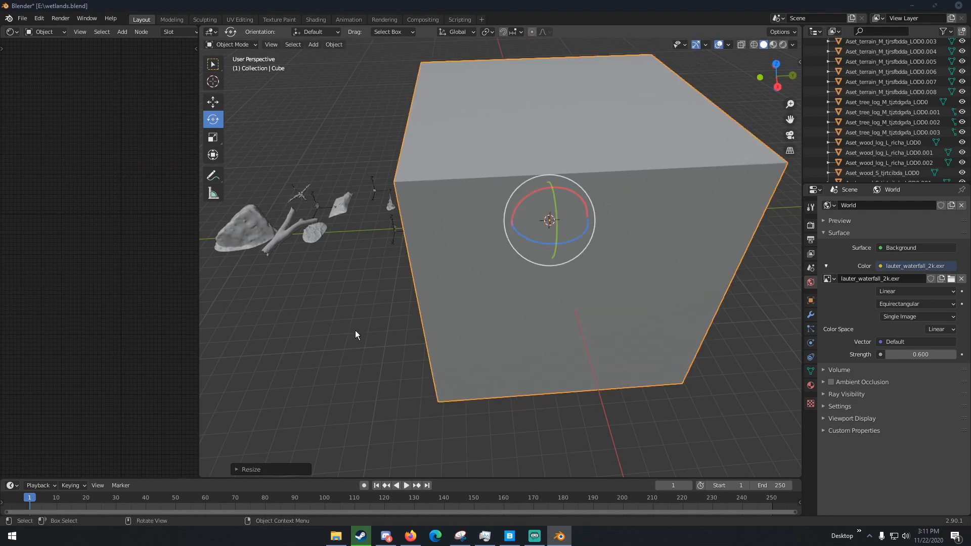
Give the enclosing cube a new material and remove its surface shader
scroll(383, 329, "up", 4)
scroll(383, 330, "down", 2)
scroll(383, 330, "up", 1)
scroll(384, 329, "down", 3)
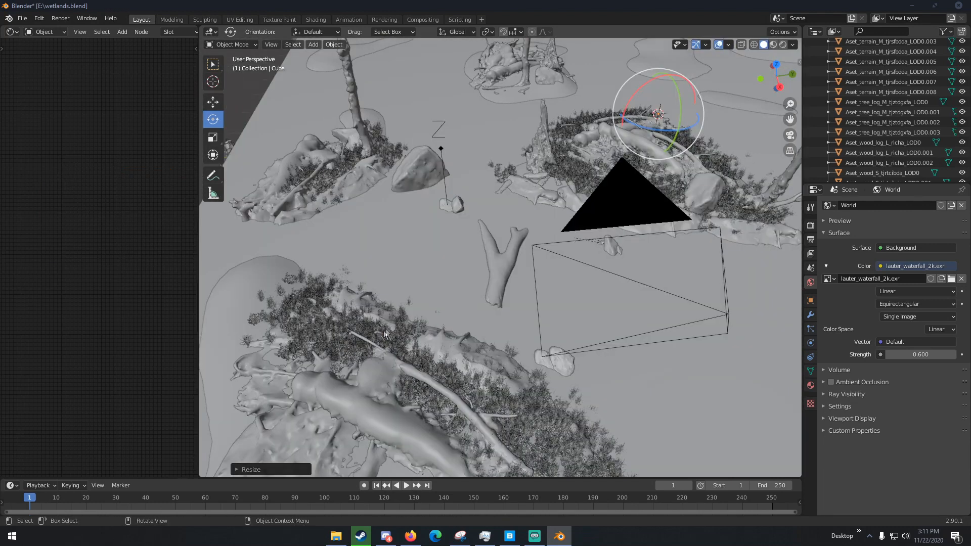
left_click(811, 386)
left_click(851, 238)
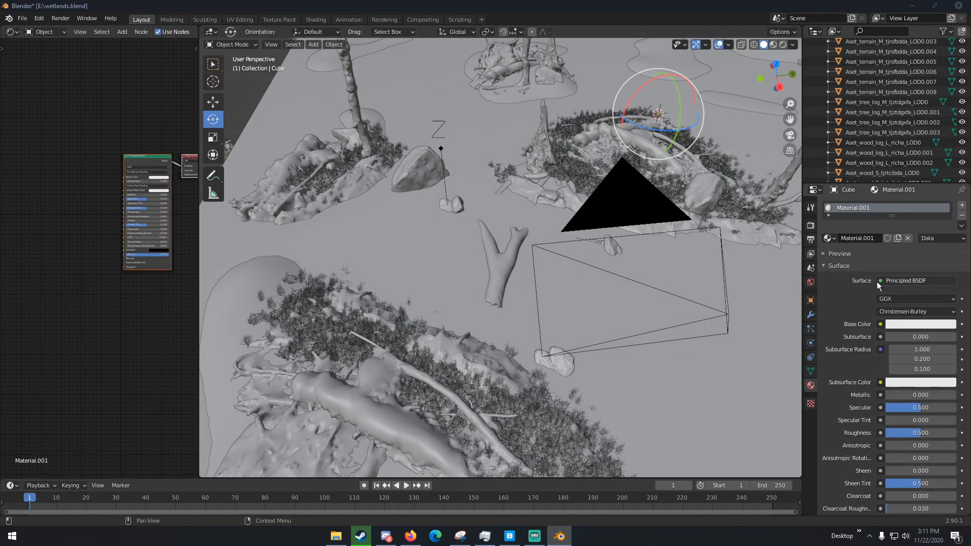
left_click(887, 282)
left_click(916, 47)
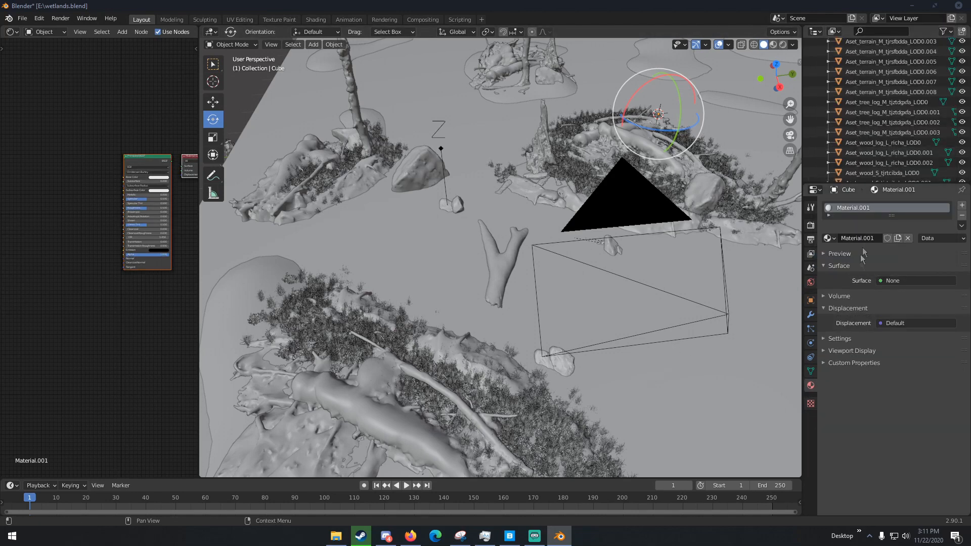
Assign a Principled Volume shader to the cube material's volume and set its density to 0.02
left_click(894, 311)
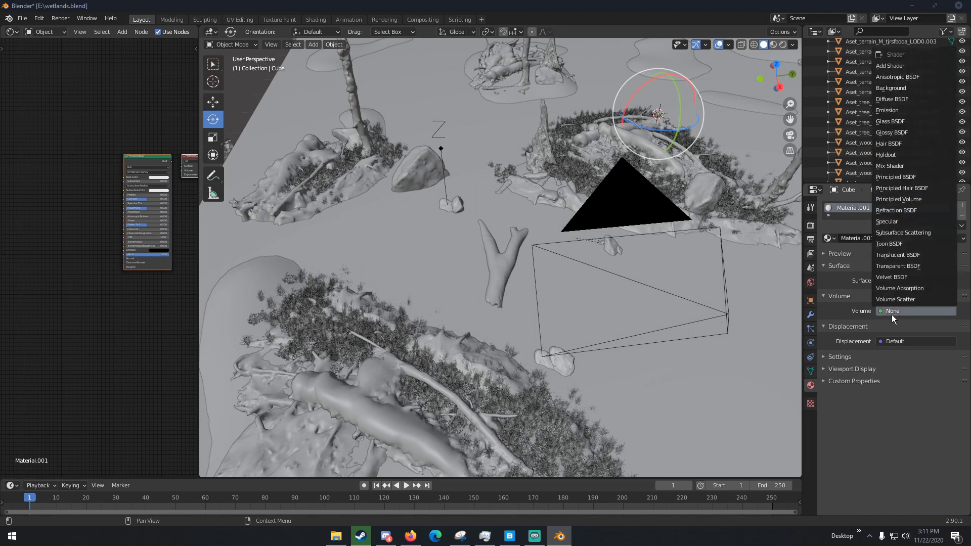
left_click(902, 200)
left_click(915, 354)
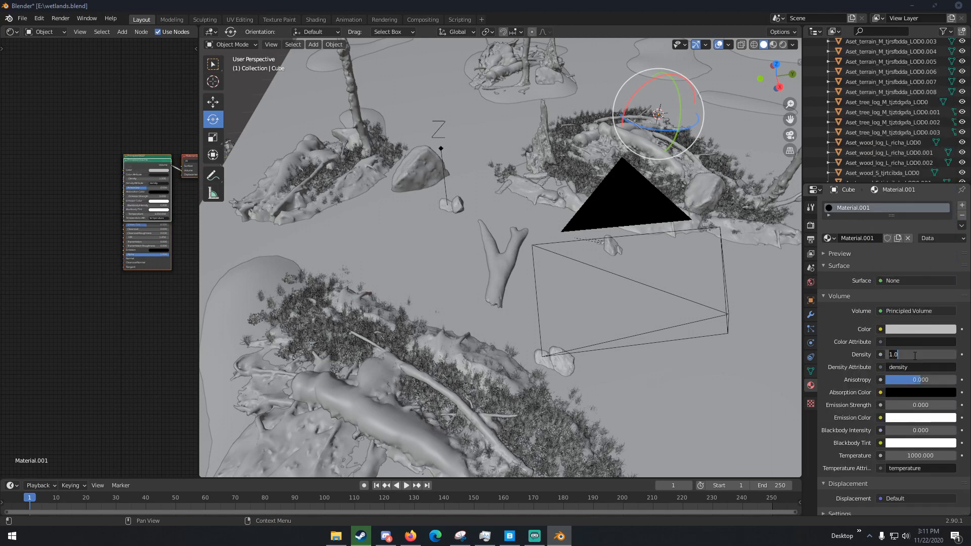
type(".02")
key("Return")
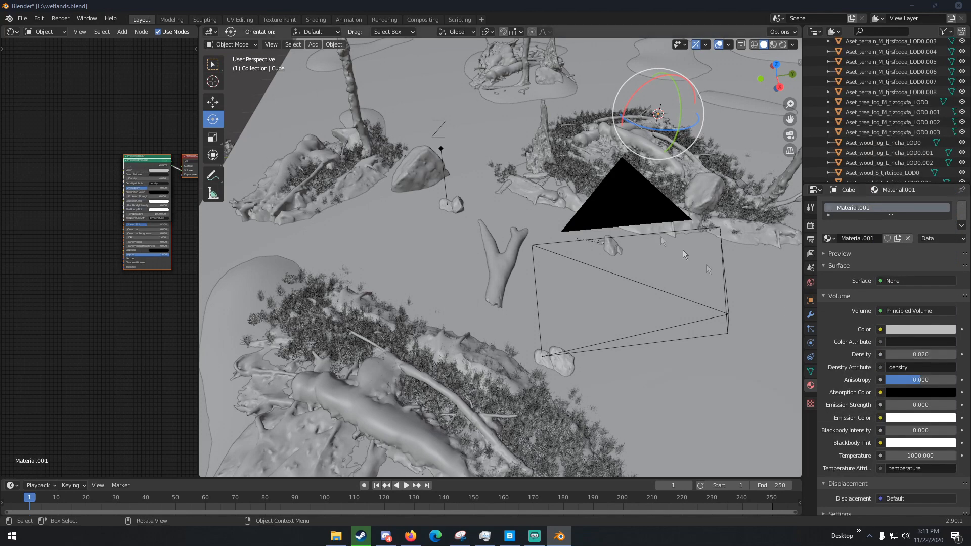
Preview the volumetric fog through the camera in Rendered shading
key("KP_0")
key("z")
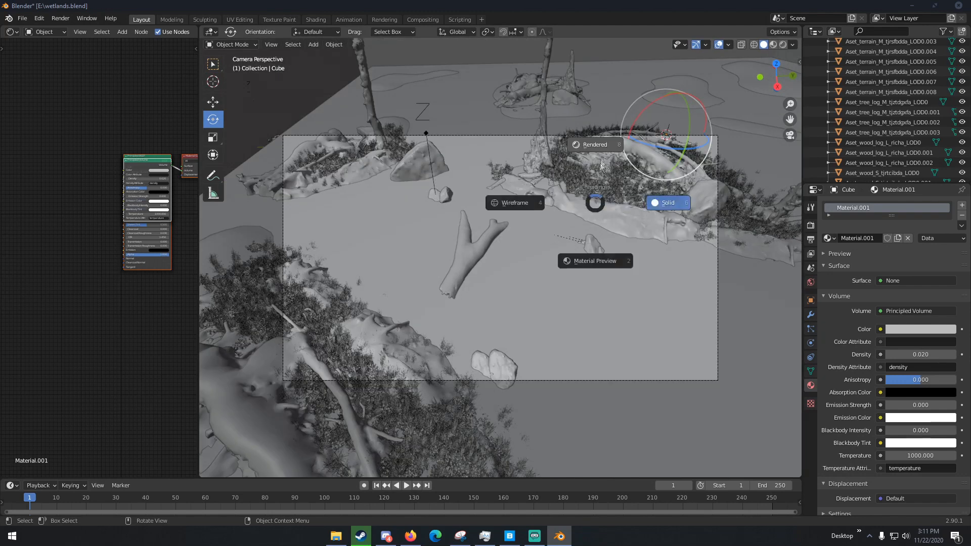
left_click(602, 141)
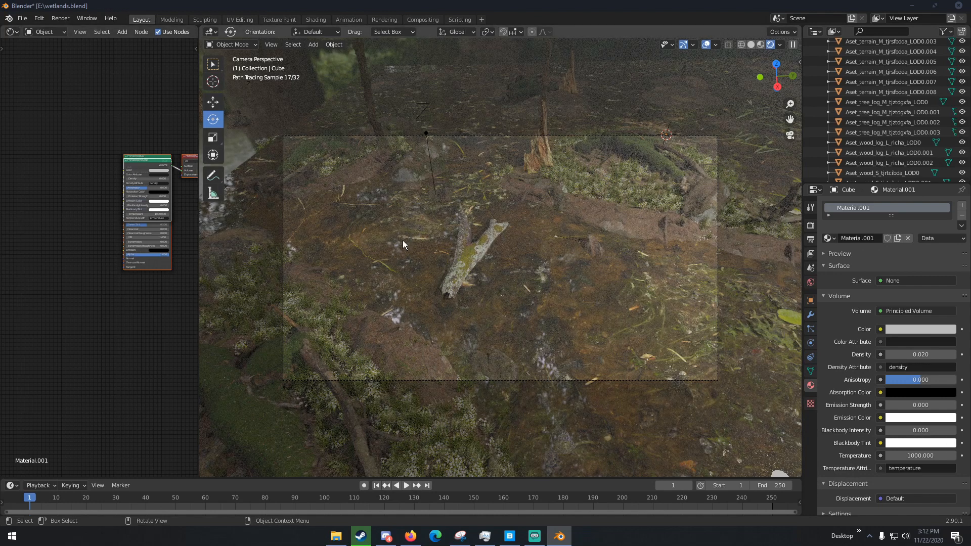
Bring up Quixel Bridge and move its window off the Blender screen
left_click(510, 536)
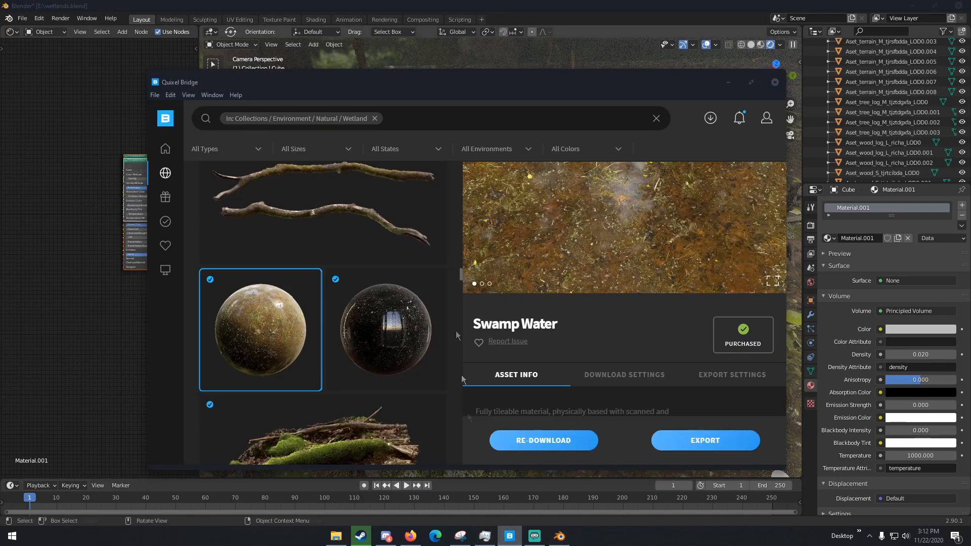
left_click_drag(445, 88, 0, 94)
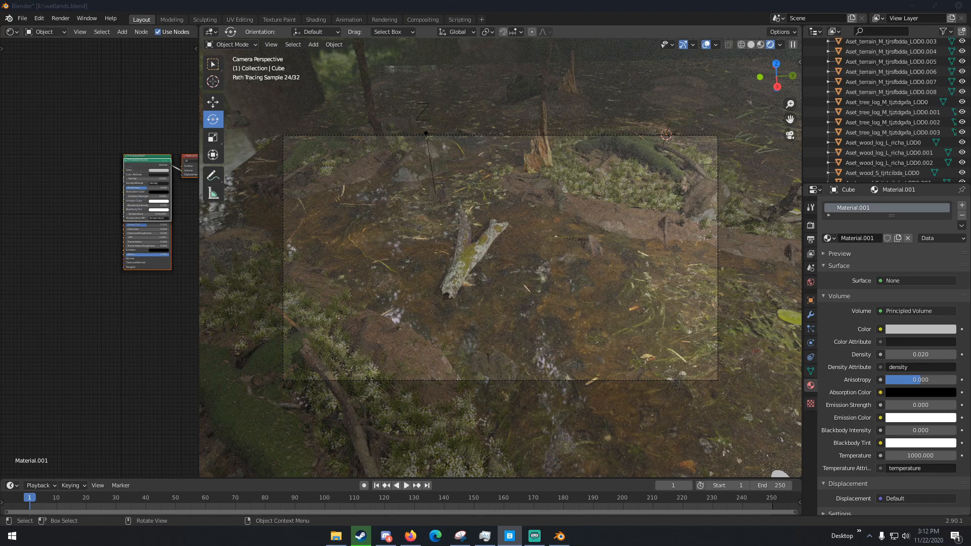
left_click(467, 3)
Switch the viewport to Solid shading, then go to the browser and return to HDRI Haven's Outdoor list
key("z")
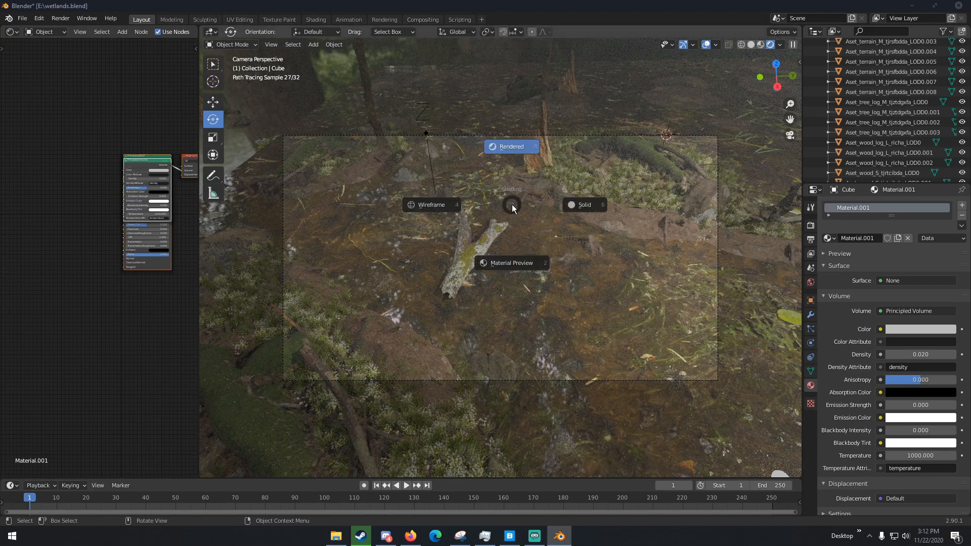
left_click(581, 205)
left_click(410, 536)
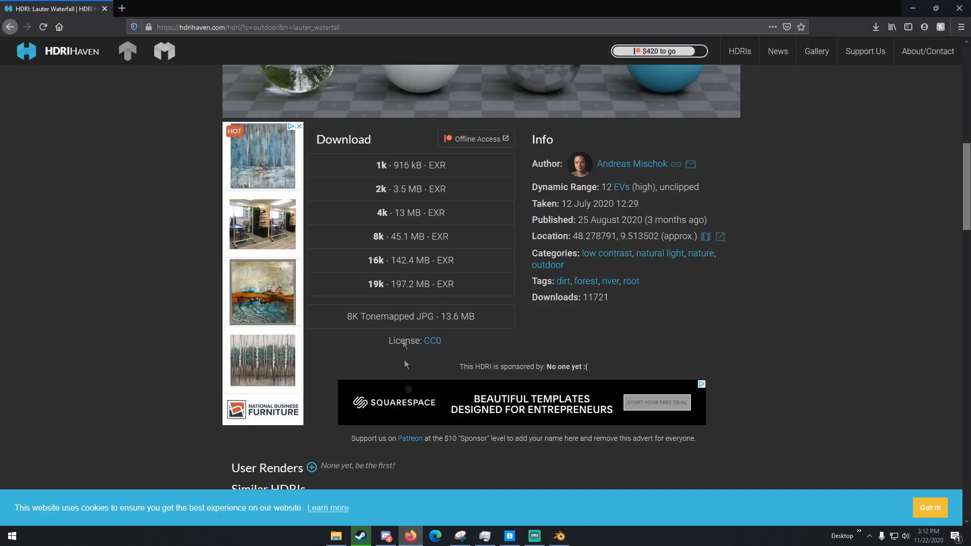
scroll(405, 360, "up", 5)
left_click(10, 27)
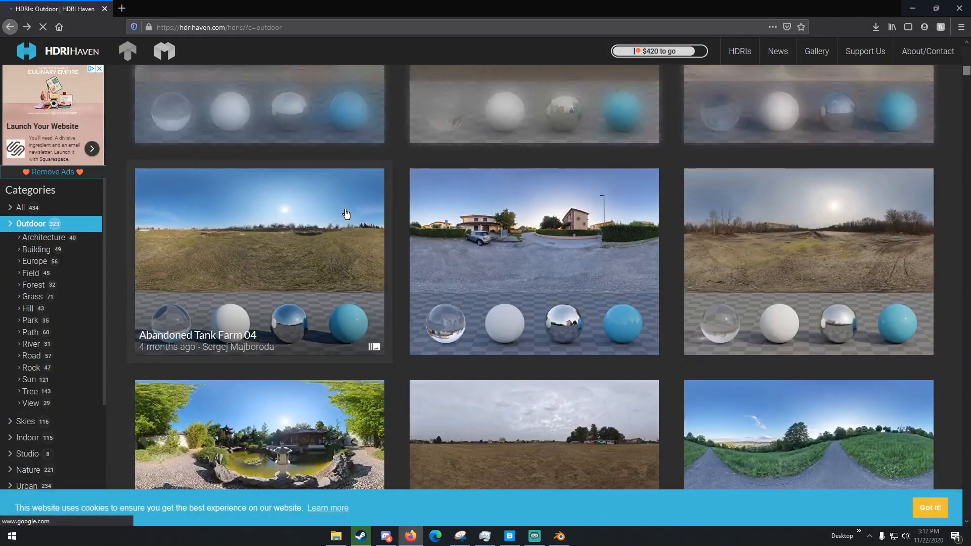
Browse the Outdoor HDRIs and open the Cannon HDRI in a new browser tab
scroll(346, 214, "down", 1)
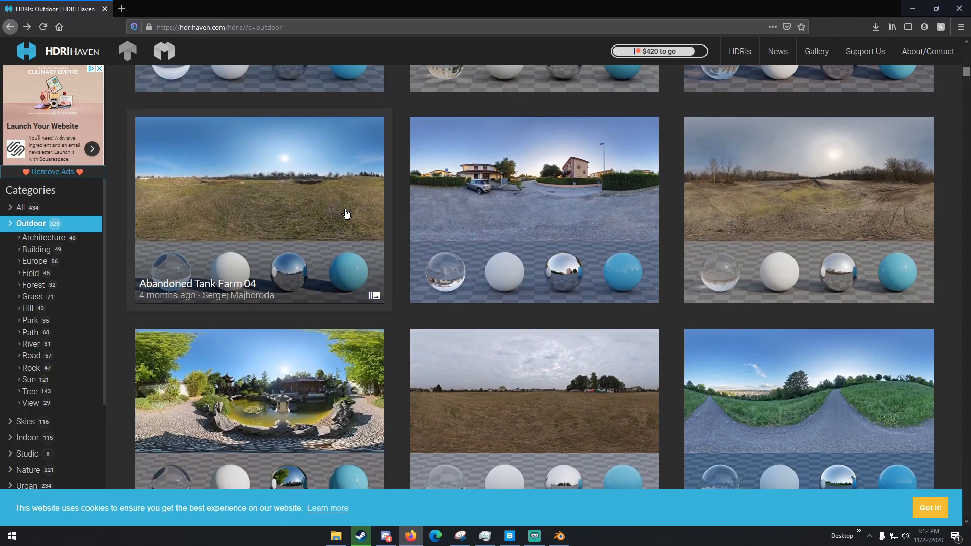
scroll(481, 329, "down", 2)
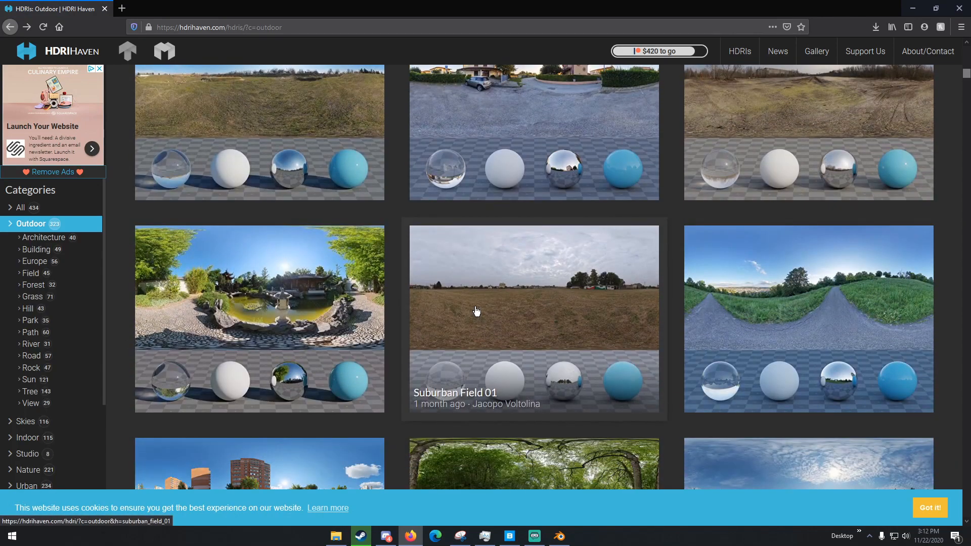
scroll(476, 310, "down", 5)
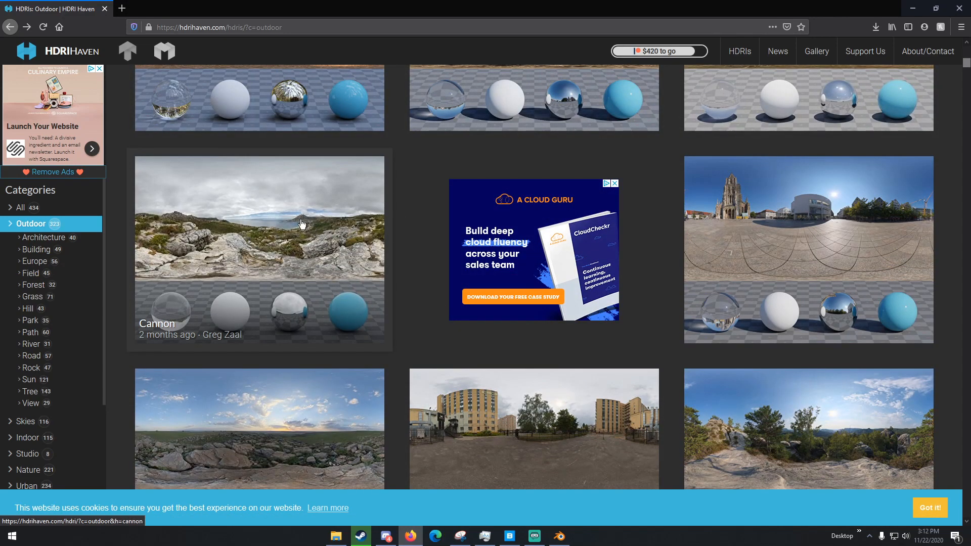
right_click(302, 224)
left_click(314, 226)
Go back to the full HDRI collection and open the Overcast category
scroll(311, 232, "up", 5)
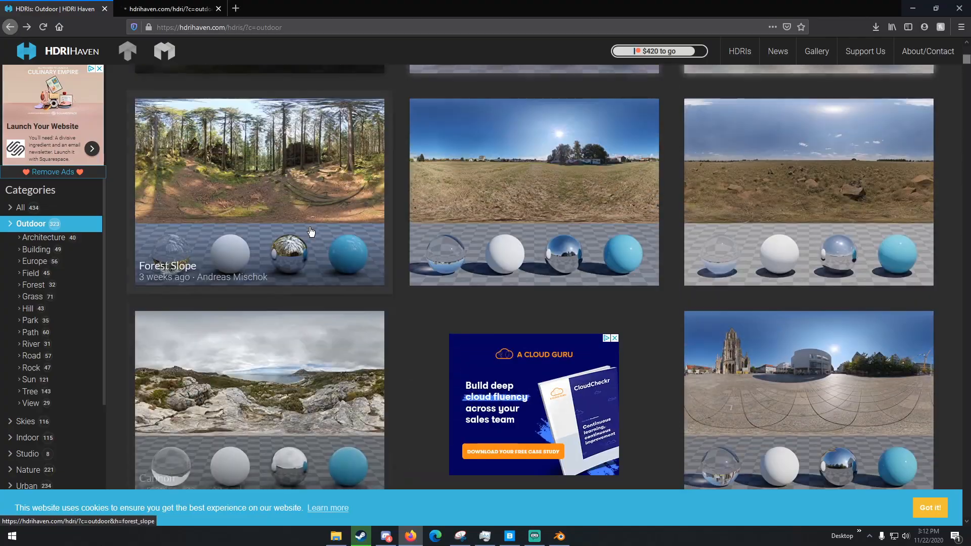
scroll(311, 232, "up", 10)
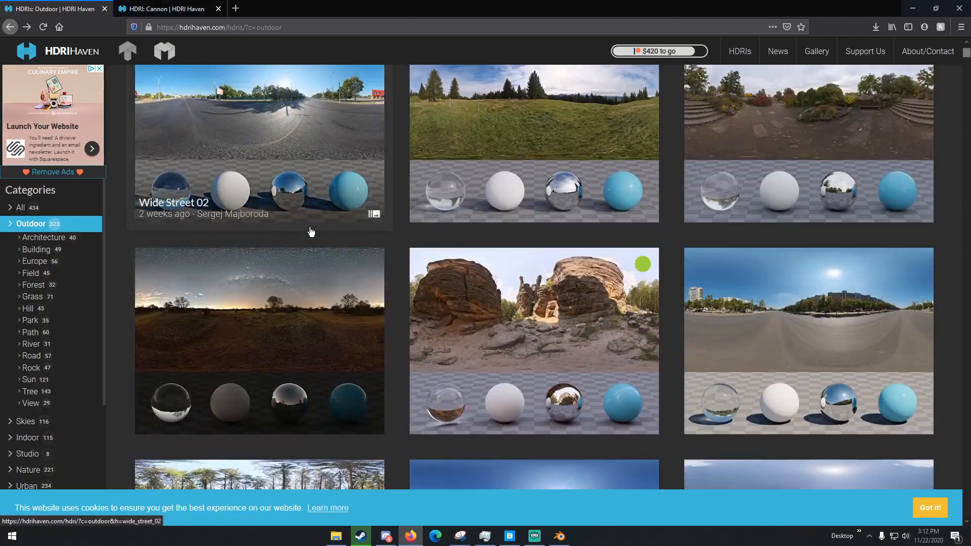
scroll(311, 232, "down", 15)
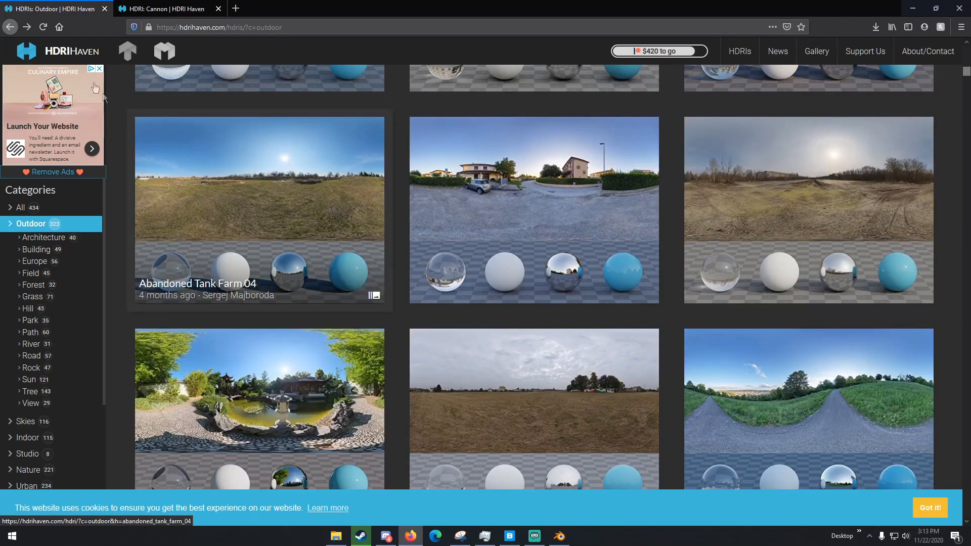
left_click(9, 27)
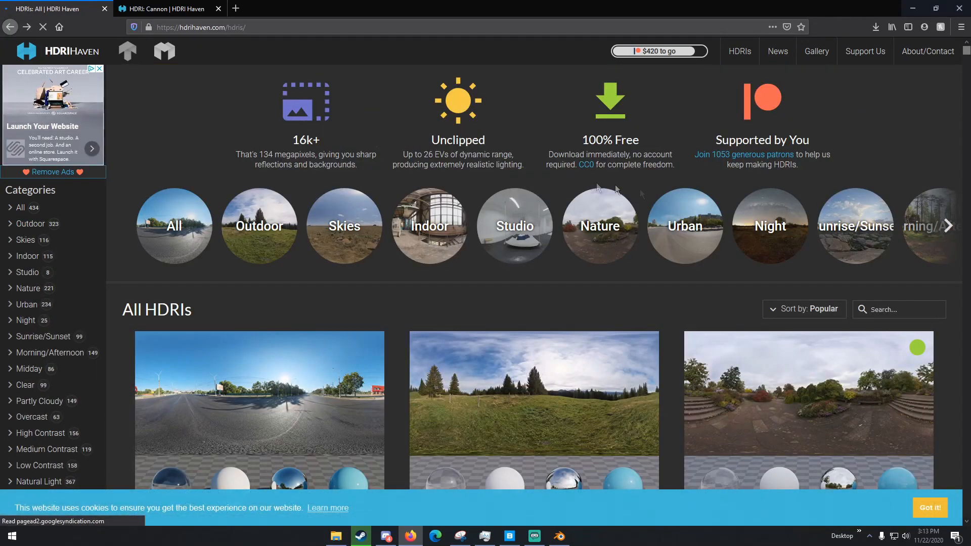
left_click(946, 227)
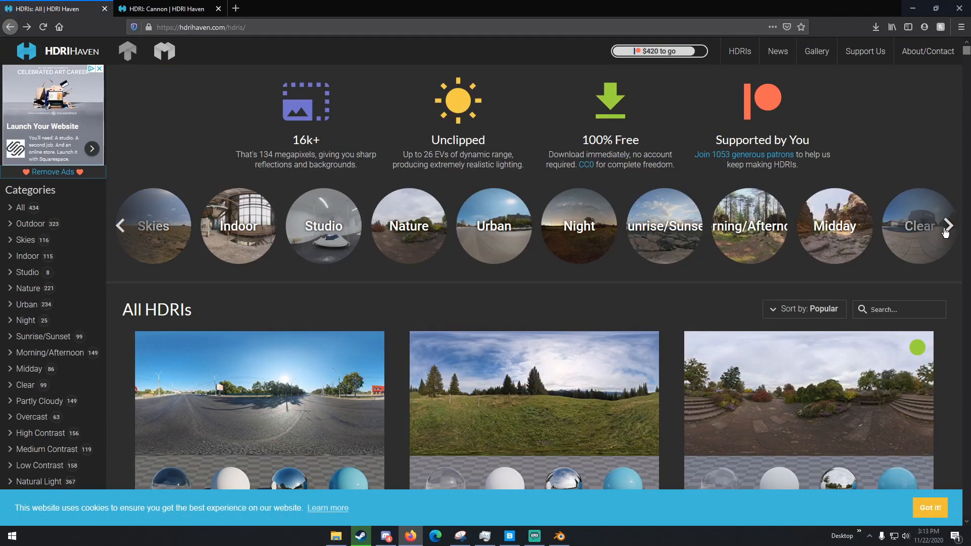
left_click(947, 226)
left_click(947, 228)
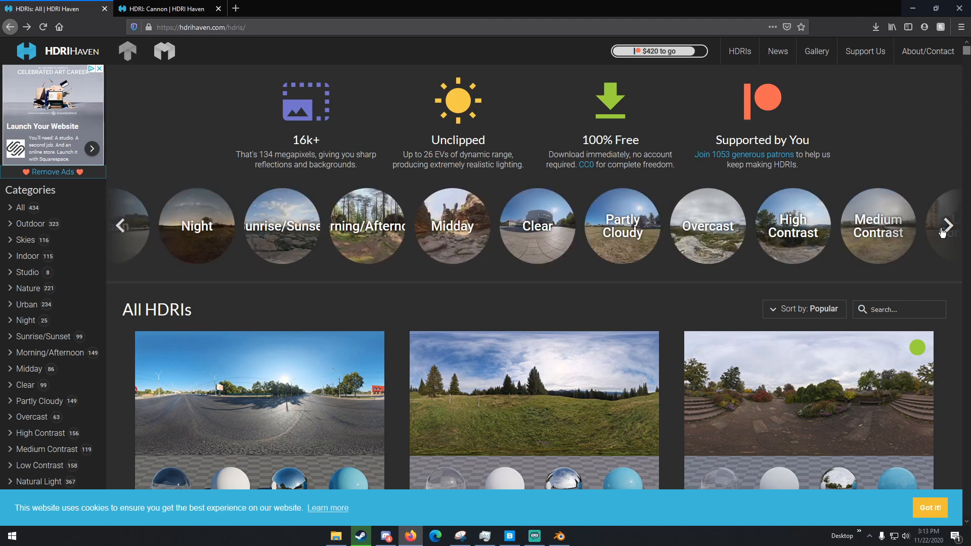
left_click(948, 227)
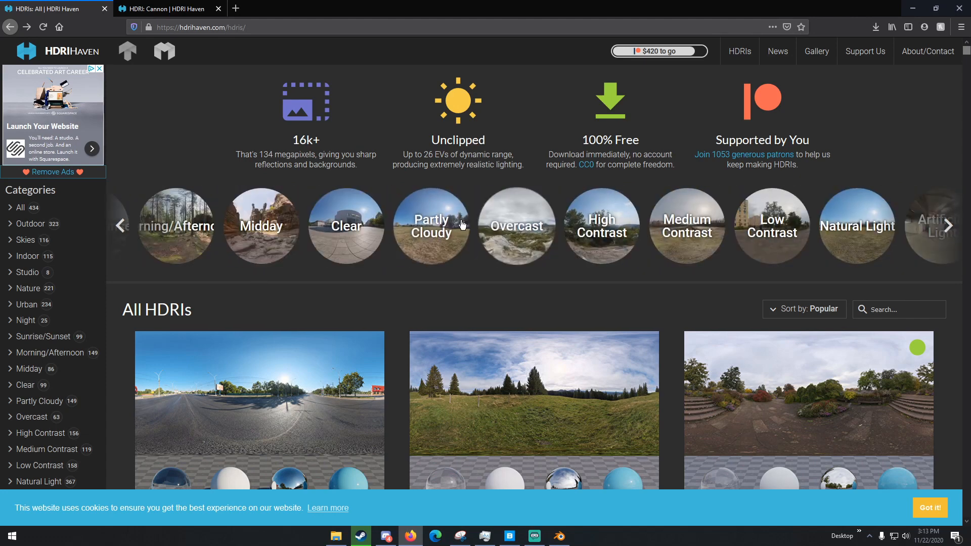
left_click(520, 215)
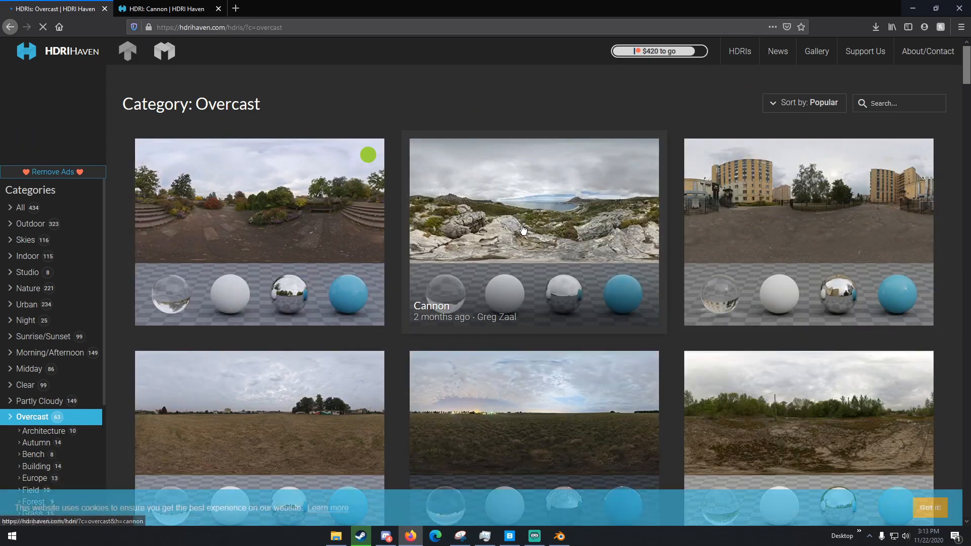
Compare the overcast HDRIs with Cannon and download the 2k HDR version of Abandoned Waterworks
scroll(521, 225, "down", 2)
scroll(522, 230, "down", 1)
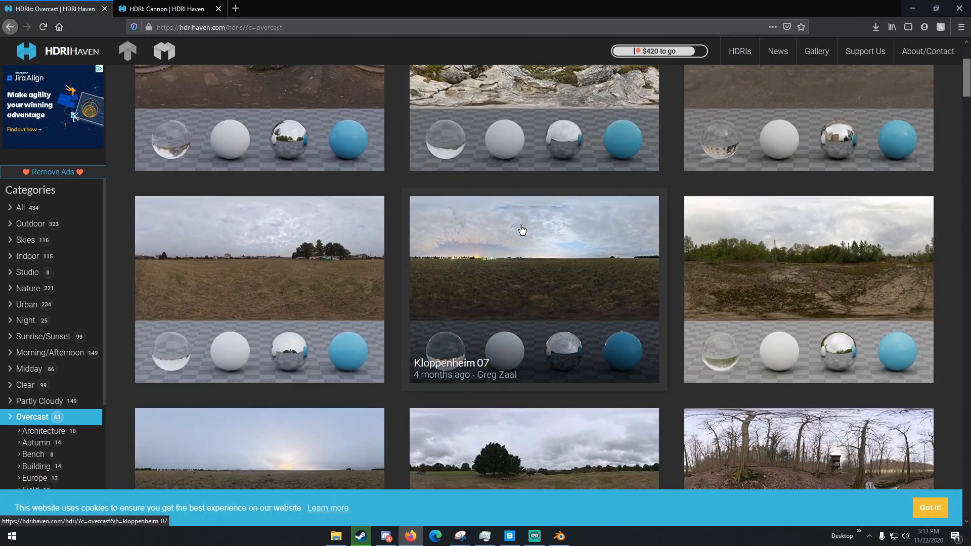
scroll(522, 230, "down", 2)
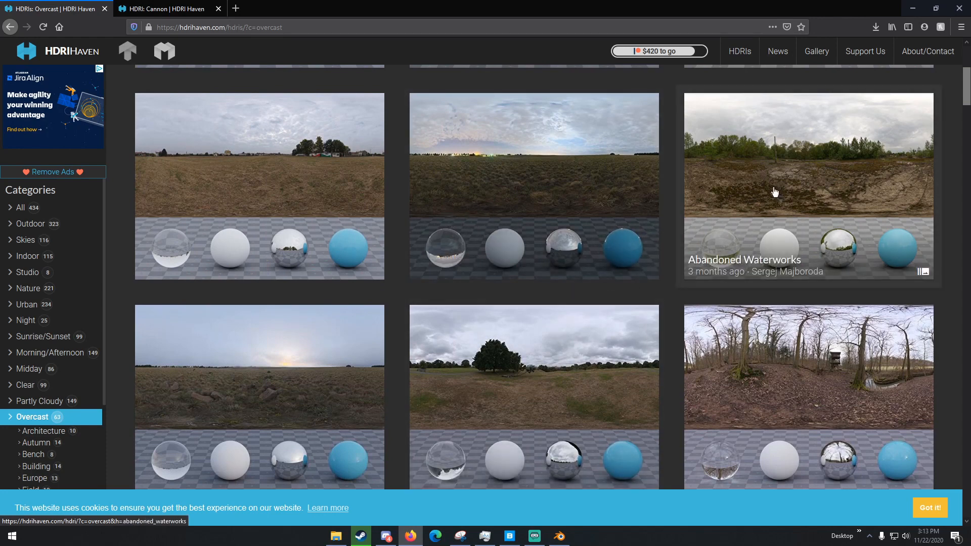
left_click(197, 8)
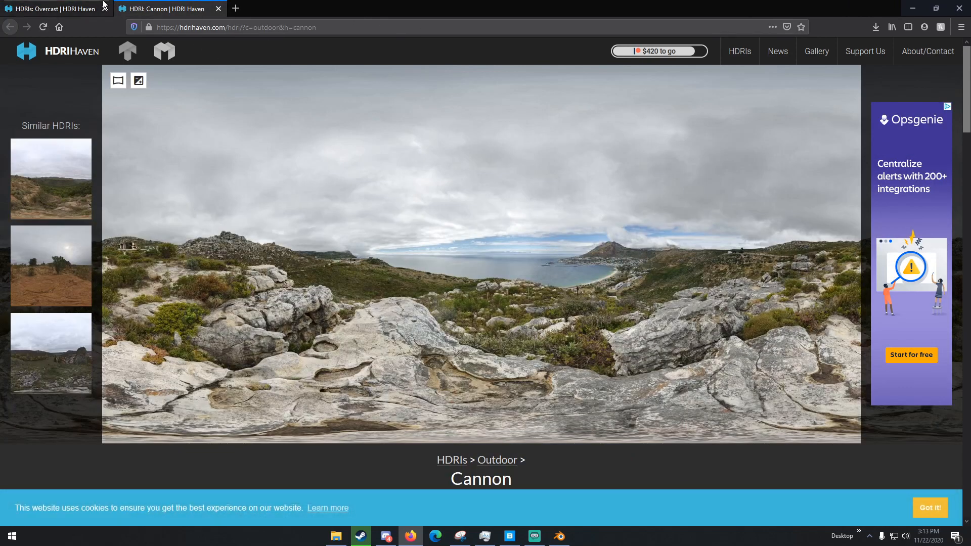
left_click(56, 9)
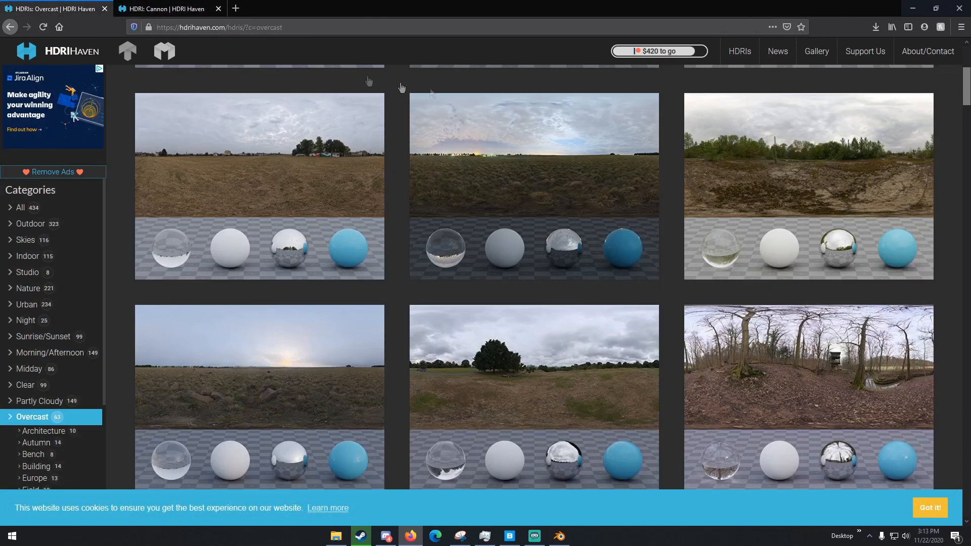
left_click(746, 107)
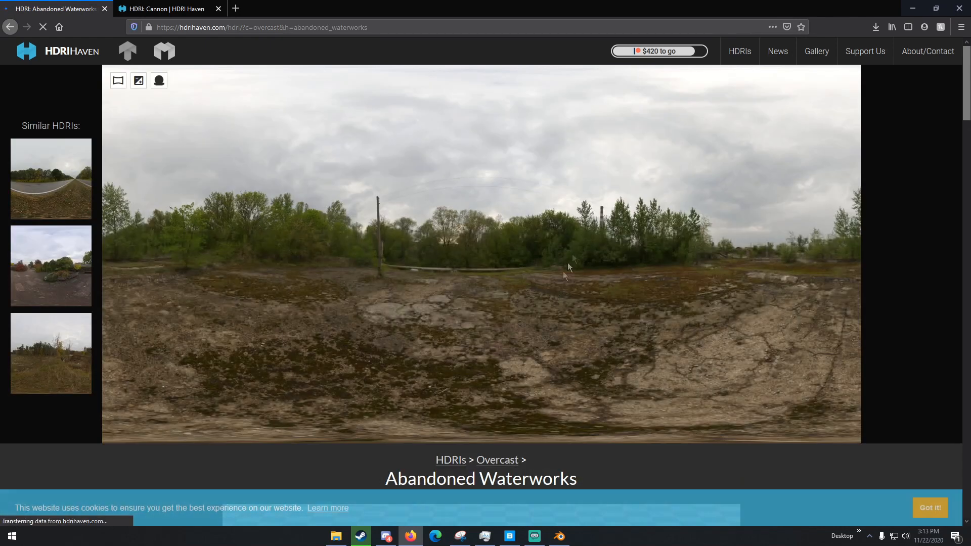
scroll(462, 308, "down", 10)
left_click(339, 197)
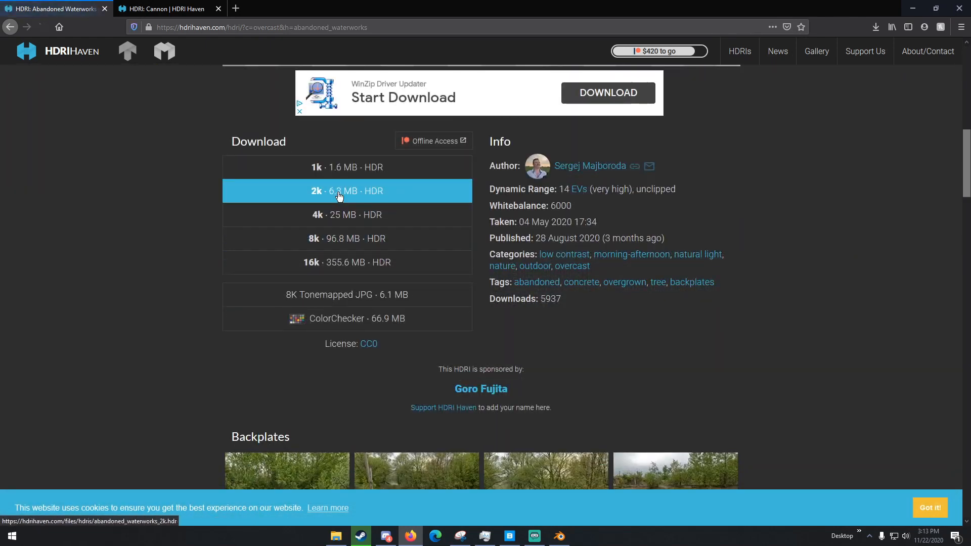
left_click(329, 246)
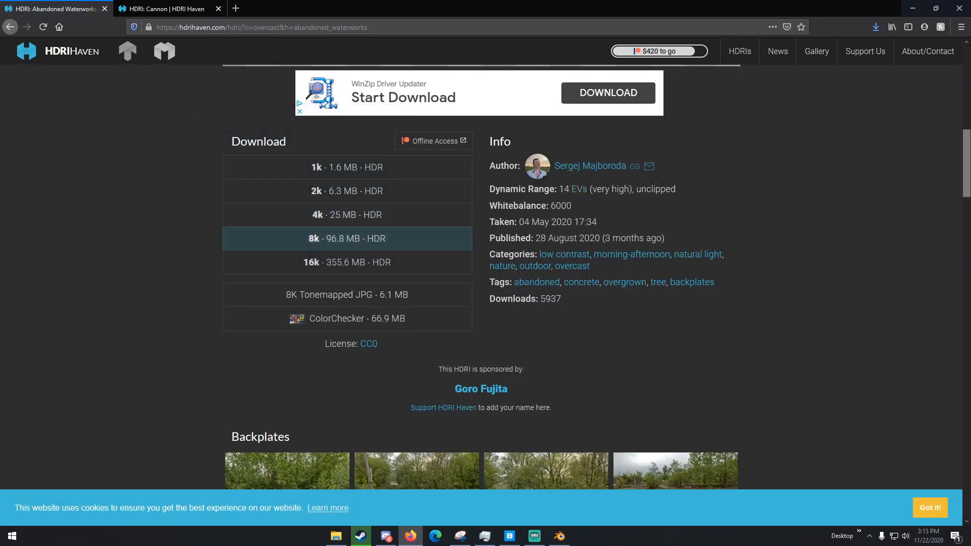
Return to Blender and replace the World background image with abandoned_waterworks_2k.hdr
left_click(559, 536)
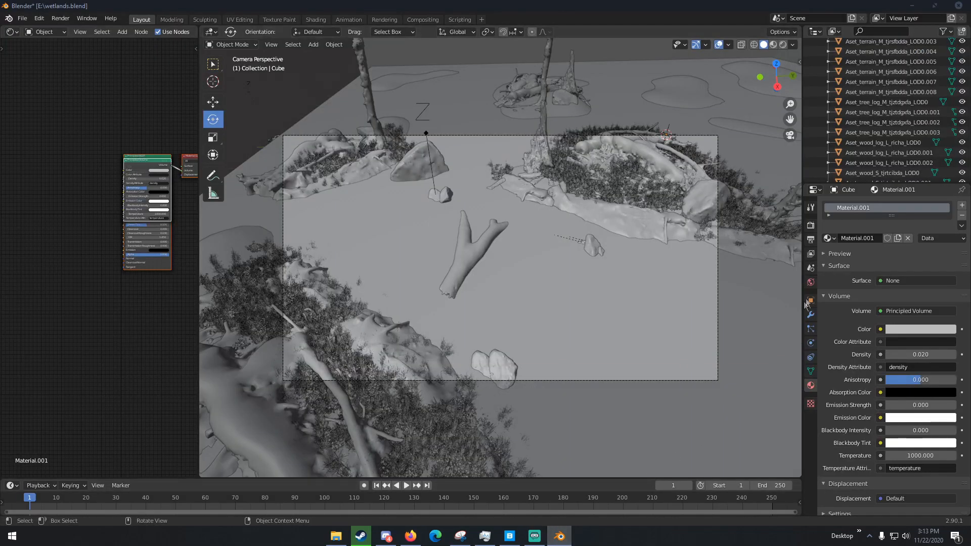
left_click(811, 282)
left_click(951, 278)
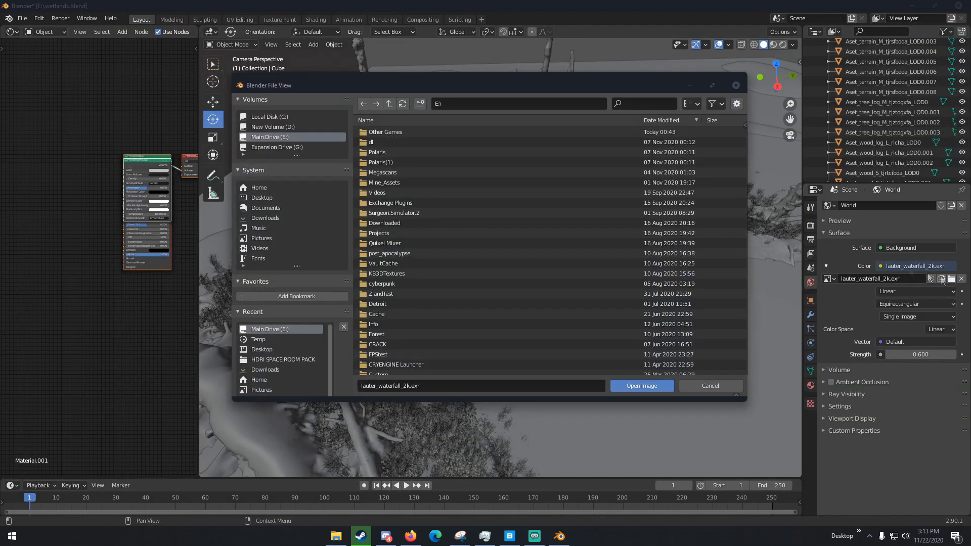
scroll(417, 299, "down", 2)
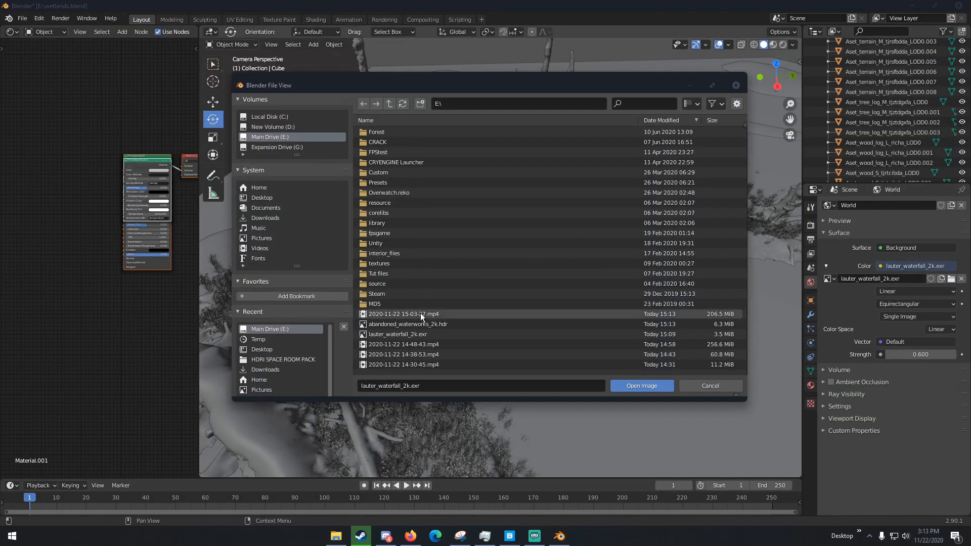
double_click(418, 320)
Save the wetlands file and preview the scene in Rendered shading
key("ctrl+s")
key("z")
left_click(496, 152)
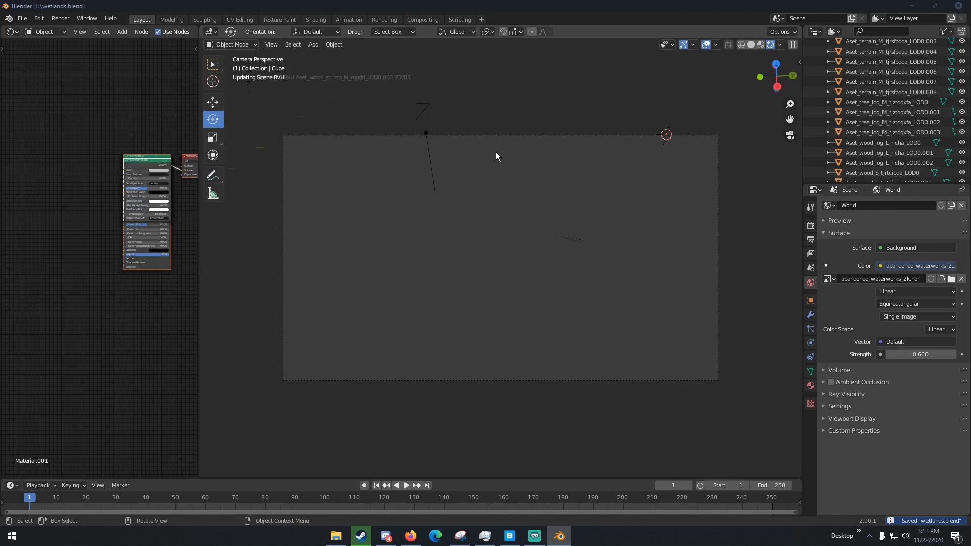
Delete the existing Light object from the scene
scroll(864, 104, "up", 10)
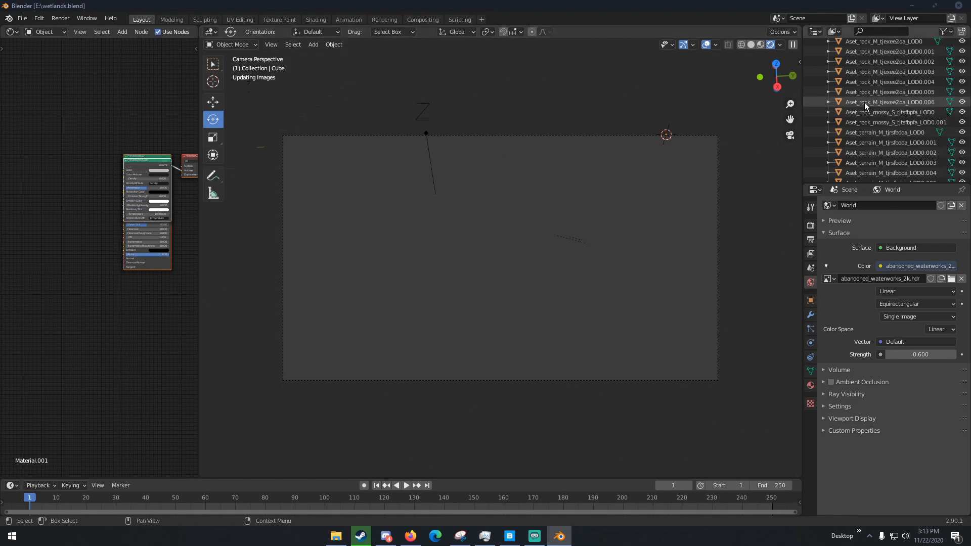
scroll(863, 107, "down", 10)
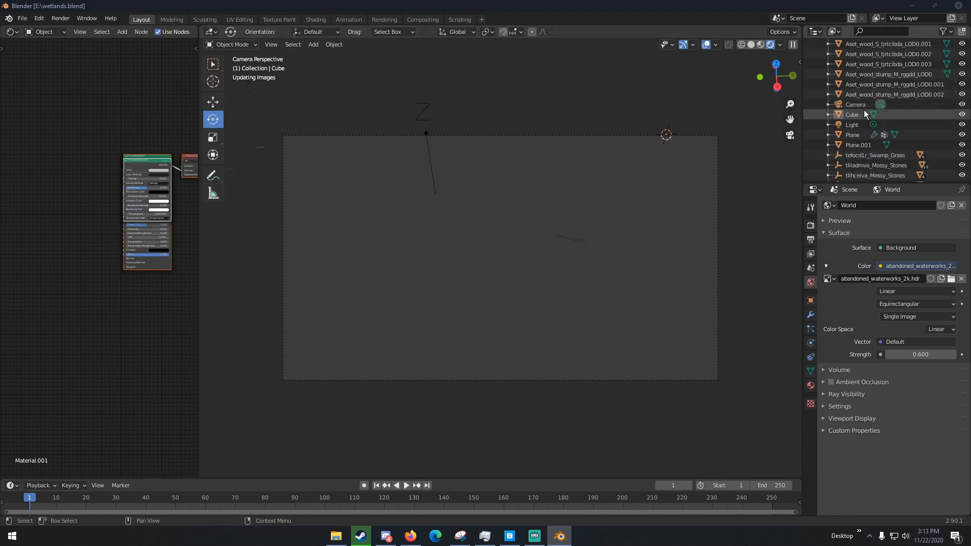
left_click(858, 125)
right_click(858, 125)
left_click(850, 139)
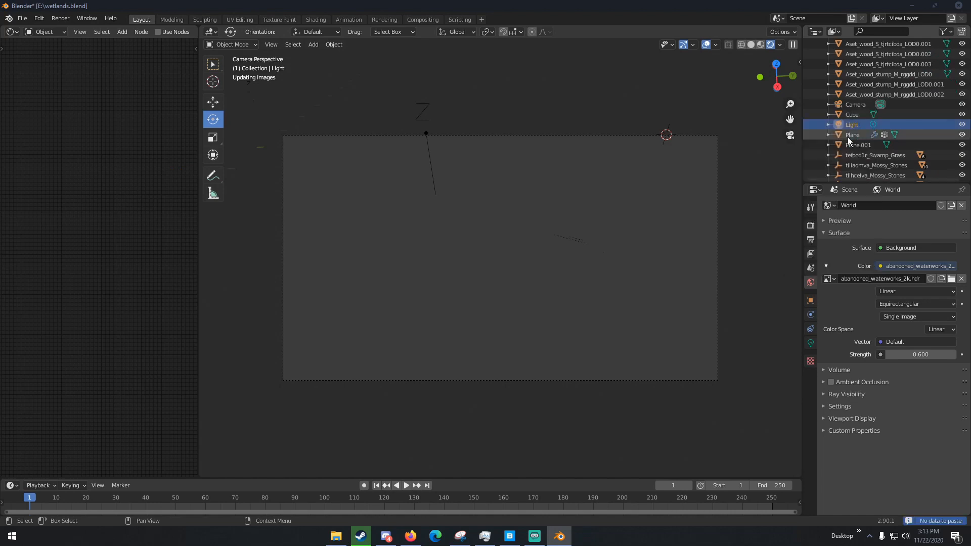
right_click(856, 128)
left_click(840, 144)
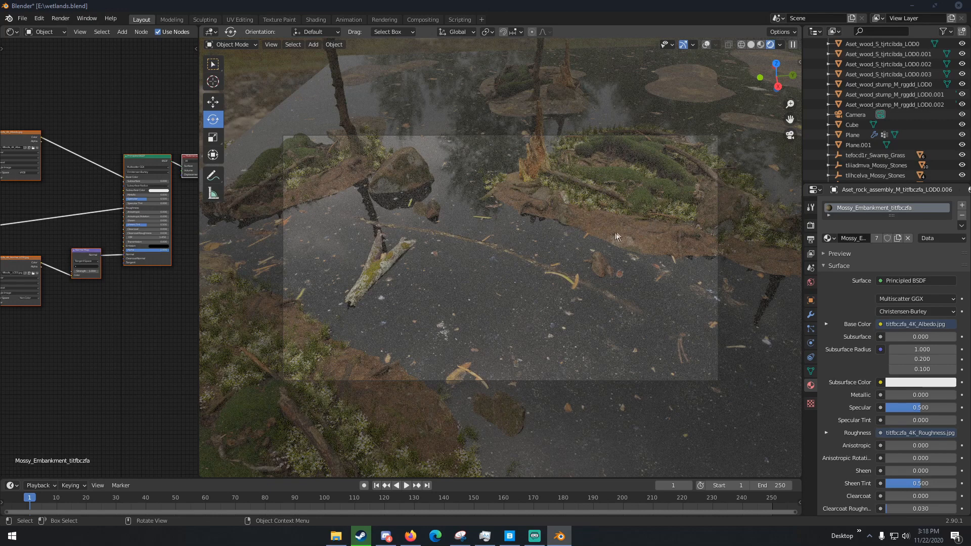
Return to Solid shading, leave the camera view and turn the viewport overlays on
key("z")
left_click(718, 233)
middle_click_drag(718, 233, 697, 228)
scroll(698, 225, "down", 3)
left_click(717, 45)
scroll(664, 165, "up", 3)
Add a Sun light and move it beside the planted islands
key("shift+a")
mouse_move(646, 292)
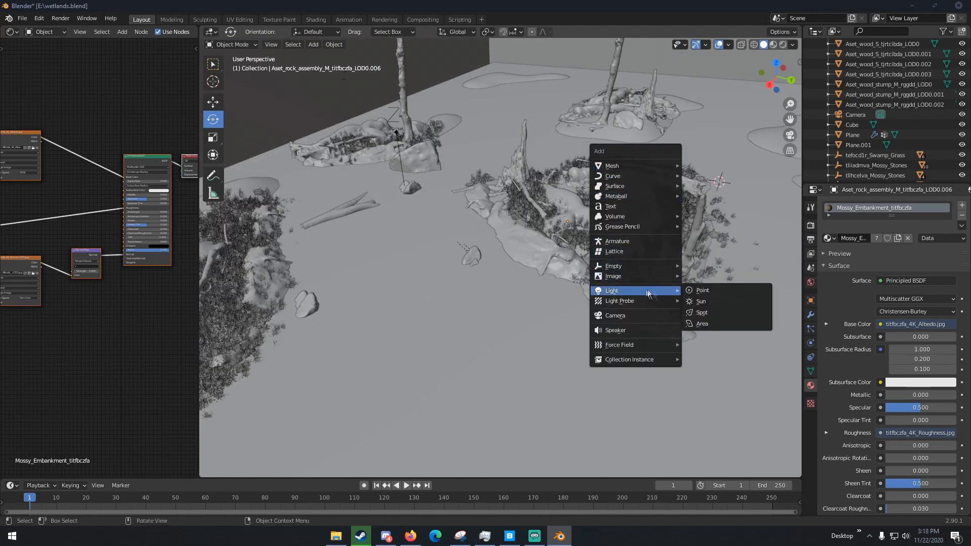
left_click(718, 299)
middle_click_drag(672, 299, 651, 298)
key("g")
left_click(741, 162)
middle_click_drag(741, 162, 615, 198, "shift")
Rotate the Sun light freely so it shines at a low angle across the islands
key("r")
key("r")
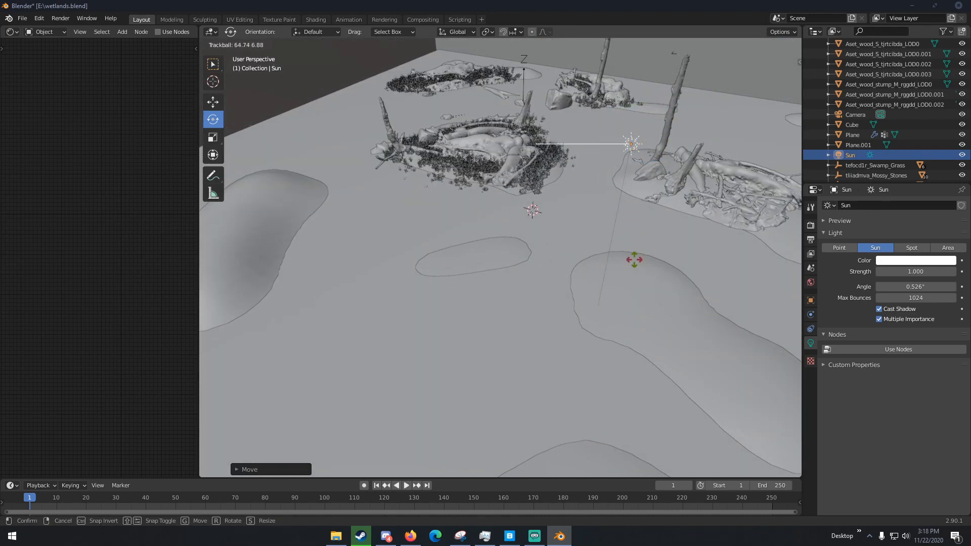
left_click(639, 319)
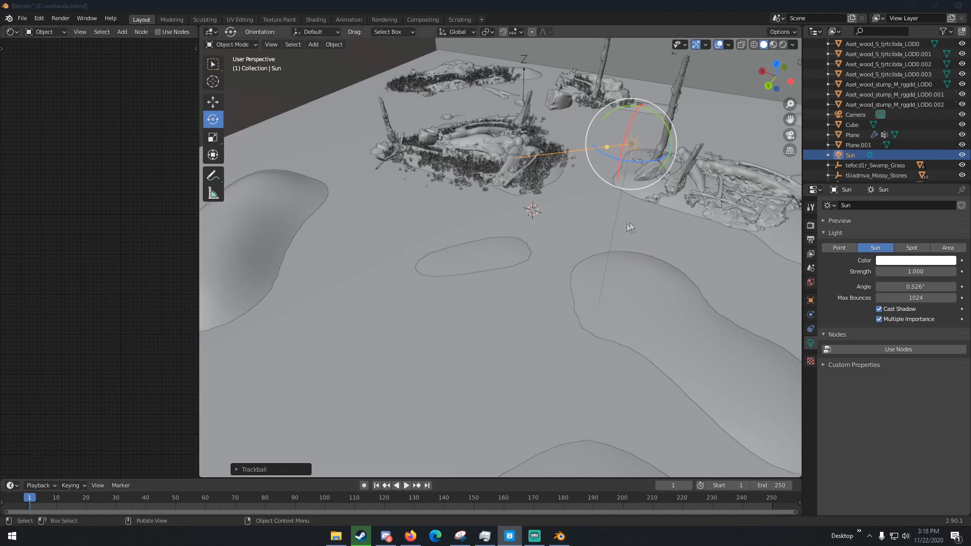
left_click(660, 147)
left_click(631, 145)
left_click_drag(649, 149, 668, 148)
Set the Sun light's strength to 5 and return to the camera view
left_click(915, 272)
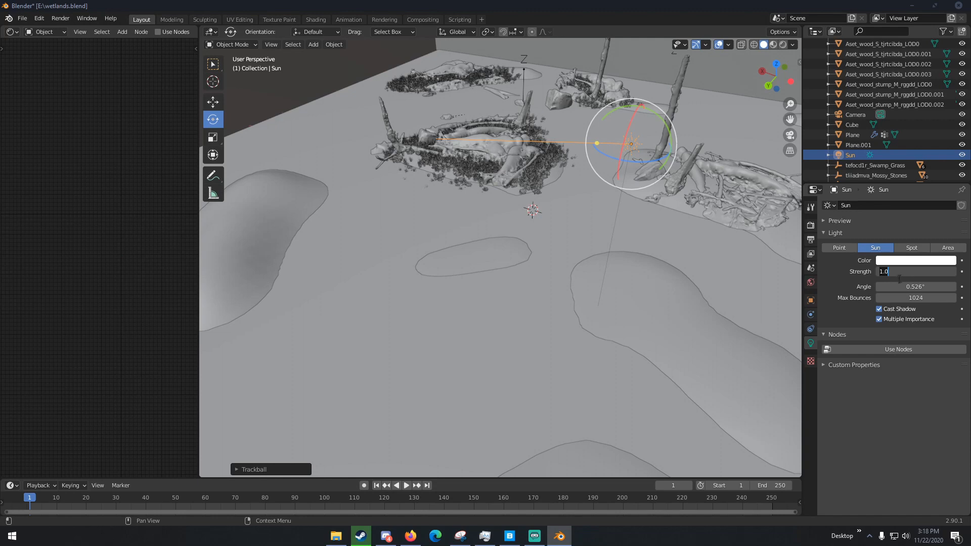
key("Return")
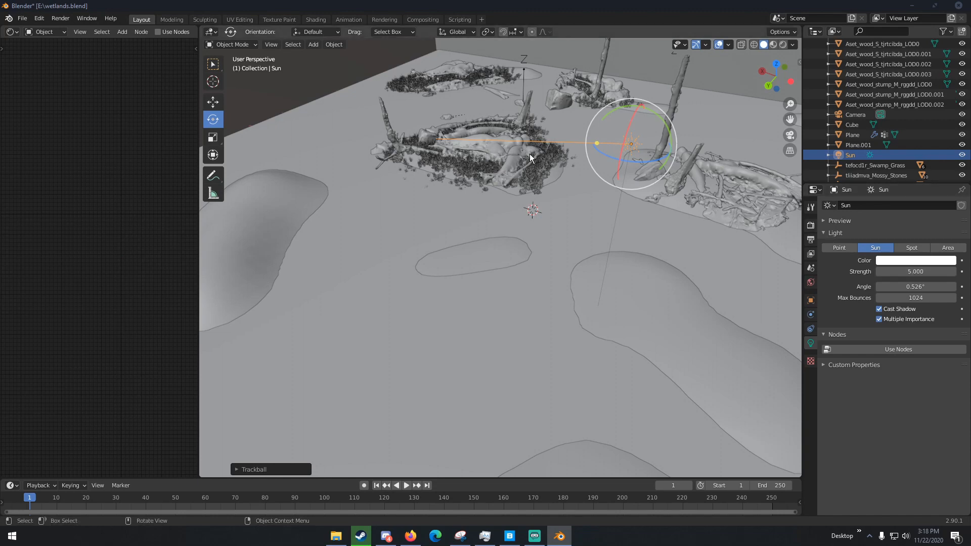
key("KP_0")
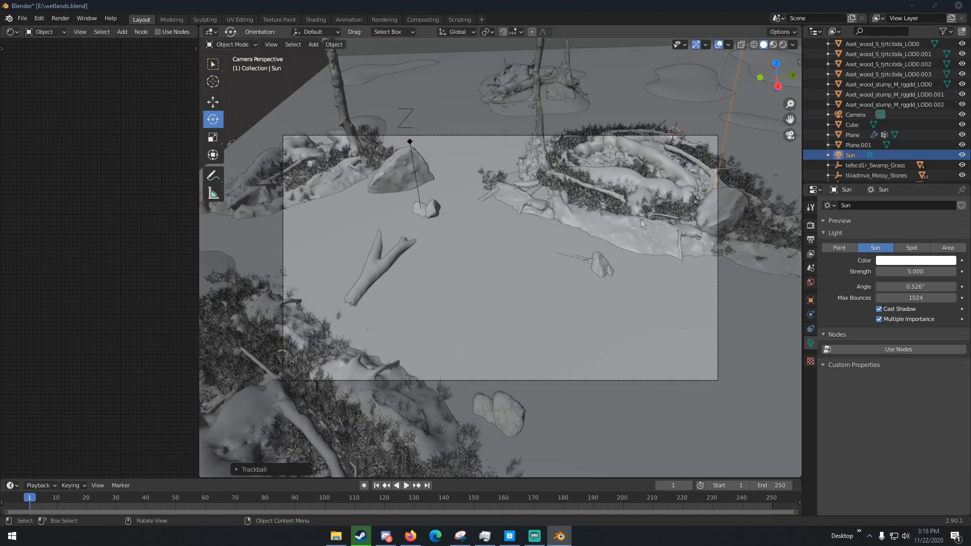
In Rendered shading, set the world background strength to 0.4 and hide the viewport overlays
key("z")
left_click(628, 102)
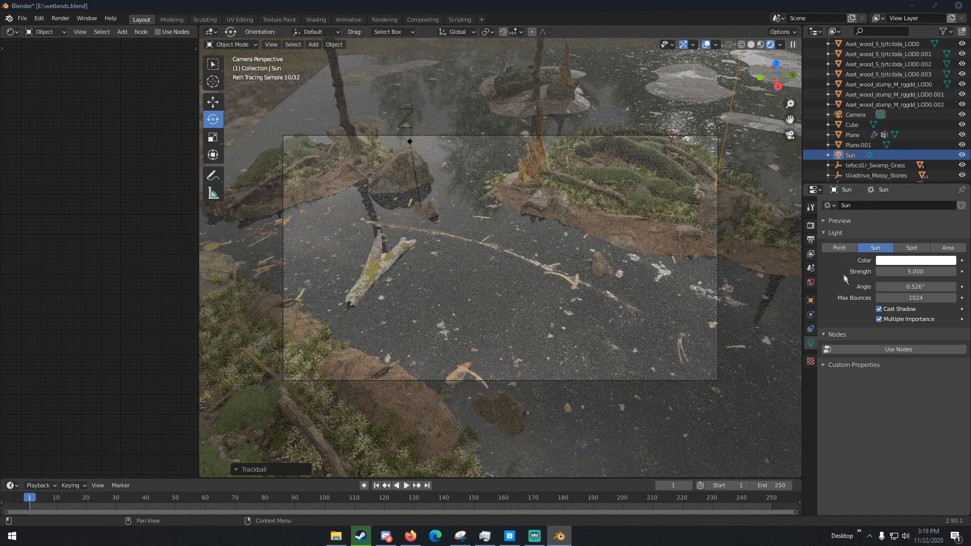
left_click(811, 281)
left_click(913, 354)
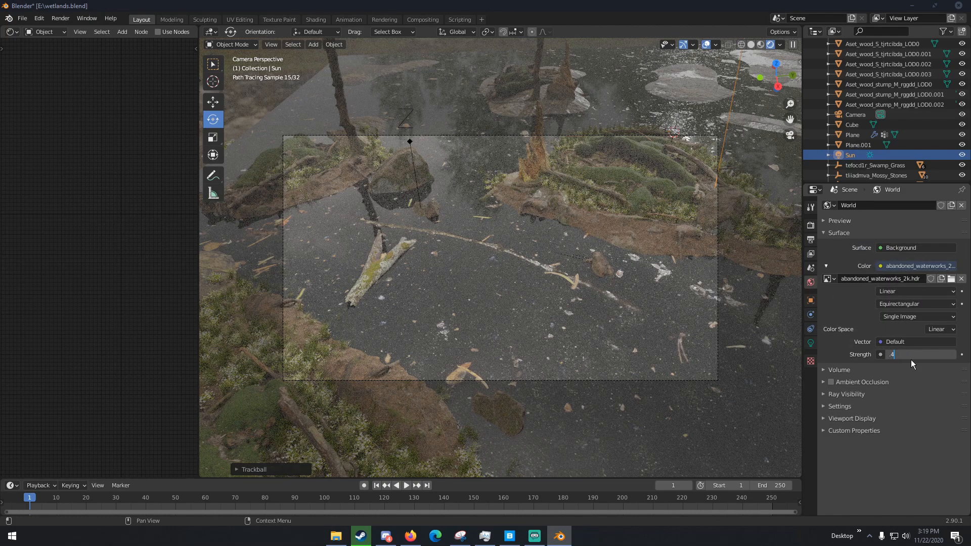
key("Return")
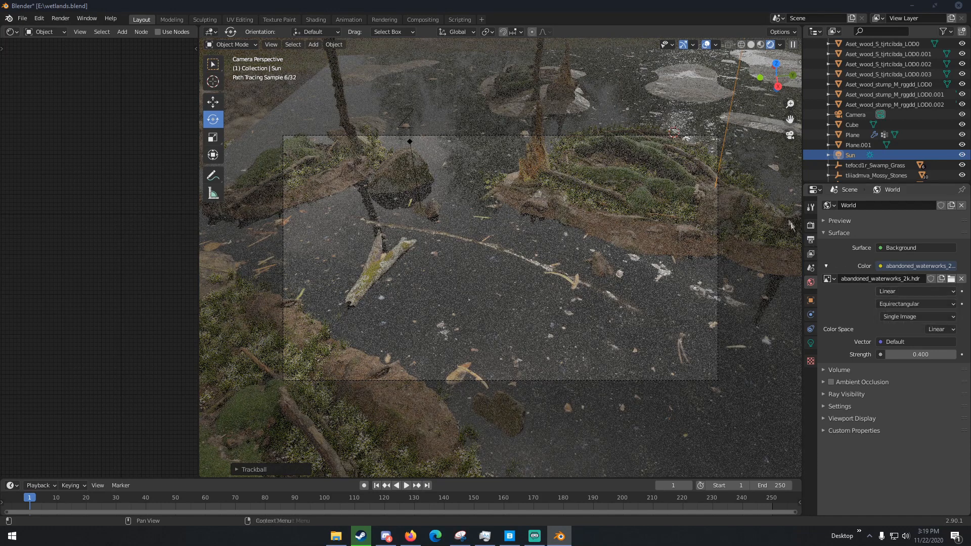
left_click(705, 47)
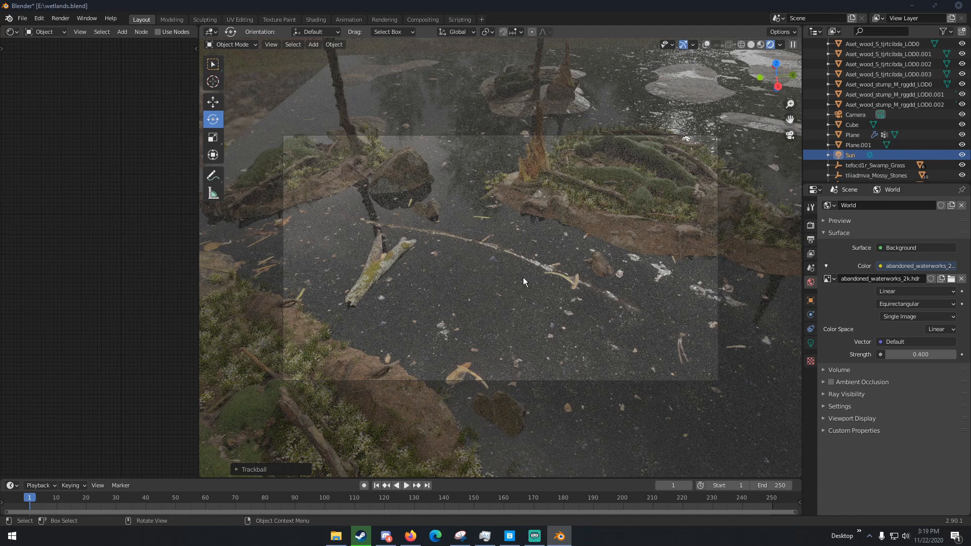
In Solid shading, scale down the forked log in the water, then shift and rotate it towards the near bank
key("z")
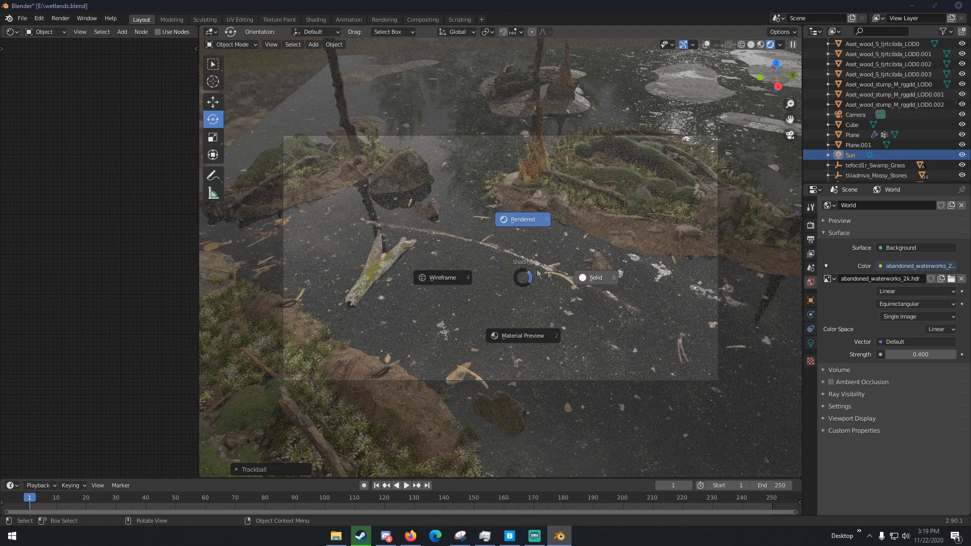
key("6")
left_click(384, 265)
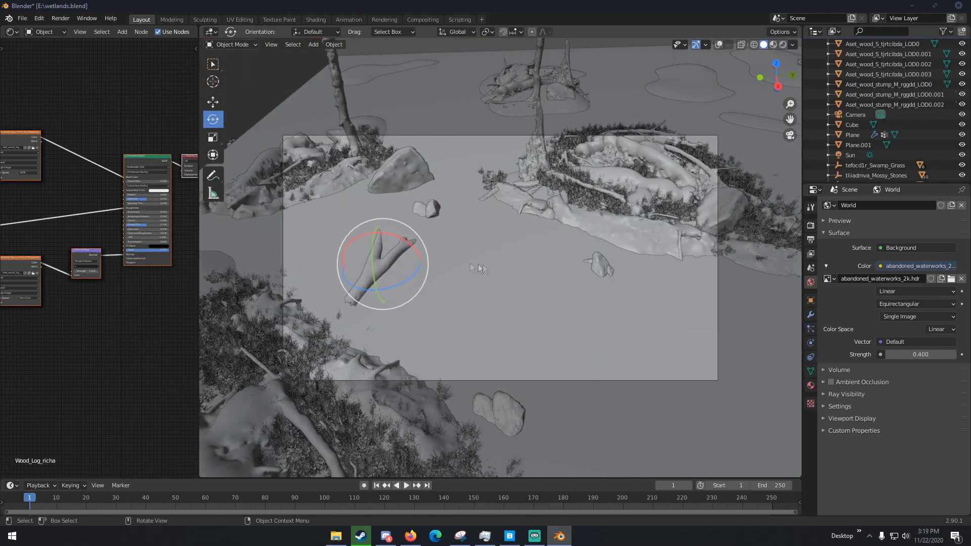
key("s")
left_click(433, 270)
key("g")
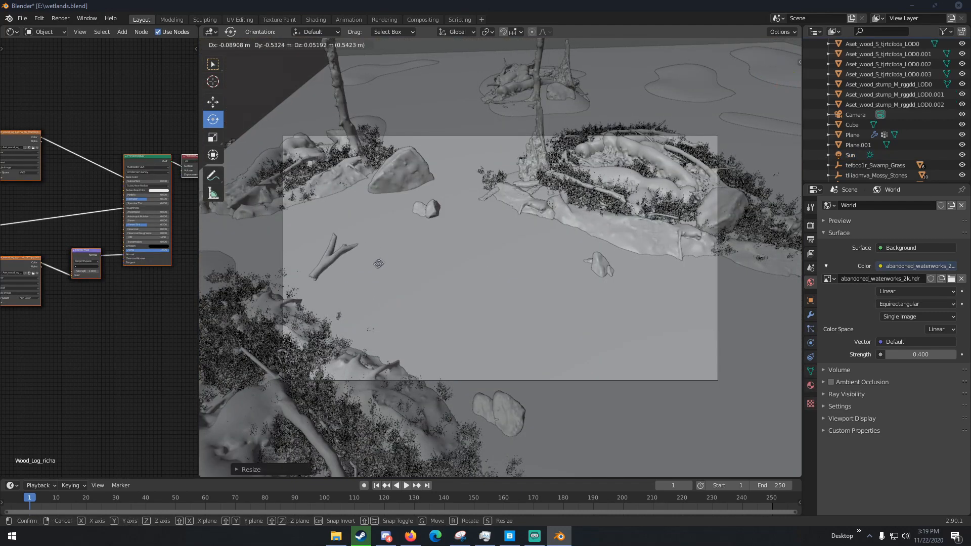
left_click(375, 264)
left_click_drag(344, 274, 359, 247)
Turn the overlays on, duplicate the small mossy rock near the big boulder and place the copy in open water
left_click(433, 210)
middle_click_drag(451, 211, 464, 75)
left_click(719, 45)
key("shift+d")
middle_click_drag(469, 87, 554, 93)
key("g")
left_click(599, 85)
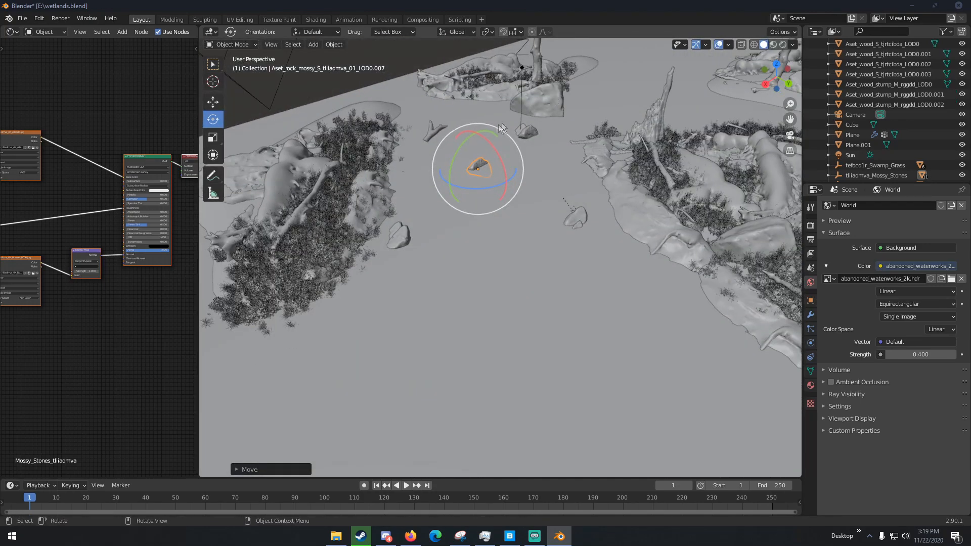
Rotate the copied mossy rock freely and adjust its position in the water
left_click_drag(496, 135, 602, 180)
left_click(633, 133)
key("g")
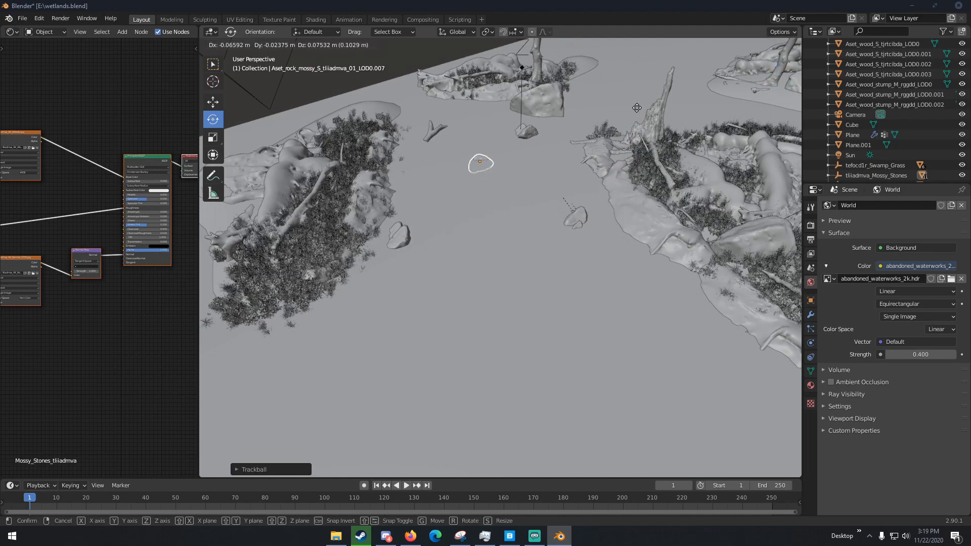
left_click(636, 101)
Duplicate the small mossy rock again, resize the copy and set it against the first one as a cluster
middle_click_drag(636, 101, 522, 122)
key("shift+d")
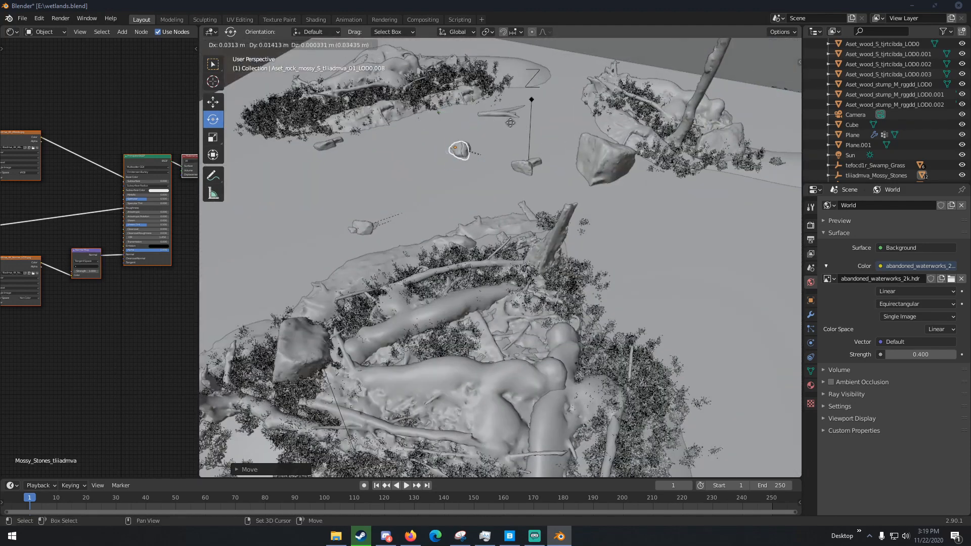
left_click(511, 123)
key("s")
left_click(484, 136)
key("g")
left_click(488, 138)
Duplicate the large boulder, move the copy across the water towards the camera side and rotate it about its vertical axis
left_click(606, 150)
middle_click_drag(606, 150, 597, 146)
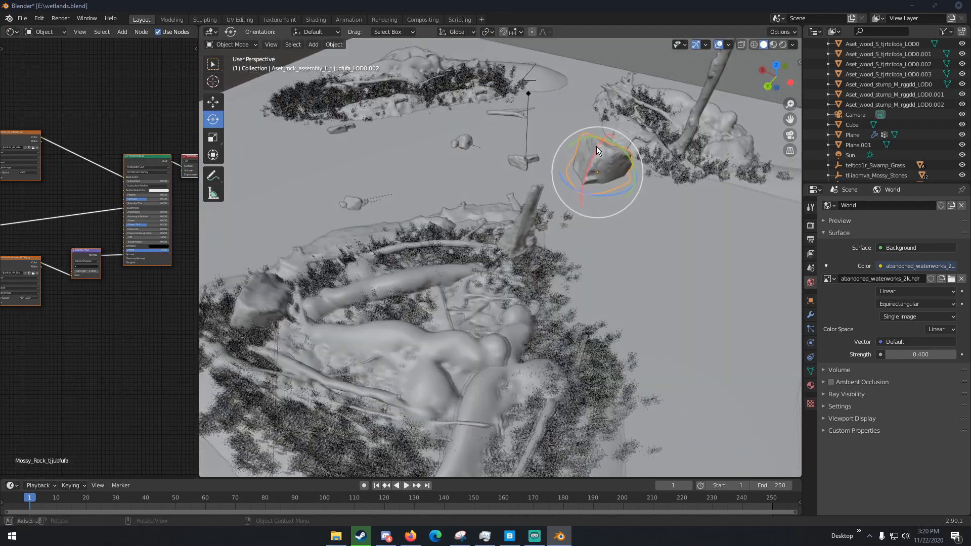
key("shift+d")
left_click(285, 153)
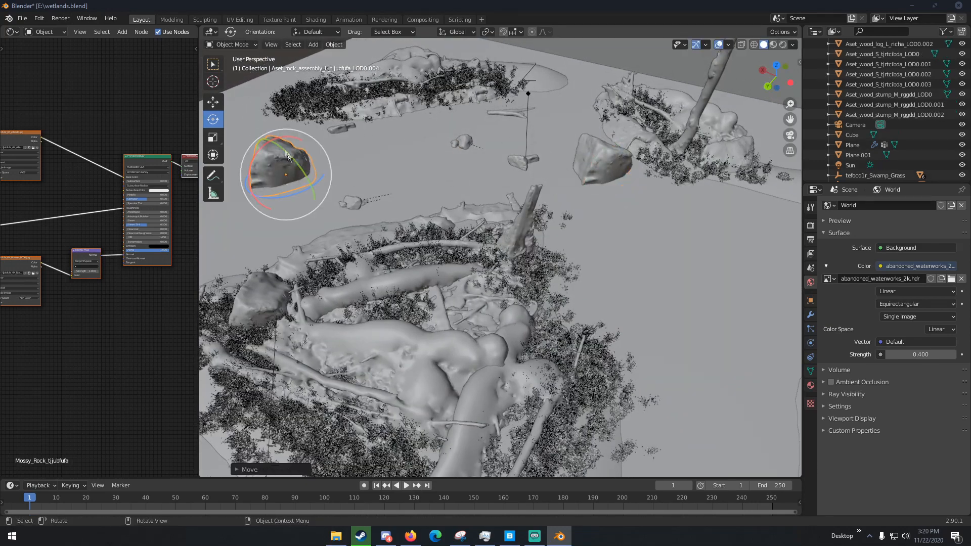
left_click_drag(299, 192, 257, 195)
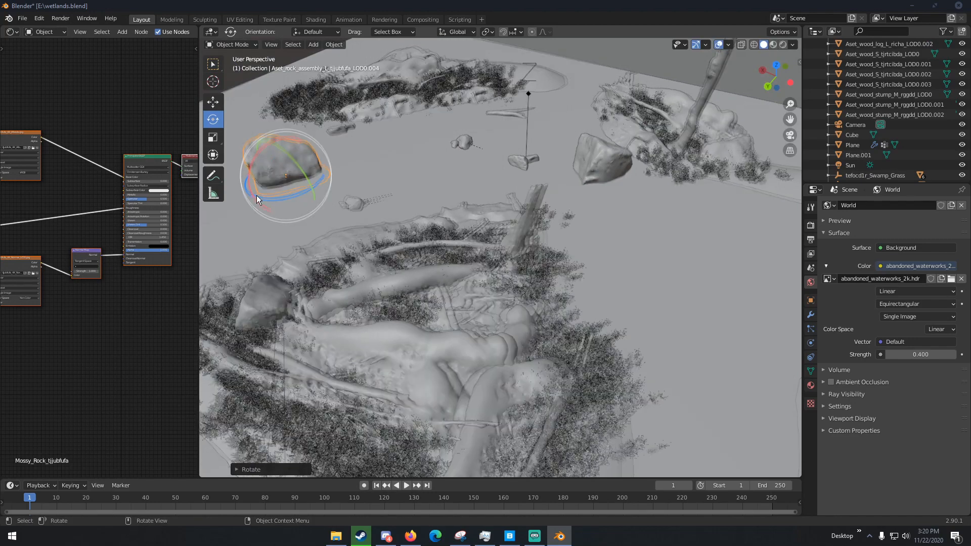
Check the copied boulder through the camera, scale it down and move it into the foreground water within the frame
key("KP_0")
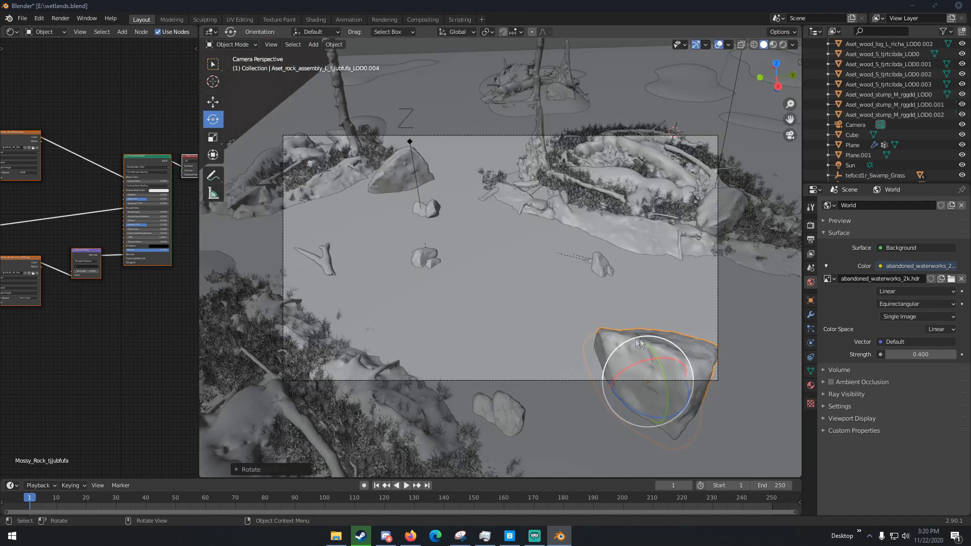
key("s")
left_click(664, 352)
middle_click_drag(645, 355, 456, 301)
key("g")
left_click(548, 339)
Duplicate the foreground boulder, place and rotate the copy in the water near the planted bank, and return to the camera view
key("shift+d")
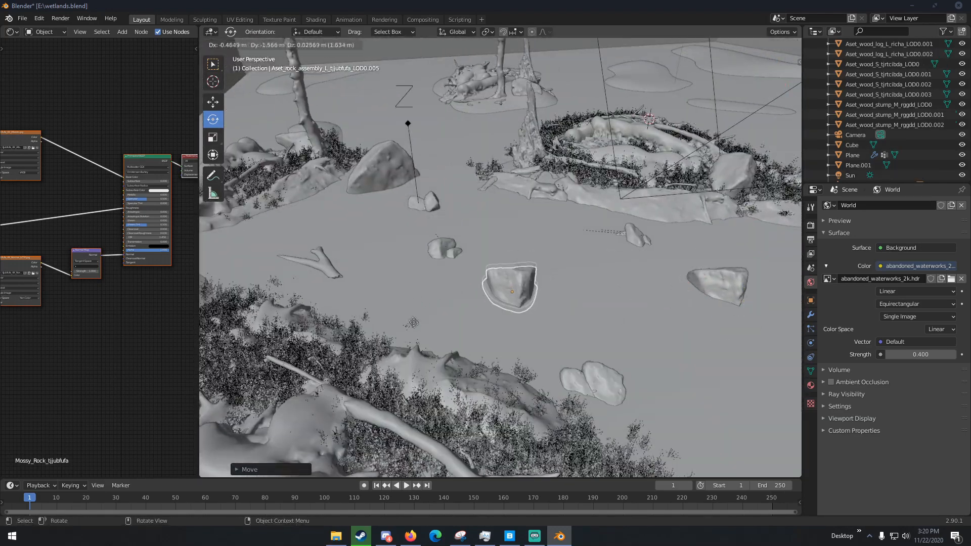
left_click(521, 345)
left_click_drag(520, 345, 539, 277)
middle_click_drag(539, 277, 533, 275)
key("KP_0")
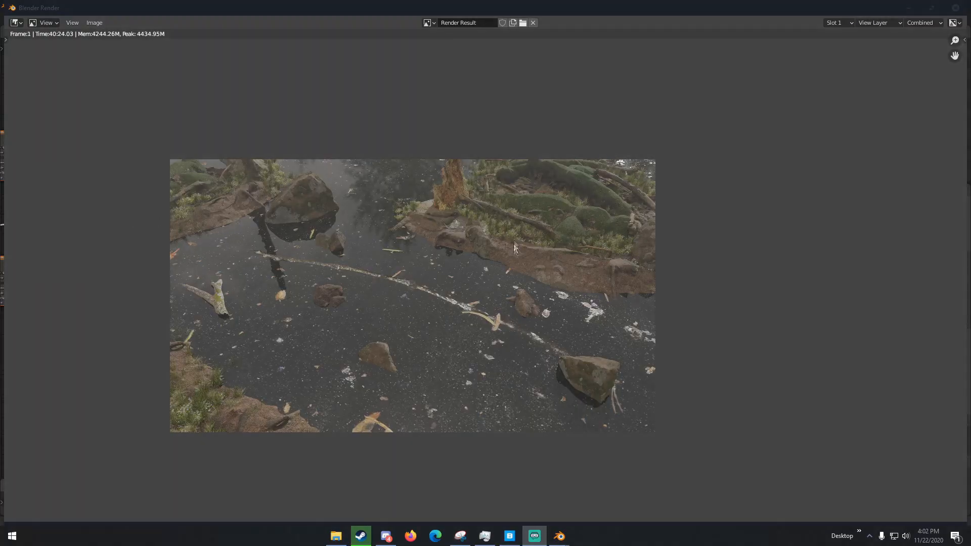
Close the render window, enable nodes in the Compositing workspace and move the Composite node away from Render Layers
left_click(917, 10)
left_click(422, 21)
left_click(422, 19)
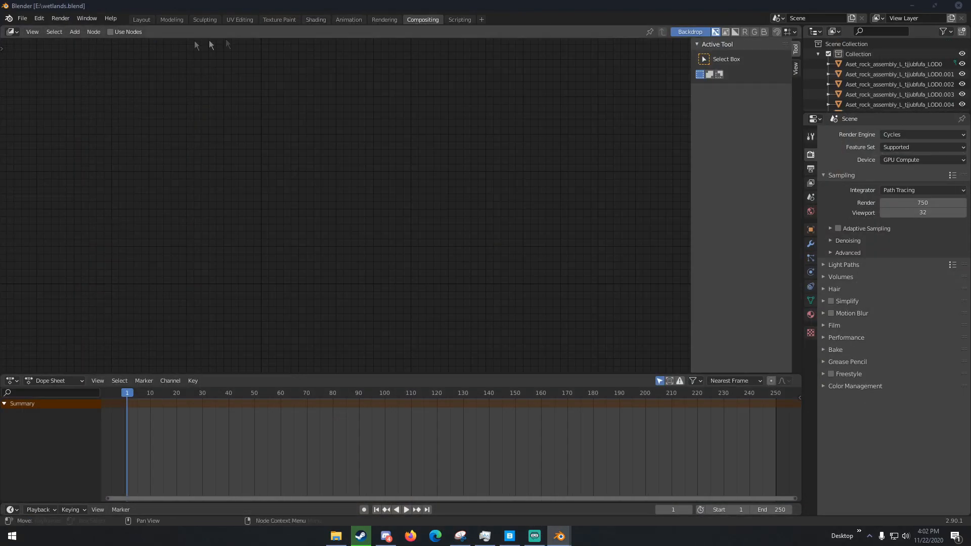
left_click(111, 33)
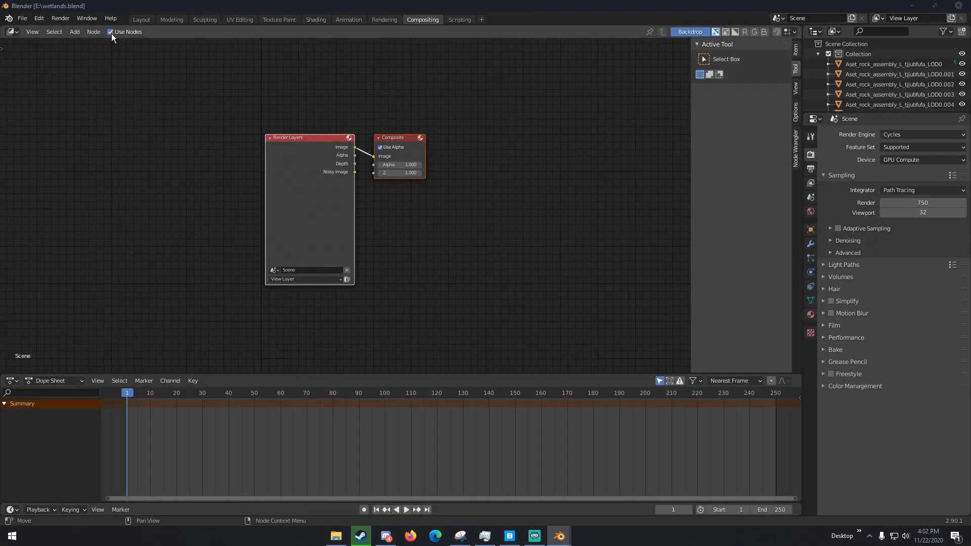
left_click_drag(390, 134, 534, 136)
Insert a Denoise node on the link between Render Layers and Composite
key("shift+a")
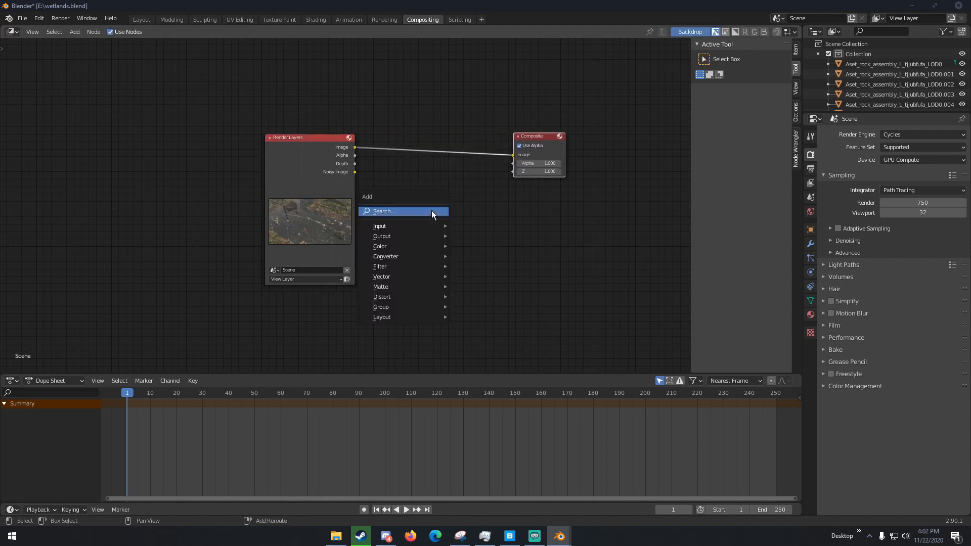
left_click(432, 210)
type("den")
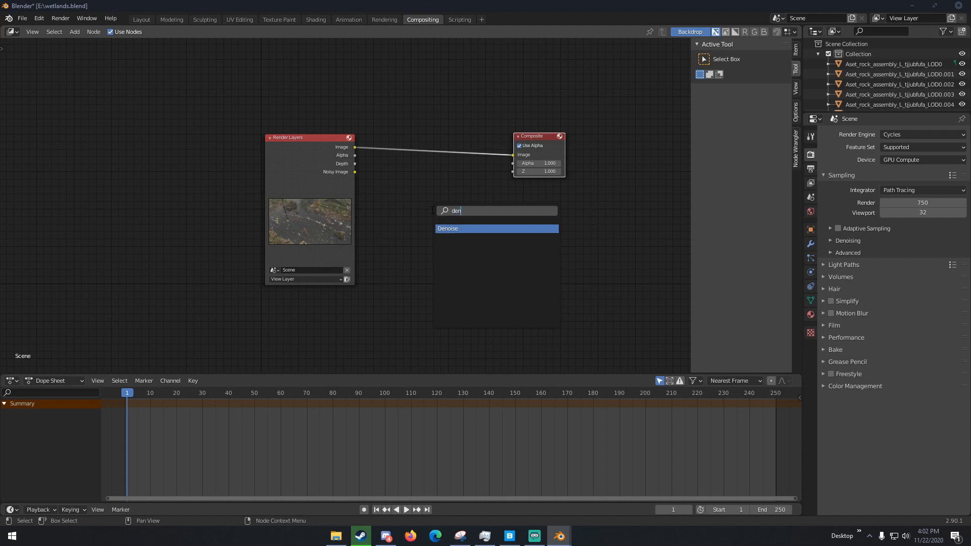
key("Return")
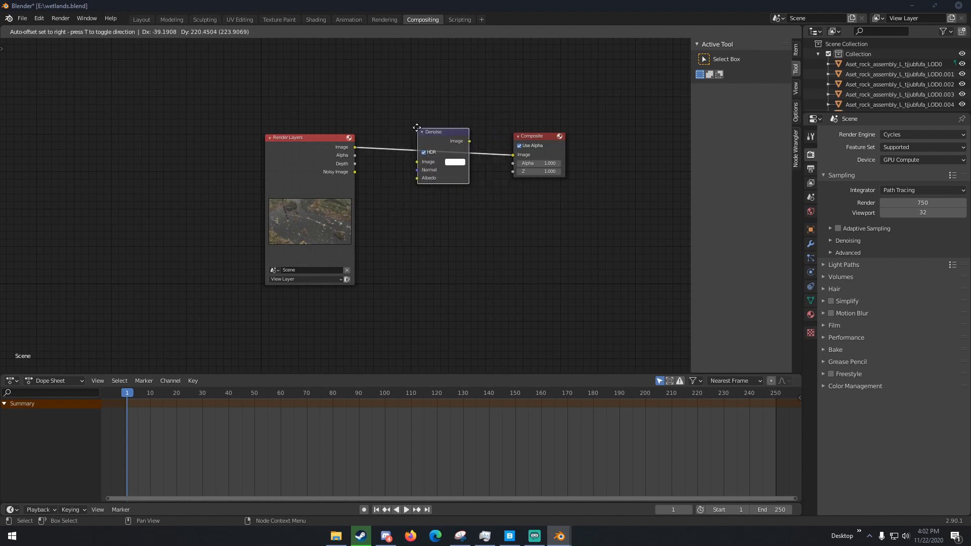
left_click(418, 131)
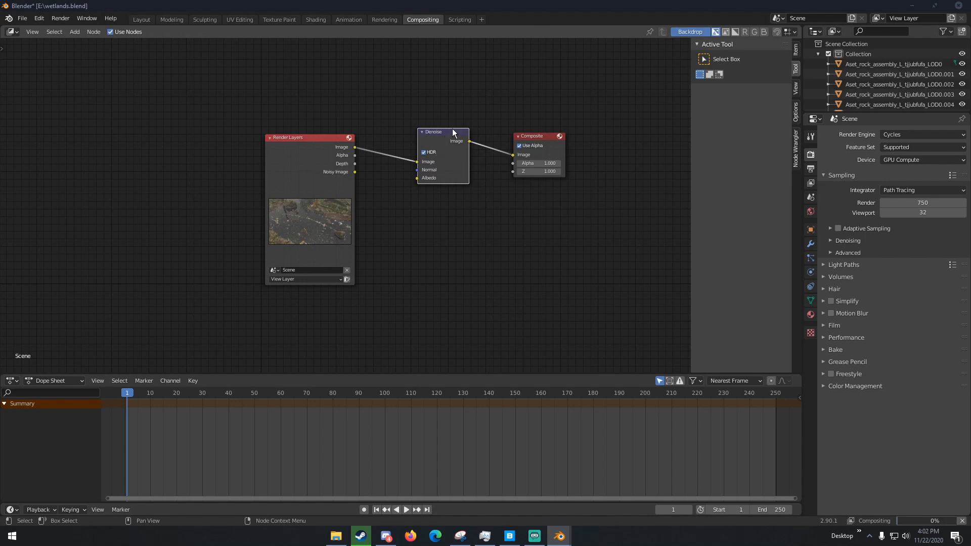
Check in the add-on preferences whether Node Wrangler is enabled, then close the preferences
left_click(39, 18)
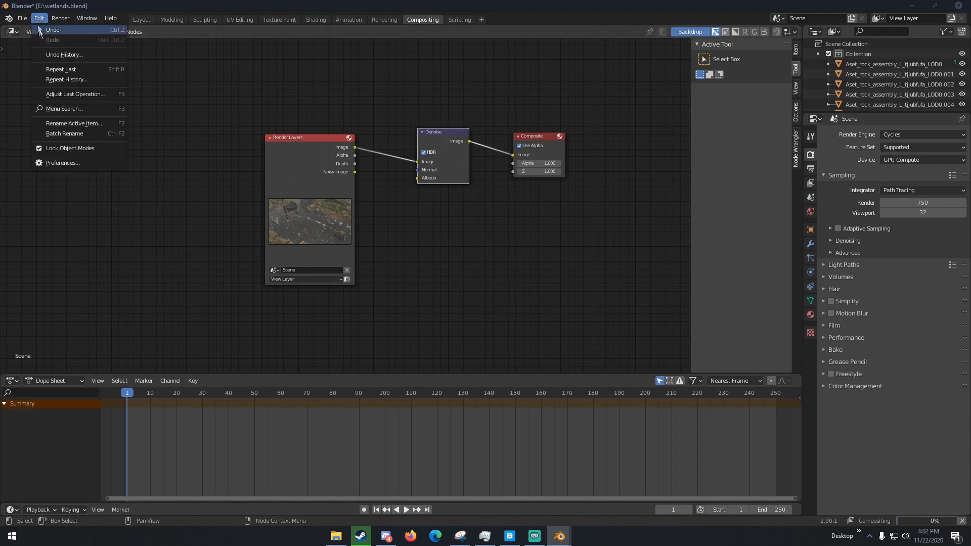
left_click(61, 163)
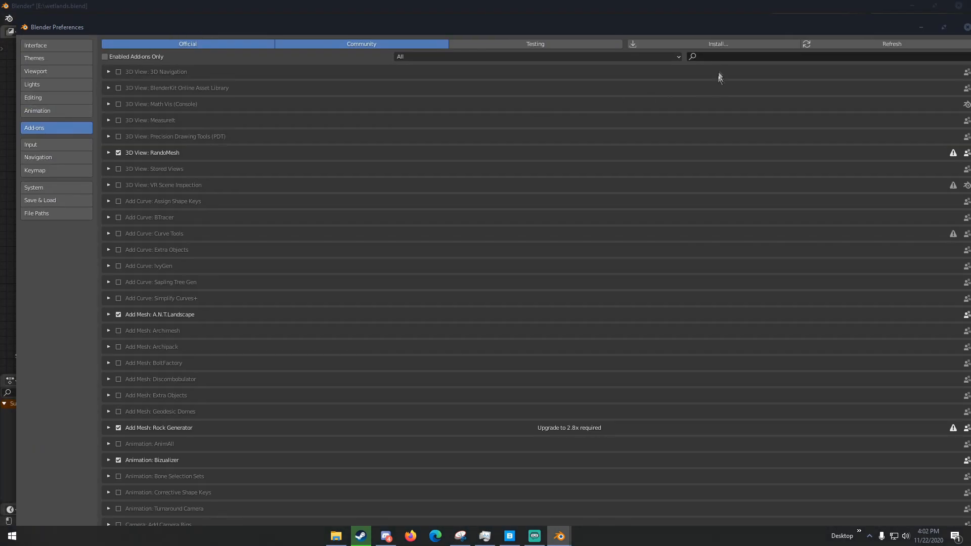
left_click(720, 57)
type("node")
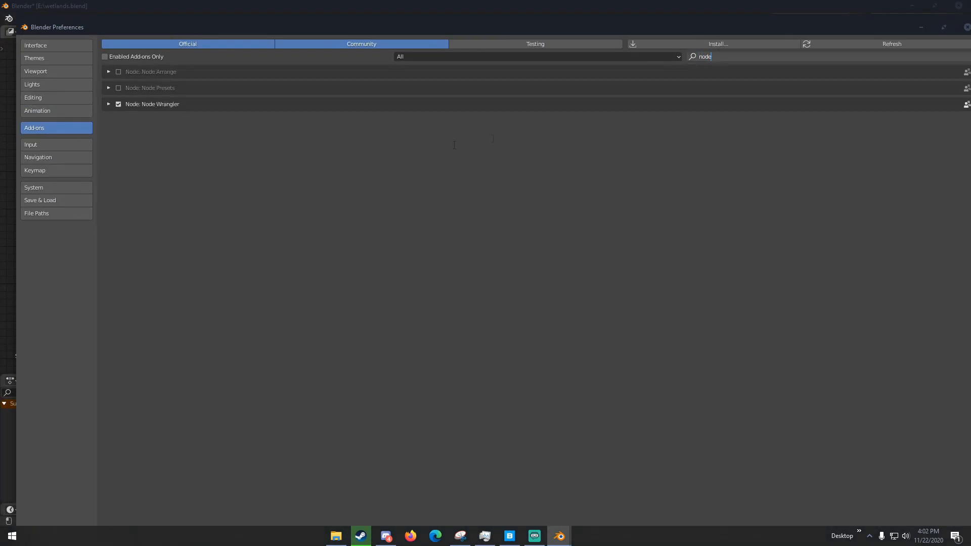
key("Return")
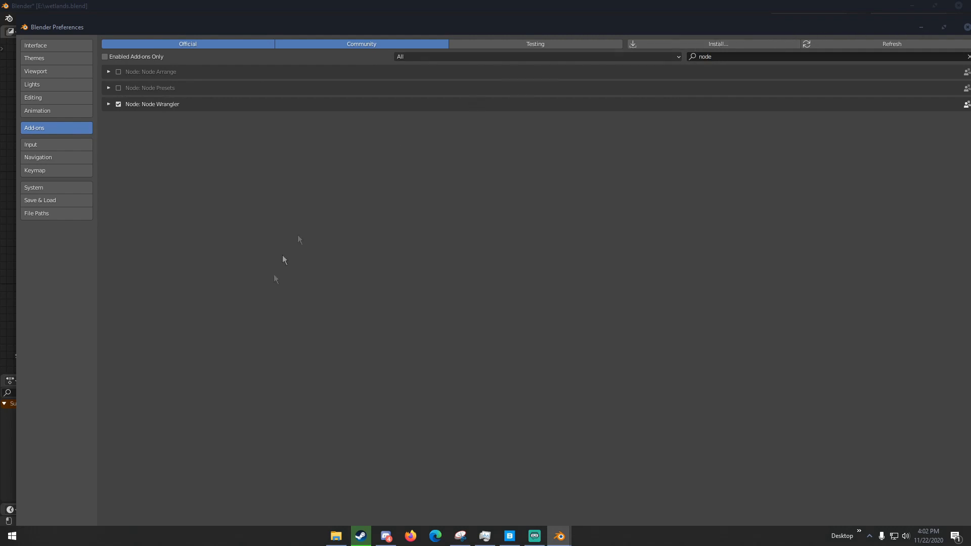
left_click(965, 27)
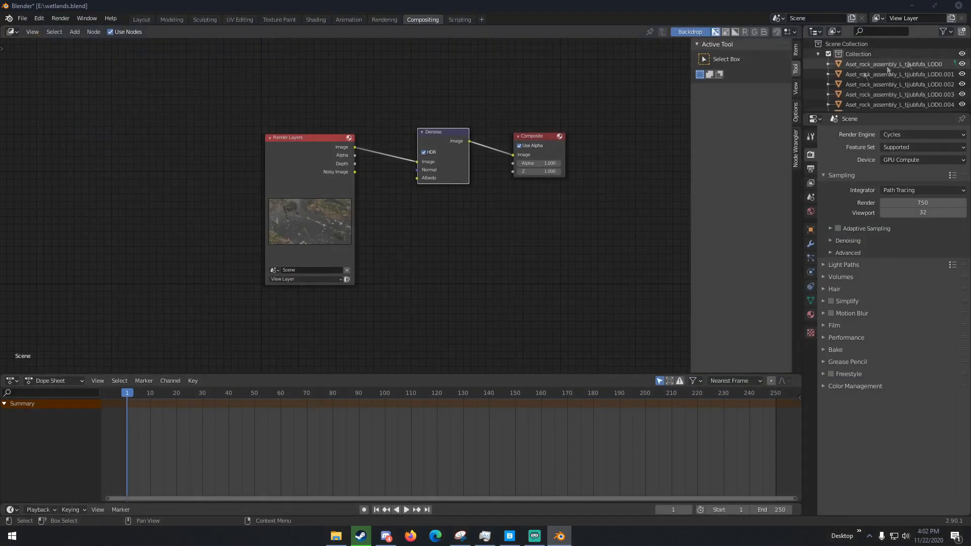
Connect a Viewer node to the Denoise output and fit the backdrop to the node editor
left_click(797, 93)
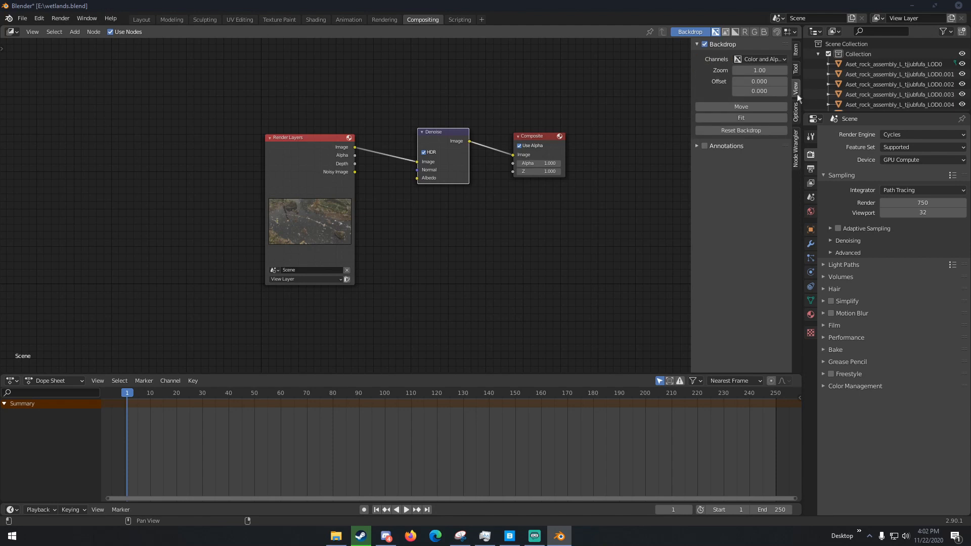
left_click(439, 135, "ctrl+shift")
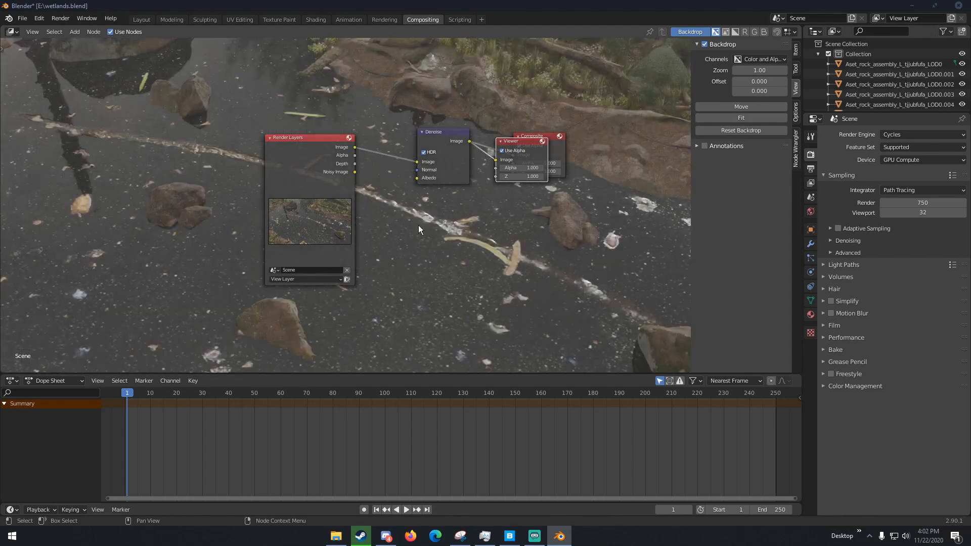
scroll(452, 201, "down", 2)
left_click(724, 117)
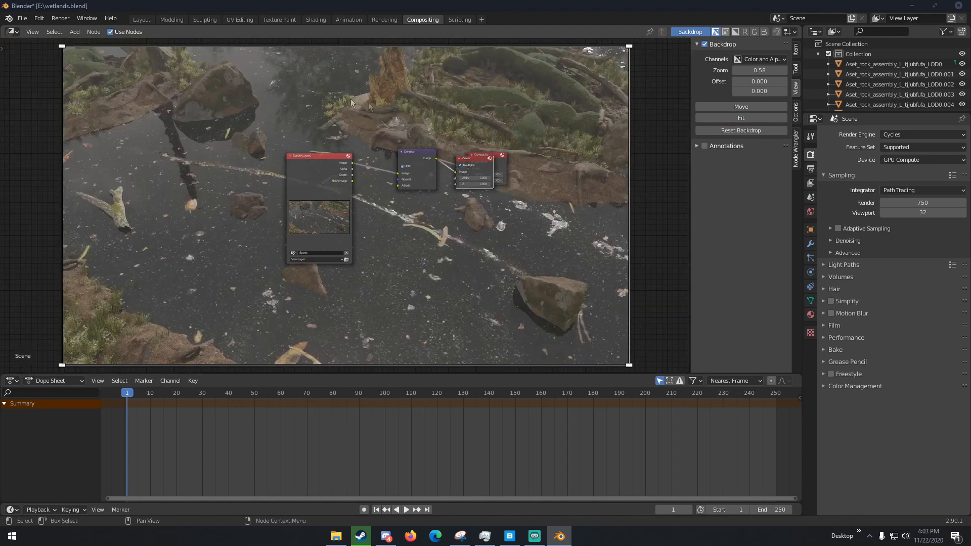
In the Rendering workspace, display the Viewer Node image and inspect the denoised result
left_click(370, 18)
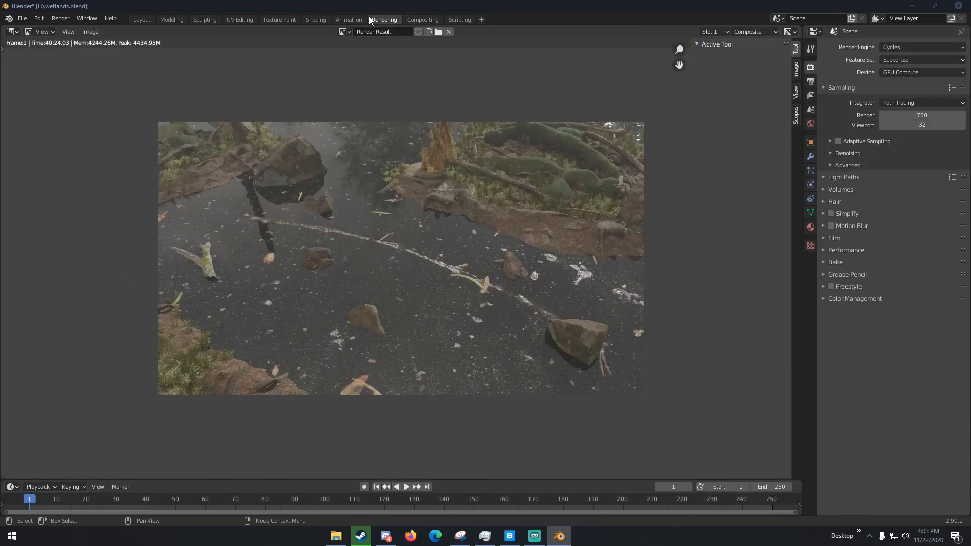
left_click(346, 33)
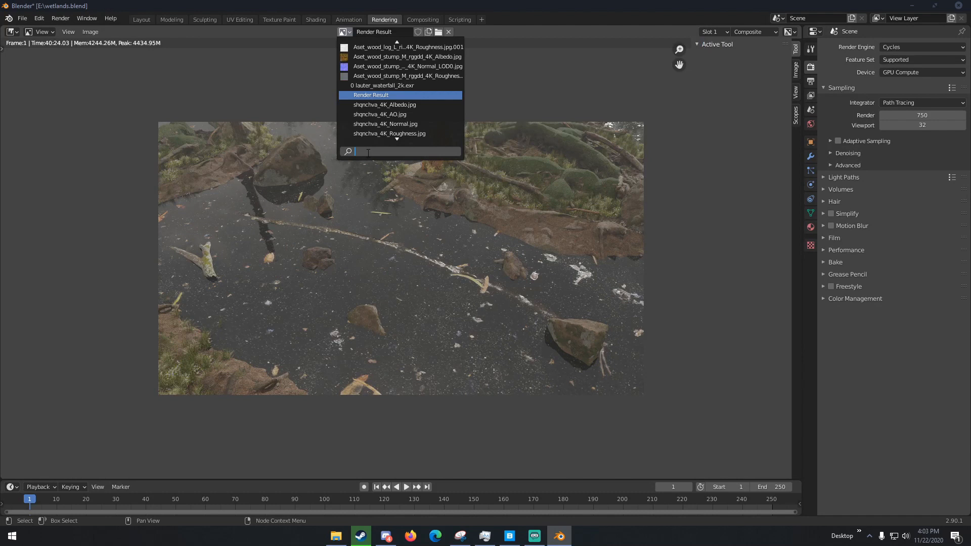
type("vie")
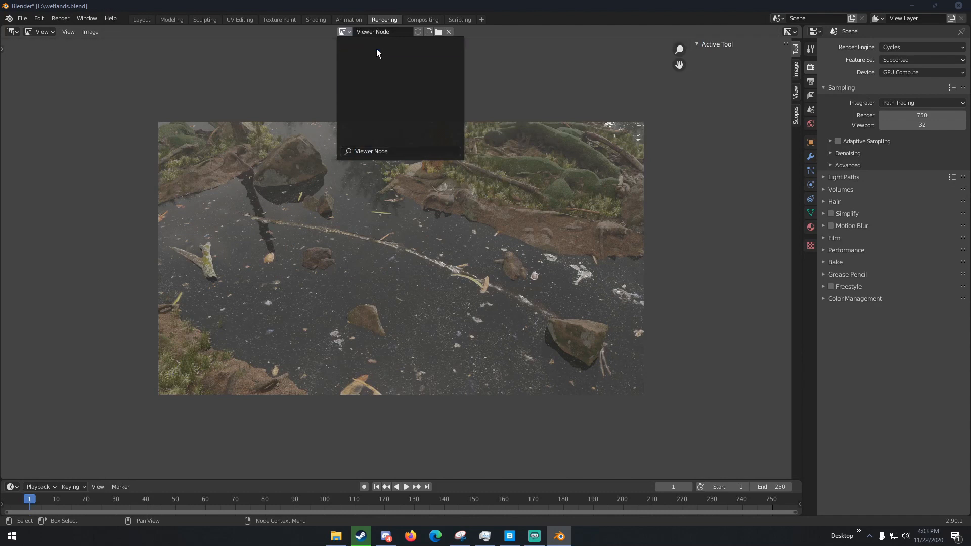
left_click(376, 48)
scroll(498, 205, "up", 1)
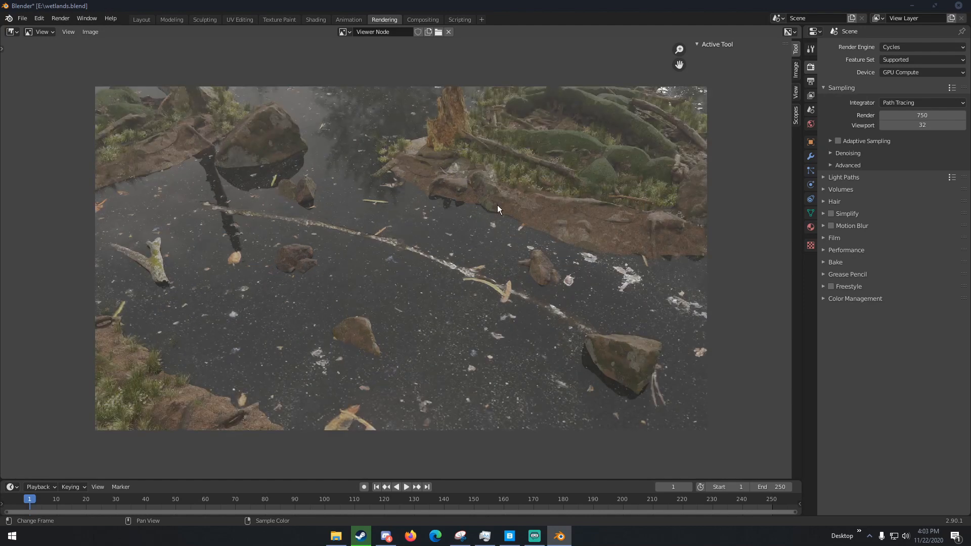
scroll(497, 205, "down", 1)
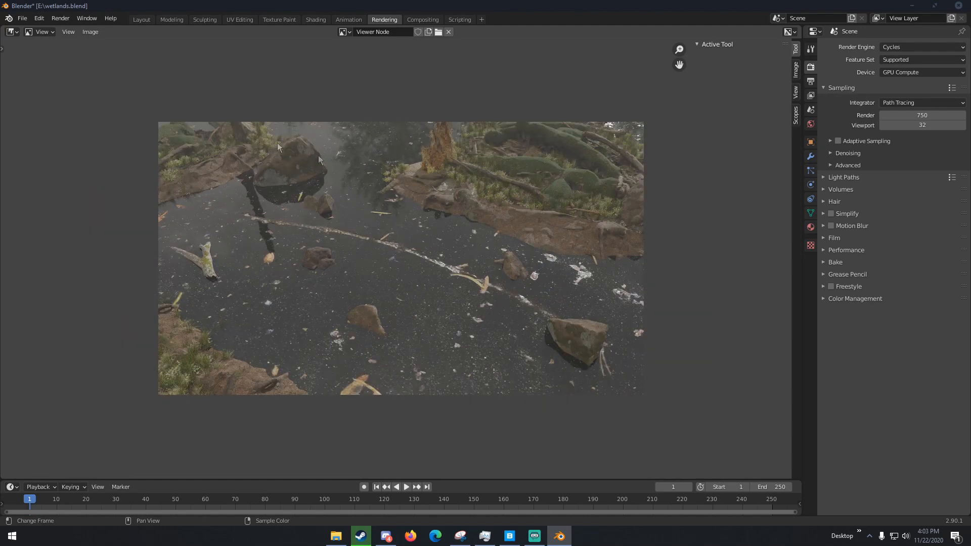
Save the denoised Viewer Node image as wetlands.png on the E: drive
left_click(90, 31)
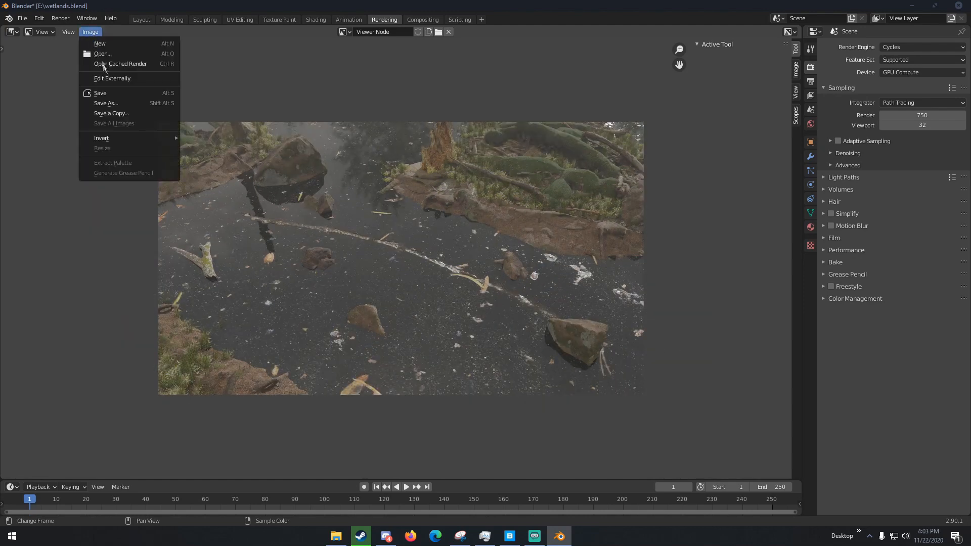
left_click(107, 103)
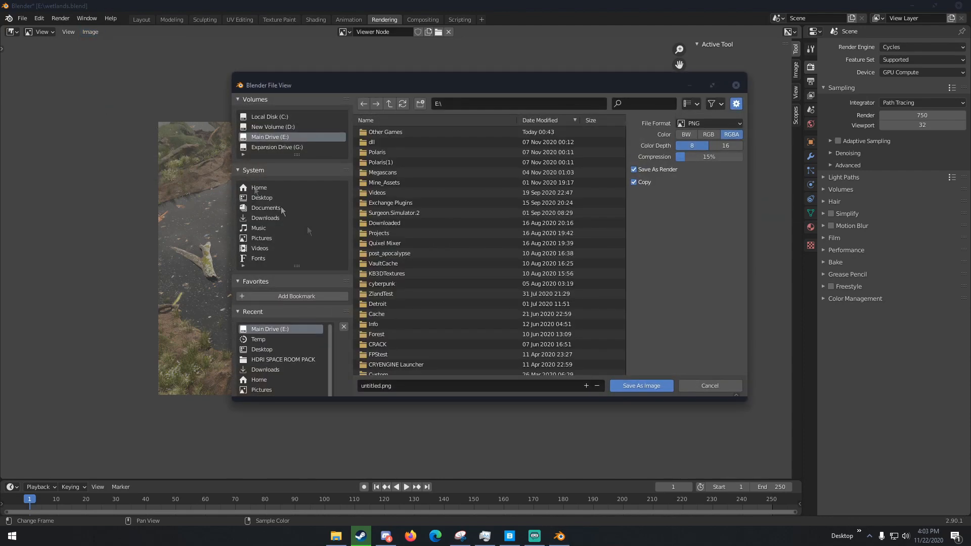
left_click(406, 387)
type("wetlands")
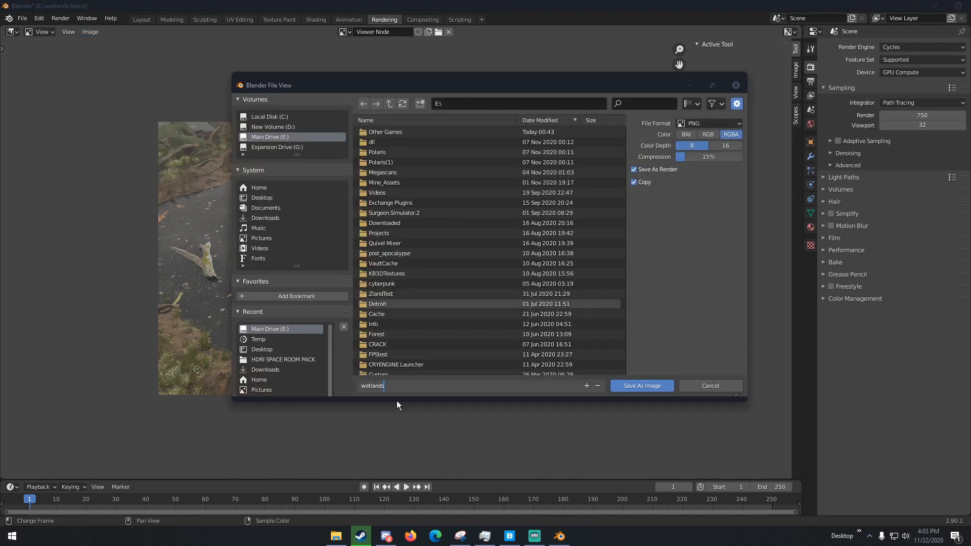
key("Return")
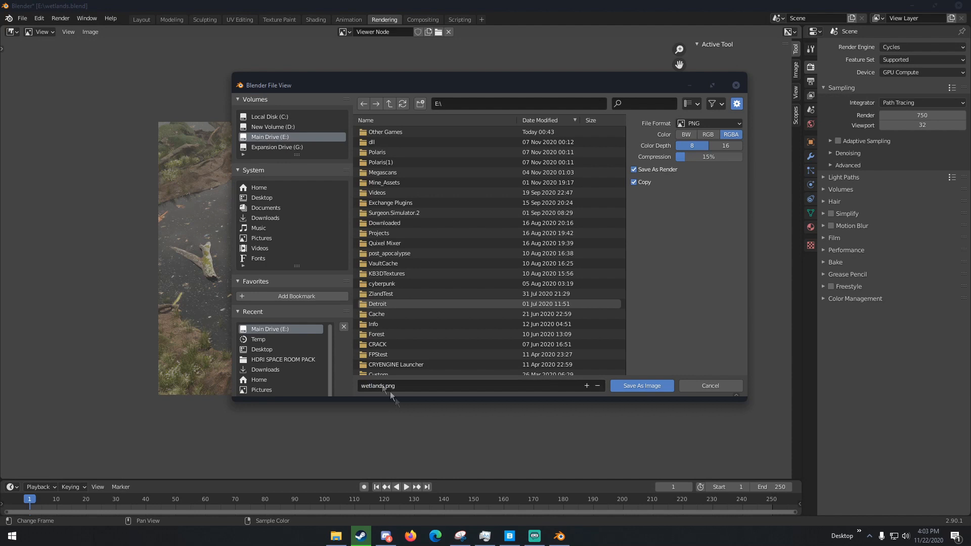
left_click(632, 386)
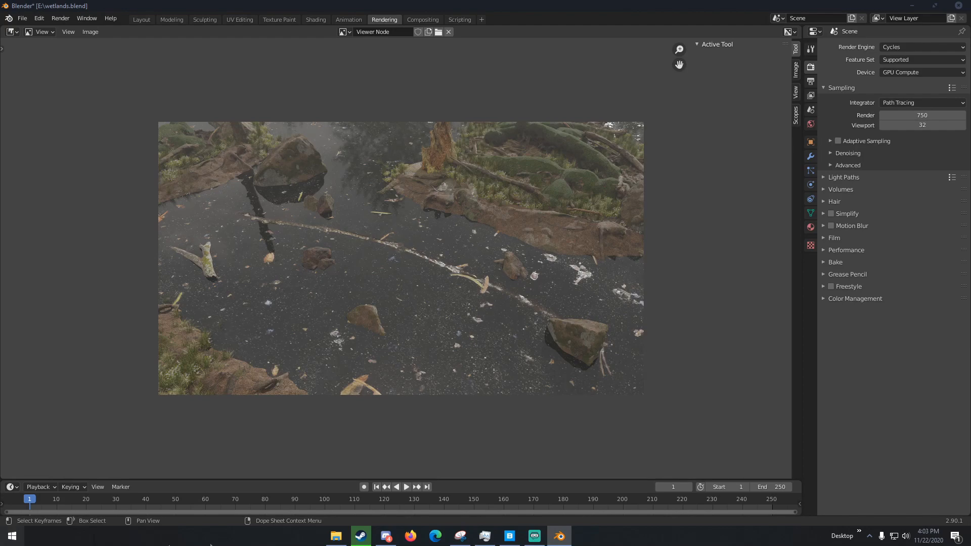
Switch to Firefox and search Google Images for "dust overlays"
left_click(411, 537)
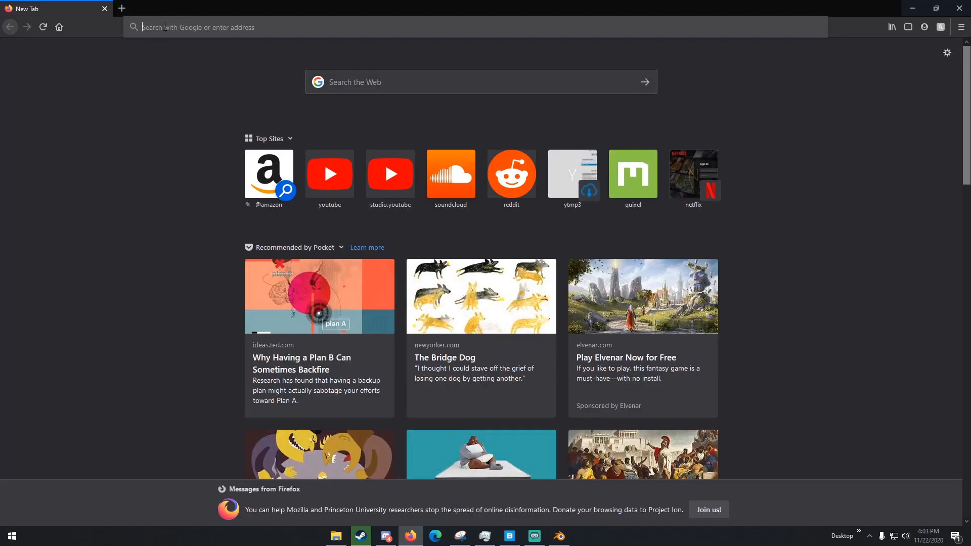
left_click(165, 26)
type("dust overlasys")
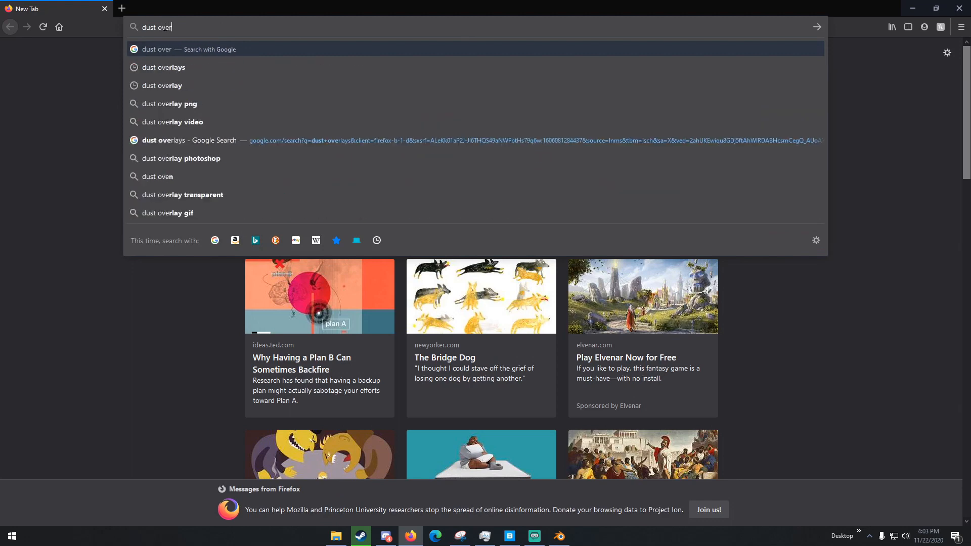
key("BackSpace")
key("BackSpace")
key("BackSpace")
key("BackSpace")
type("ays")
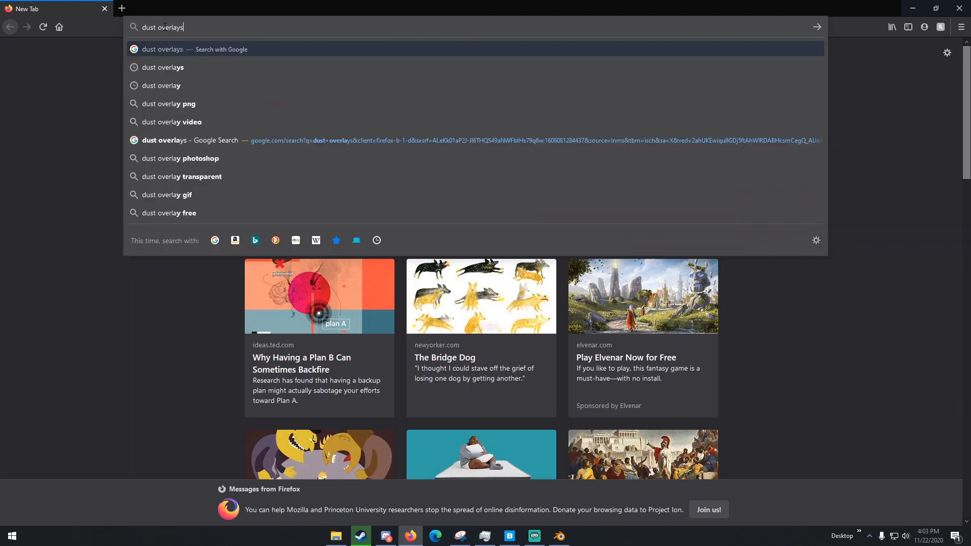
key("Return")
left_click(142, 89)
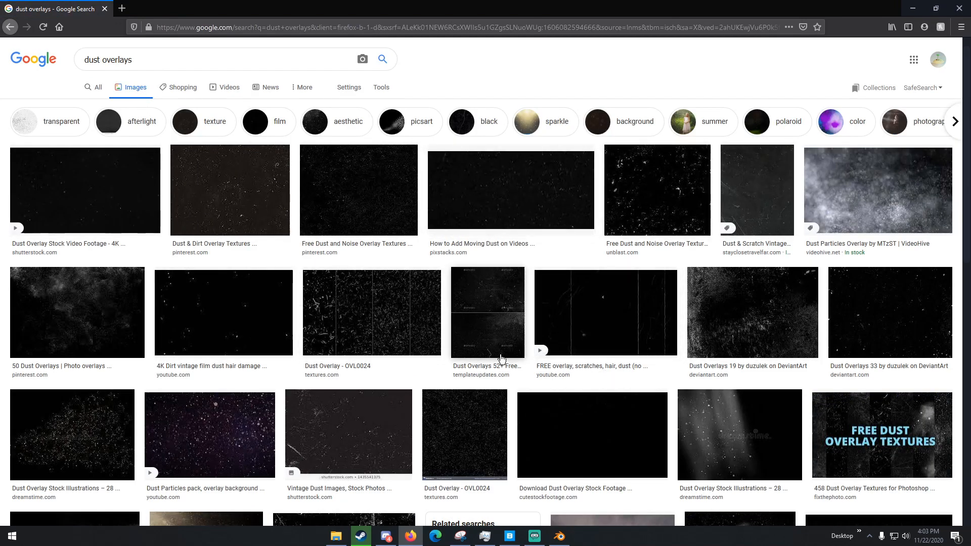
Look through the dust overlay image results, then minimize the browser
scroll(531, 361, "down", 2)
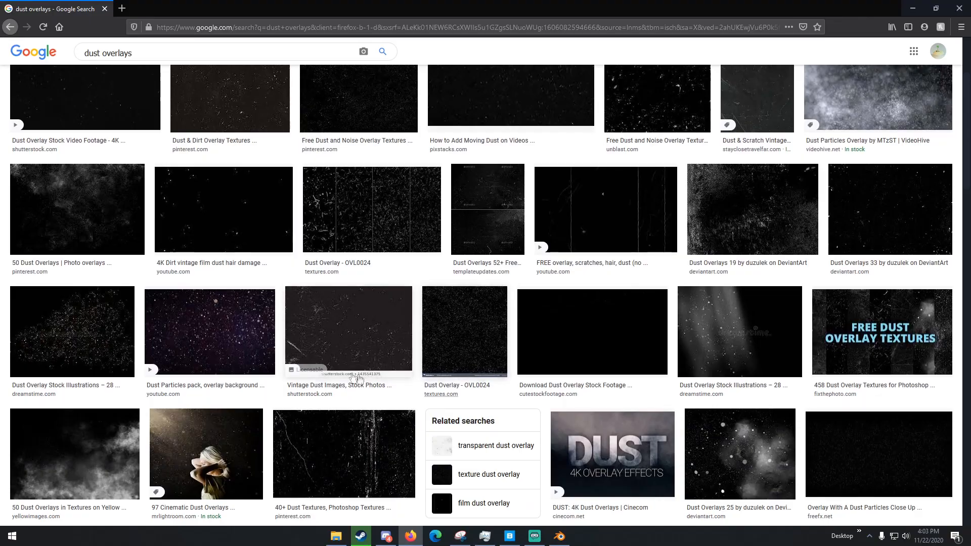
scroll(428, 350, "down", 4)
scroll(363, 348, "up", 5)
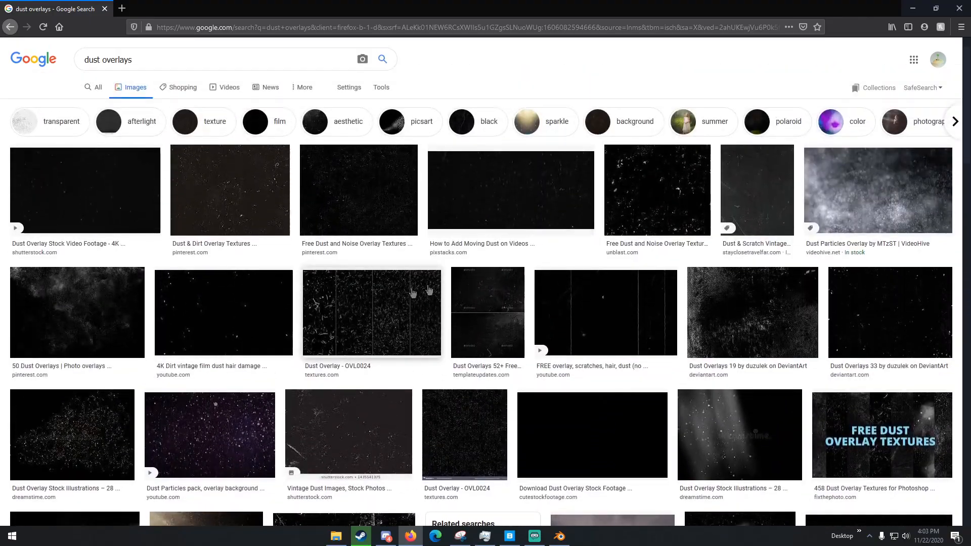
left_click(908, 7)
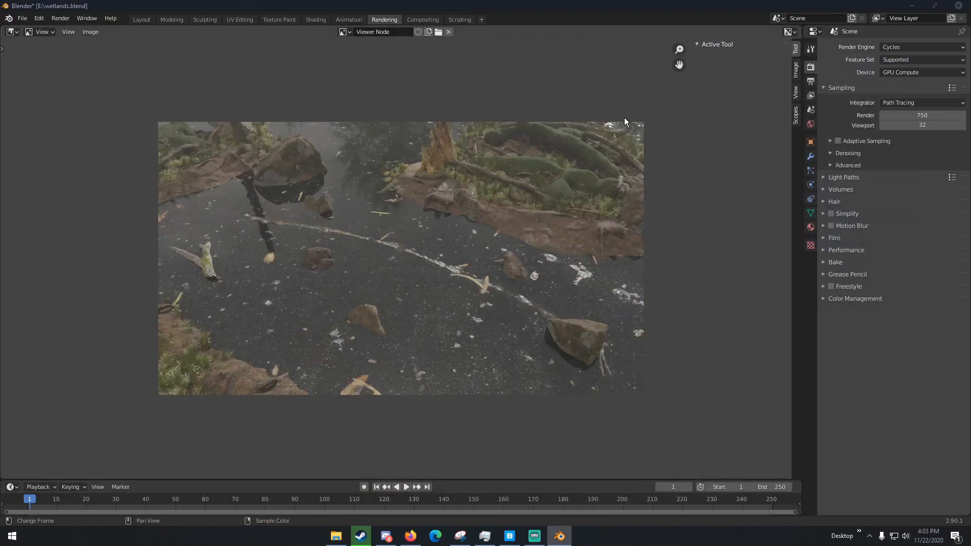
Search Windows for "photoshop" and launch Adobe Photoshop
left_click(10, 537)
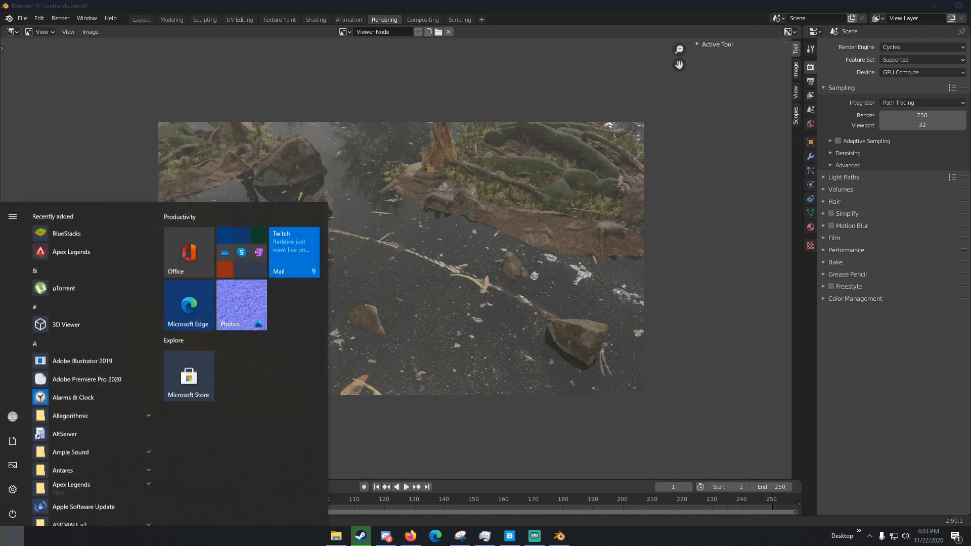
left_click(10, 537)
type("photoshop")
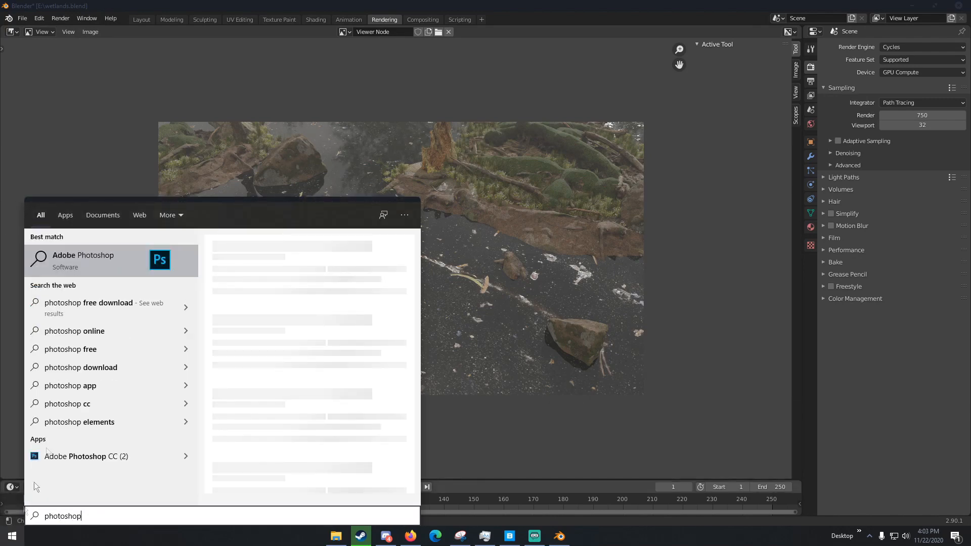
left_click(59, 466)
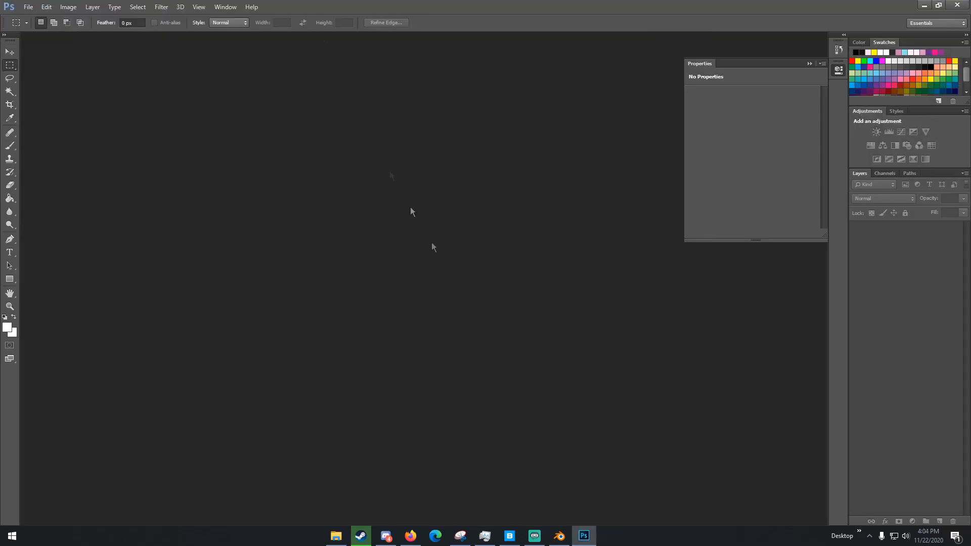
Open wetlands.png from the E: drive and collapse the Properties panel covering the image
left_click(28, 7)
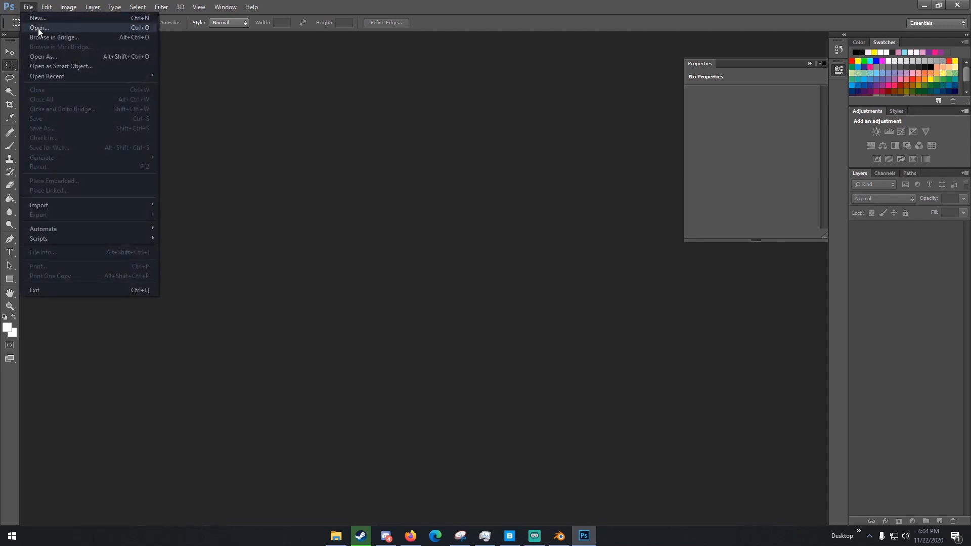
left_click(38, 29)
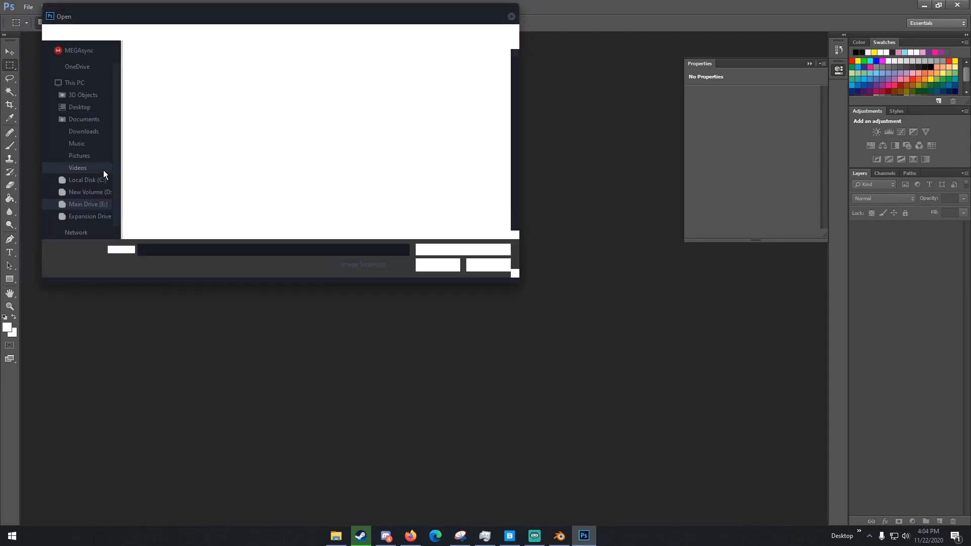
type("wetland")
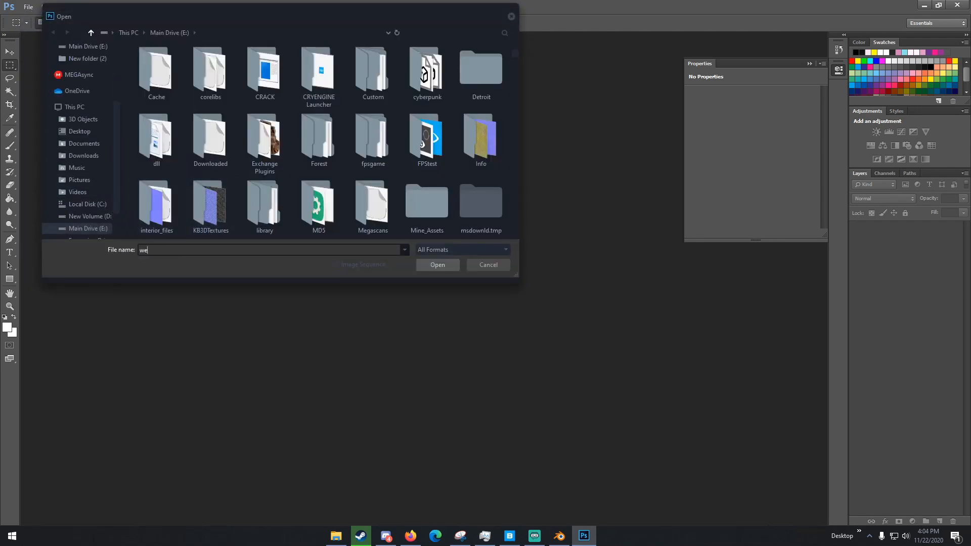
type("s.png")
key("Return")
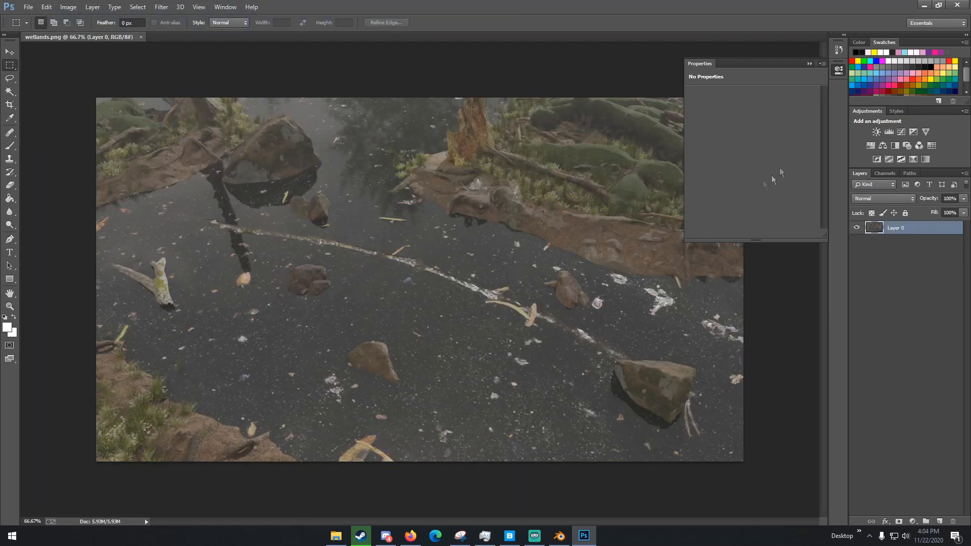
left_click(810, 63)
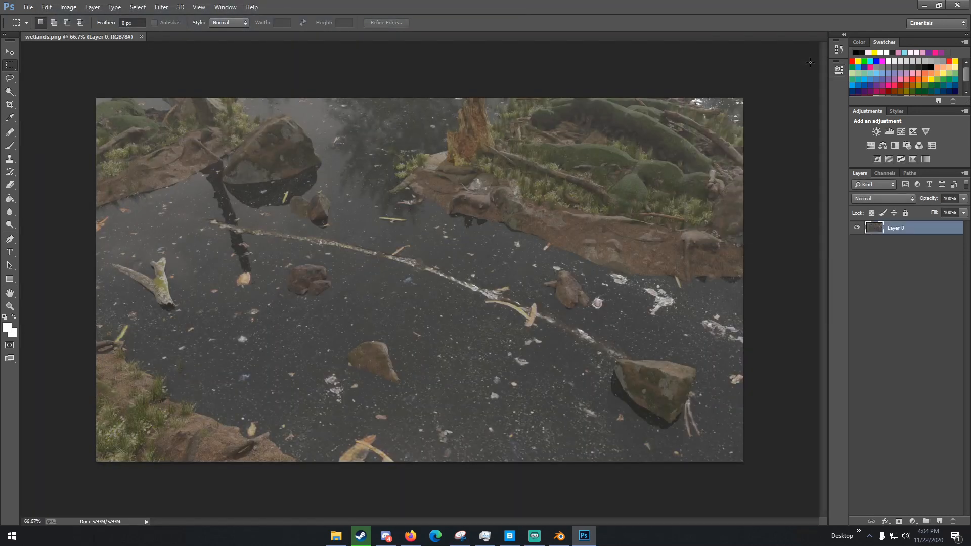
Add a Curves adjustment clipped to Layer 0, slightly lowering the shadows and raising the midtones and highlights
left_click(901, 132)
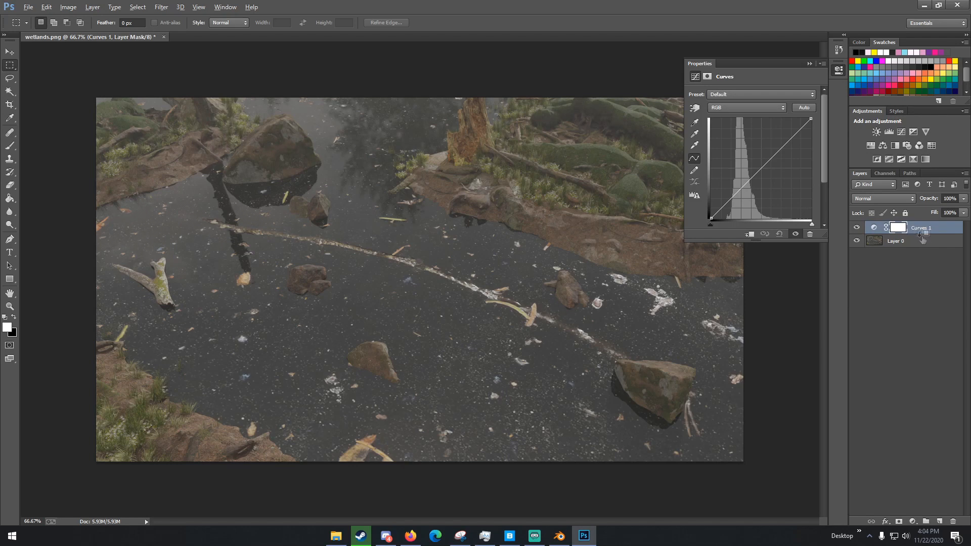
left_click(918, 231, "alt")
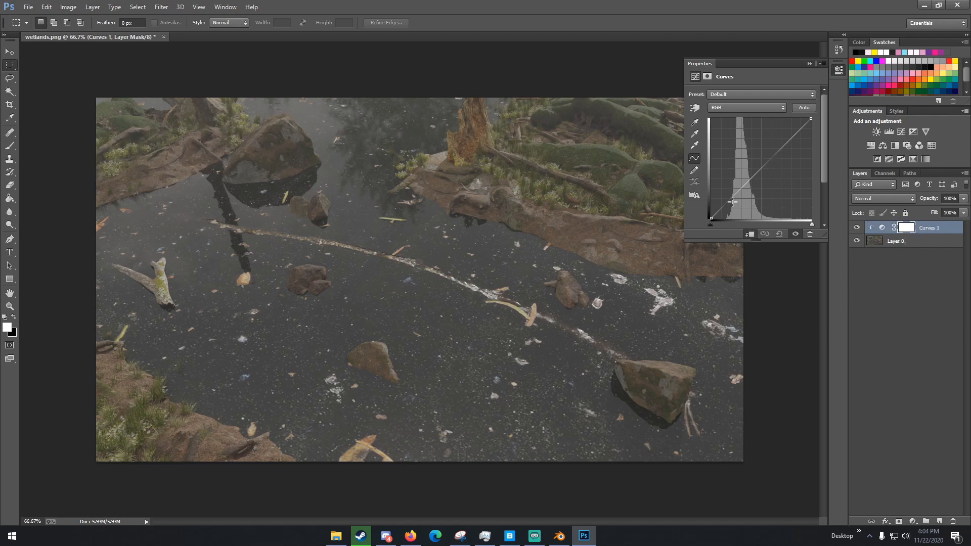
left_click_drag(730, 200, 730, 203)
left_click_drag(760, 170, 755, 157)
mouse_move(790, 129)
left_mouse_down()
mouse_move(796, 138)
mouse_move(790, 126)
left_mouse_up()
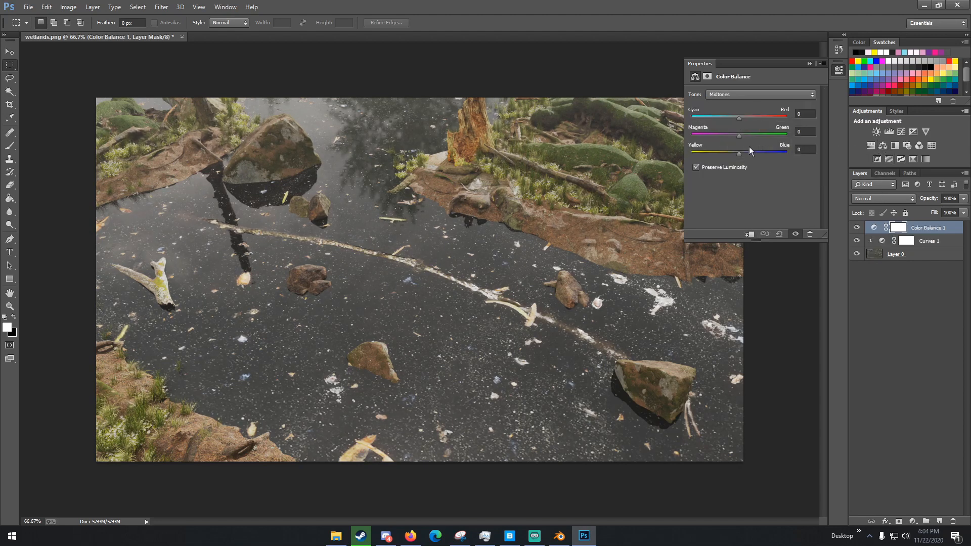
With a Color Balance adjustment above the Curves layer, shift the image slightly toward blue and red
left_click_drag(736, 153, 744, 153)
left_click_drag(742, 119, 746, 120)
left_click_drag(735, 118, 737, 118)
left_click_drag(739, 121, 744, 122)
Add a Hue/Saturation adjustment on top and raise its Saturation to about +15
left_click(870, 146)
mouse_move(751, 153)
left_mouse_down()
mouse_move(741, 154)
mouse_move(766, 155)
left_mouse_up()
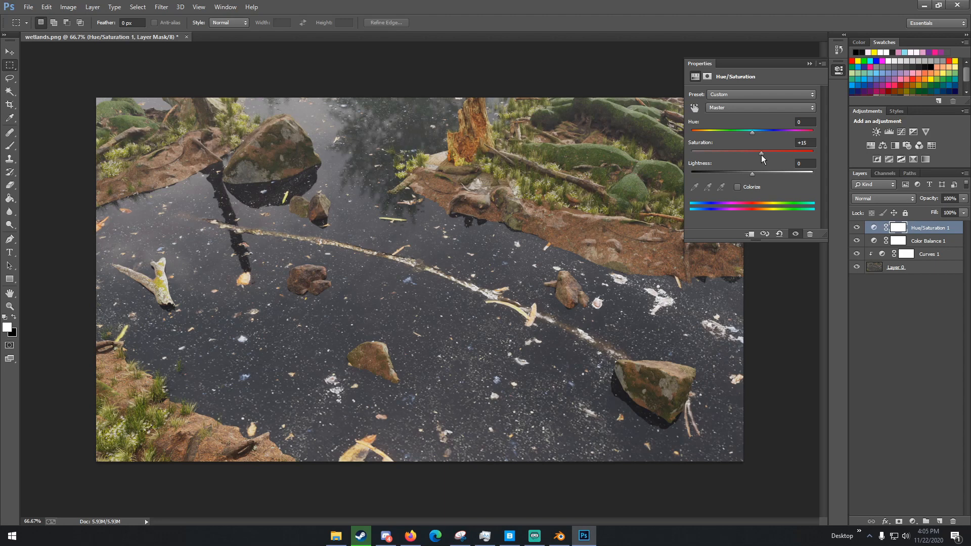
left_click(812, 64)
Clip the Hue/Saturation and Color Balance adjustments to Layer 0 along with the Curves layer
left_click(930, 234, "alt")
left_click(925, 254)
left_click(925, 246, "alt")
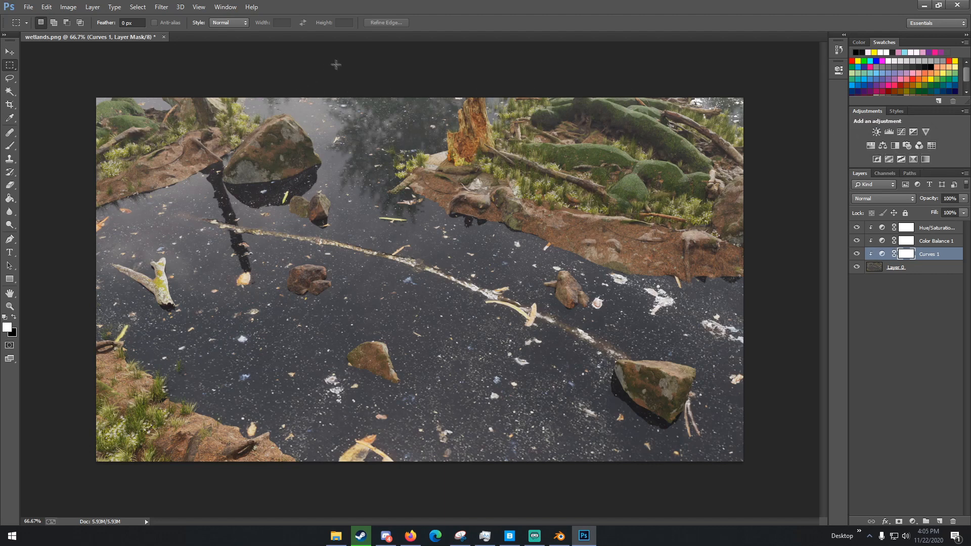
Place the dust1 image from the E: drive as an embedded object
left_click(28, 8)
left_click(68, 182)
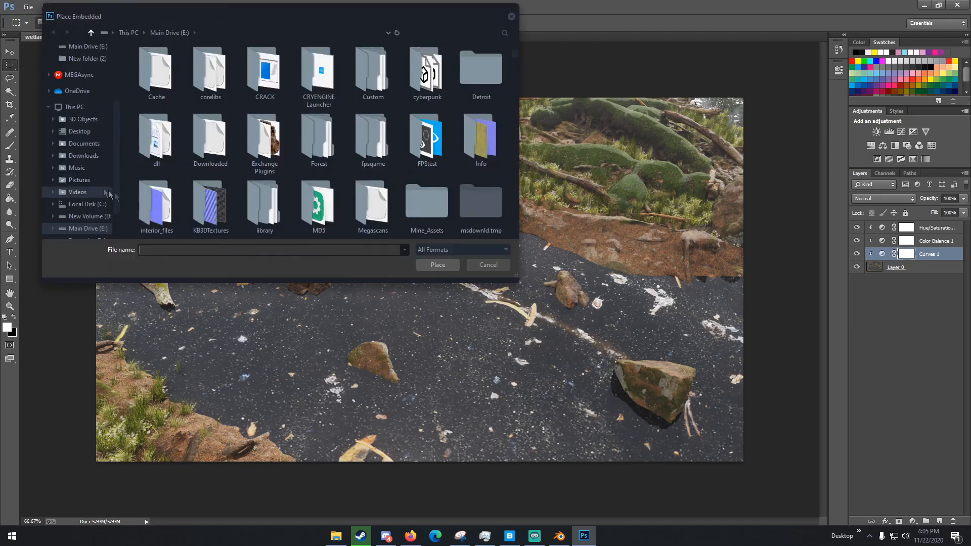
scroll(90, 203, "down", 1)
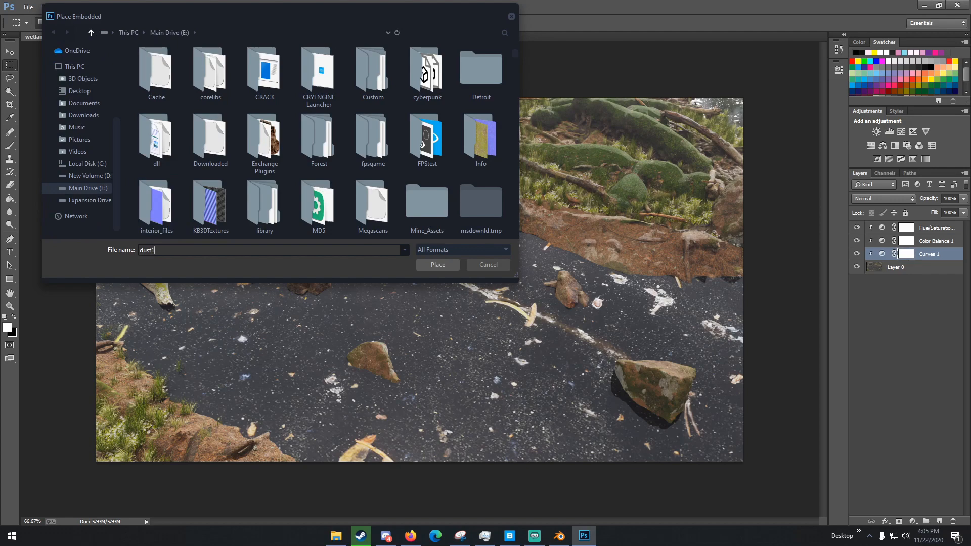
key("Return")
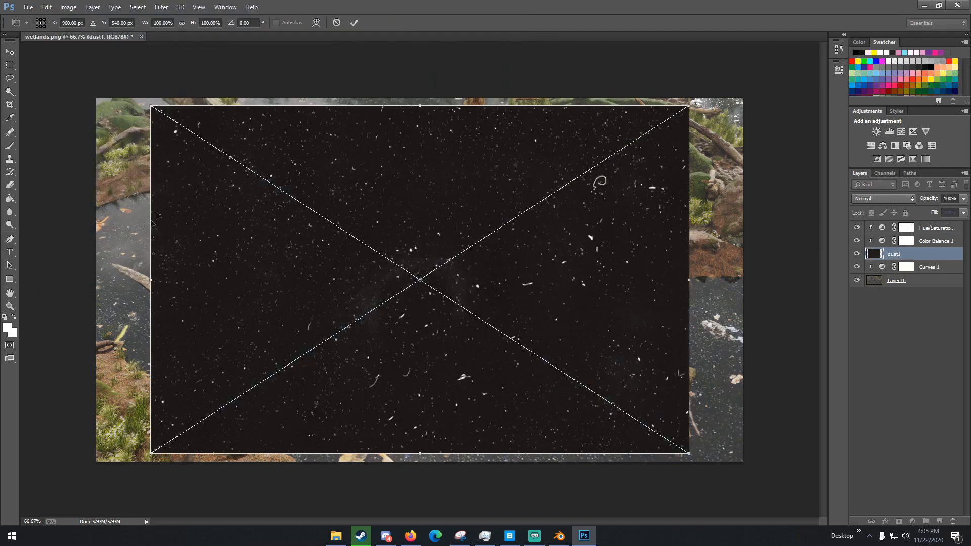
Stretch the dust1 overlay to about 141% width and 122% height, center it over the whole canvas and apply the transform
left_click_drag(150, 103, 21, 80)
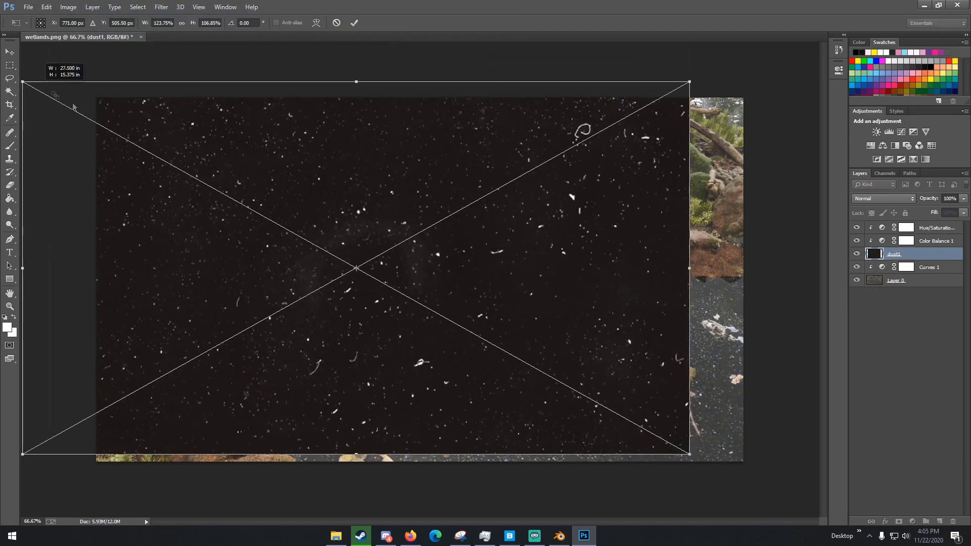
left_click_drag(202, 147, 255, 164)
key("ctrl+z")
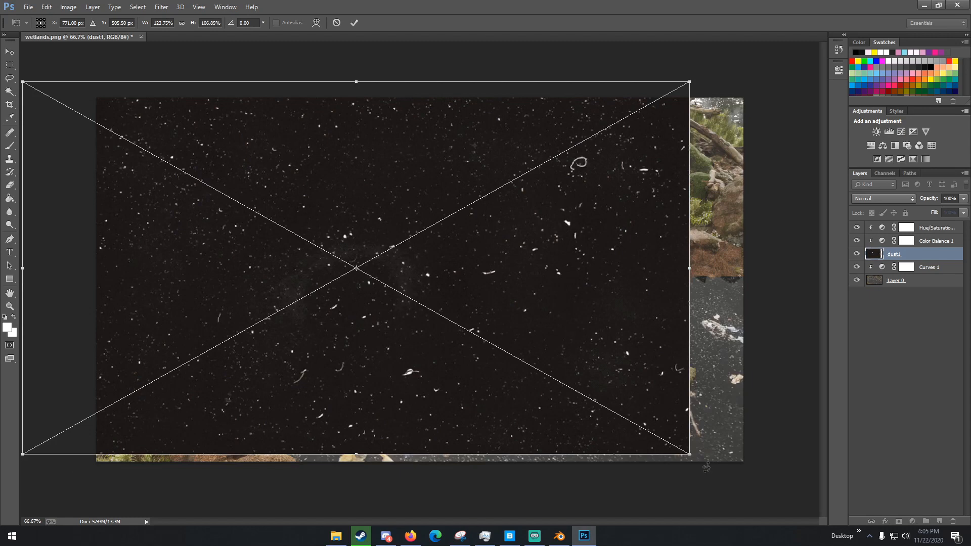
left_click_drag(689, 454, 782, 504)
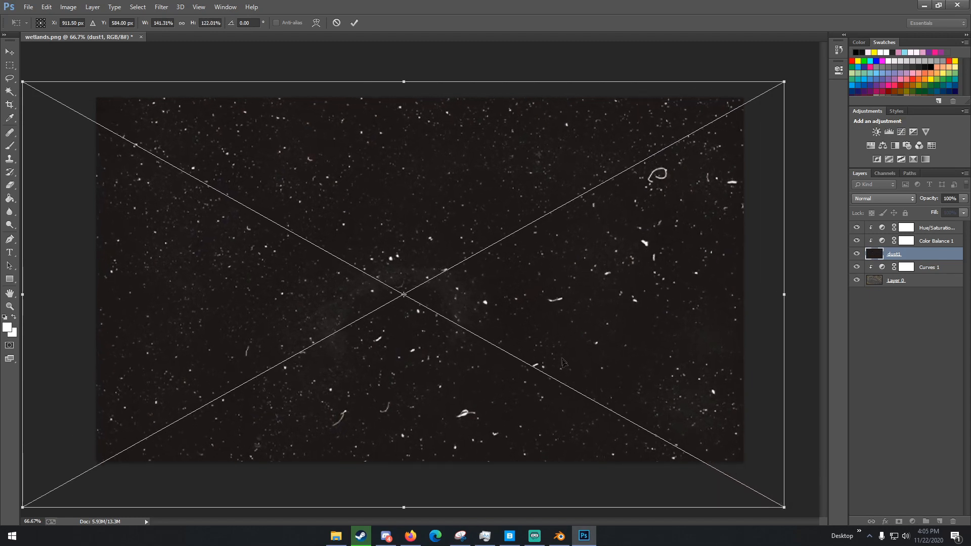
left_click_drag(439, 278, 452, 273)
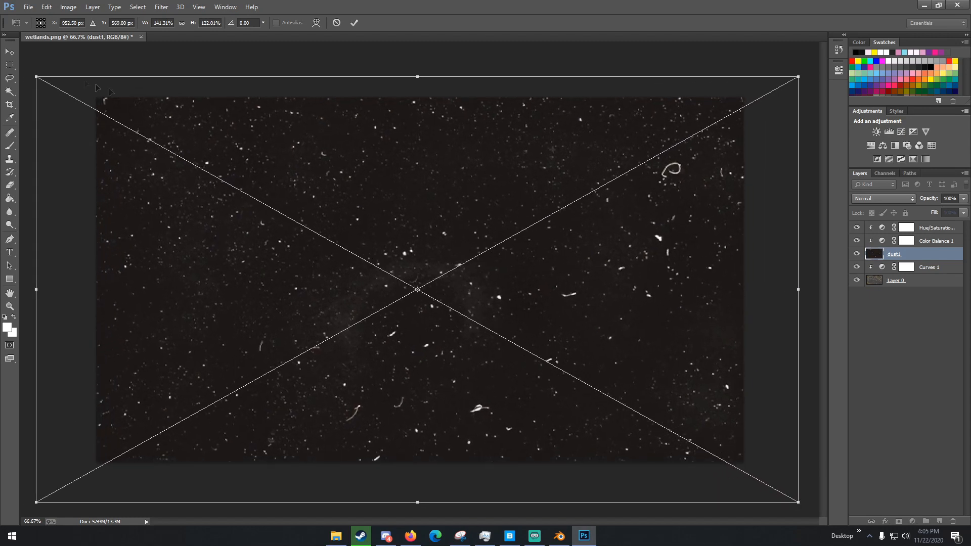
left_click(10, 51)
left_click(428, 202)
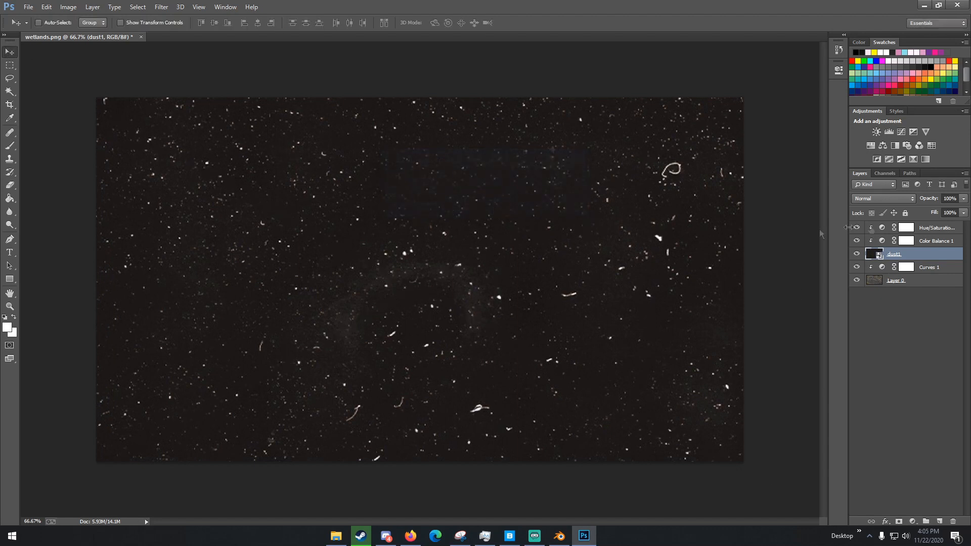
Move the dust1 layer to the top of the stack and clip Hue/Saturation and Color Balance to Layer 0 again
left_click_drag(913, 258, 915, 228)
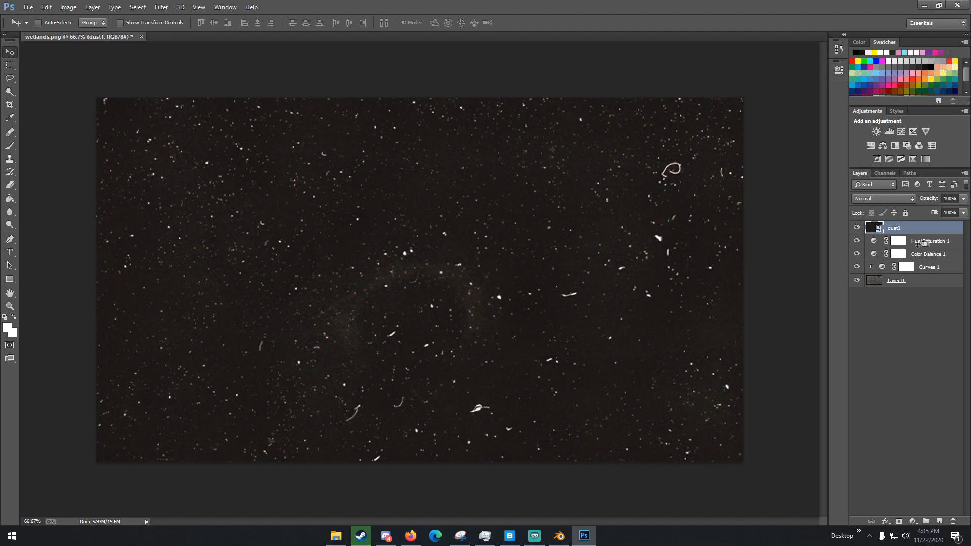
left_click(918, 246, "alt")
left_click(928, 259, "alt")
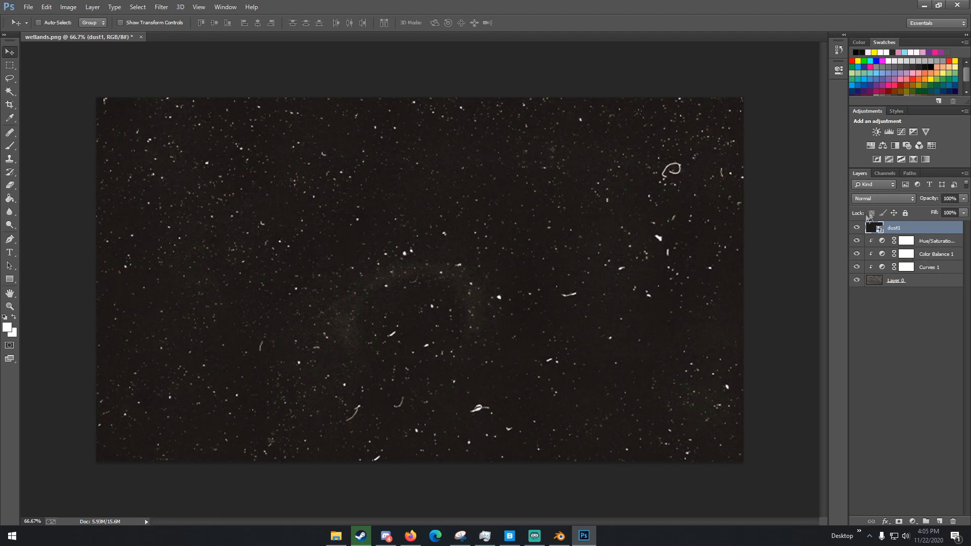
Set the dust1 layer's blending mode to Lighten and its opacity to 20%
left_click(886, 199)
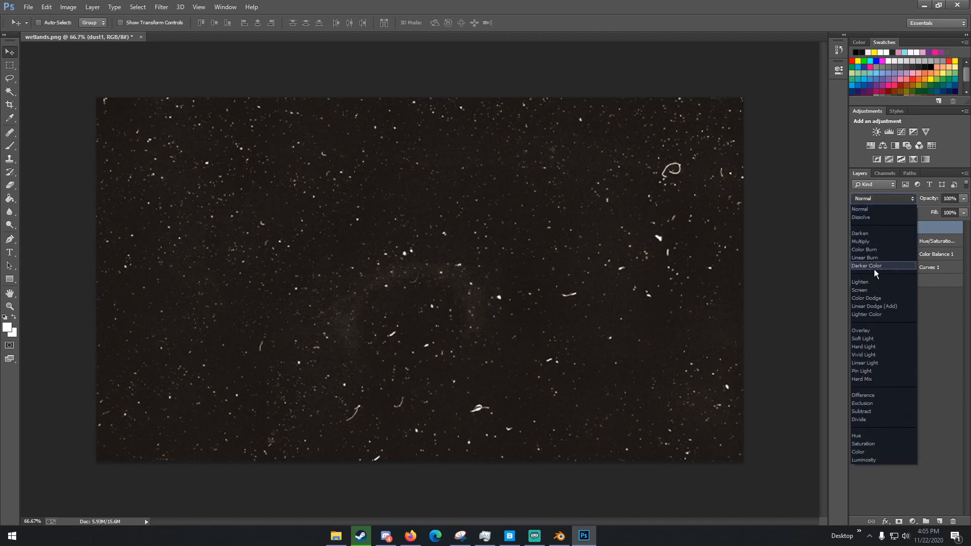
left_click(879, 199)
left_click(868, 199)
left_click(866, 281)
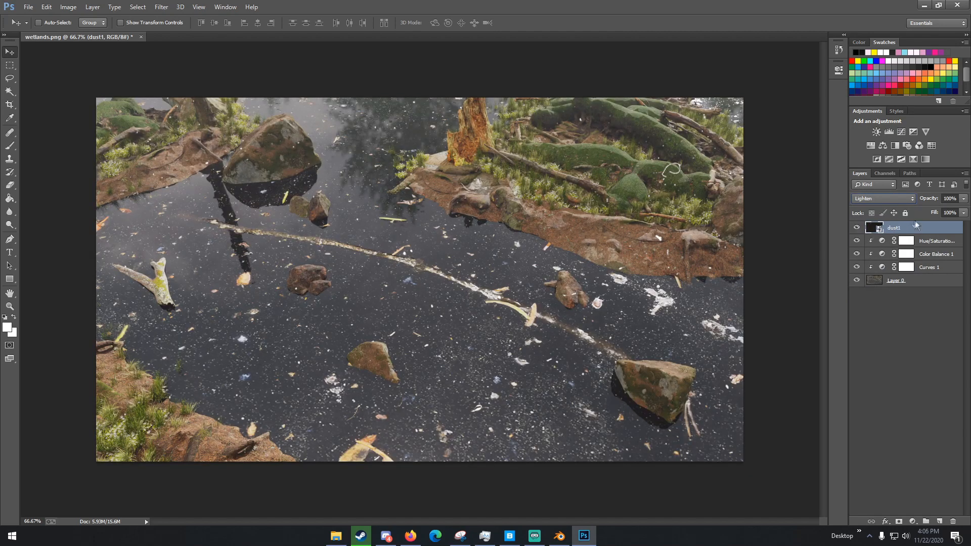
left_click(951, 198)
type("20")
key("Return")
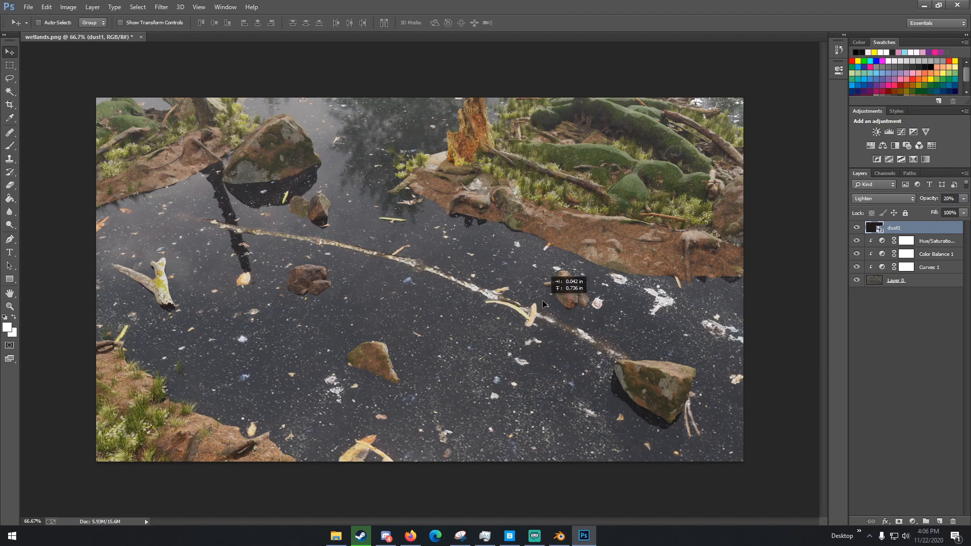
Replace the Hue/Saturation adjustment with a new one at saturation -17, clipped to Layer 0 with the other adjustments
left_click(937, 243)
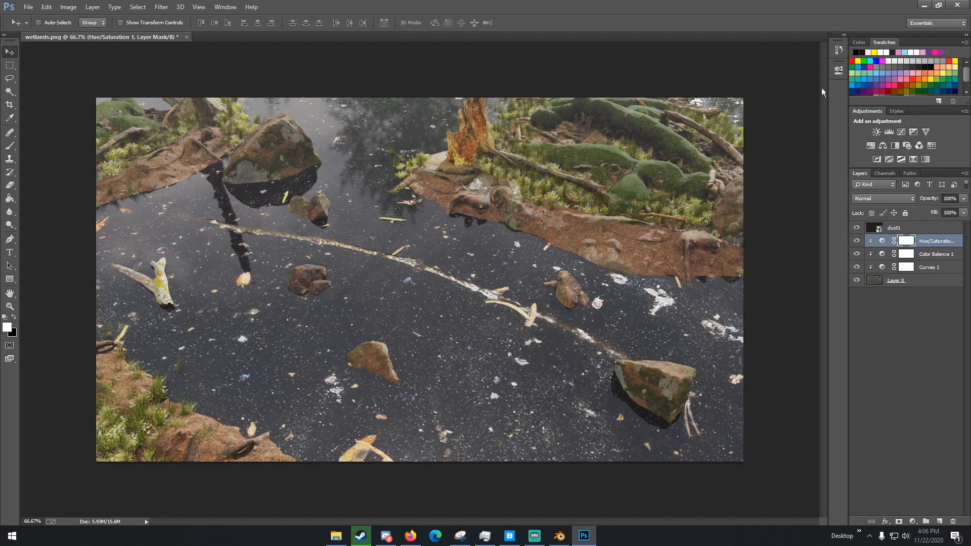
left_click_drag(830, 83, 816, 83)
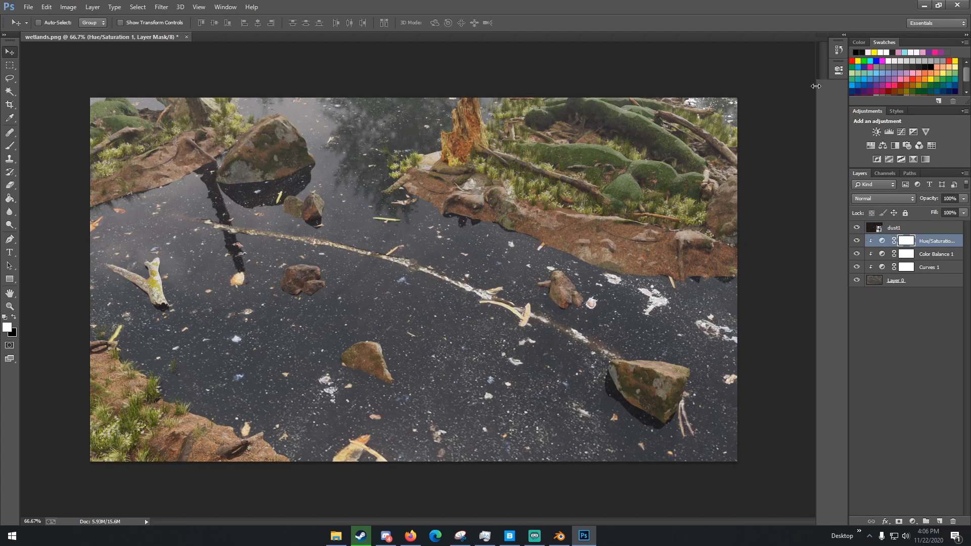
left_click(933, 246)
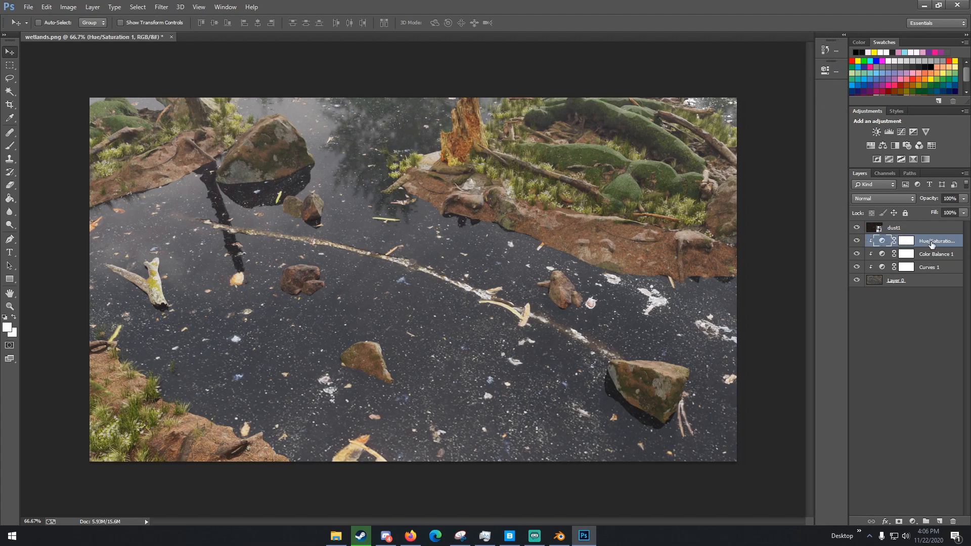
key("Delete")
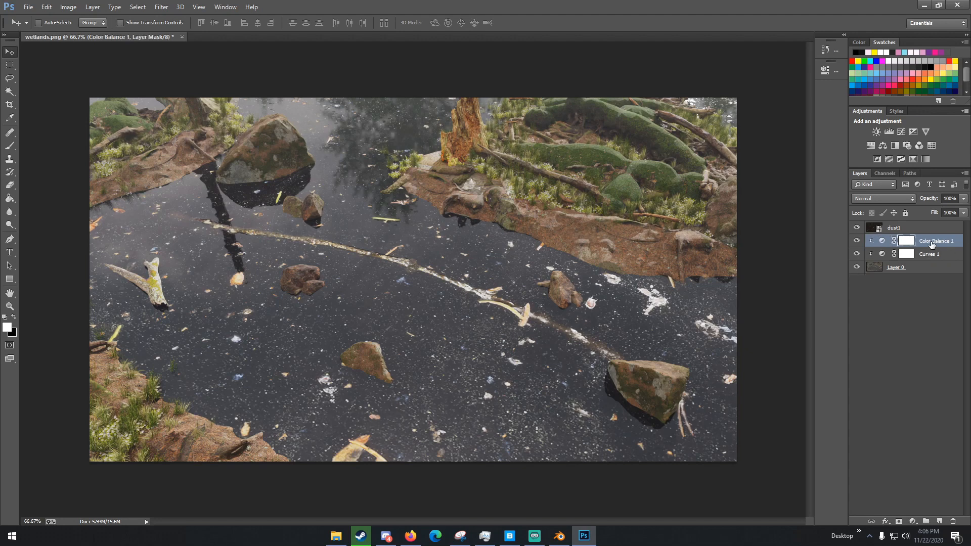
left_click(870, 144)
left_click_drag(739, 153, 727, 152)
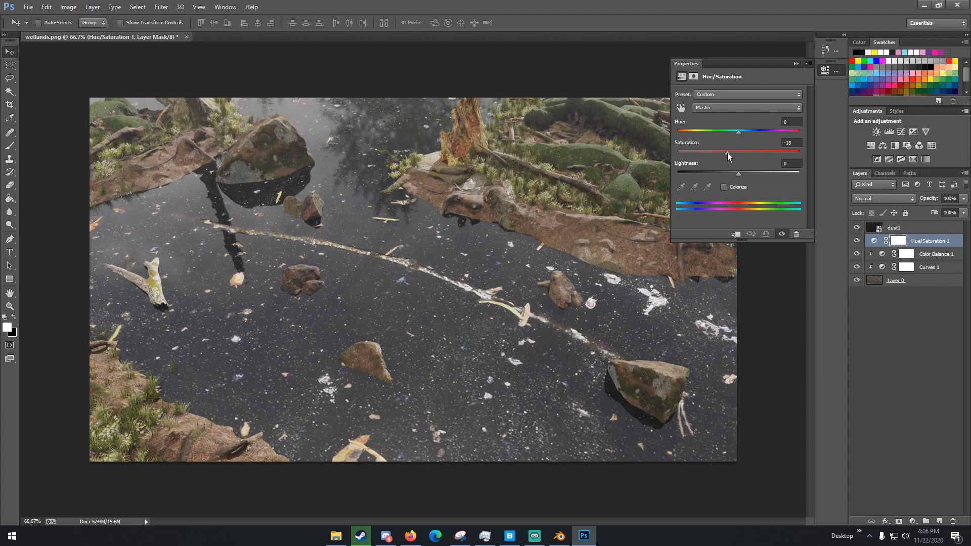
left_click(923, 247, "alt")
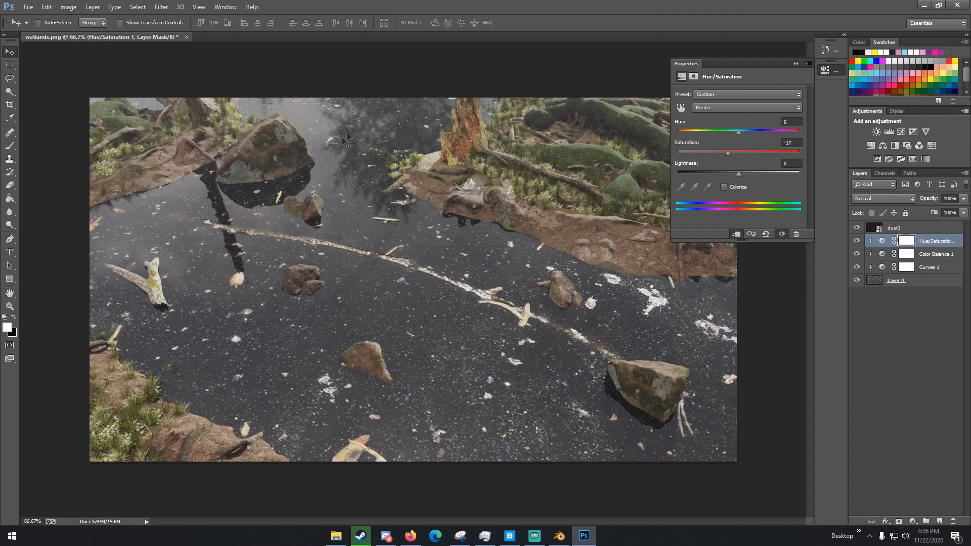
Place dust2.jpg from the E: drive as an embedded object
left_click(28, 7)
left_click(67, 181)
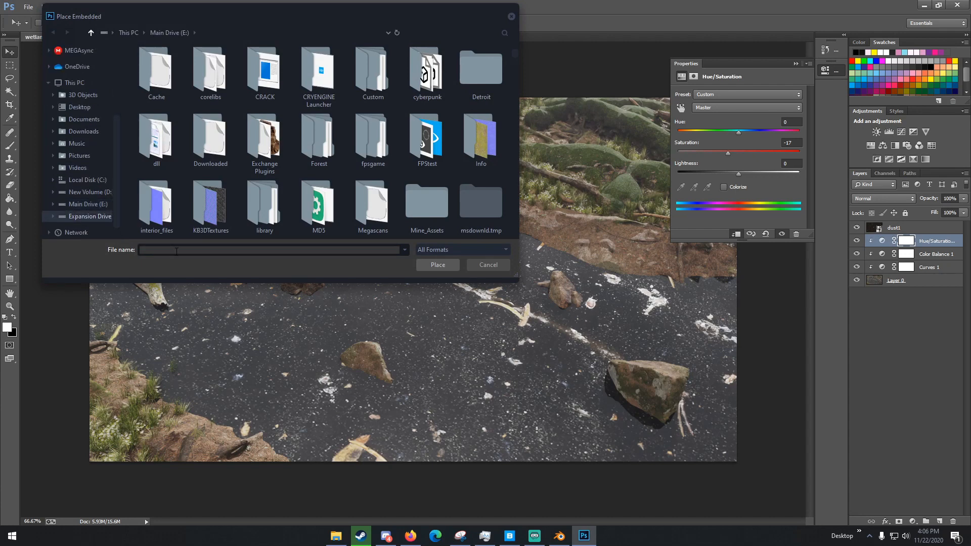
left_click(90, 213)
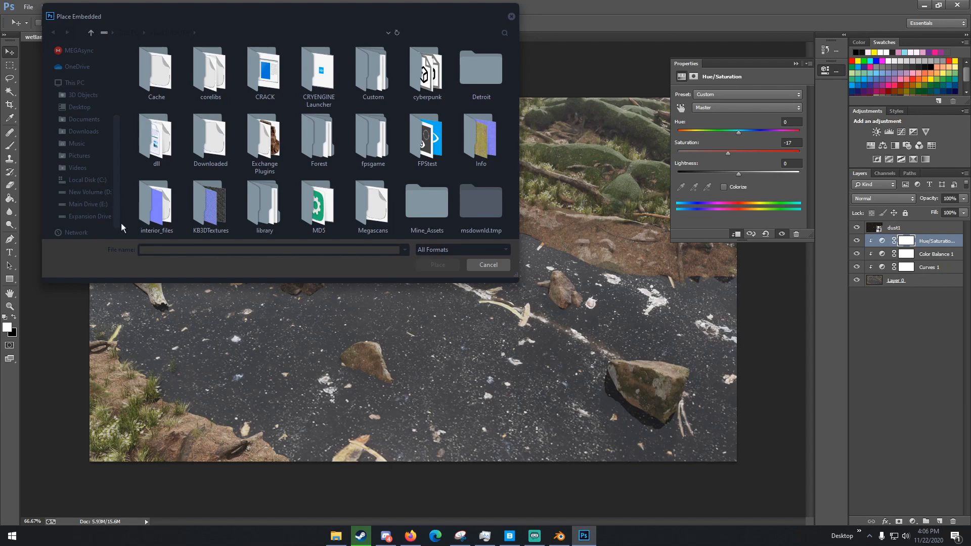
left_click(176, 251)
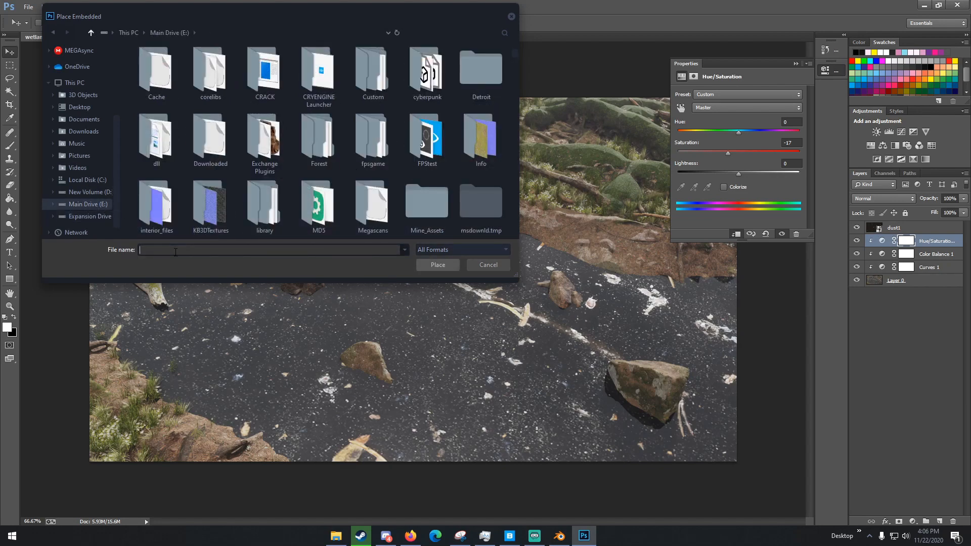
type("dust2.jpg")
key("Return")
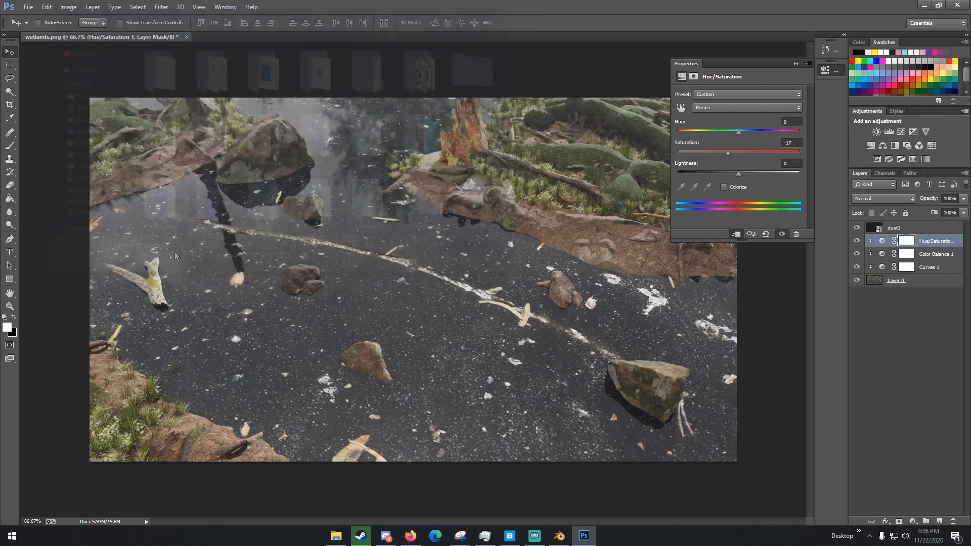
Scale the dust2 overlay to about 173%, position it over the whole canvas and commit the placement
left_click_drag(214, 149, 0, 70)
key("ctrl+z")
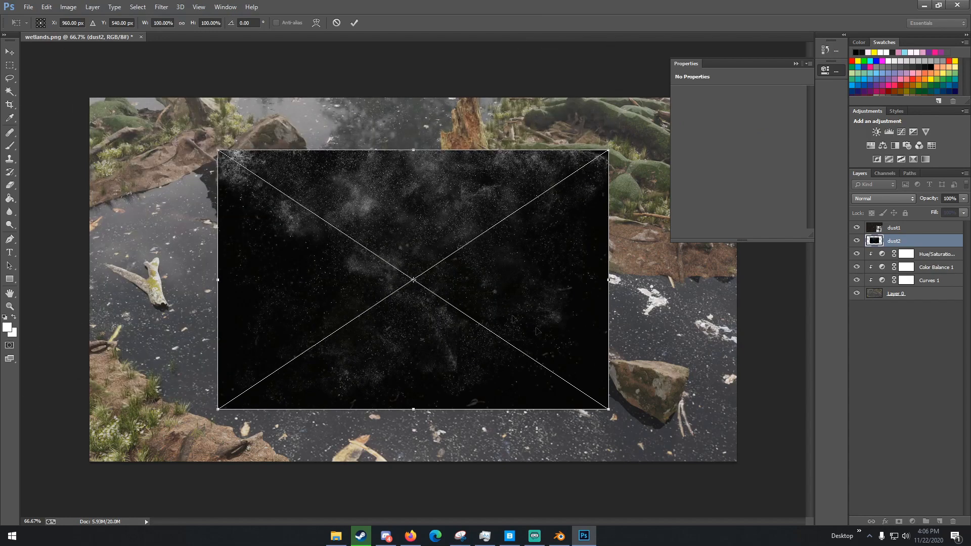
left_click_drag(609, 407, 747, 461)
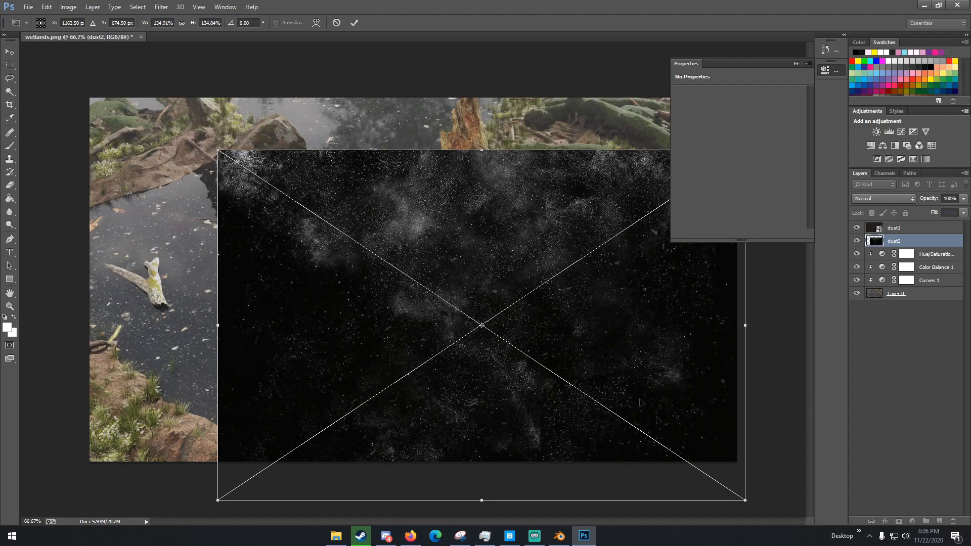
mouse_move(546, 284)
left_mouse_down()
mouse_move(556, 297)
mouse_move(531, 283)
left_mouse_up()
left_click_drag(667, 434, 813, 536)
left_click_drag(670, 315, 589, 313)
left_click(10, 51)
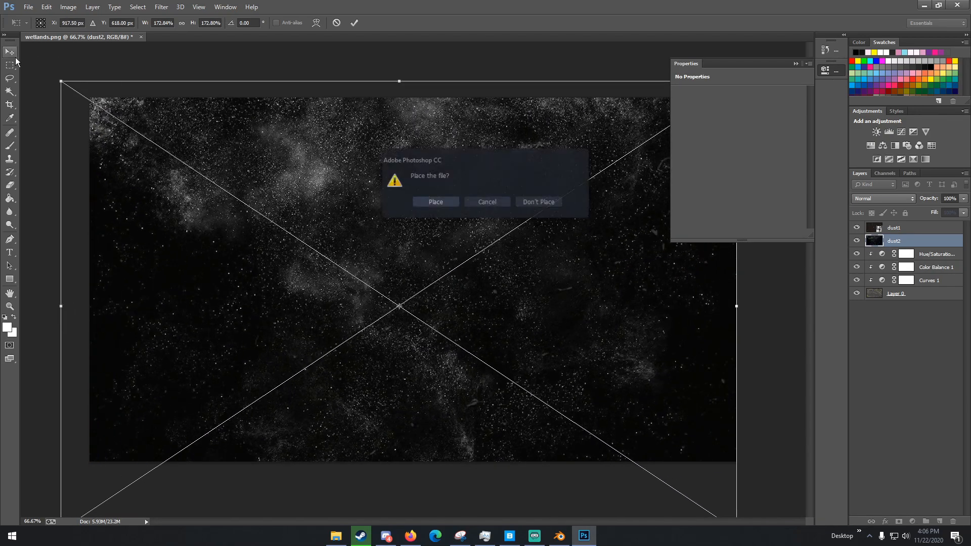
left_click(428, 205)
Set the dust2 layer's blending mode to Lighten and its opacity to 20%
left_click(873, 198)
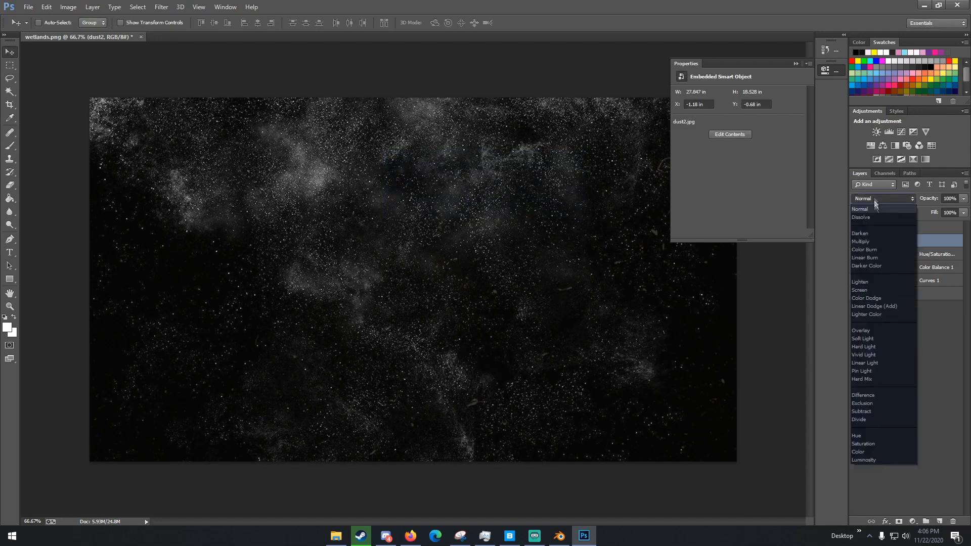
left_click(870, 275)
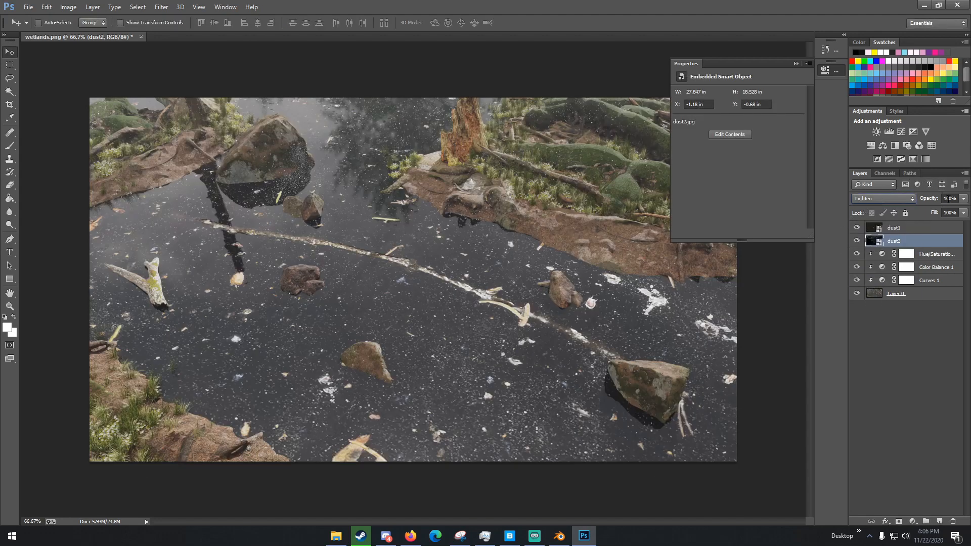
left_click(943, 198)
type("20")
key("Return")
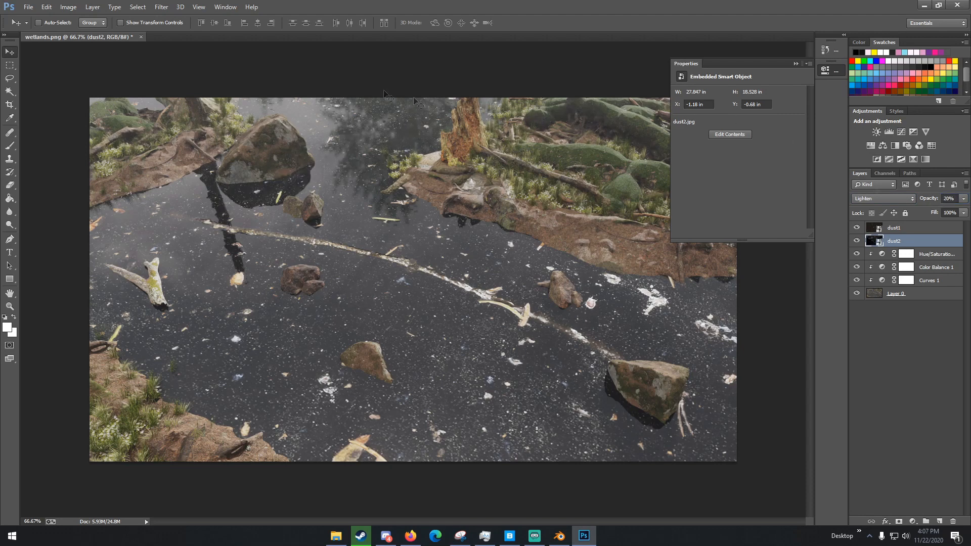
Place dust3.jpg from the E: drive as an embedded object, scaled to about 152% to cover the whole canvas
left_click(28, 8)
left_click(76, 180)
type("dust3")
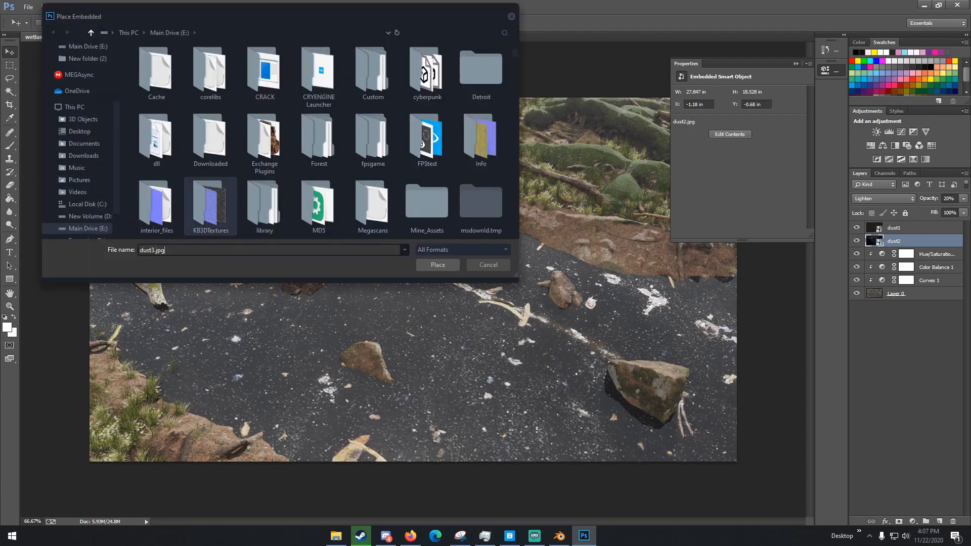
key("Return")
left_click_drag(199, 160, 0, 33)
left_click_drag(274, 151, 382, 210)
left_click(9, 52)
left_click(451, 202)
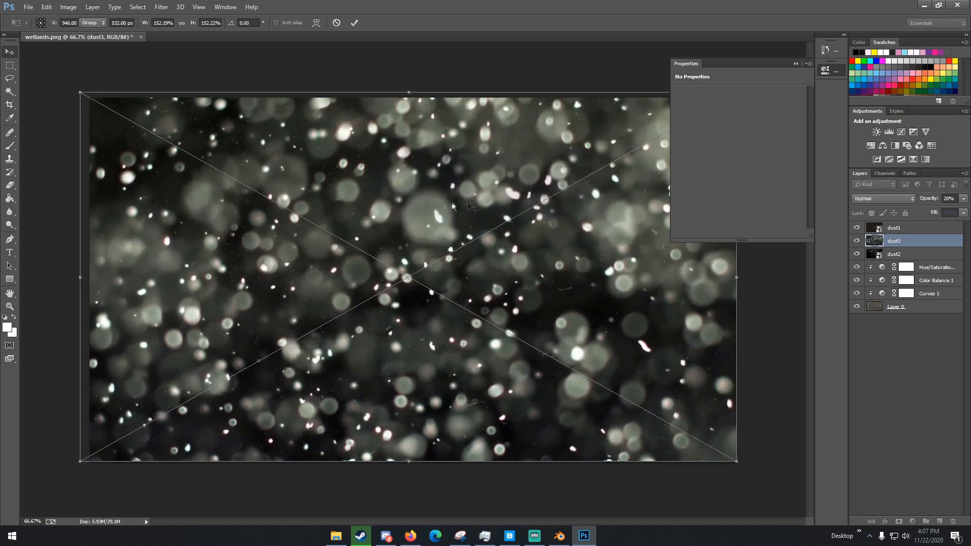
Blend the dust3 layer in Lighten mode at 10% opacity and move it above dust1
left_click(883, 198)
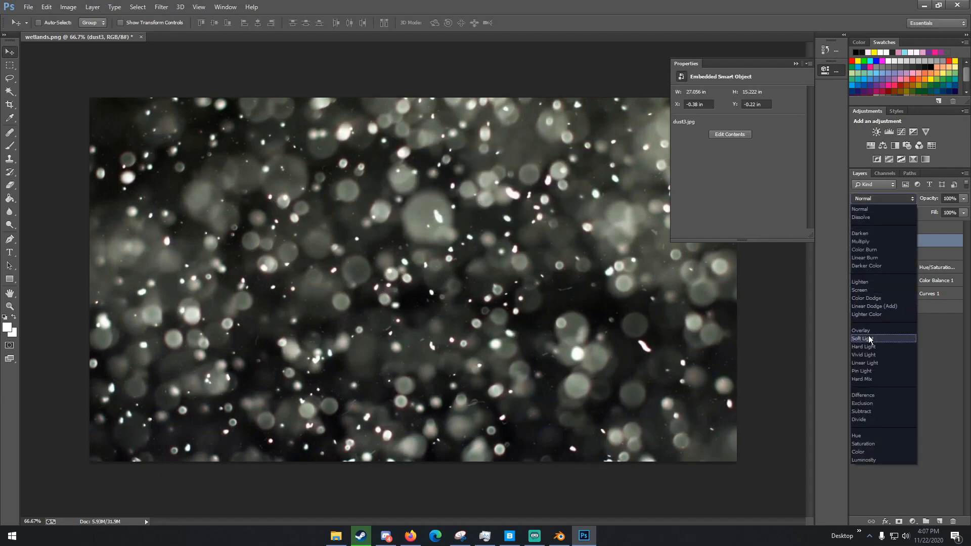
left_click(868, 283)
left_click(950, 199)
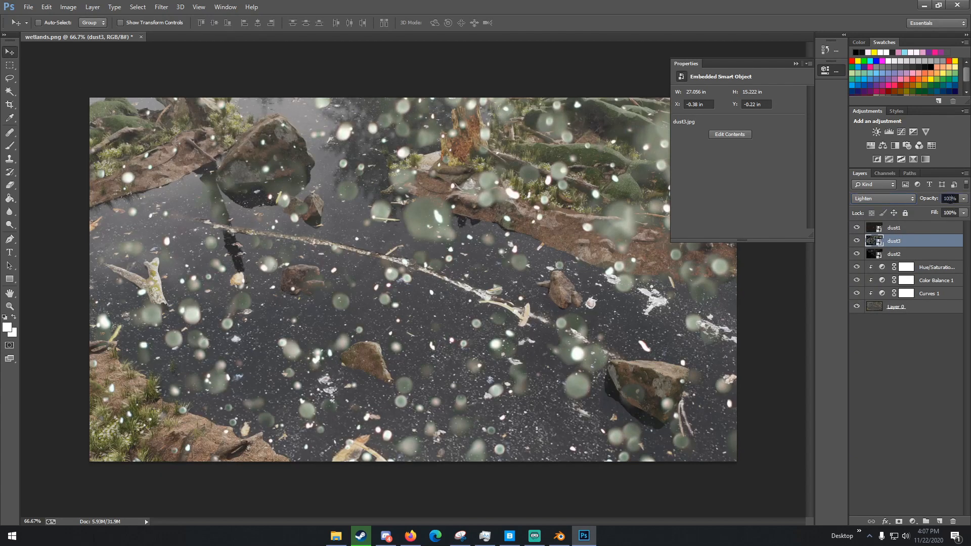
type("10")
key("Return")
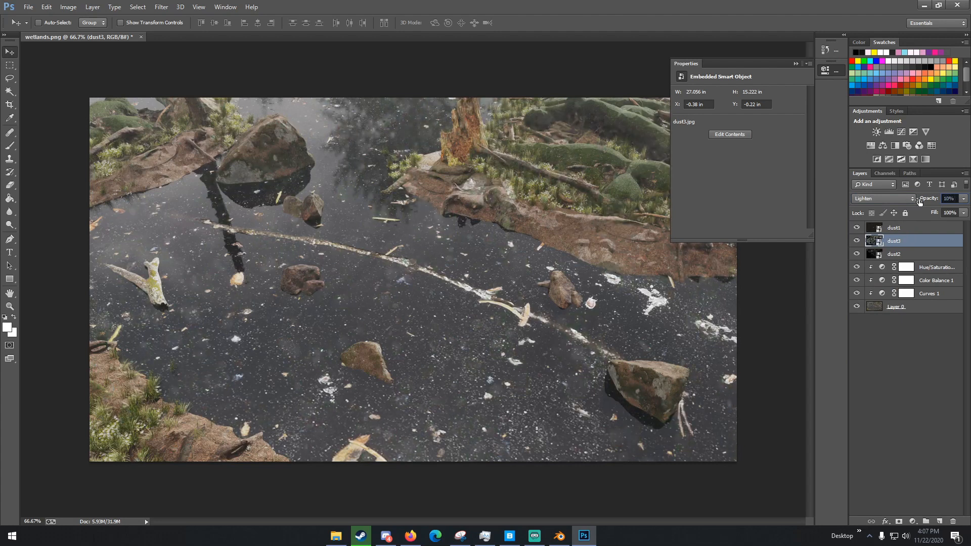
left_click_drag(905, 242, 907, 226)
Add a Curves adjustment clipped to dust3, pulling the shadows down slightly and shaping the highlights with a second point
left_click(900, 132)
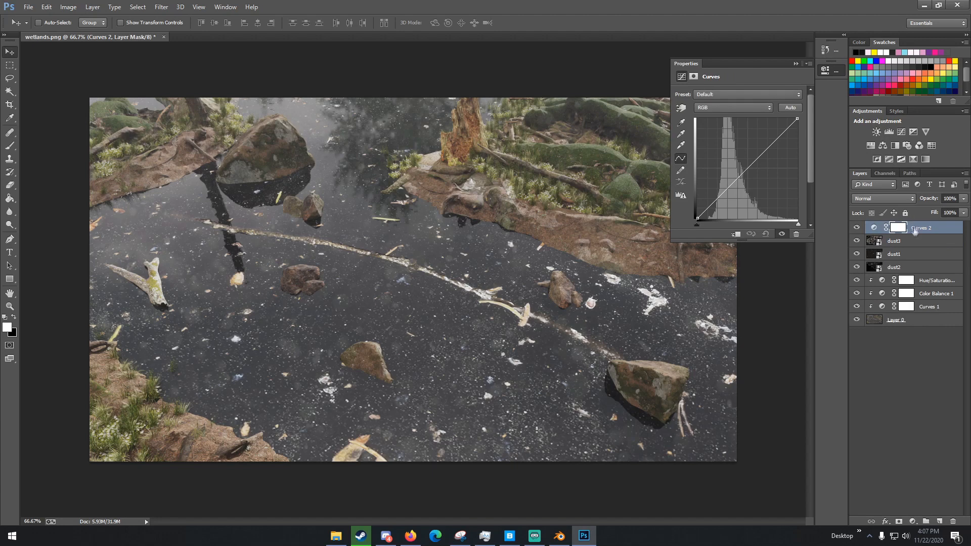
left_click_drag(717, 198, 718, 205)
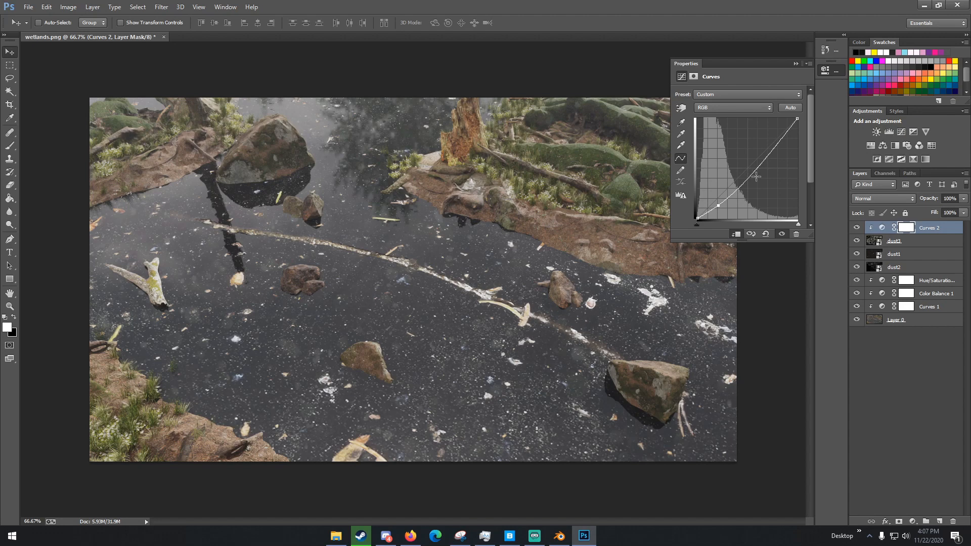
left_click_drag(756, 174, 779, 142)
Apply a 15 px Tilt-Shift blur to Layer 0, with a wide diagonal focus band leaving the lower-left and upper-right image corners blurred
left_click(916, 324)
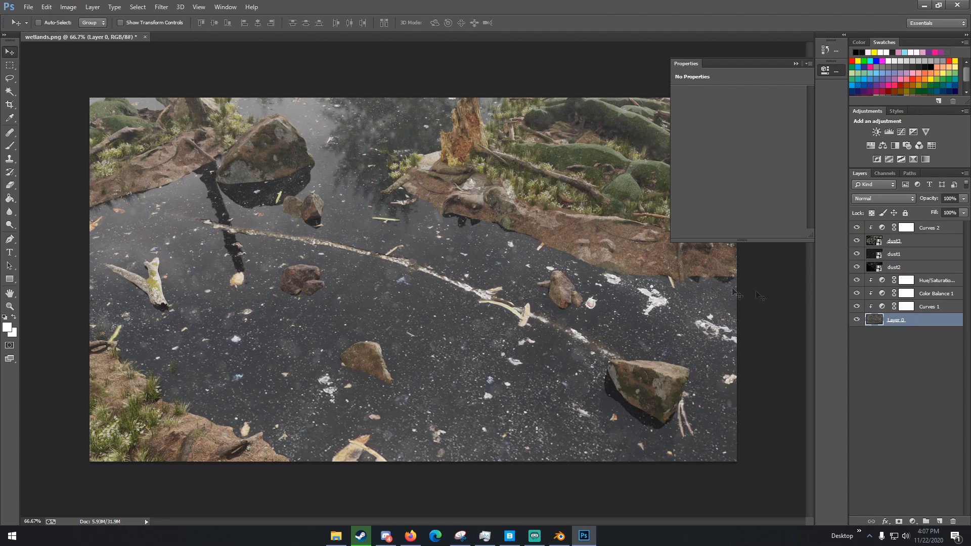
left_click(162, 6)
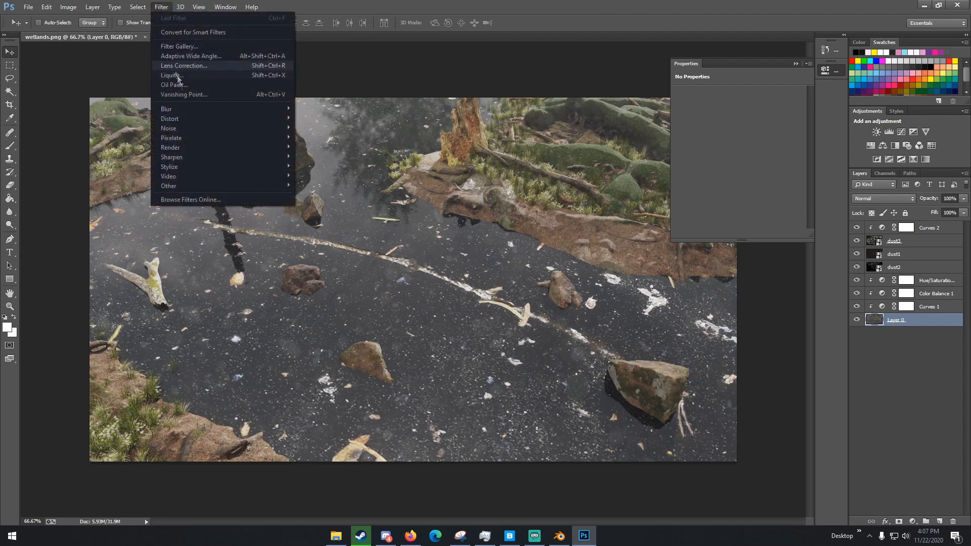
mouse_move(185, 110)
left_click(327, 128)
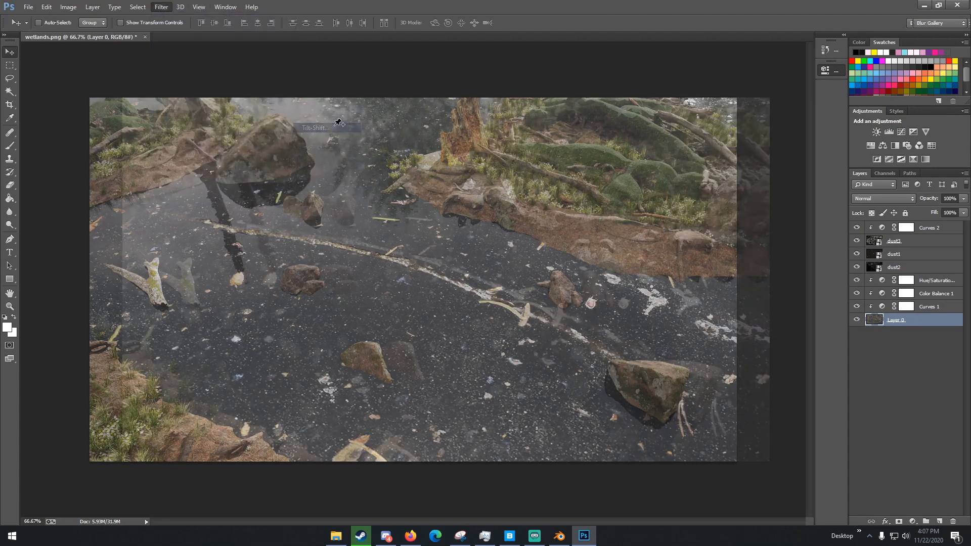
left_click_drag(425, 244, 613, 89)
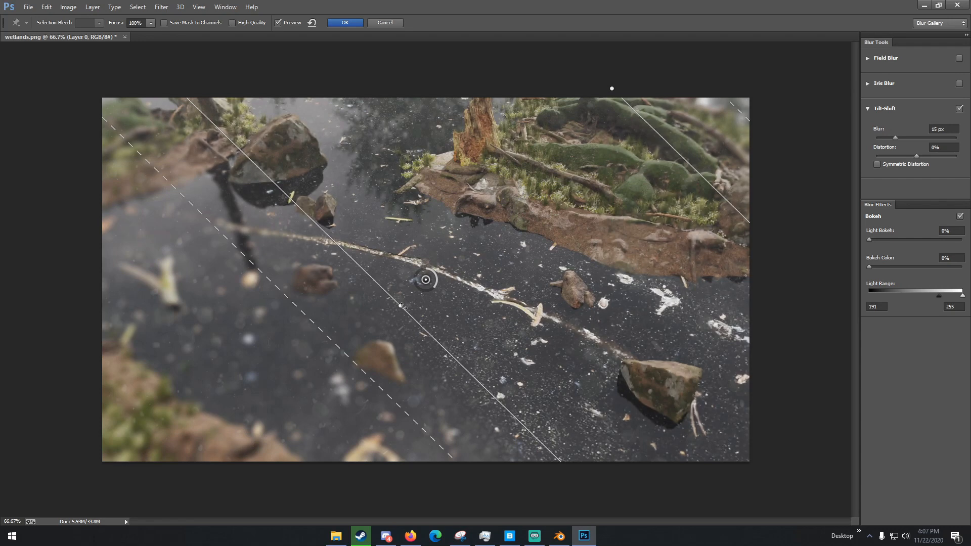
left_click_drag(401, 306, 250, 441)
left_click(345, 22)
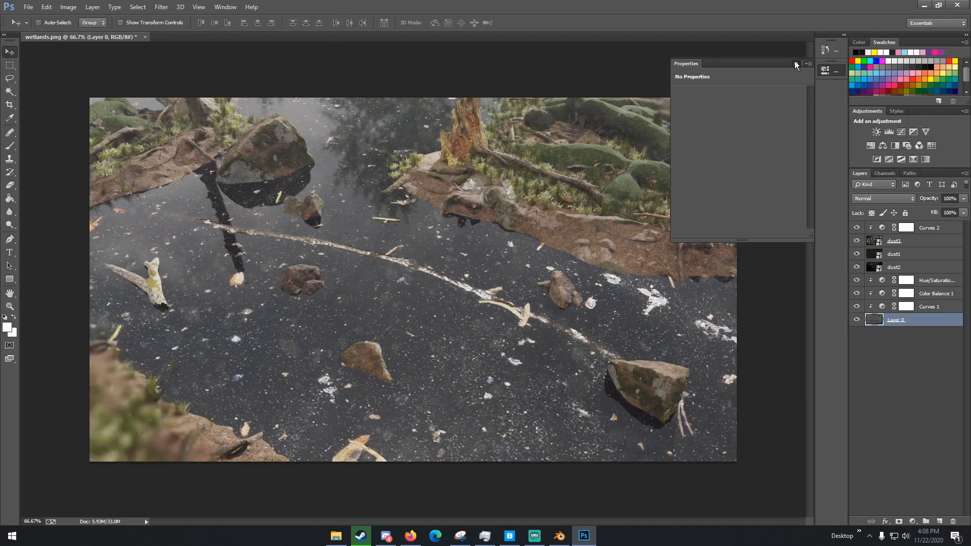
left_click(795, 64)
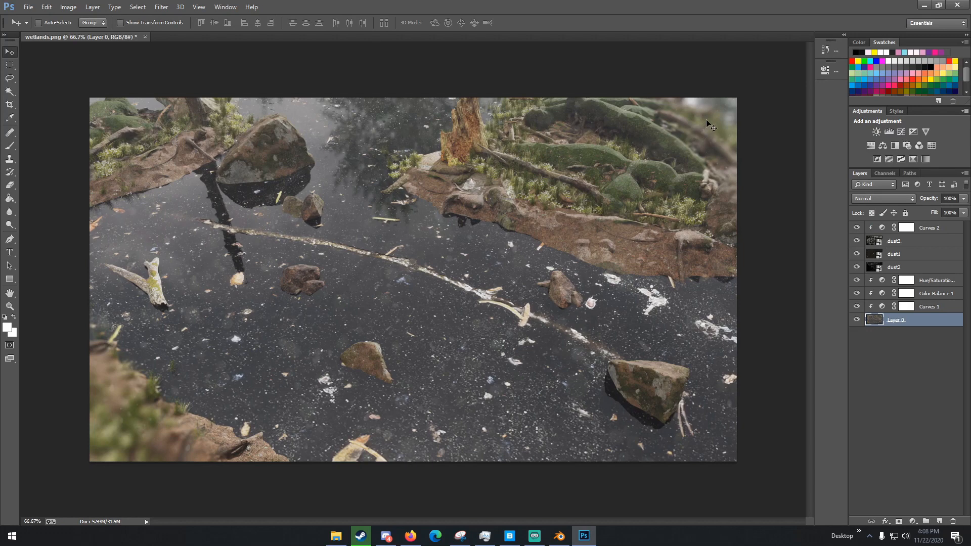